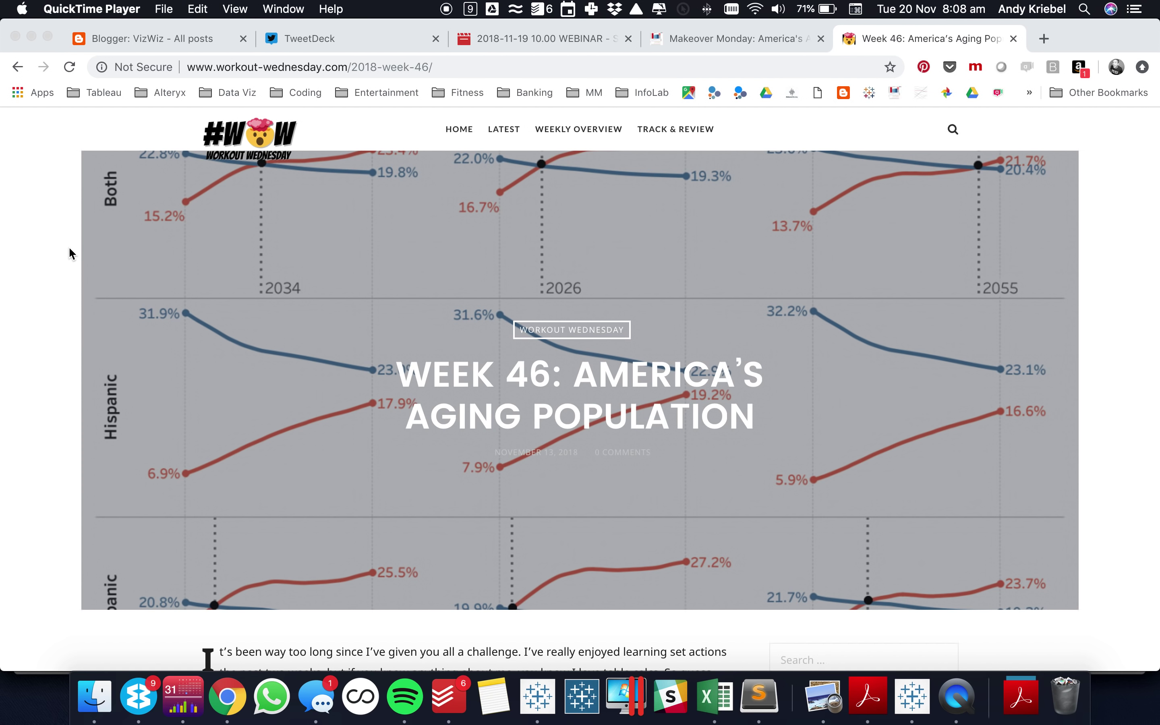
- Examine the America's Aging Population chart on the Workout Wednesday week 46 page, magnifying its line panels
{"action": "scroll", "coordinate": [57, 330], "scroll_direction": "down", "scroll_amount": 10}
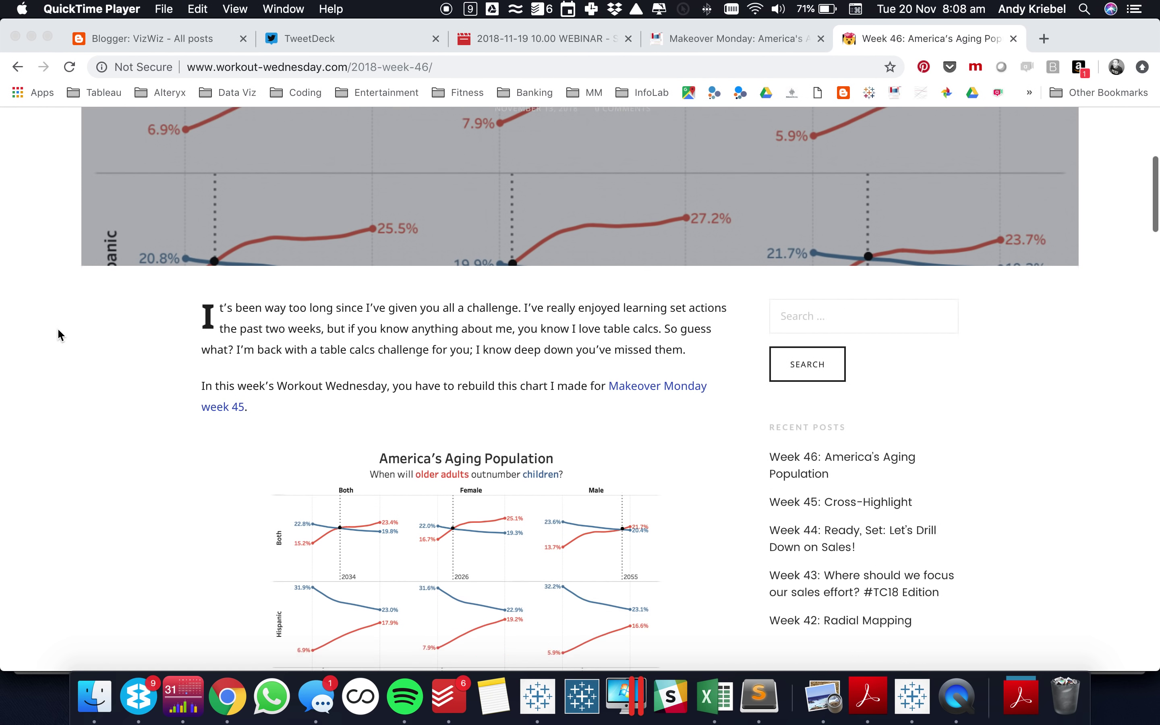
{"action": "scroll", "coordinate": [57, 330], "scroll_direction": "down", "scroll_amount": 6}
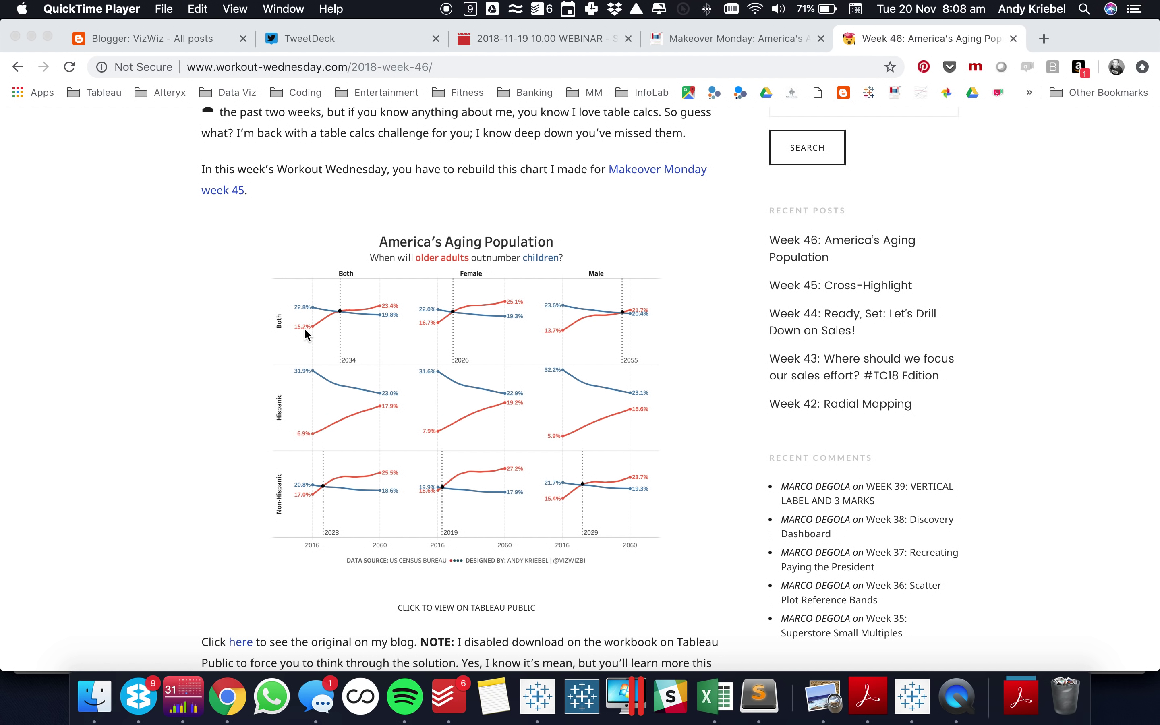
{"action": "key", "text": "super+alt+8"}
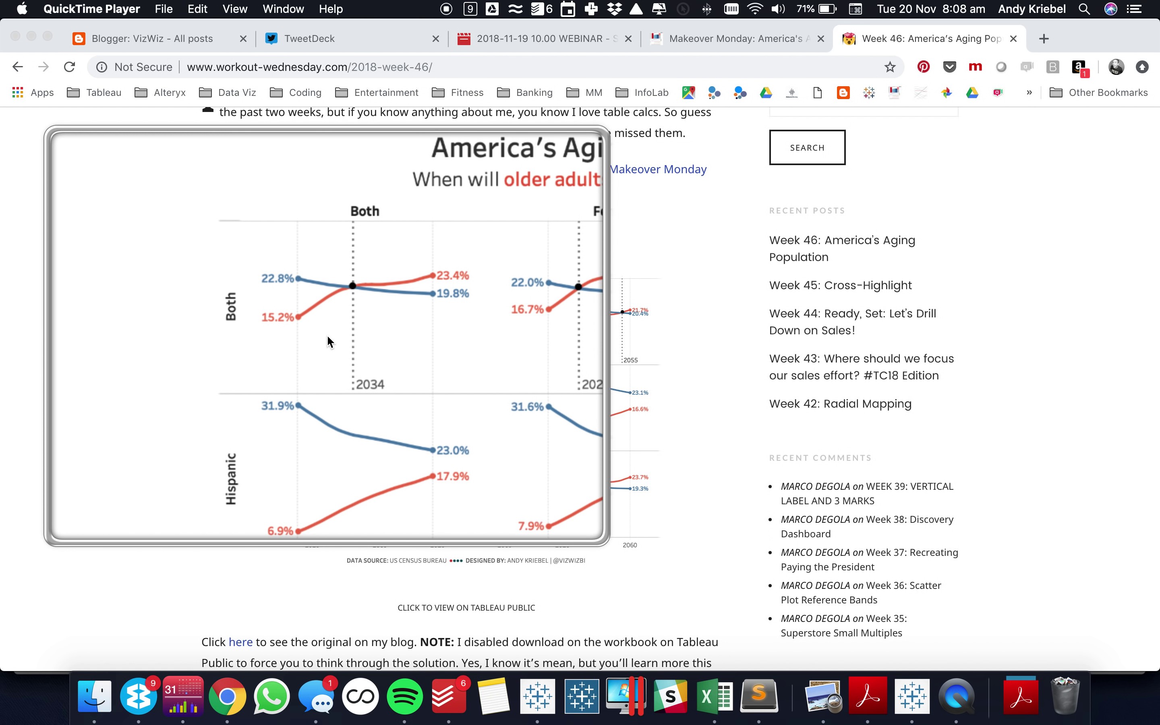
{"action": "key", "text": "super+alt+8"}
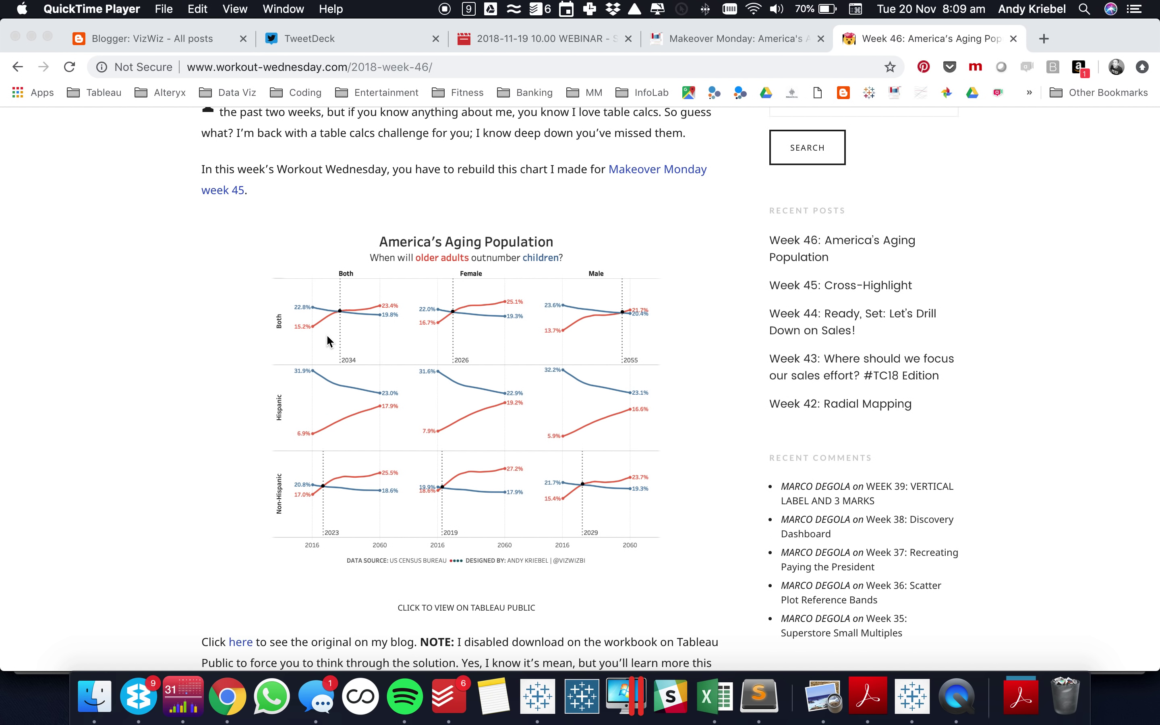
- Switch to Tableau and connect to the text file US Population Estimates.csv
{"action": "left_click", "coordinate": [913, 697]}
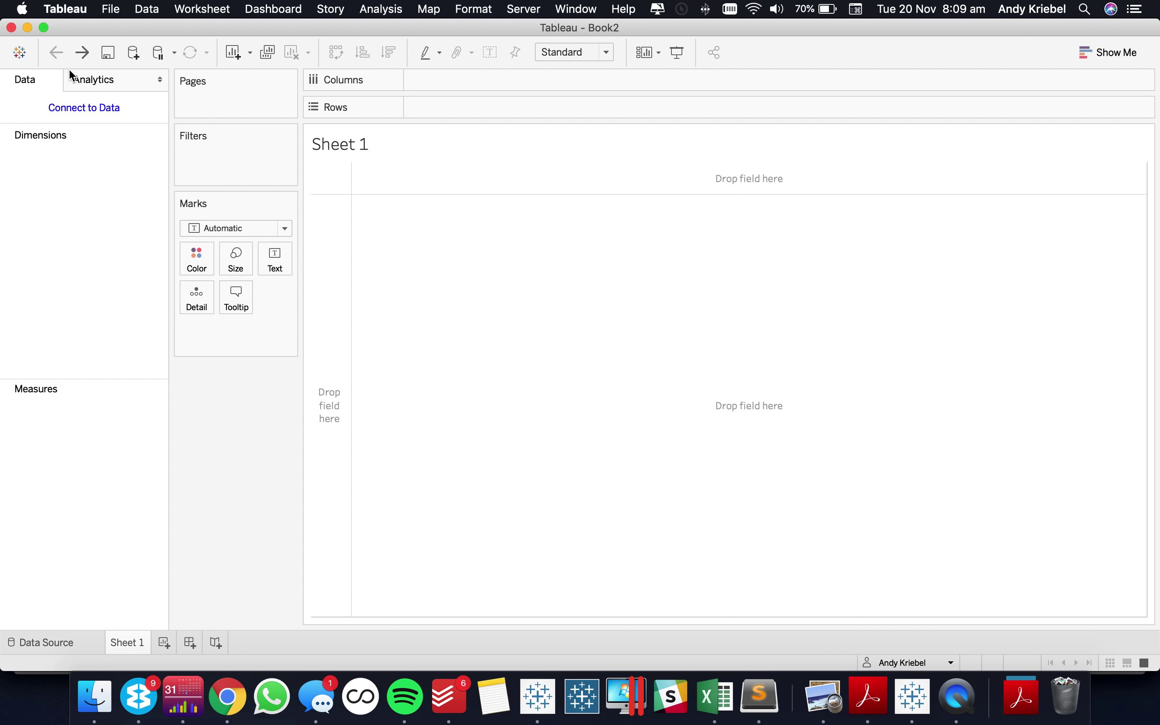
{"action": "left_click", "coordinate": [89, 109]}
{"action": "left_click", "coordinate": [182, 286]}
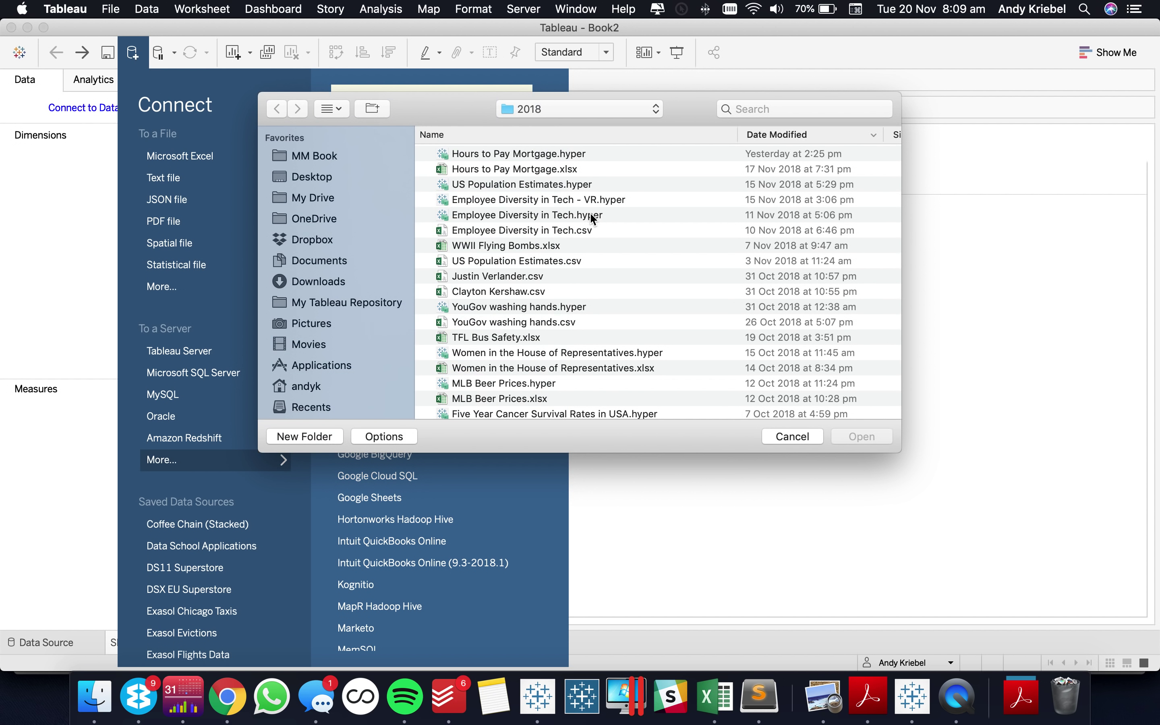
{"action": "left_click", "coordinate": [505, 263]}
{"action": "left_click", "coordinate": [861, 437]}
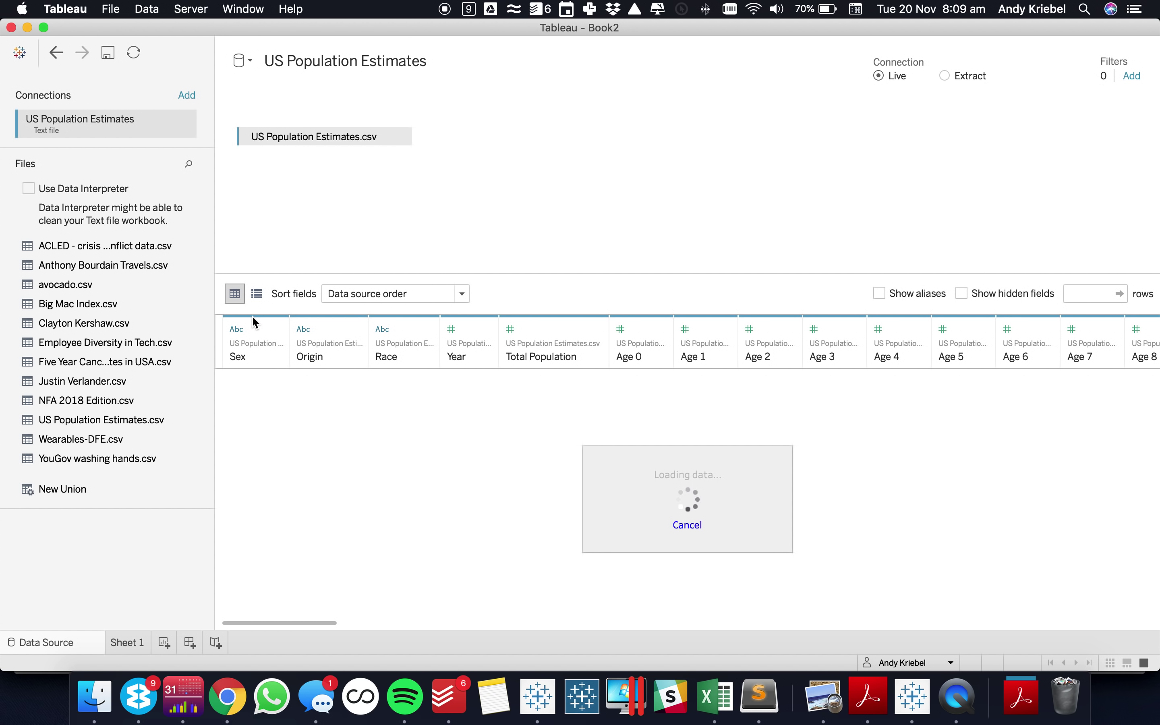
- Pivot all the age columns from Age 0 through Age 100 in the data source
{"action": "left_click", "coordinate": [637, 340]}
{"action": "scroll", "coordinate": [826, 394], "scroll_direction": "right", "scroll_amount": 15}
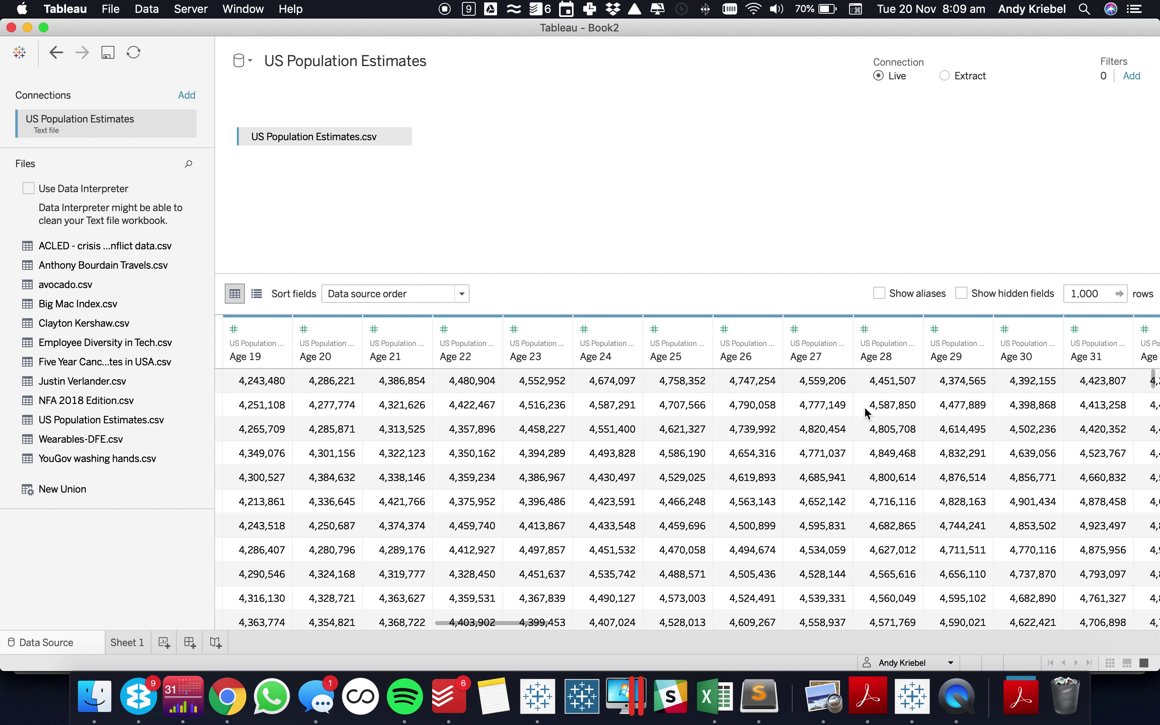
{"action": "scroll", "coordinate": [826, 394], "scroll_direction": "right", "scroll_amount": 9}
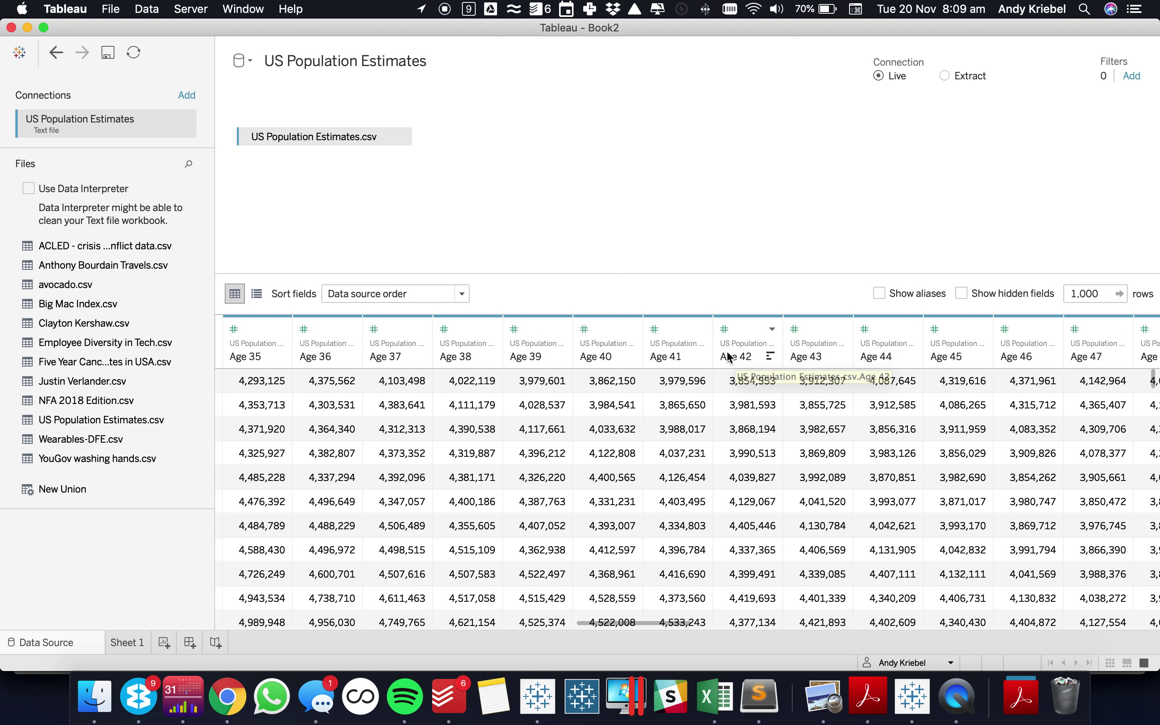
{"action": "scroll", "coordinate": [738, 624], "scroll_direction": "right", "scroll_amount": 9}
{"action": "left_click_drag", "start_coordinate": [757, 627], "coordinate": [1125, 619]}
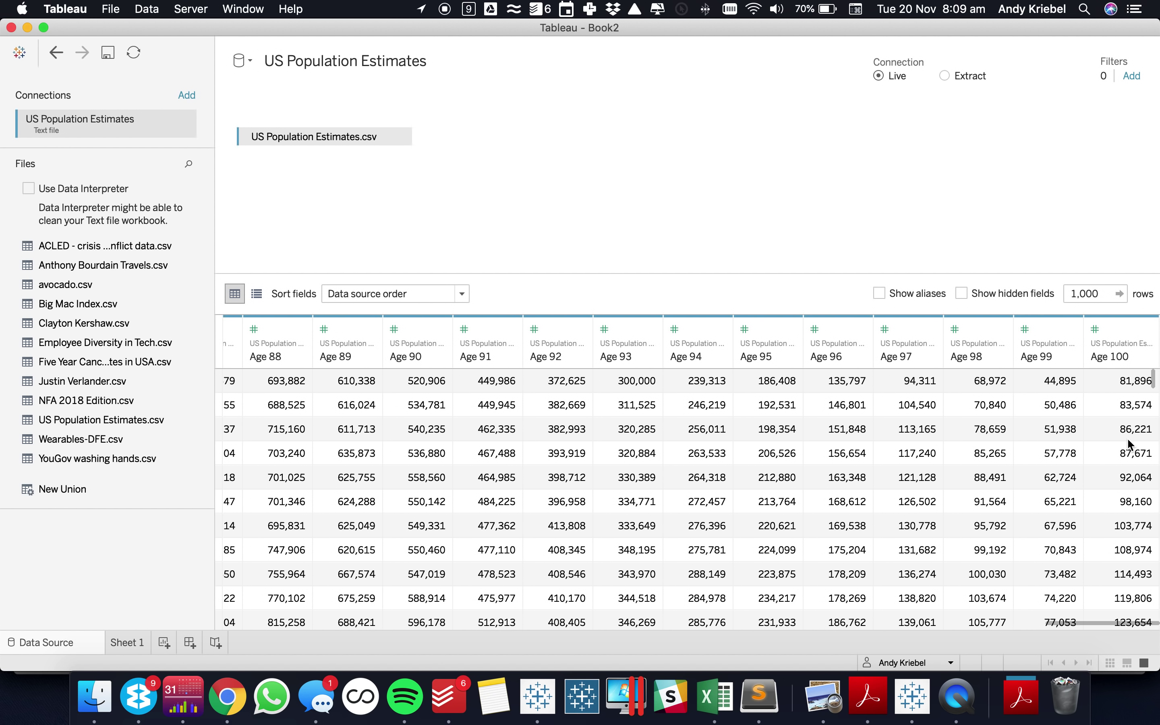
{"action": "left_click", "coordinate": [1122, 335], "text": "shift"}
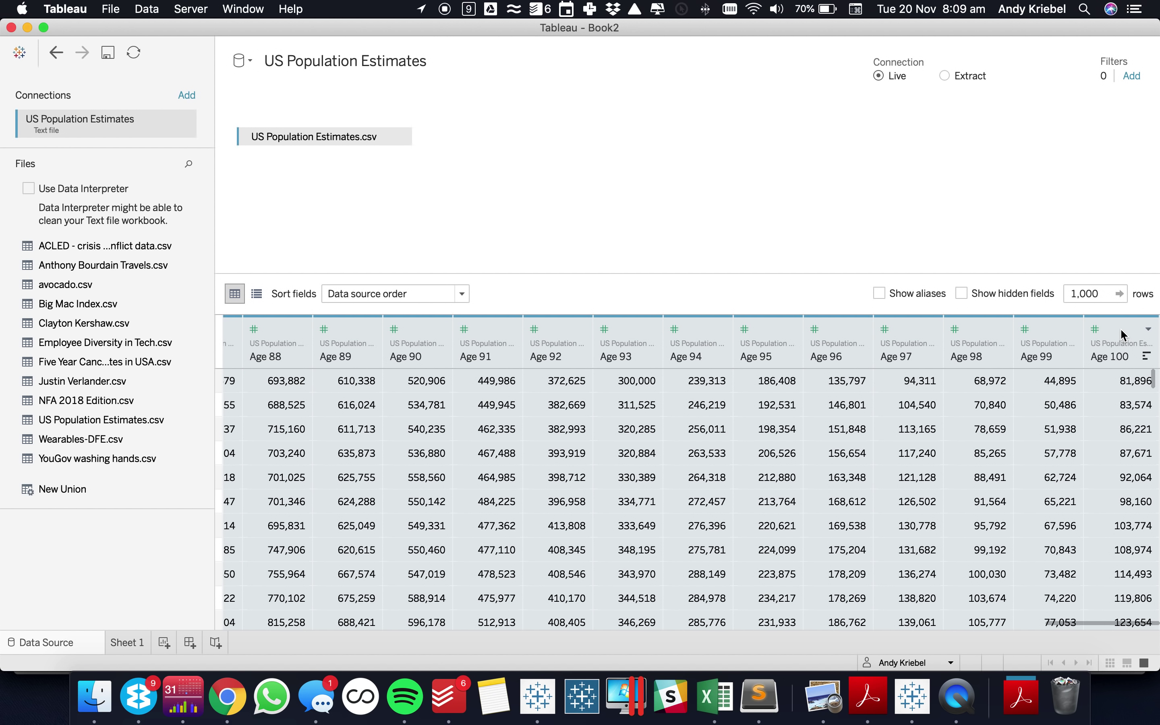
{"action": "left_click", "coordinate": [1149, 330]}
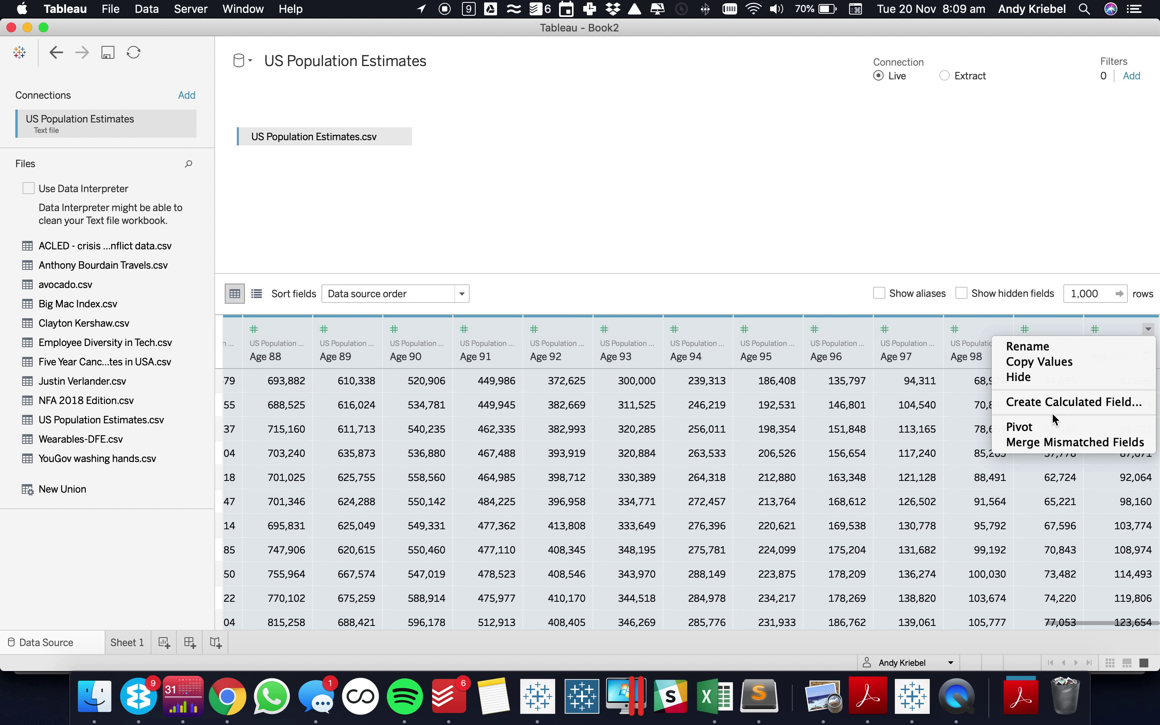
{"action": "left_click", "coordinate": [1031, 428]}
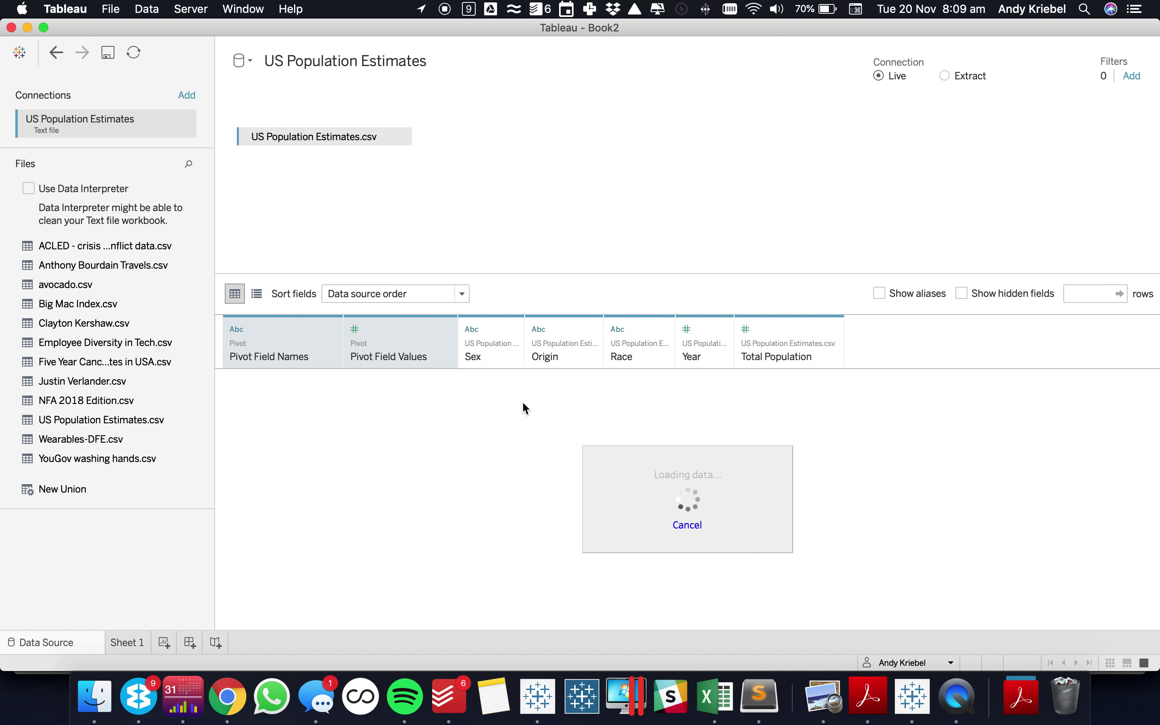
- Rename the pivot names field as Ages and the pivot values field as Population
{"action": "double_click", "coordinate": [249, 357]}
{"action": "type", "text": "Ages"}
{"action": "key", "text": "Return"}
{"action": "left_click", "coordinate": [341, 360]}
{"action": "double_click", "coordinate": [339, 358]}
{"action": "type", "text": "Populat"}
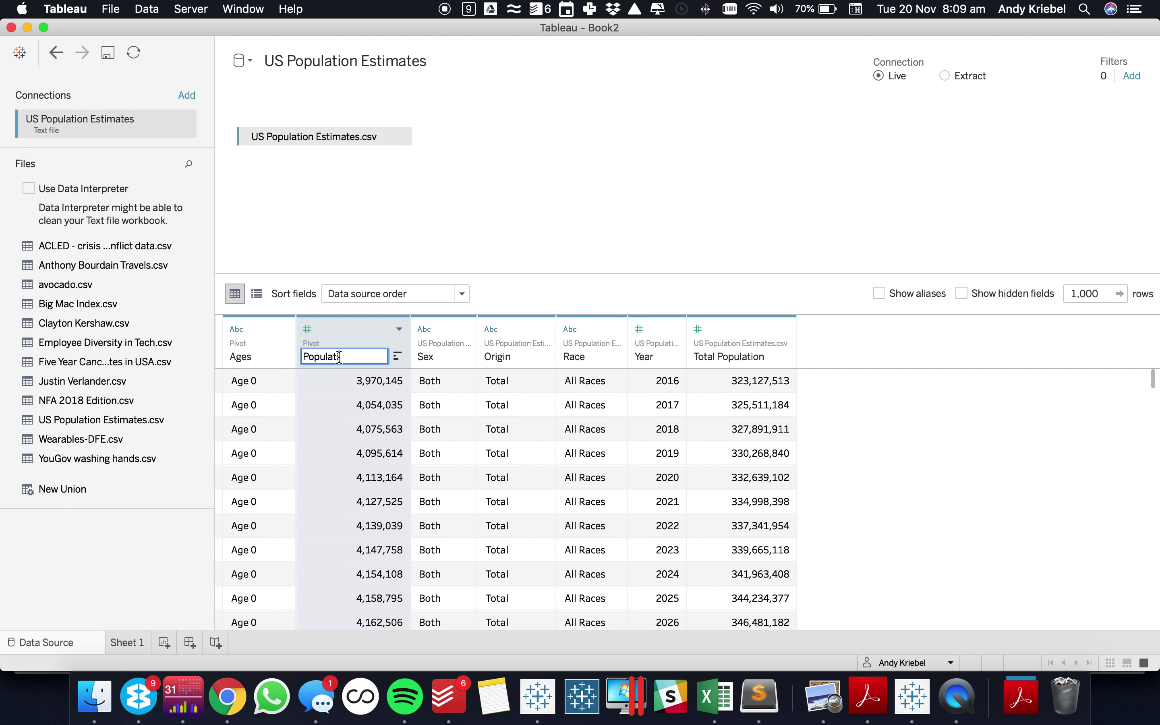
{"action": "type", "text": "ion"}
{"action": "key", "text": "Return"}
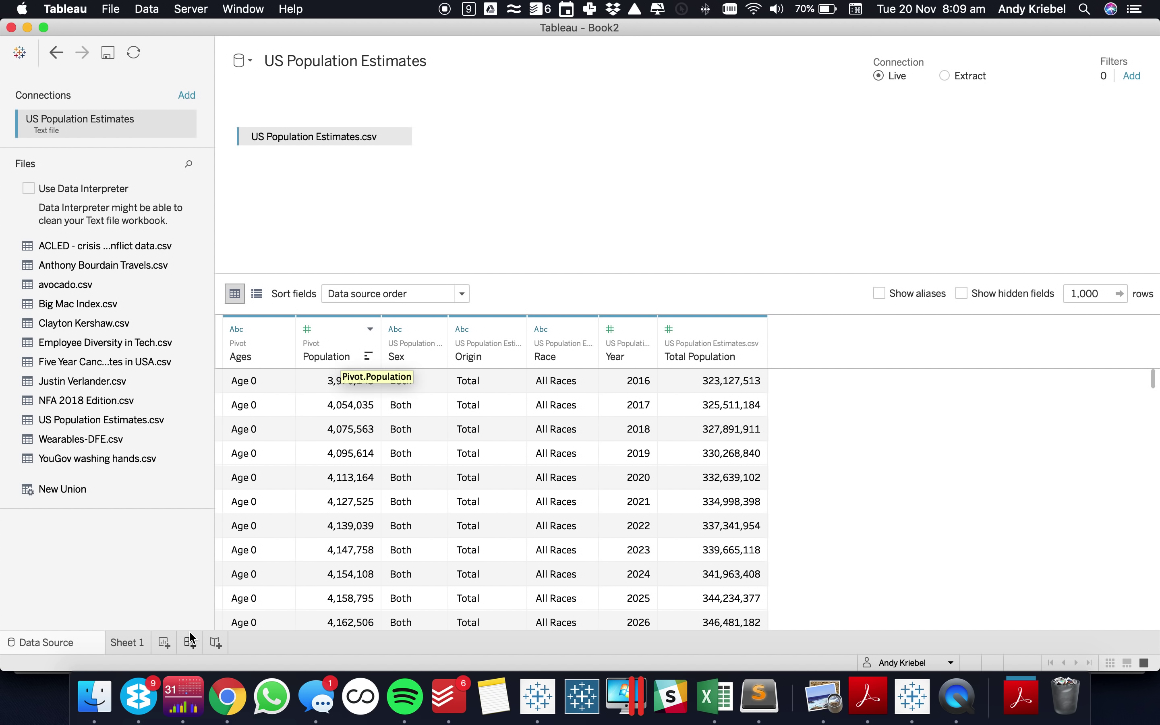
- On Sheet 1, place Ages on Rows, split the Ages field, and add the resulting split field beside it
{"action": "left_click", "coordinate": [127, 643]}
{"action": "left_click_drag", "start_coordinate": [62, 146], "coordinate": [334, 299]}
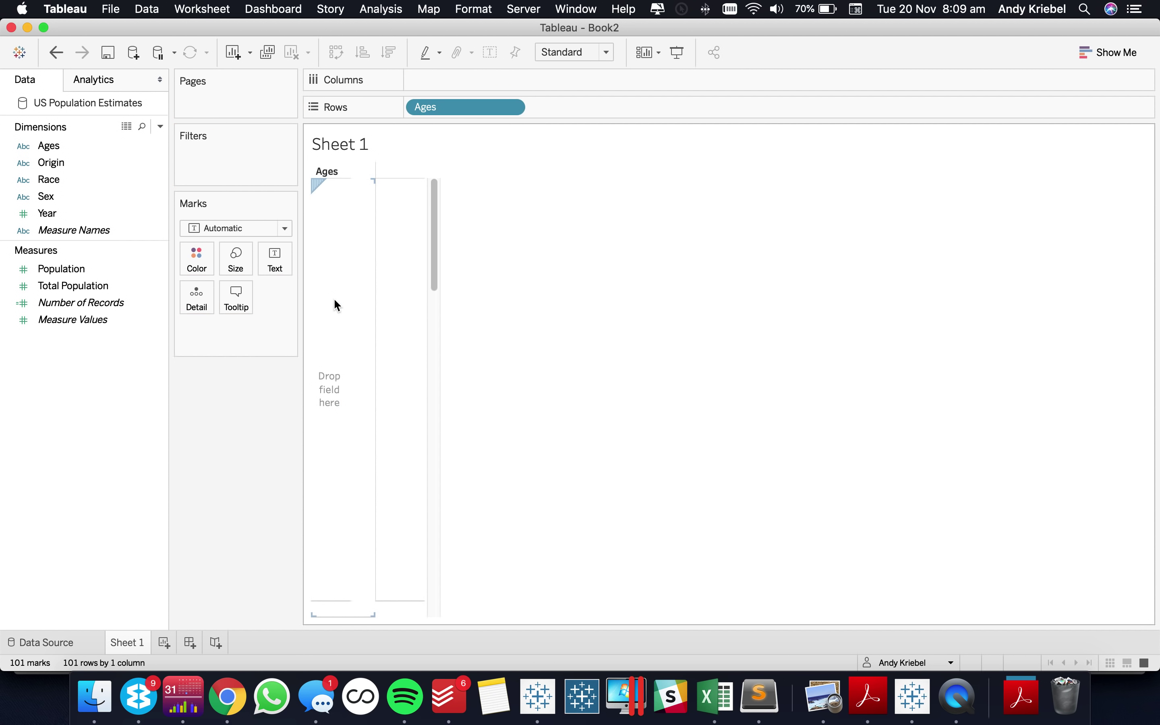
{"action": "right_click", "coordinate": [63, 151]}
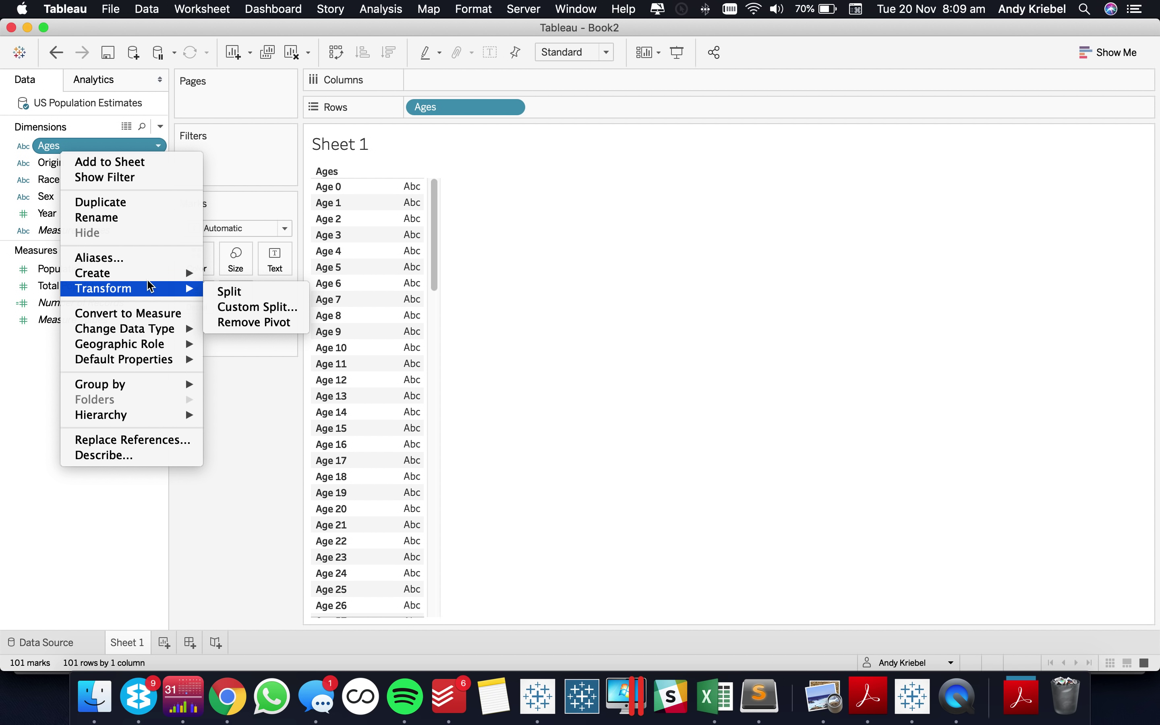
{"action": "mouse_move", "coordinate": [153, 294]}
{"action": "left_click", "coordinate": [232, 292]}
{"action": "left_click_drag", "start_coordinate": [72, 163], "coordinate": [606, 101]}
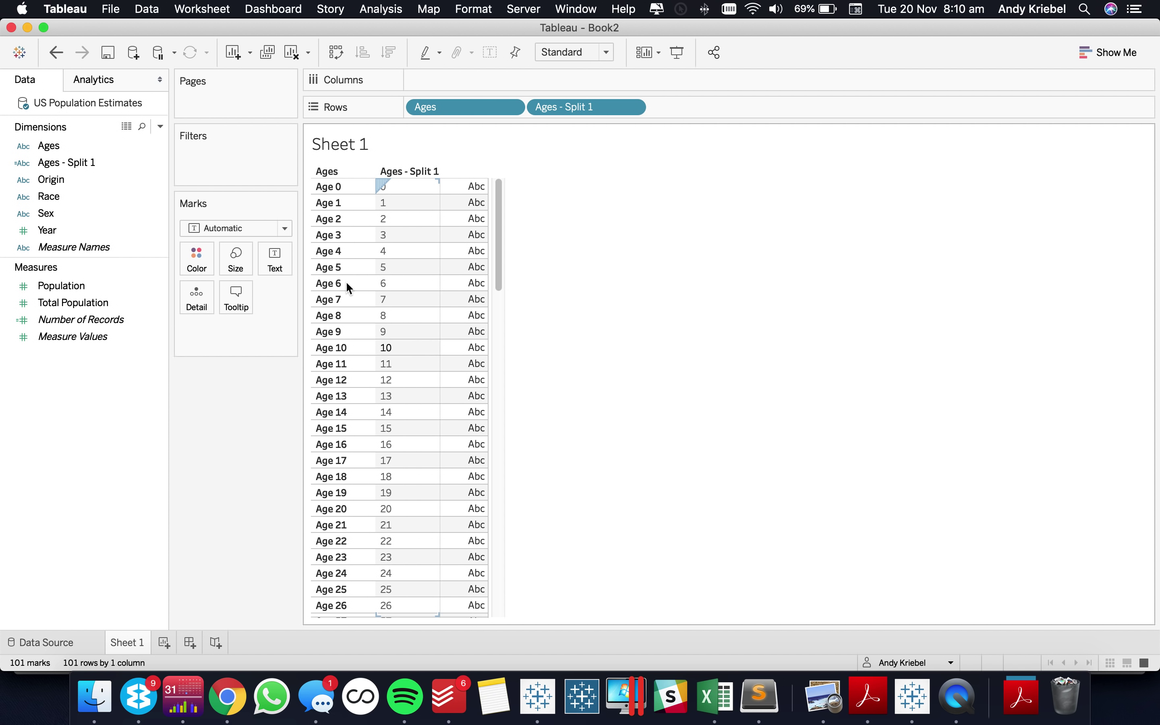
- Rename the split field as Age and remove both age fields from Rows
{"action": "right_click", "coordinate": [50, 164]}
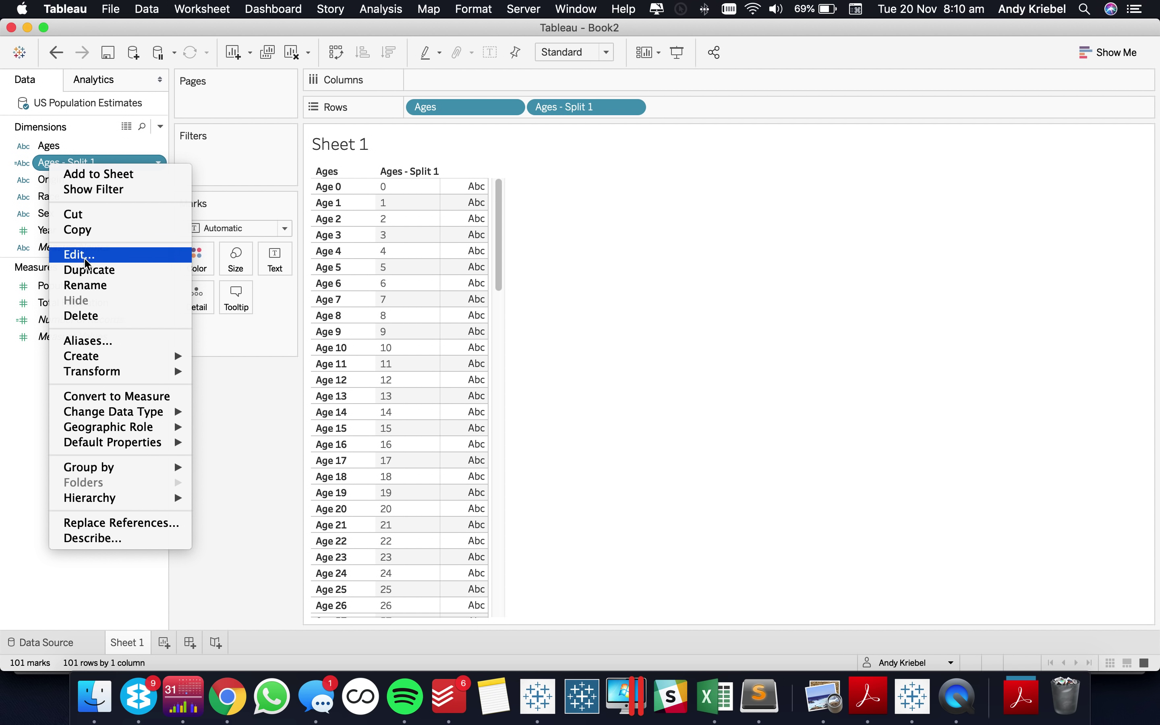
{"action": "left_click", "coordinate": [87, 286]}
{"action": "type", "text": "Age"}
{"action": "key", "text": "Return"}
{"action": "left_click_drag", "start_coordinate": [466, 108], "coordinate": [432, 48]}
{"action": "left_click_drag", "start_coordinate": [455, 108], "coordinate": [41, 431]}
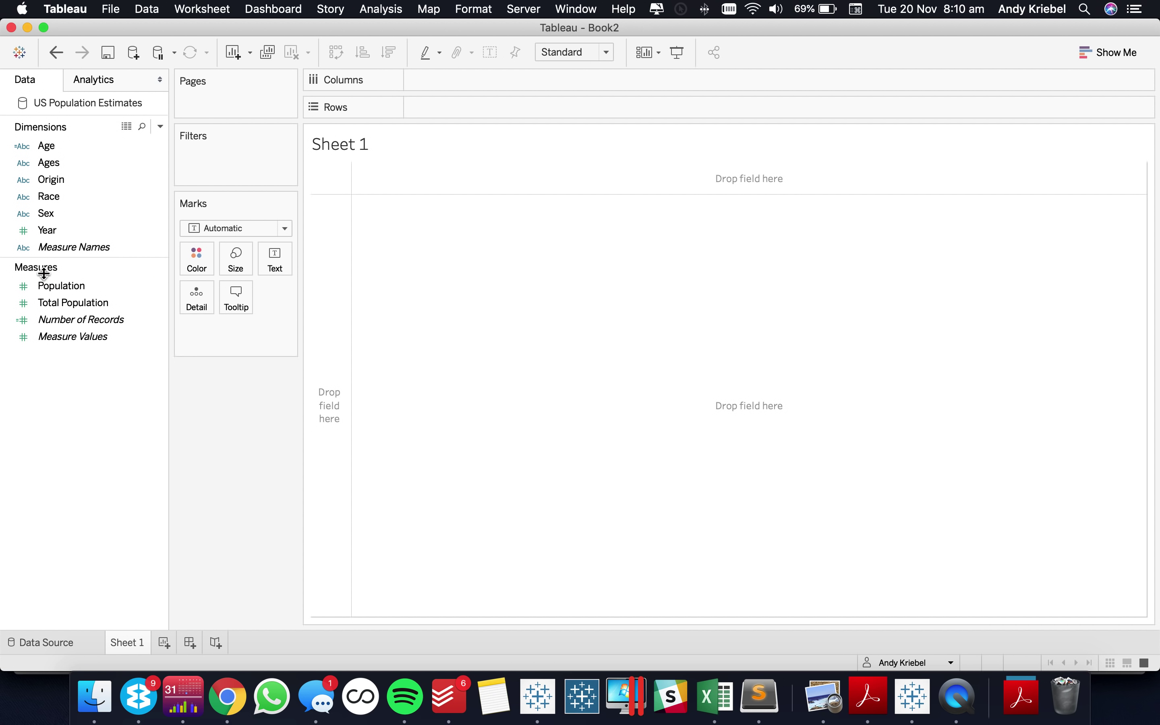
- Check the reference chart's layout in the browser, and place Sex on Columns and Origin on Rows in Tableau
{"action": "key", "text": "super+Tab"}
{"action": "key", "text": "super+Tab"}
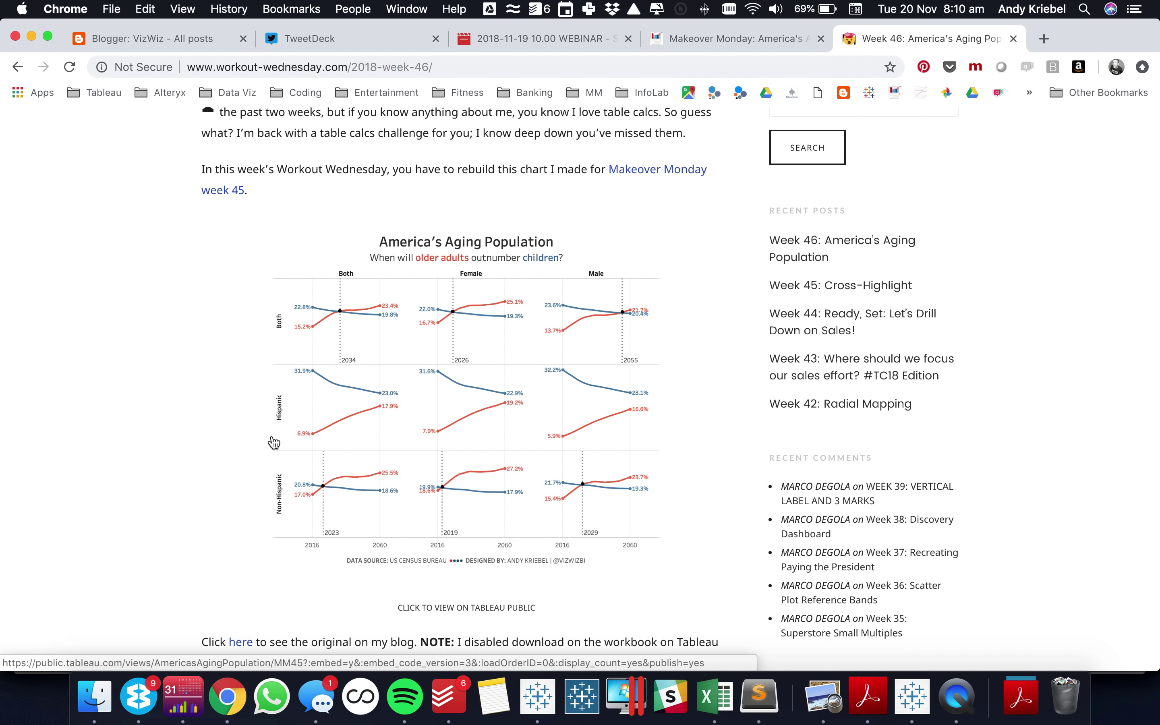
{"action": "key", "text": "super+Tab"}
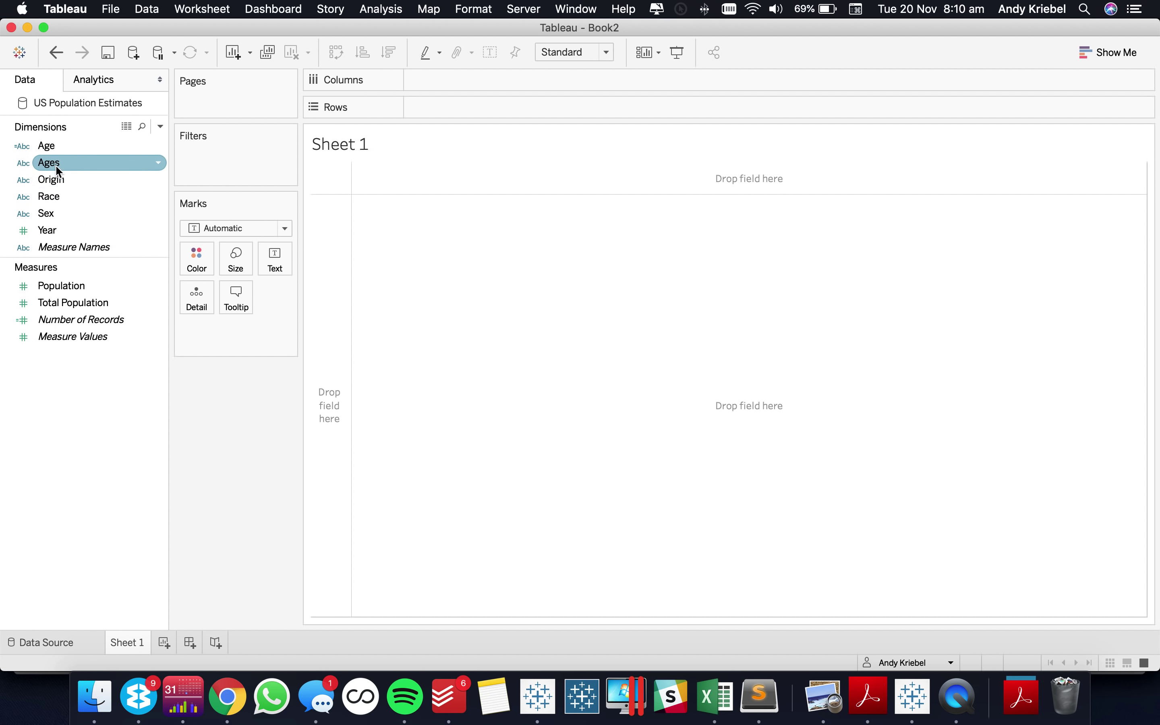
{"action": "left_click_drag", "start_coordinate": [61, 214], "coordinate": [479, 91]}
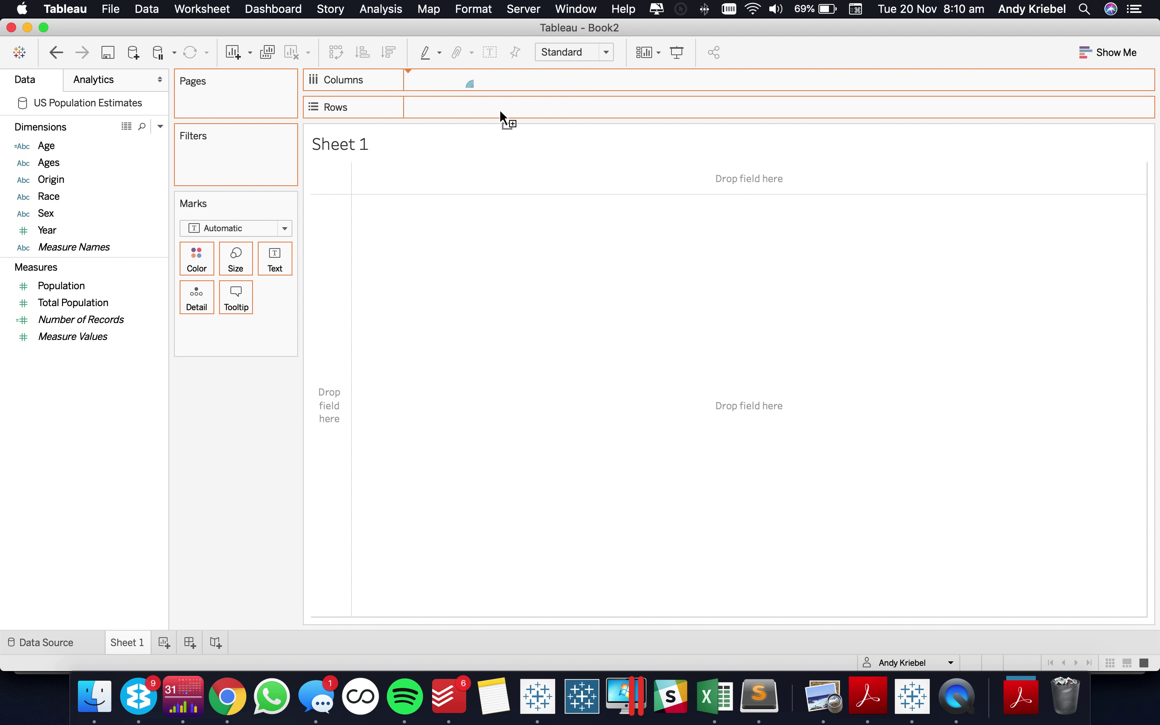
{"action": "left_click_drag", "start_coordinate": [52, 196], "coordinate": [550, 164]}
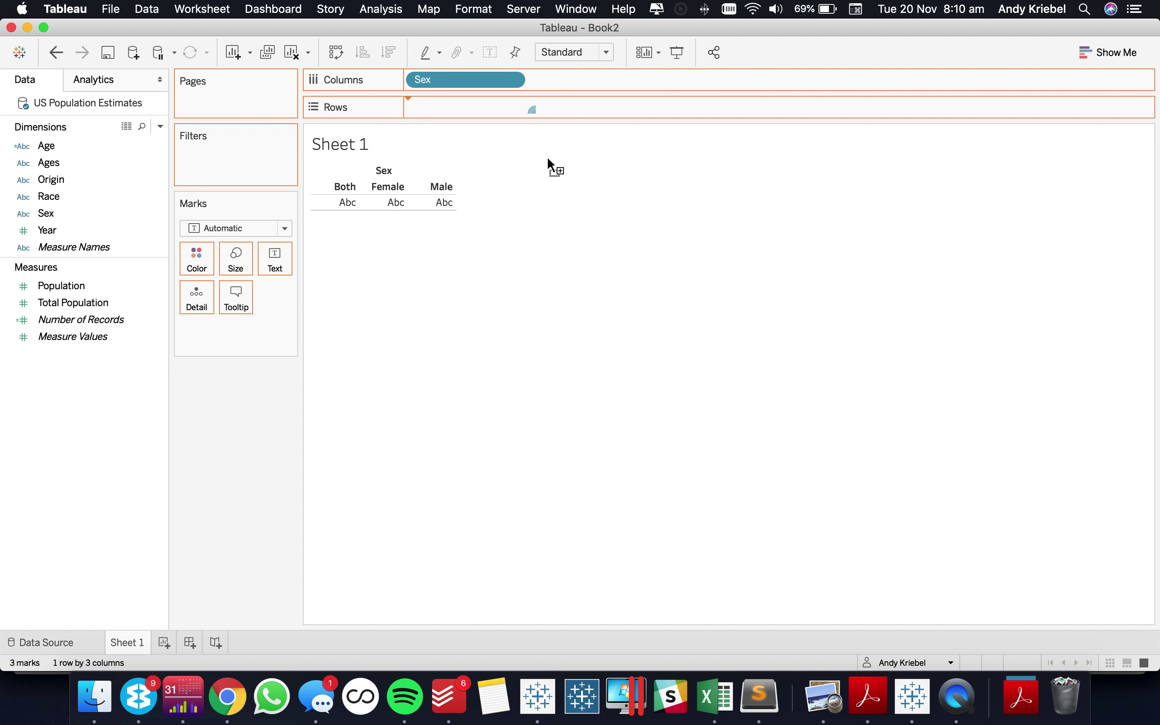
{"action": "left_click_drag", "start_coordinate": [550, 164], "coordinate": [547, 155]}
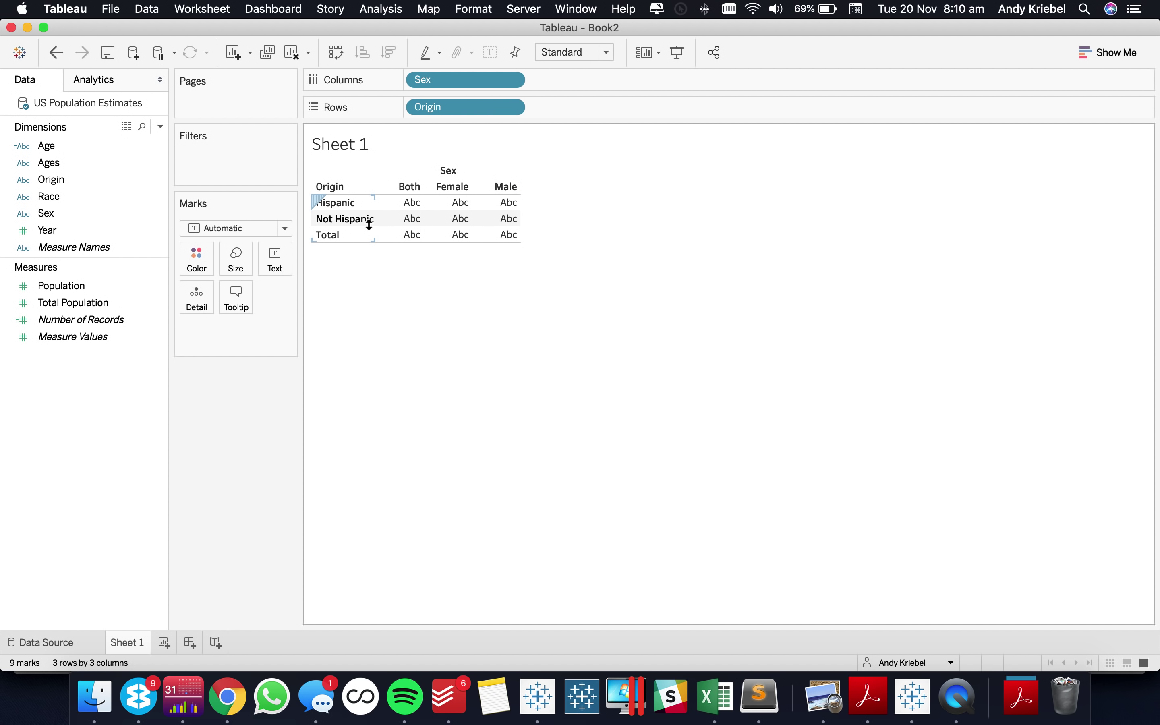
- Set the alias of the Total member of Origin to Both
{"action": "right_click", "coordinate": [338, 234]}
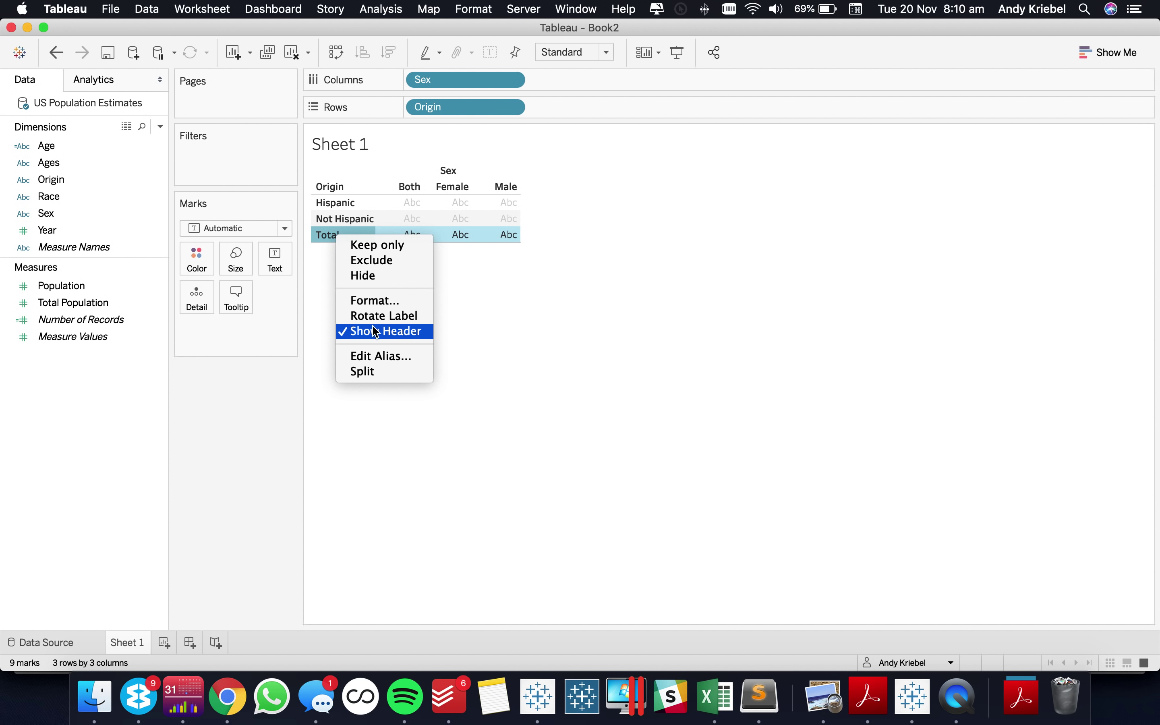
{"action": "left_click", "coordinate": [376, 361]}
{"action": "type", "text": "Bo"}
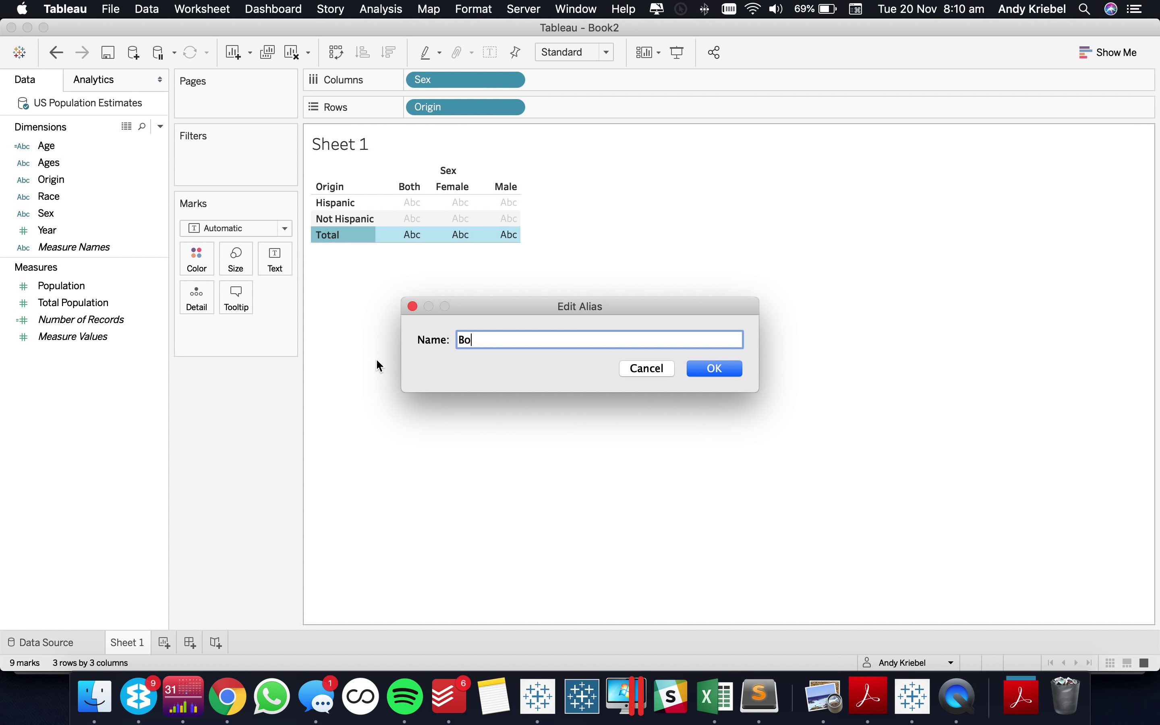
{"action": "type", "text": "th"}
{"action": "key", "text": "Return"}
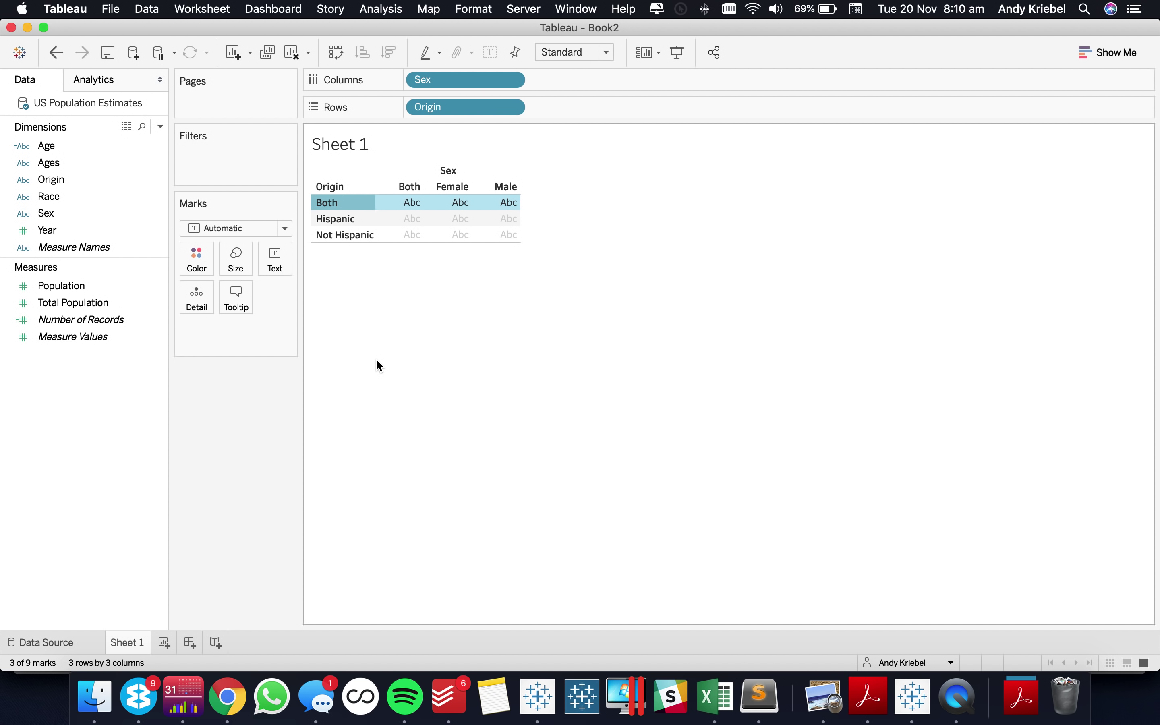
- Add Year to Columns after Sex, and filter Race to All Races only
{"action": "left_click_drag", "start_coordinate": [111, 231], "coordinate": [700, 140]}
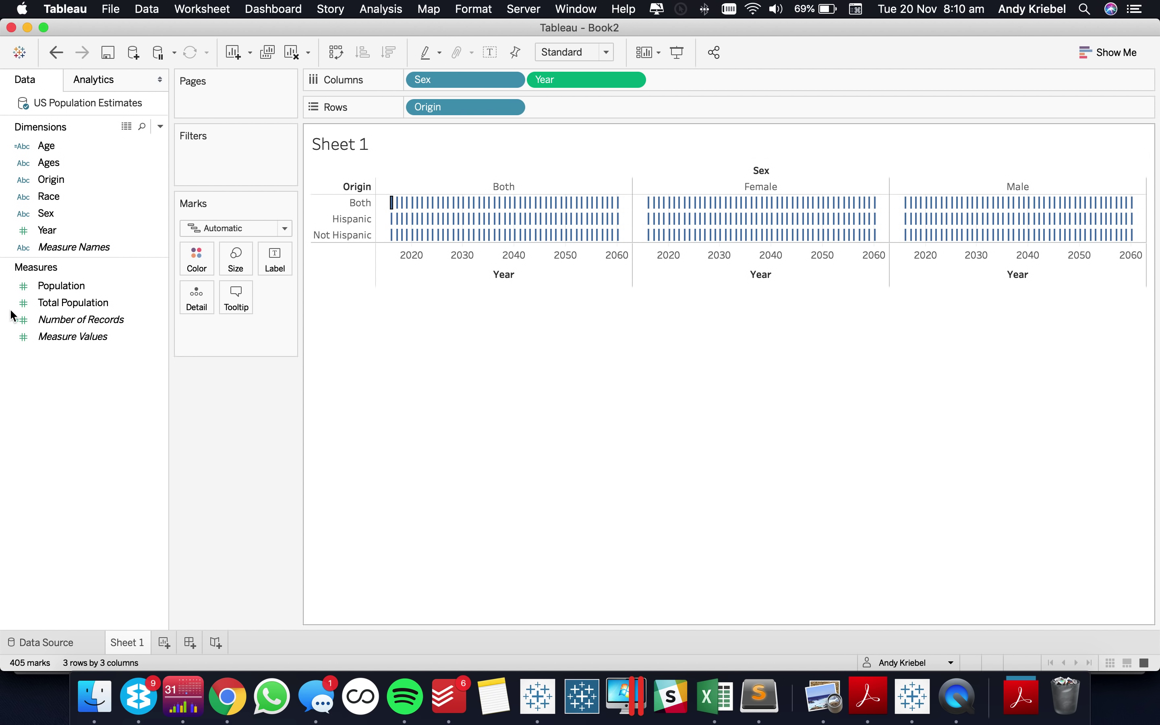
{"action": "left_click_drag", "start_coordinate": [53, 197], "coordinate": [380, 201]}
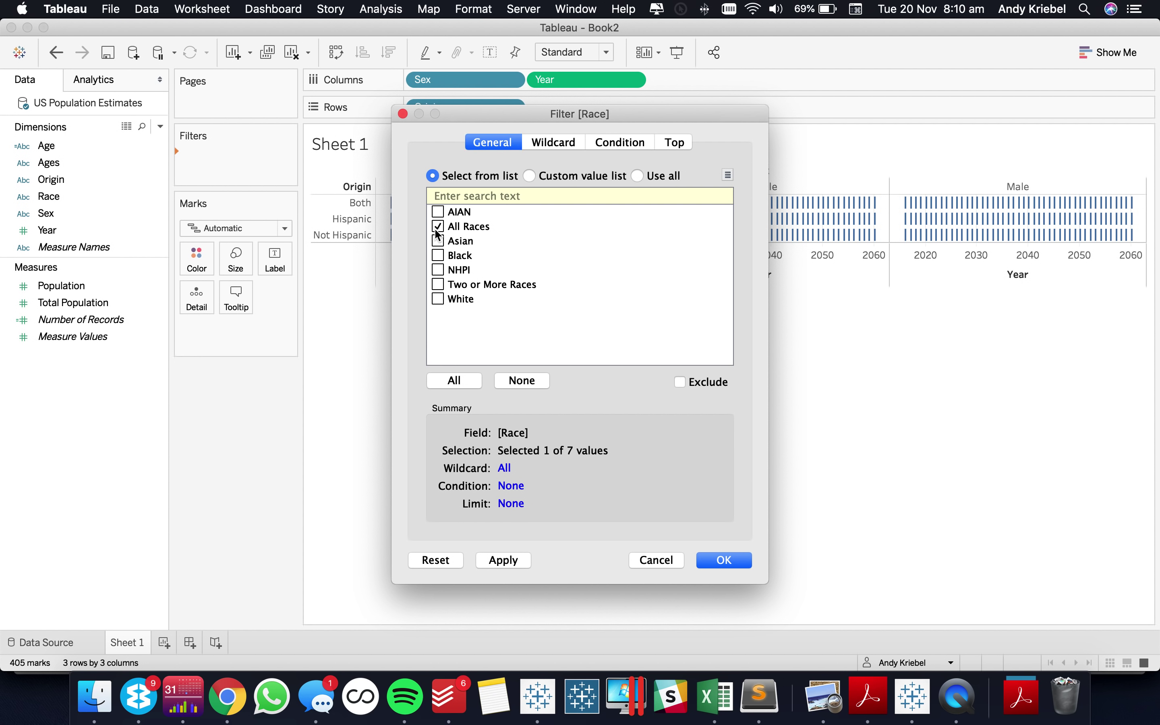
{"action": "left_click", "coordinate": [724, 560]}
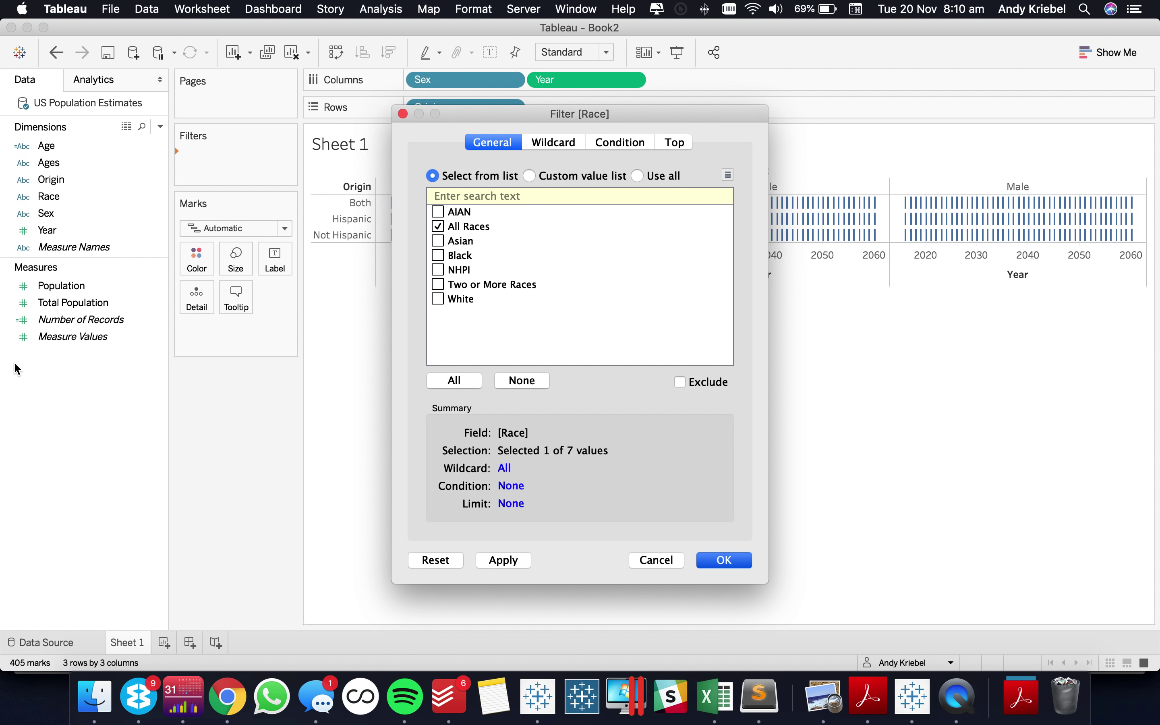
- Add Population to Rows after Origin and put Ages on Detail
{"action": "mouse_move", "coordinate": [70, 286]}
{"action": "left_mouse_down"}
{"action": "mouse_move", "coordinate": [529, 129]}
{"action": "mouse_move", "coordinate": [540, 113]}
{"action": "left_mouse_up"}
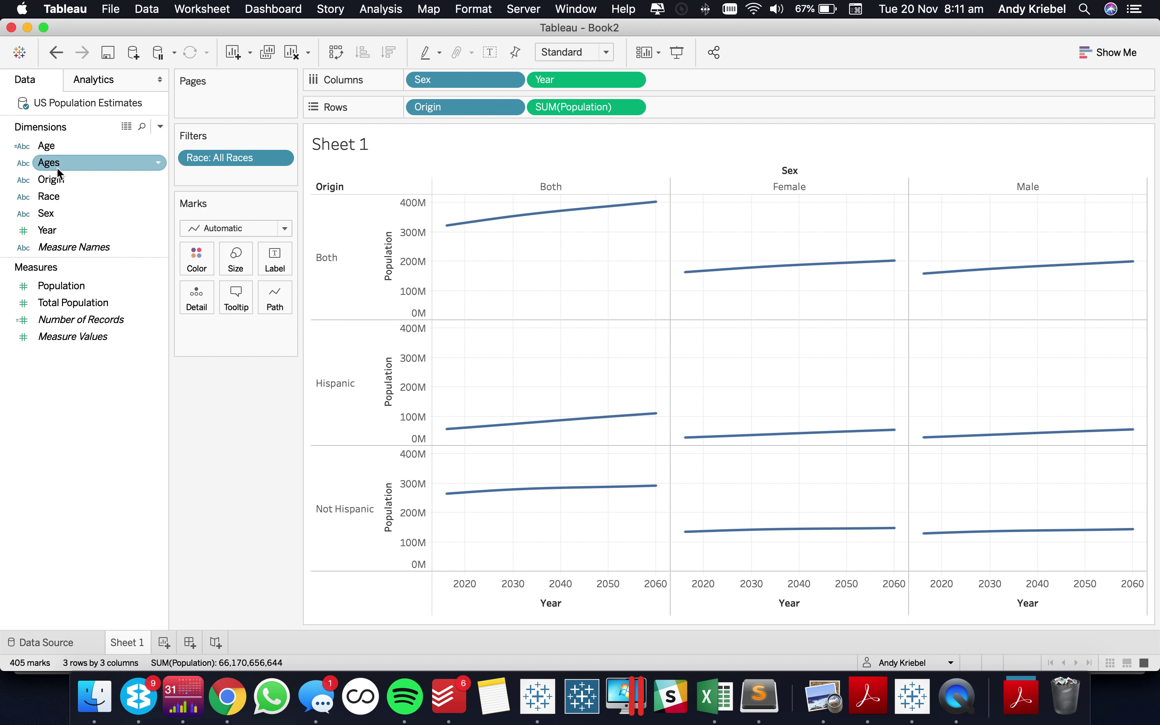
{"action": "left_click_drag", "start_coordinate": [61, 163], "coordinate": [192, 294]}
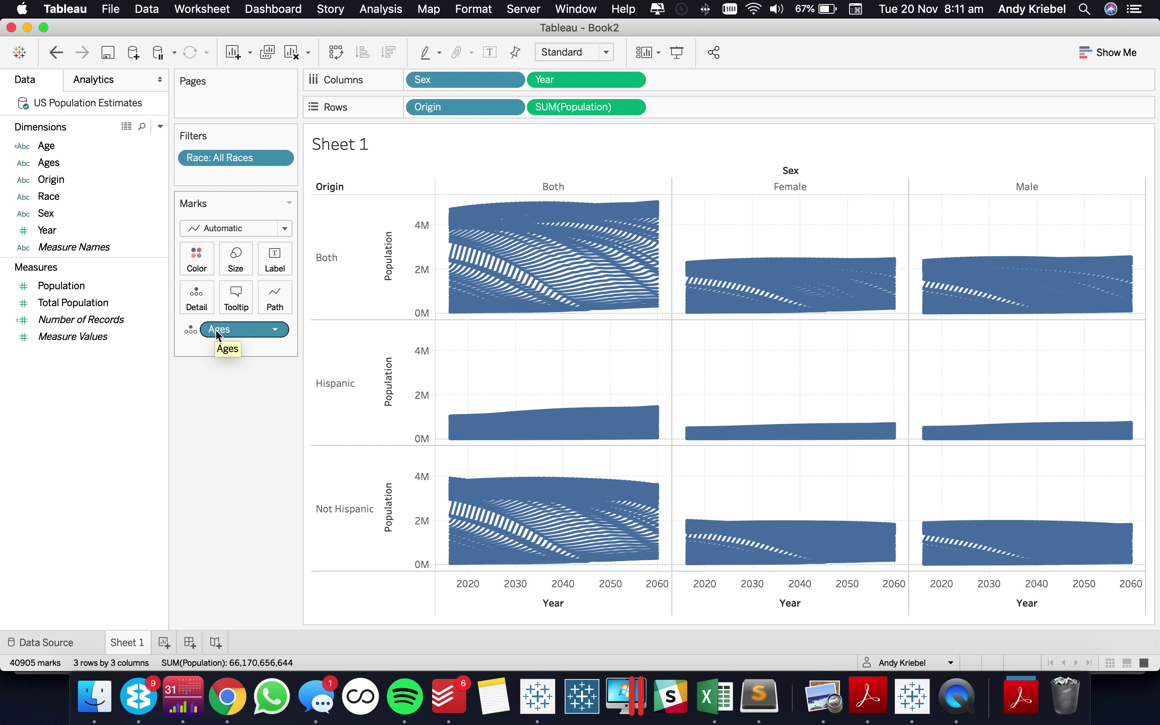
- Create a new worksheet listing Ages on Rows, and check the reference chart in the browser again
{"action": "left_click", "coordinate": [164, 642]}
{"action": "left_click_drag", "start_coordinate": [78, 169], "coordinate": [326, 243]}
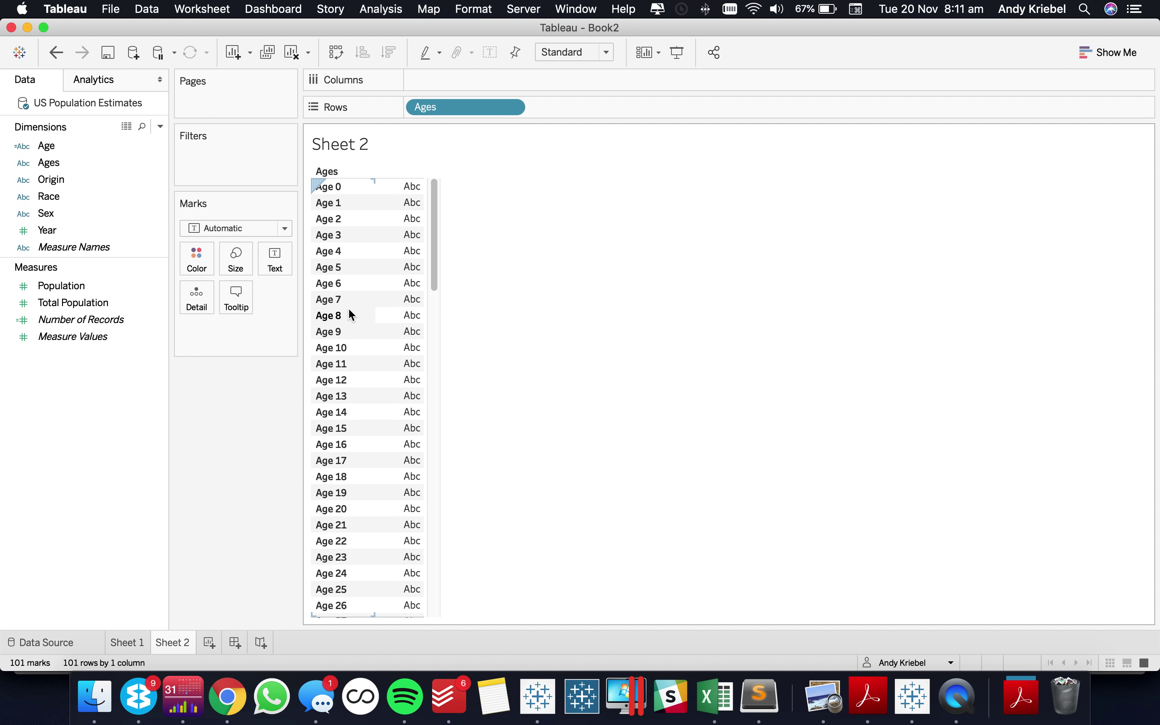
{"action": "left_click", "coordinate": [360, 192]}
{"action": "key", "text": "super+Tab"}
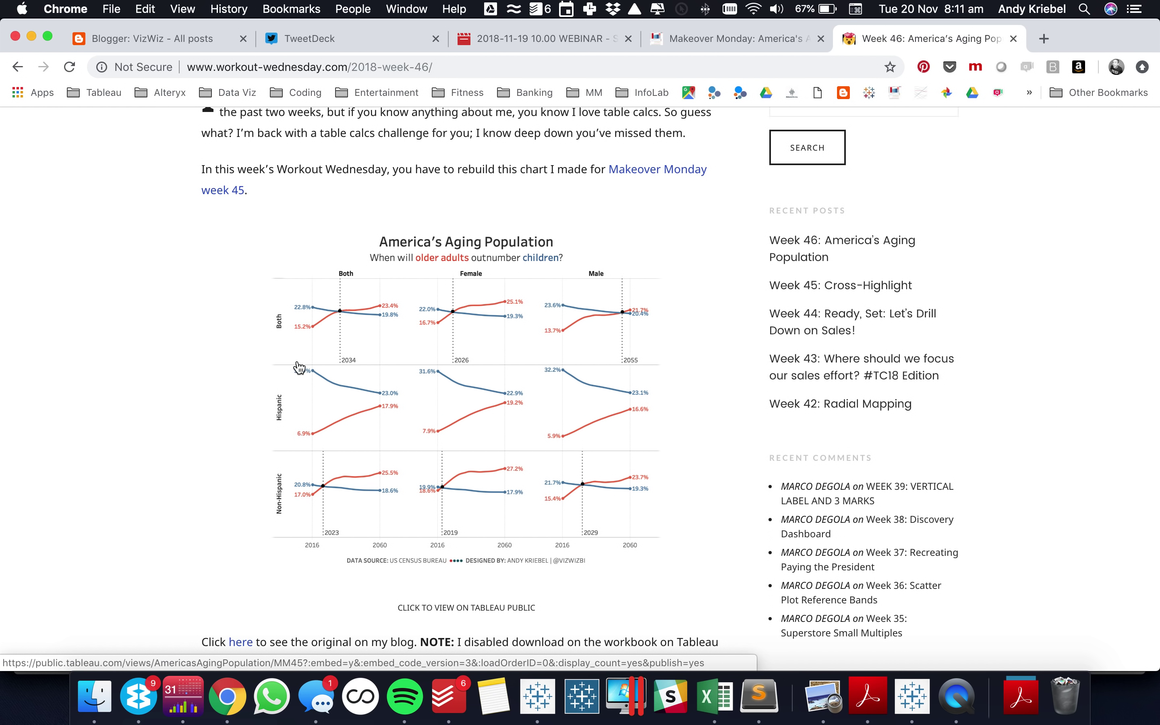
- Switch back to Tableau and replace Ages with the Age dimension on Rows of Sheet 2
{"action": "key", "text": "super+Tab"}
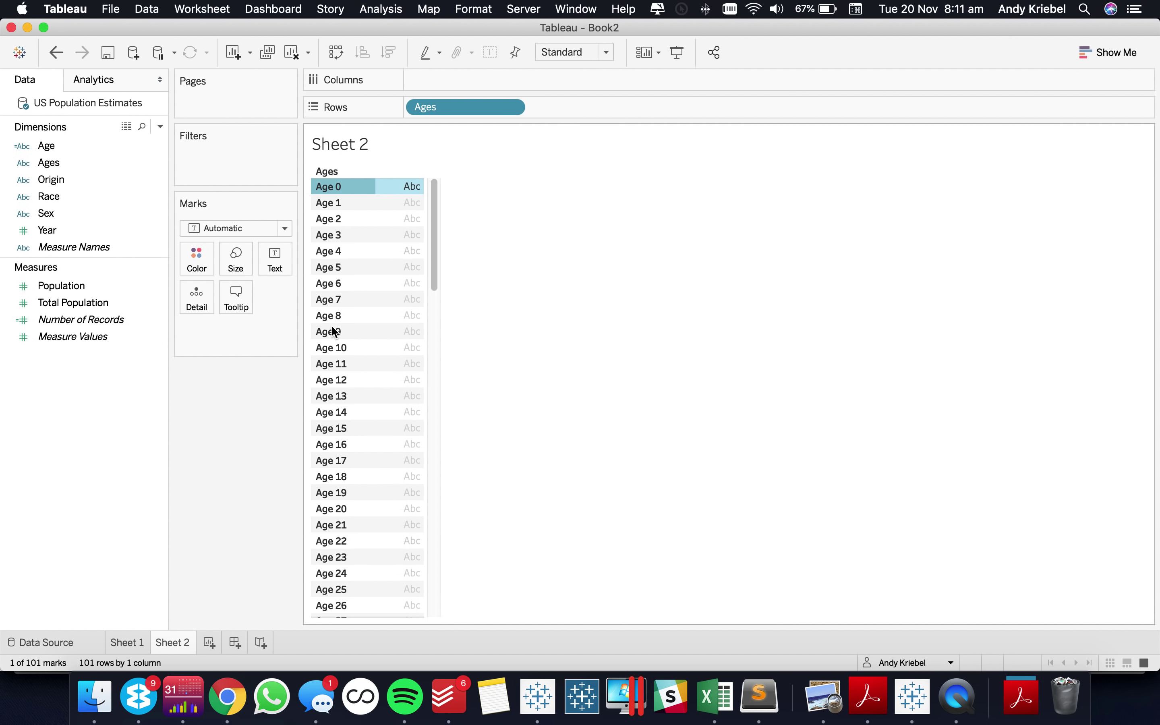
{"action": "left_click", "coordinate": [340, 461], "text": "shift"}
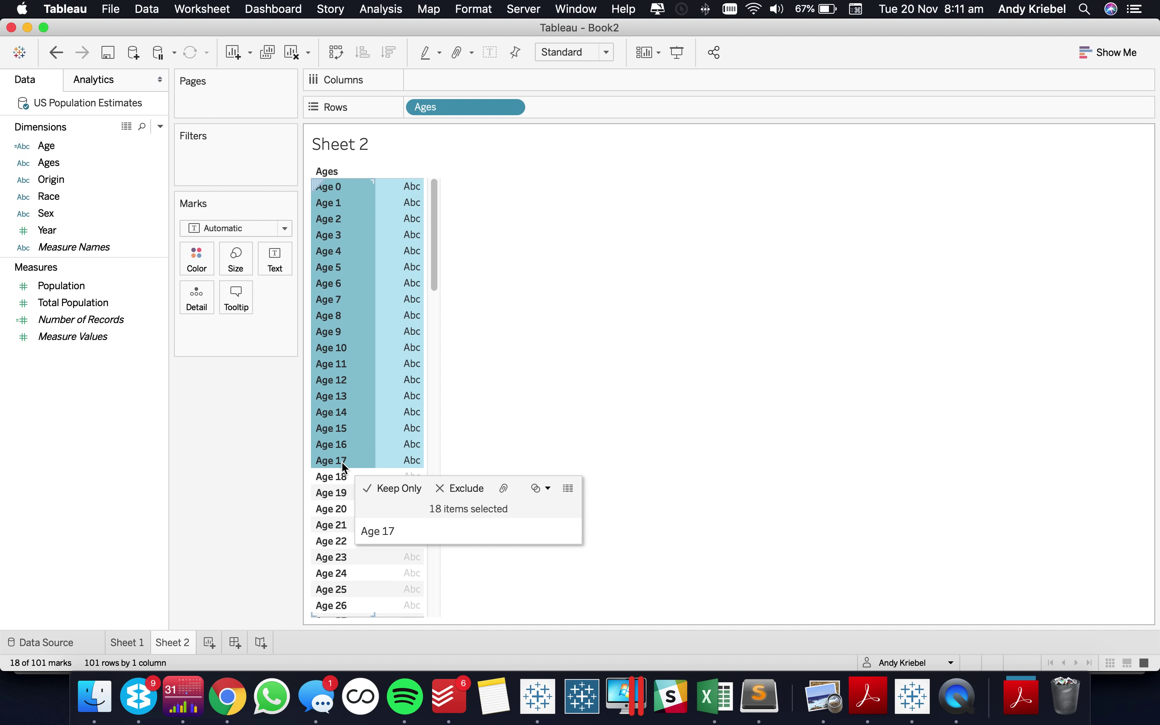
{"action": "key", "text": "Escape"}
{"action": "left_click_drag", "start_coordinate": [52, 146], "coordinate": [458, 110]}
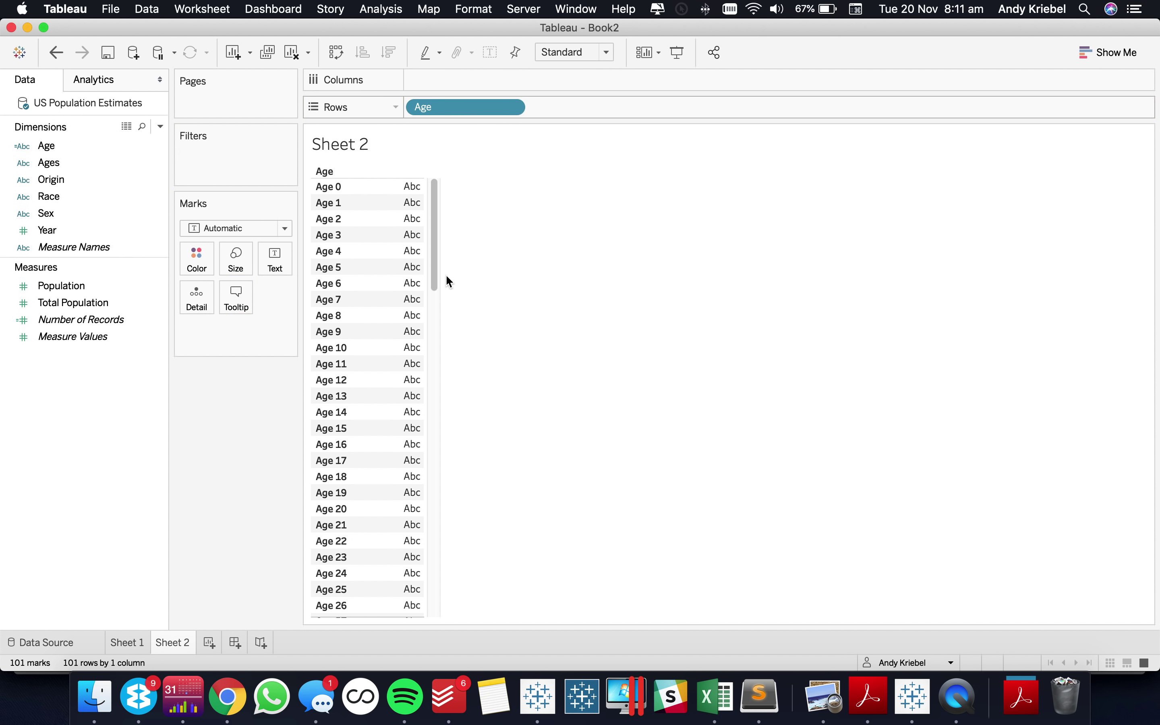
- Group ages 0 through 17 and set the group's alias to Under 18
{"action": "left_click", "coordinate": [346, 192]}
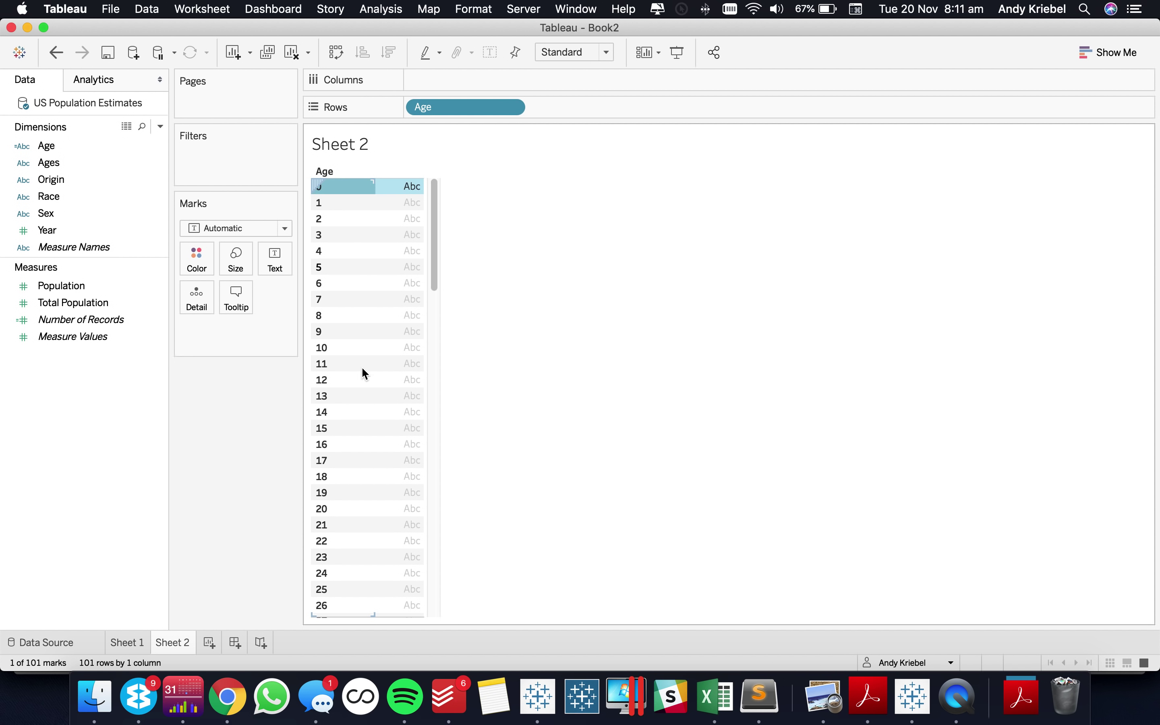
{"action": "left_click", "coordinate": [338, 461], "text": "shift"}
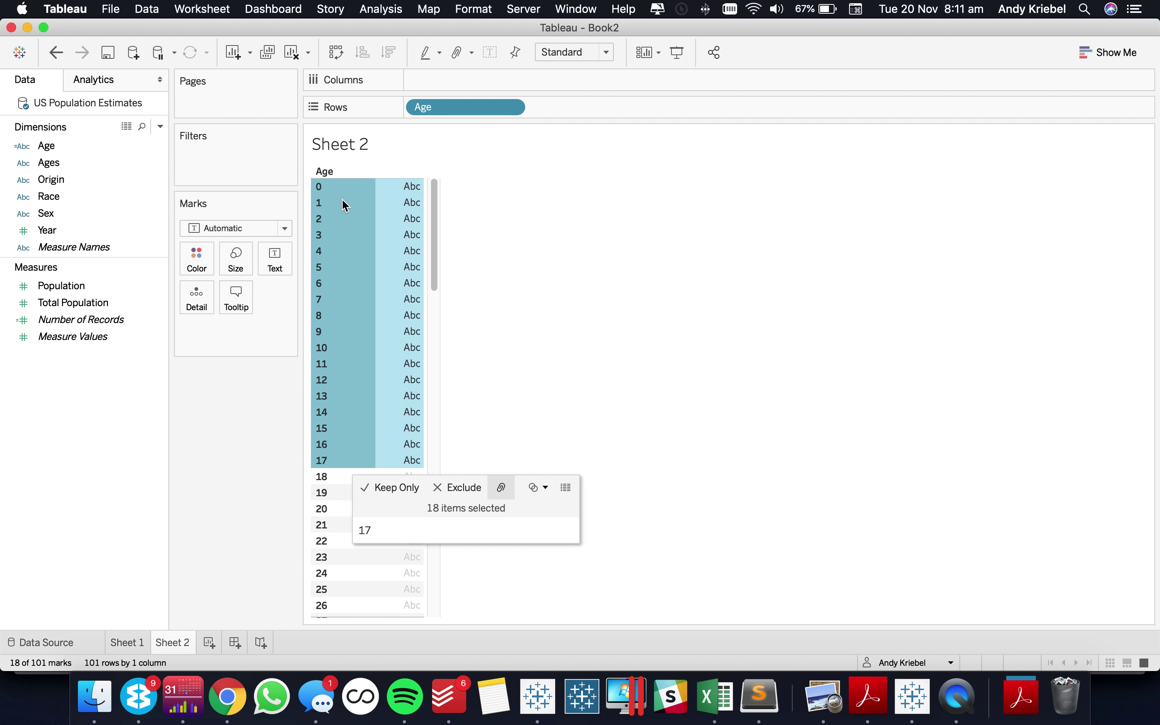
{"action": "left_click", "coordinate": [501, 488]}
{"action": "right_click", "coordinate": [339, 185]}
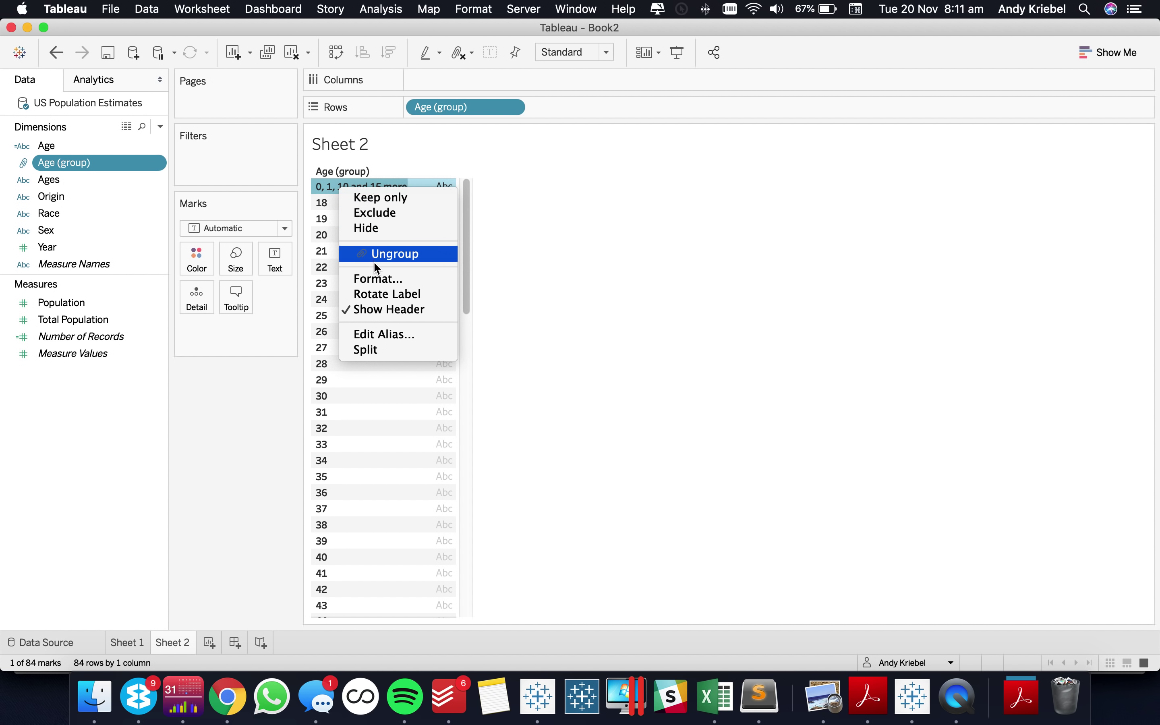
{"action": "left_click", "coordinate": [379, 334]}
{"action": "type", "text": "Und"}
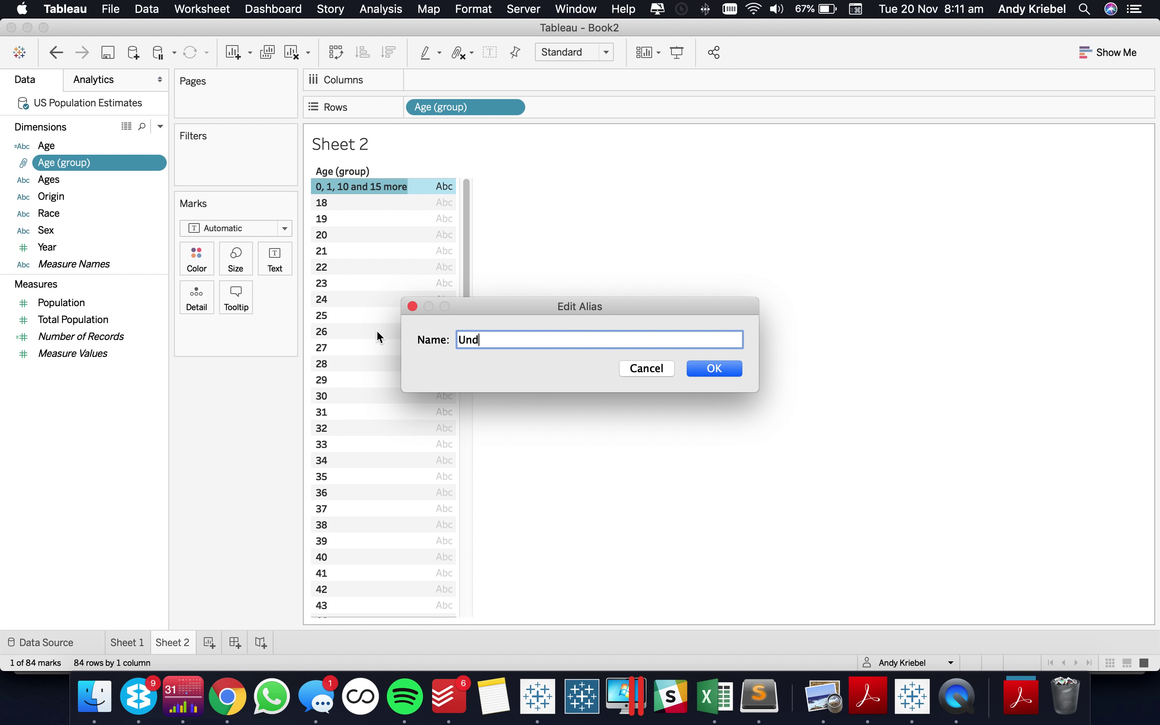
{"action": "type", "text": "er 18"}
{"action": "key", "text": "Return"}
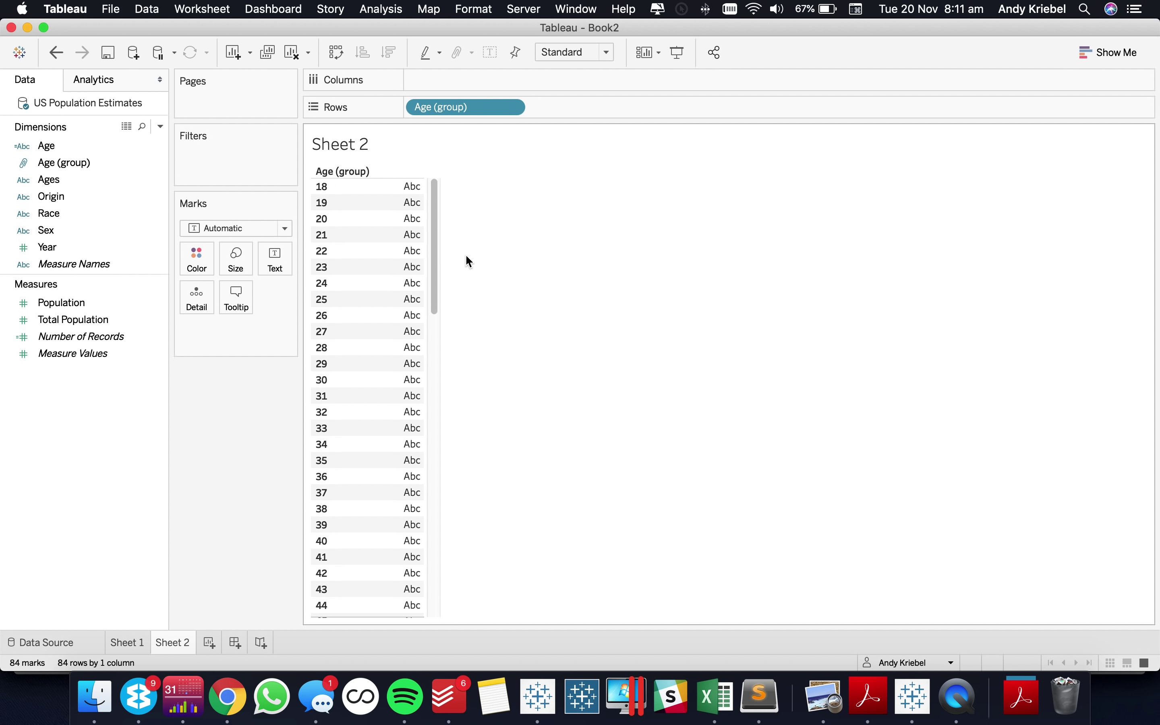
- Group ages 65 through 100 and set the group's alias to 65+
{"action": "left_click_drag", "start_coordinate": [433, 264], "coordinate": [447, 568]}
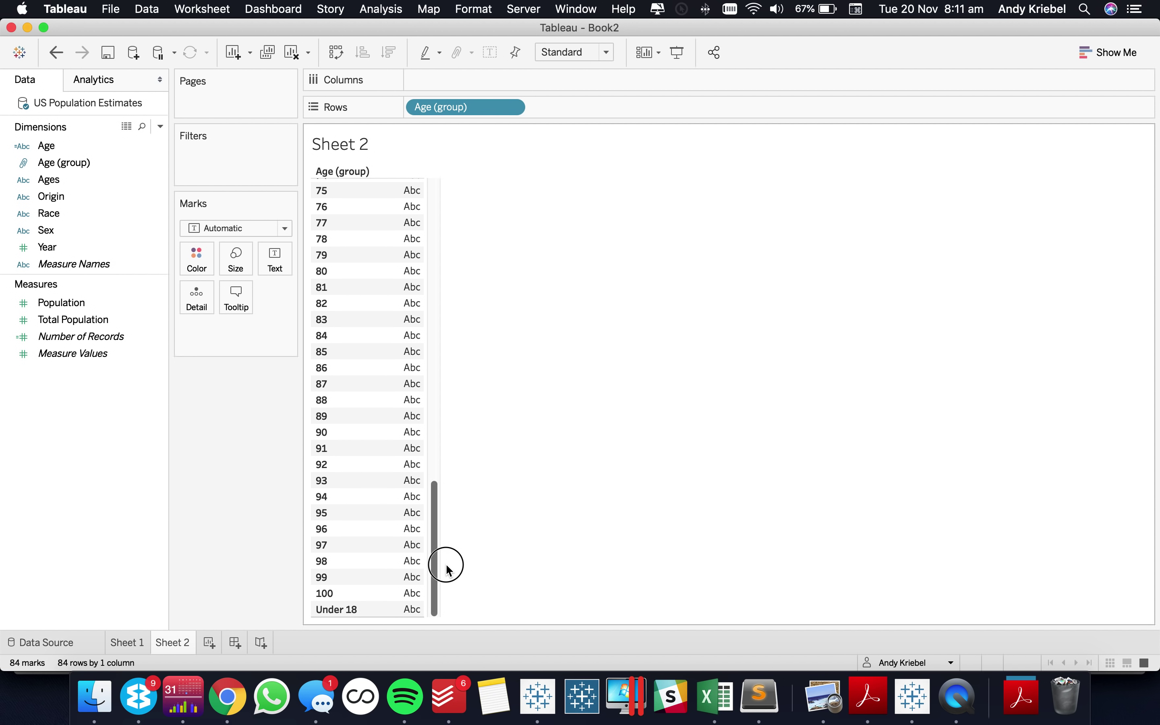
{"action": "left_click", "coordinate": [353, 593]}
{"action": "left_click", "coordinate": [436, 232]}
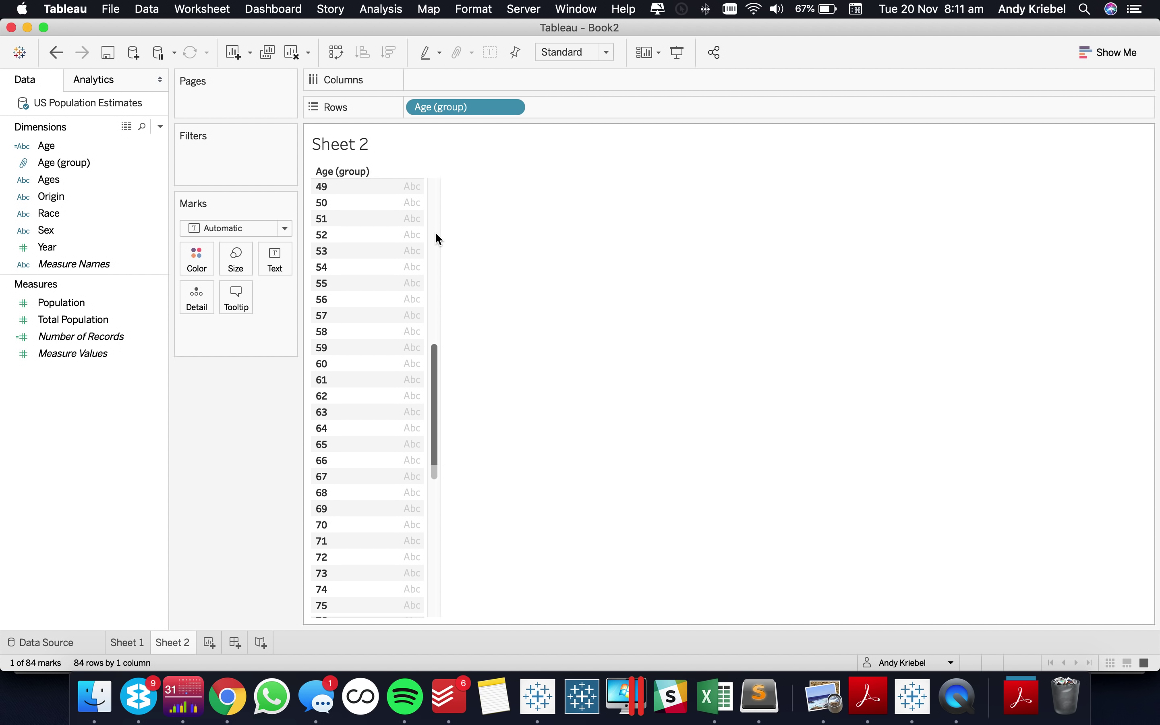
{"action": "left_click", "coordinate": [352, 451], "text": "shift"}
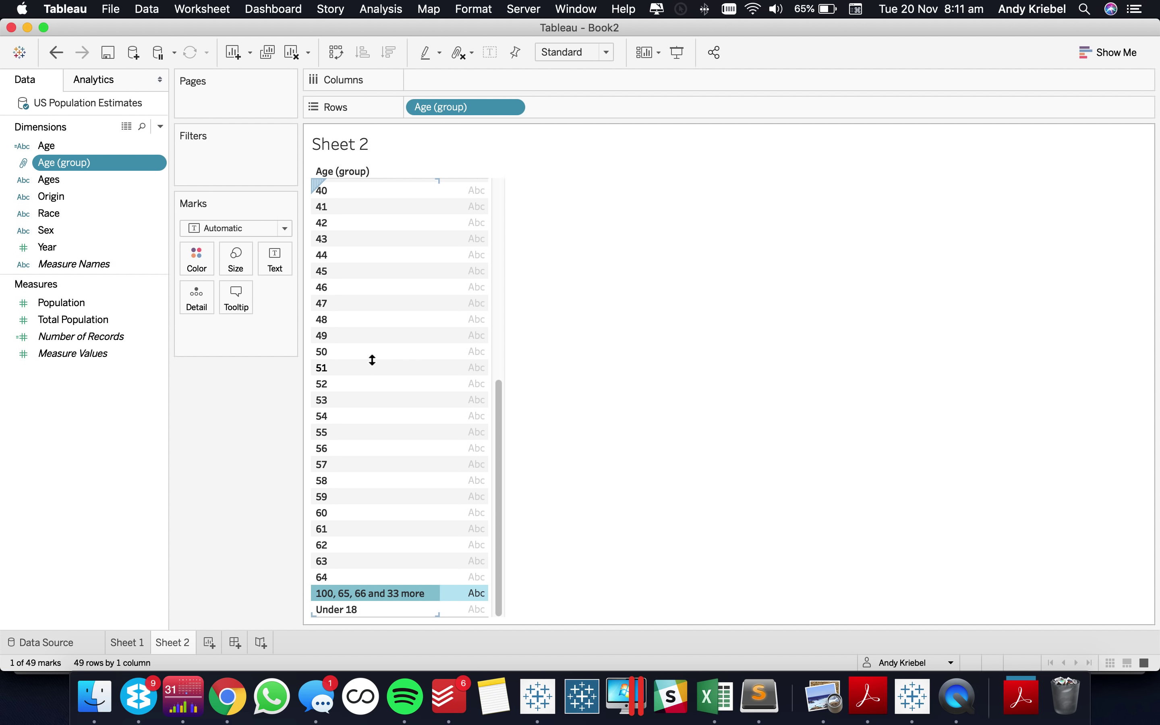
{"action": "right_click", "coordinate": [382, 594]}
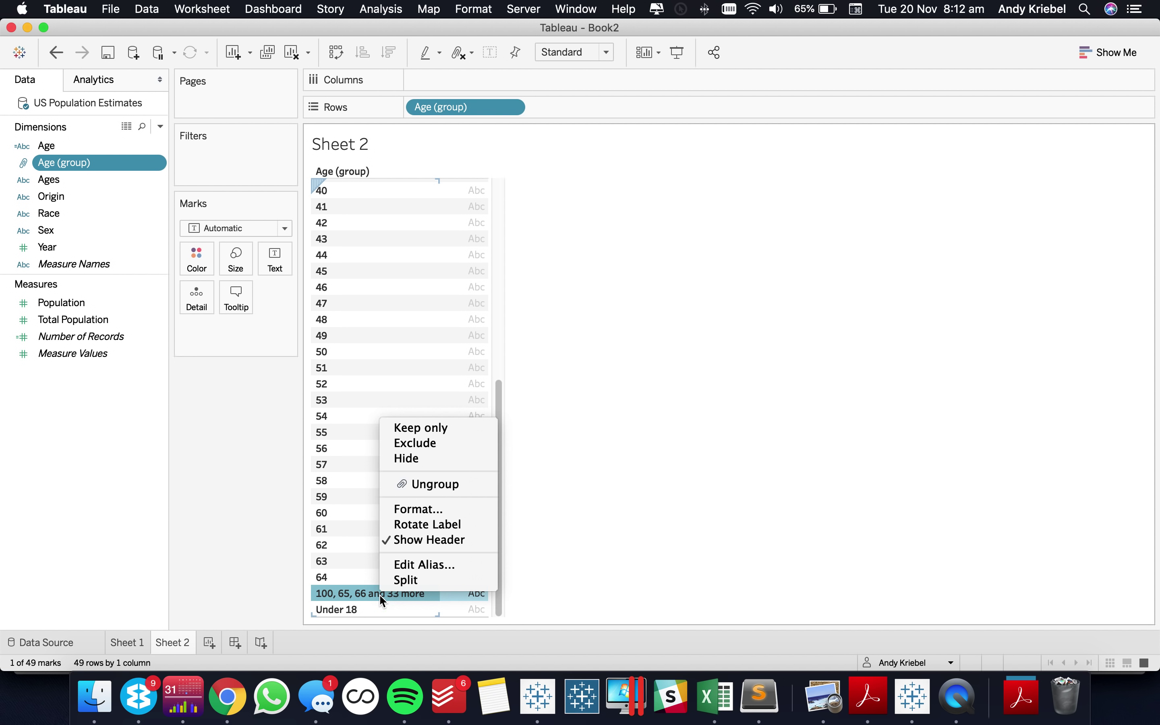
{"action": "left_click", "coordinate": [411, 565]}
{"action": "type", "text": "65+"}
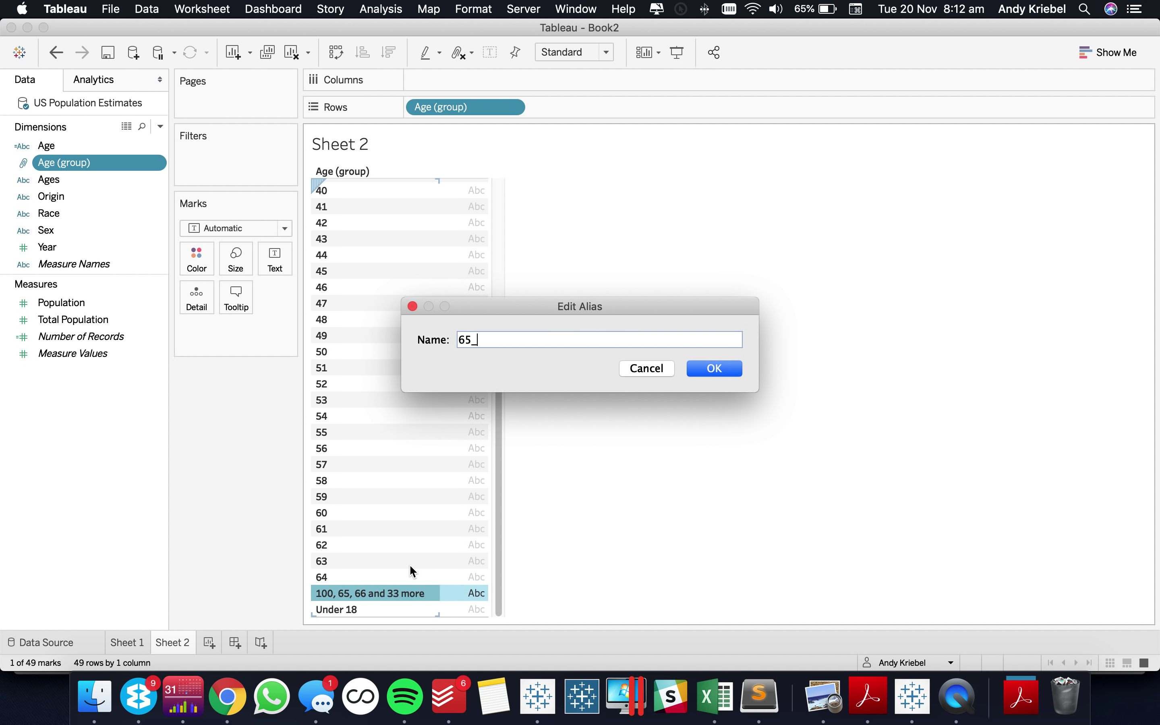
{"action": "key", "text": "Return"}
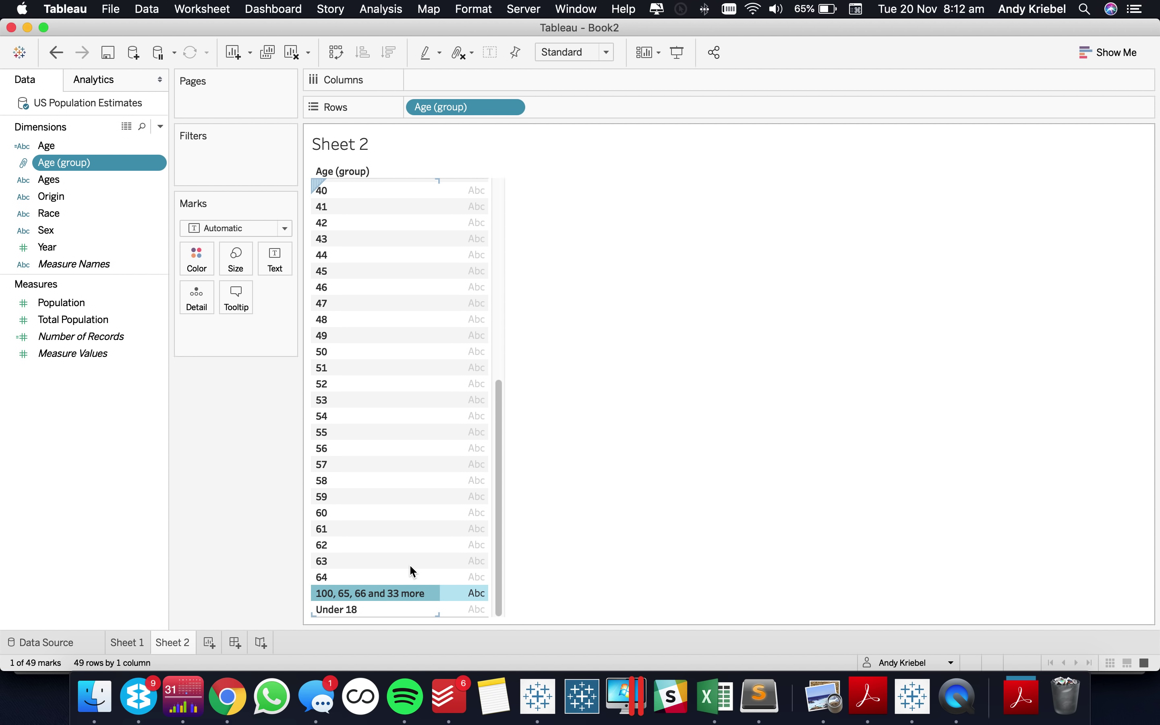
- Edit the Age (group) field to include Other for the remaining ages and rename it Age Groups
{"action": "right_click", "coordinate": [86, 161]}
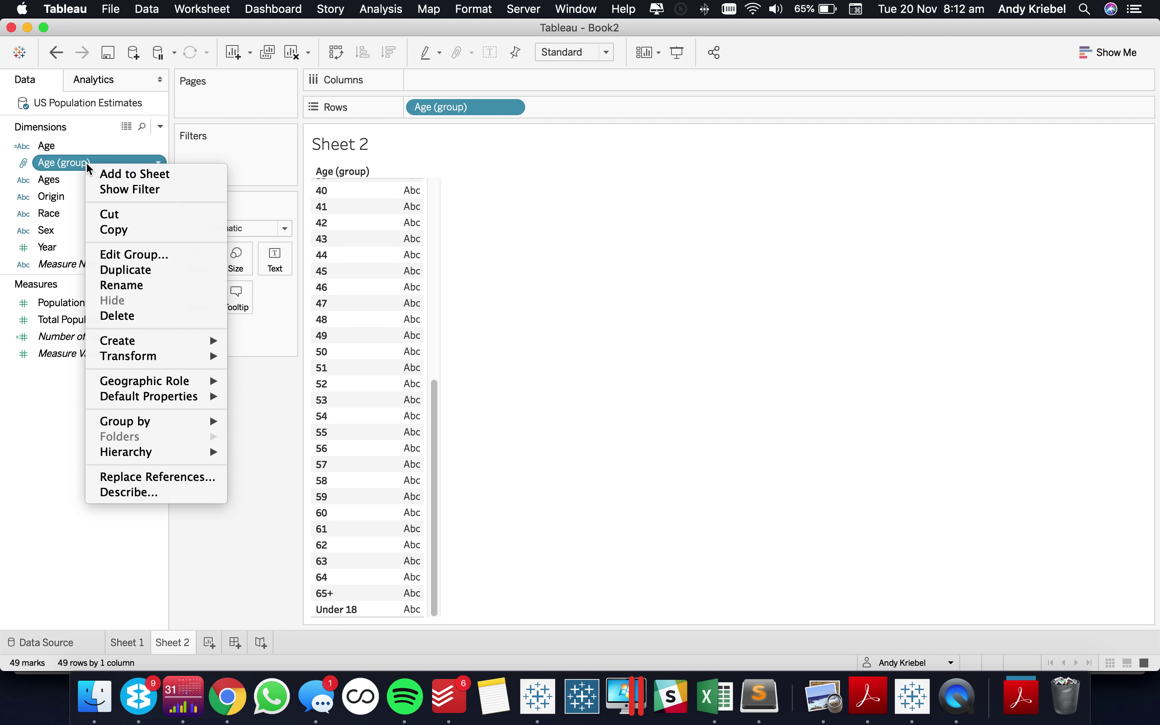
{"action": "left_click", "coordinate": [136, 255]}
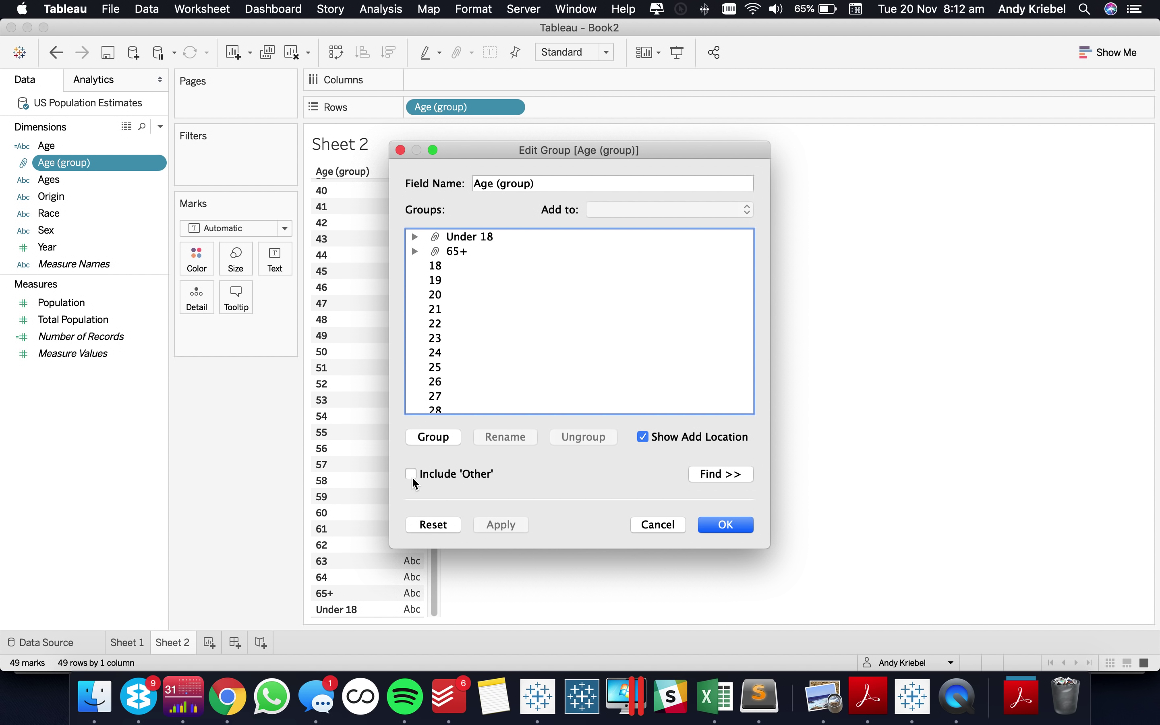
{"action": "left_click", "coordinate": [410, 474]}
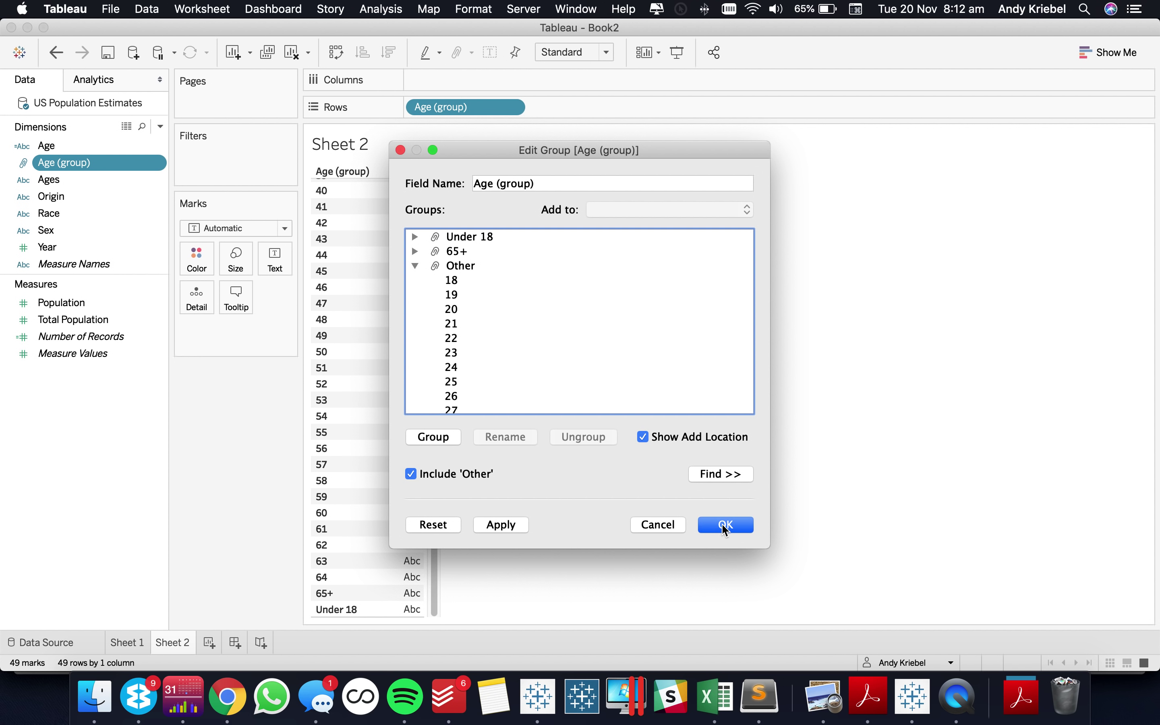
{"action": "left_click_drag", "start_coordinate": [536, 184], "coordinate": [497, 187]}
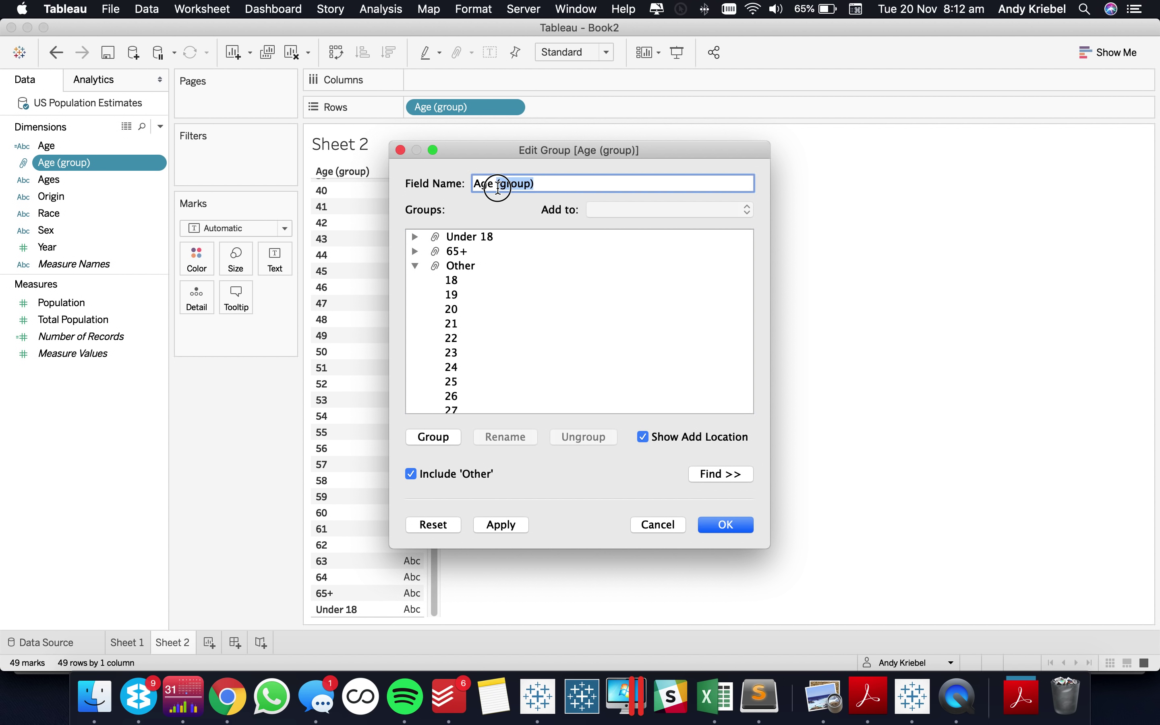
{"action": "type", "text": "Gro"}
{"action": "left_click", "coordinate": [747, 526]}
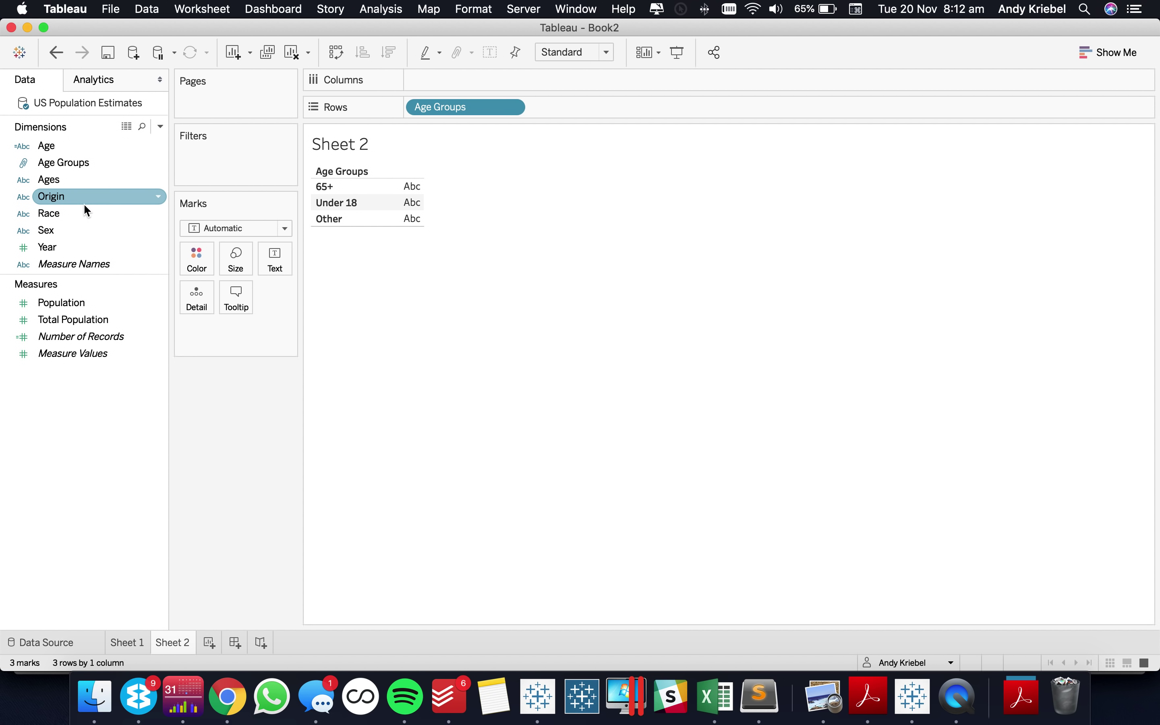
- On Sheet 1, put Age Groups on Color and remove Ages from the marks
{"action": "left_click", "coordinate": [139, 641]}
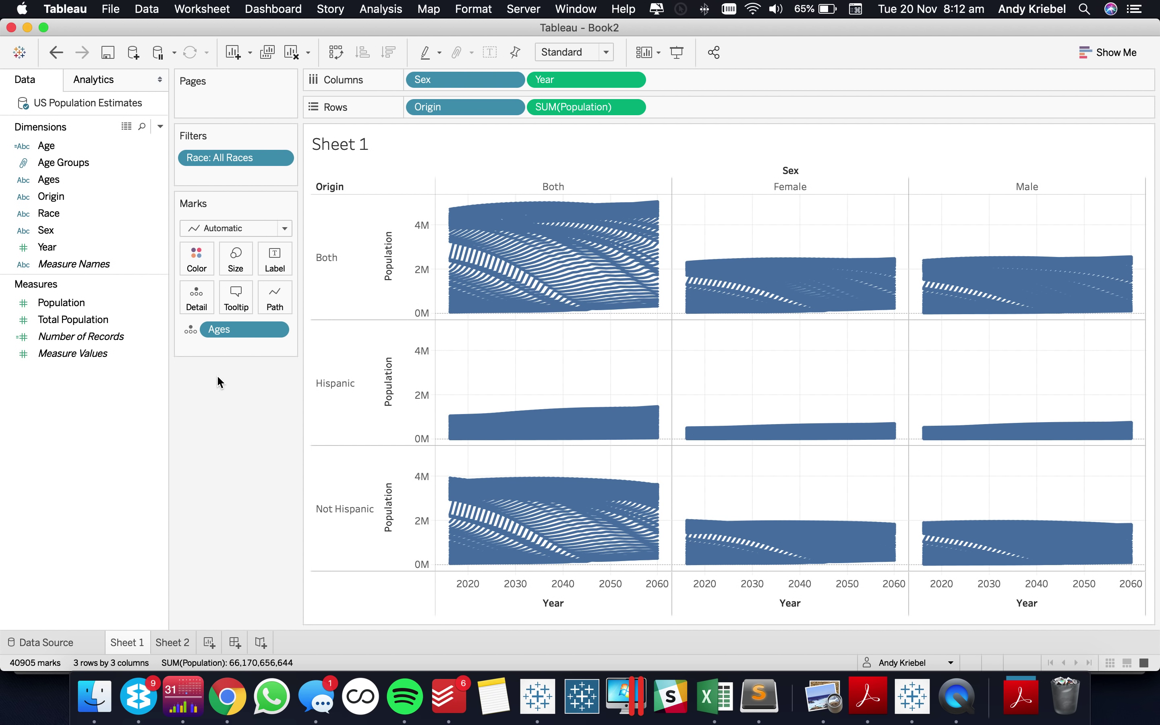
{"action": "left_click_drag", "start_coordinate": [76, 170], "coordinate": [249, 335]}
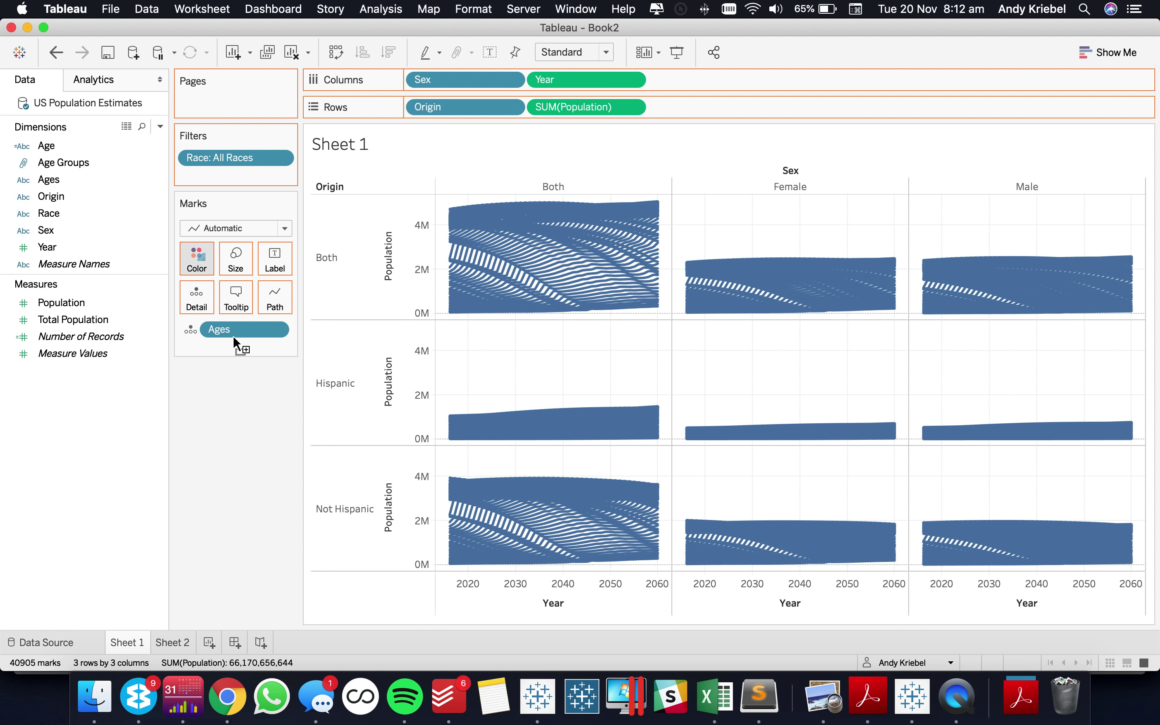
{"action": "left_click_drag", "start_coordinate": [232, 333], "coordinate": [233, 397]}
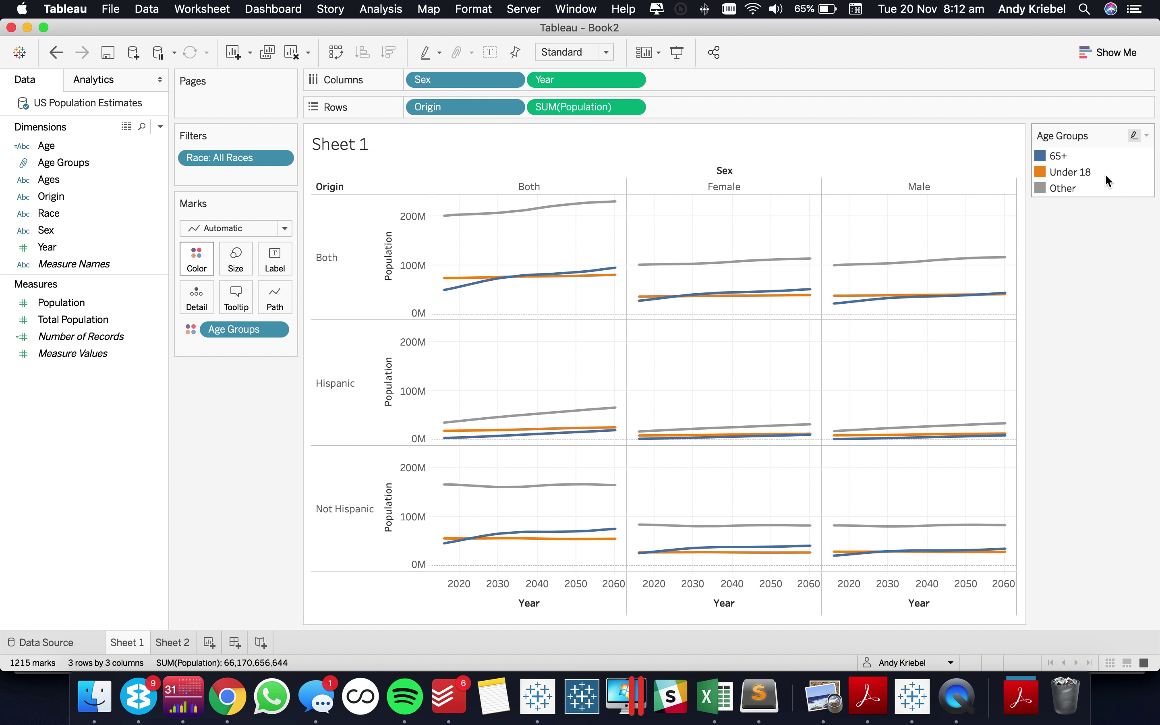
- Color Under 18 blue and 65+ red from the Makeover Monday Secondary palette, matching the reference chart, and order Under 18 above 65+ in the legend
{"action": "double_click", "coordinate": [1106, 174]}
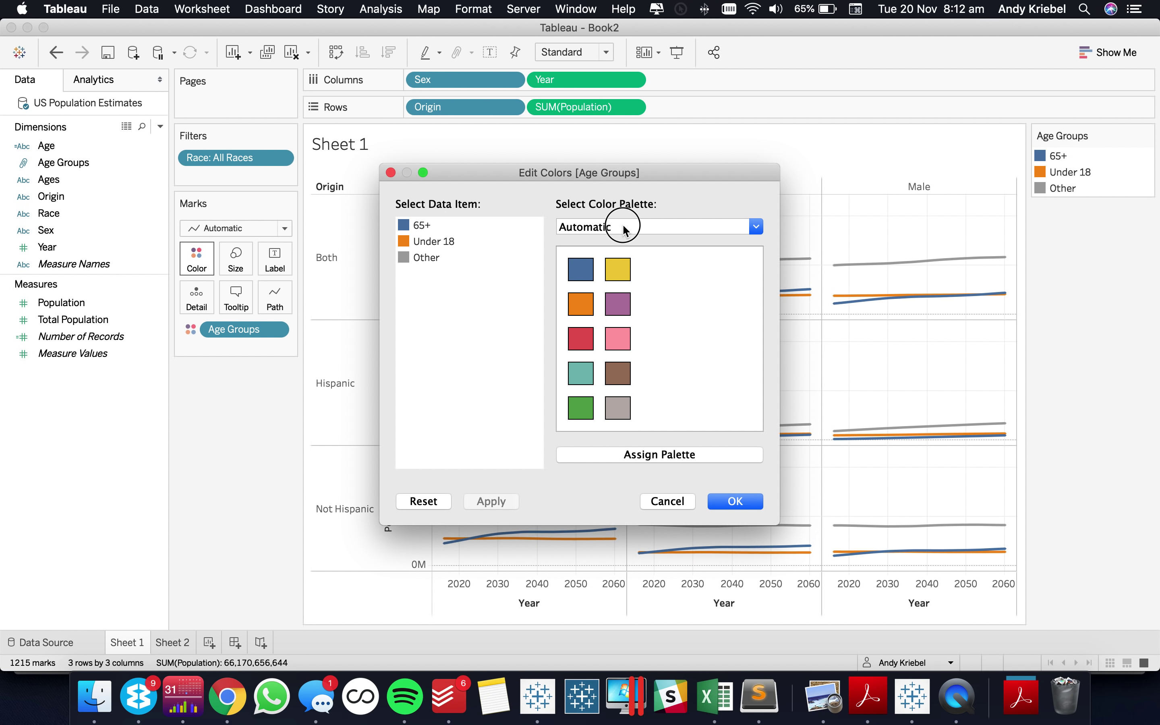
{"action": "left_click", "coordinate": [624, 224]}
{"action": "left_click", "coordinate": [642, 493]}
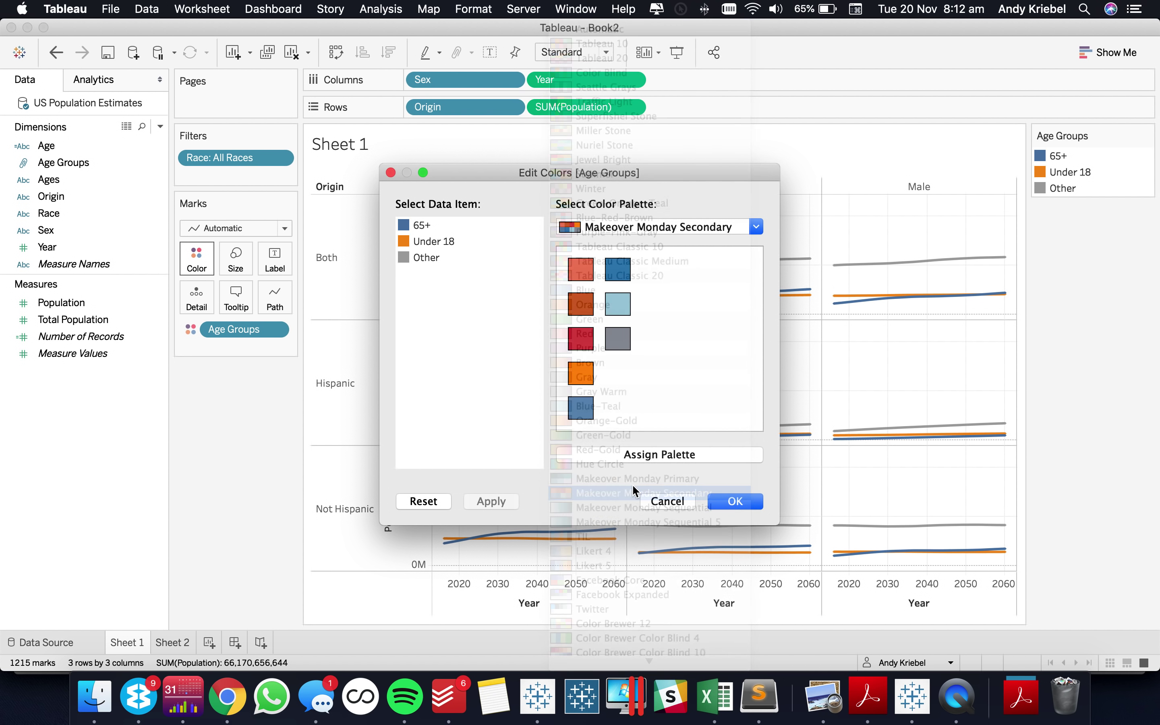
{"action": "key", "text": "super+Tab"}
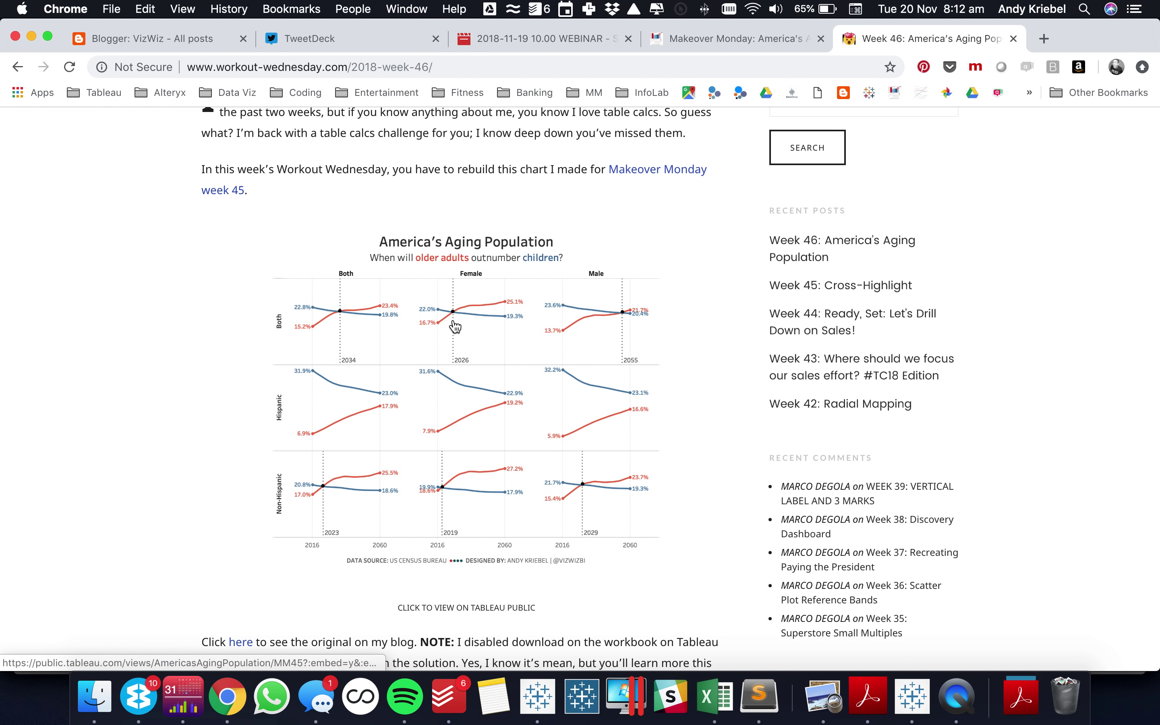
{"action": "key", "text": "super+Tab"}
{"action": "left_click", "coordinate": [428, 242]}
{"action": "left_click", "coordinate": [617, 269]}
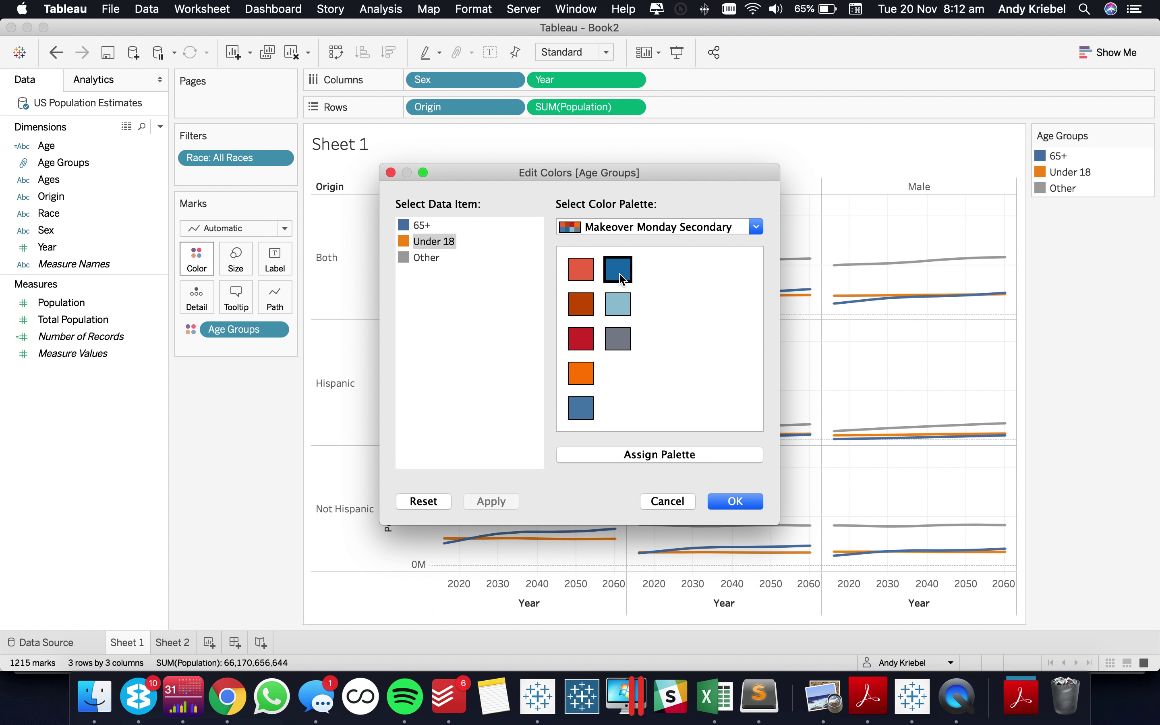
{"action": "left_click", "coordinate": [427, 229]}
{"action": "left_click", "coordinate": [580, 279]}
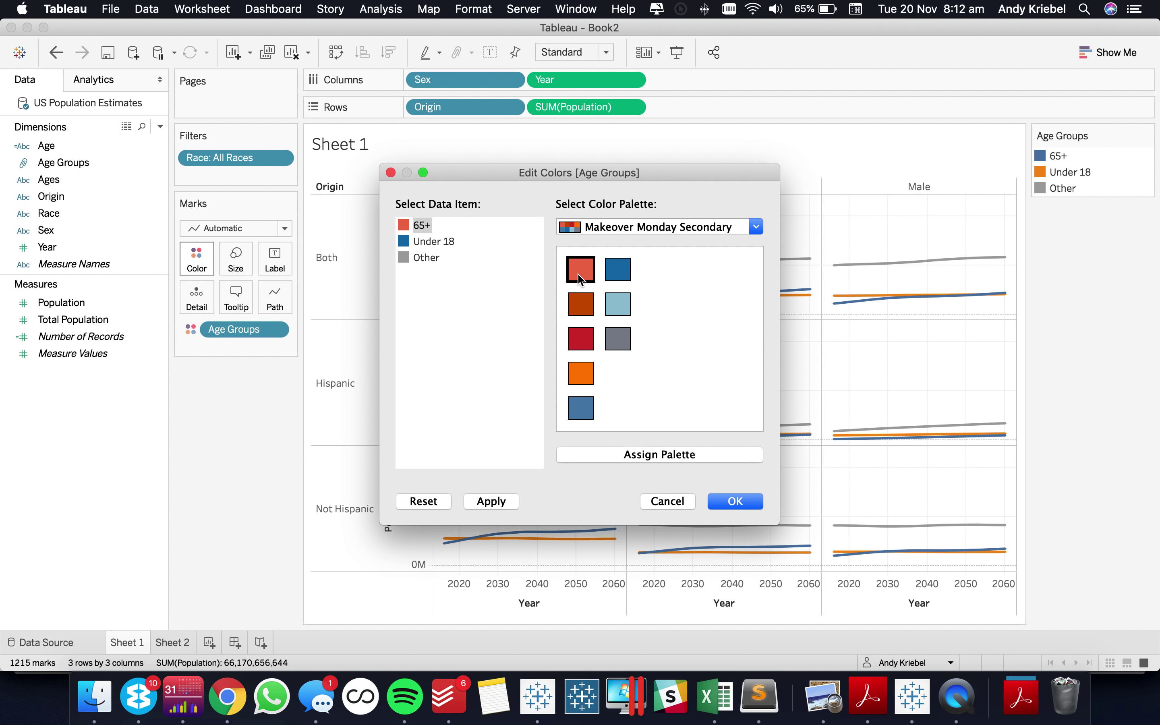
{"action": "left_click", "coordinate": [734, 503]}
{"action": "left_click_drag", "start_coordinate": [1054, 168], "coordinate": [1058, 157]}
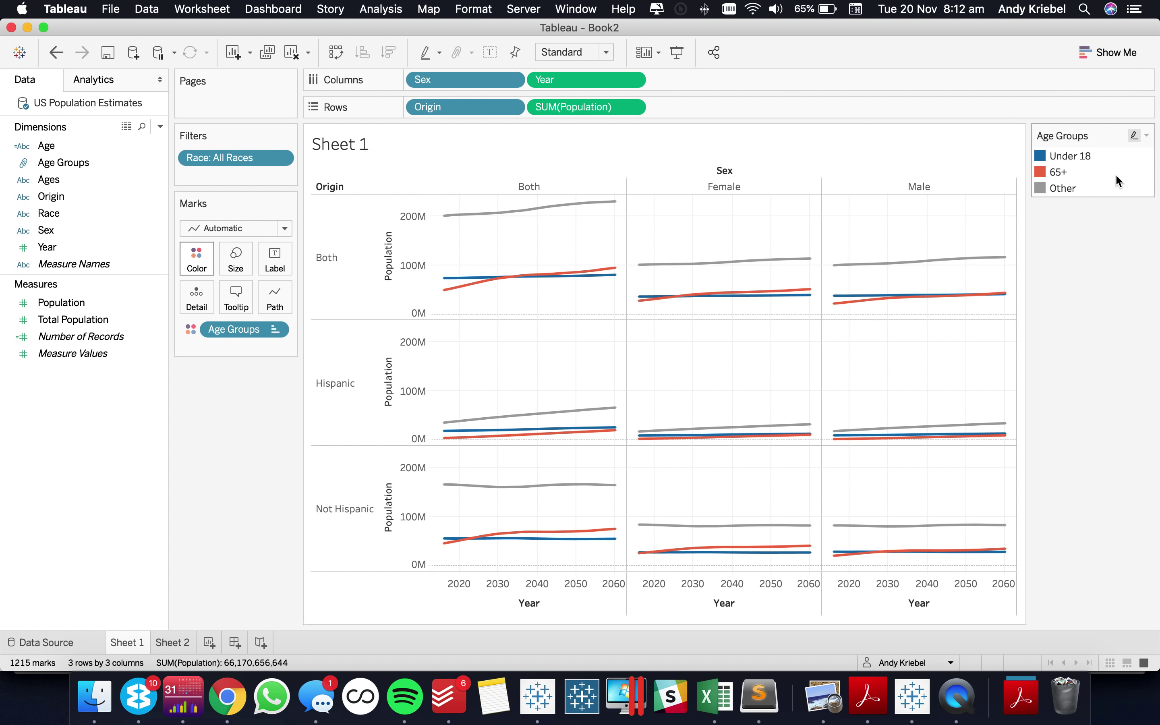
- Check the reference chart in the browser, and add a Percent of Total table calculation to Population, computed using the specific dimension Age Groups
{"action": "key", "text": "super+Tab"}
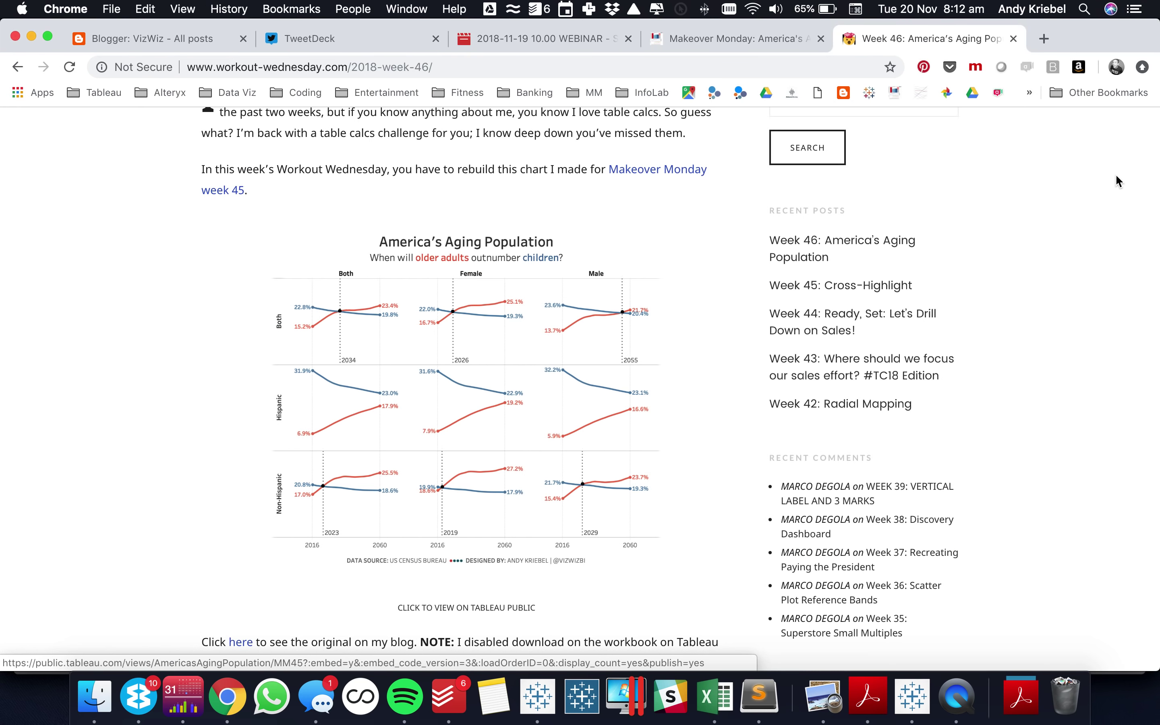
{"action": "key", "text": "super+Tab"}
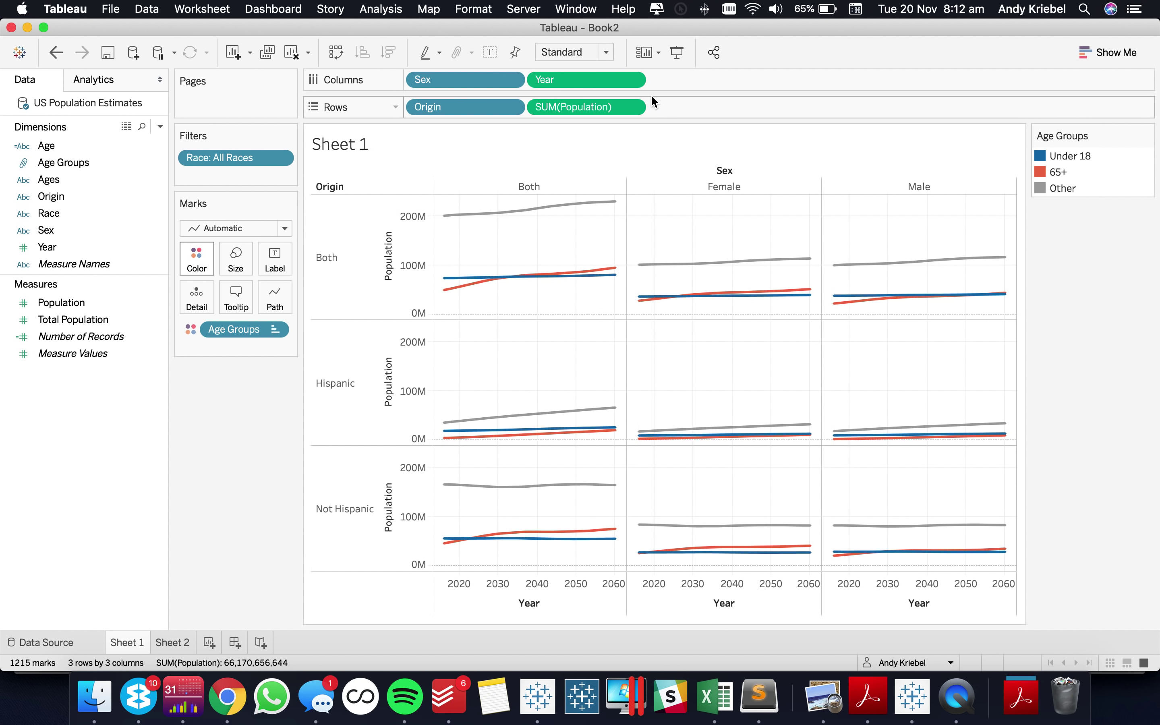
{"action": "left_click", "coordinate": [633, 106]}
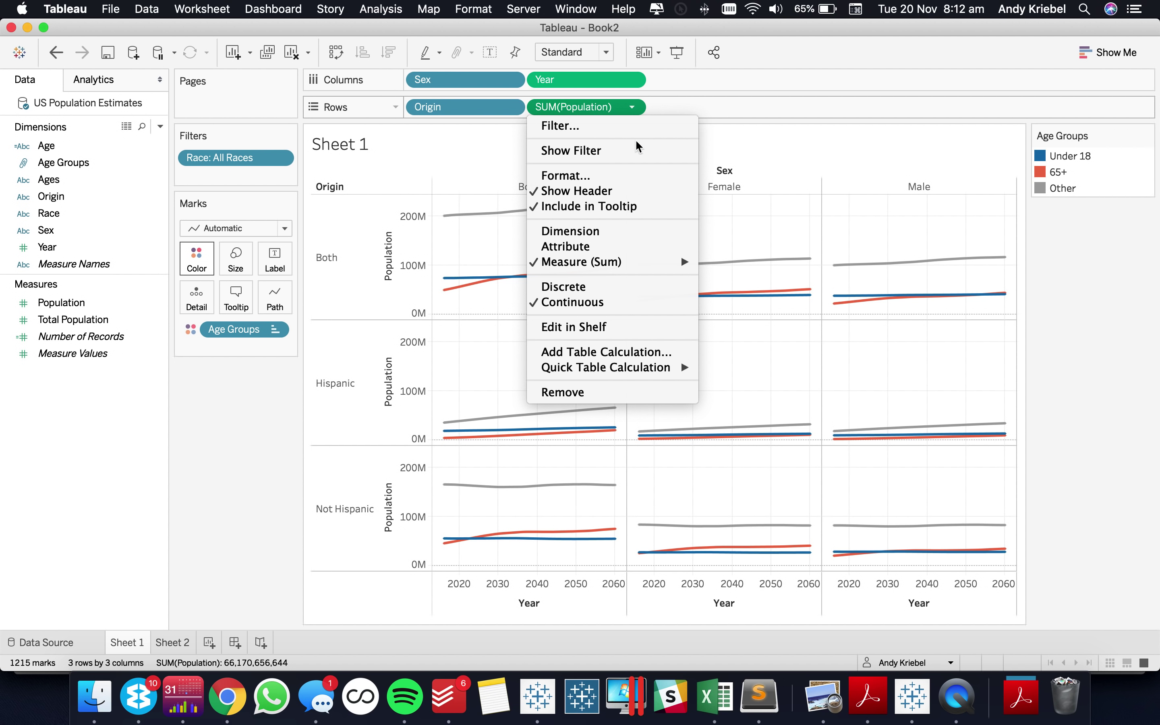
{"action": "left_click", "coordinate": [633, 353]}
{"action": "left_click", "coordinate": [257, 230]}
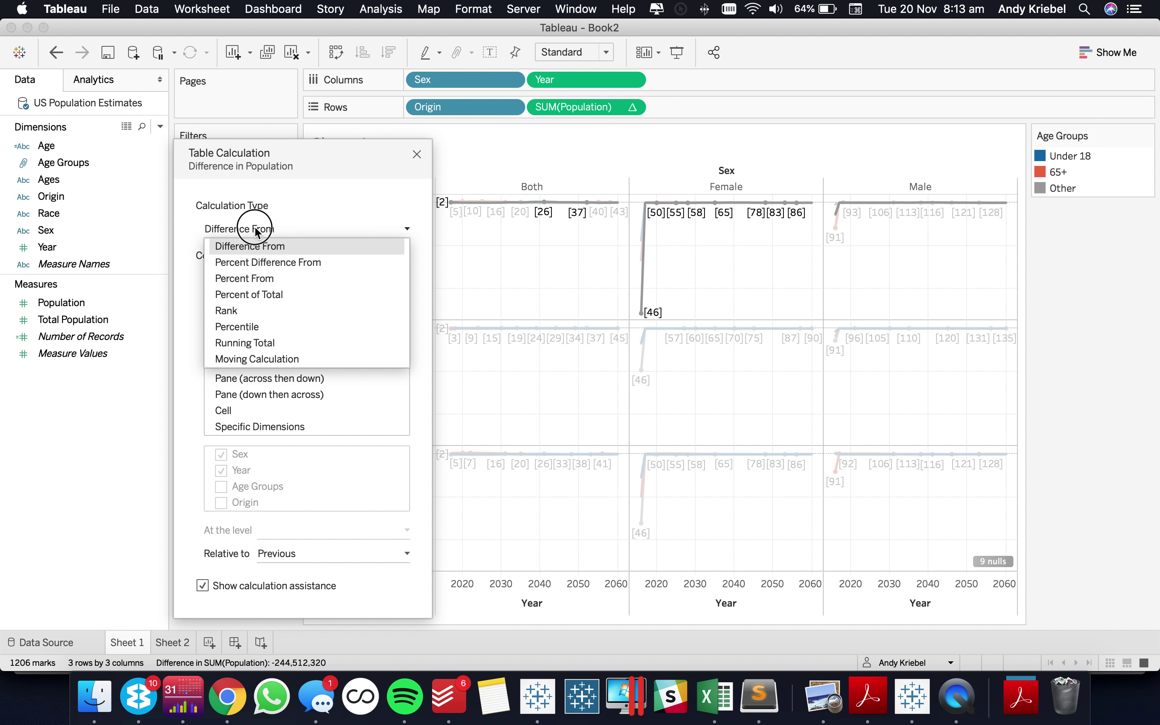
{"action": "left_click", "coordinate": [251, 295]}
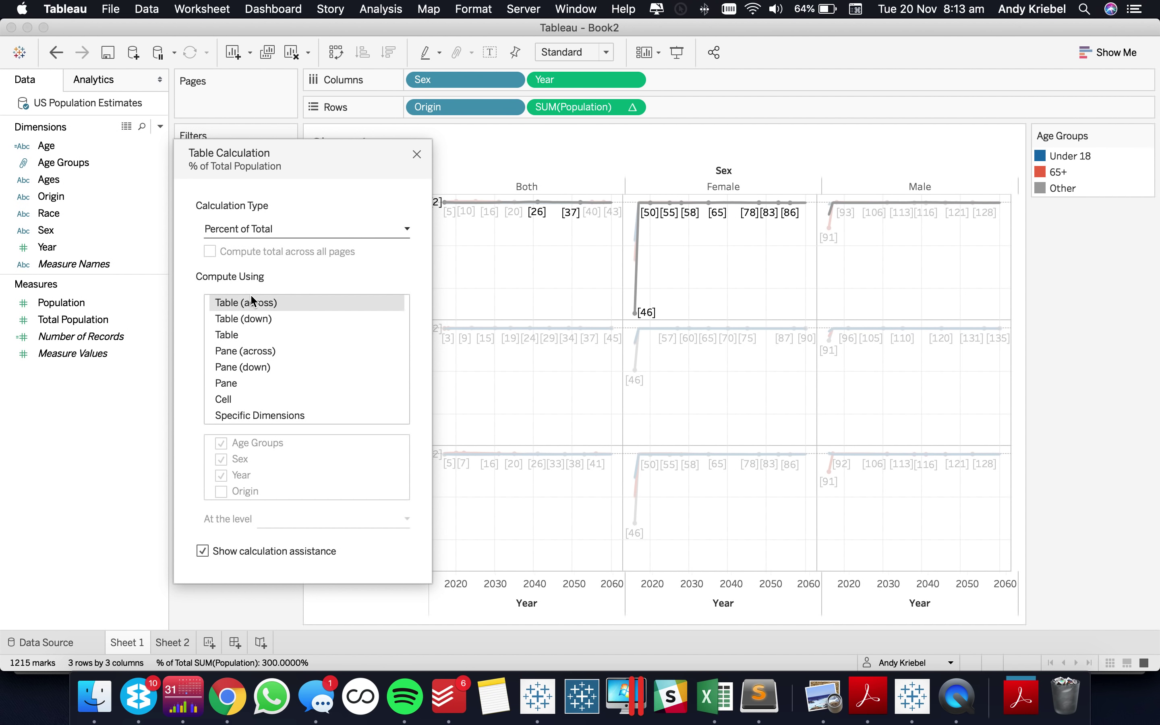
{"action": "left_click", "coordinate": [250, 318]}
{"action": "left_click", "coordinate": [252, 365]}
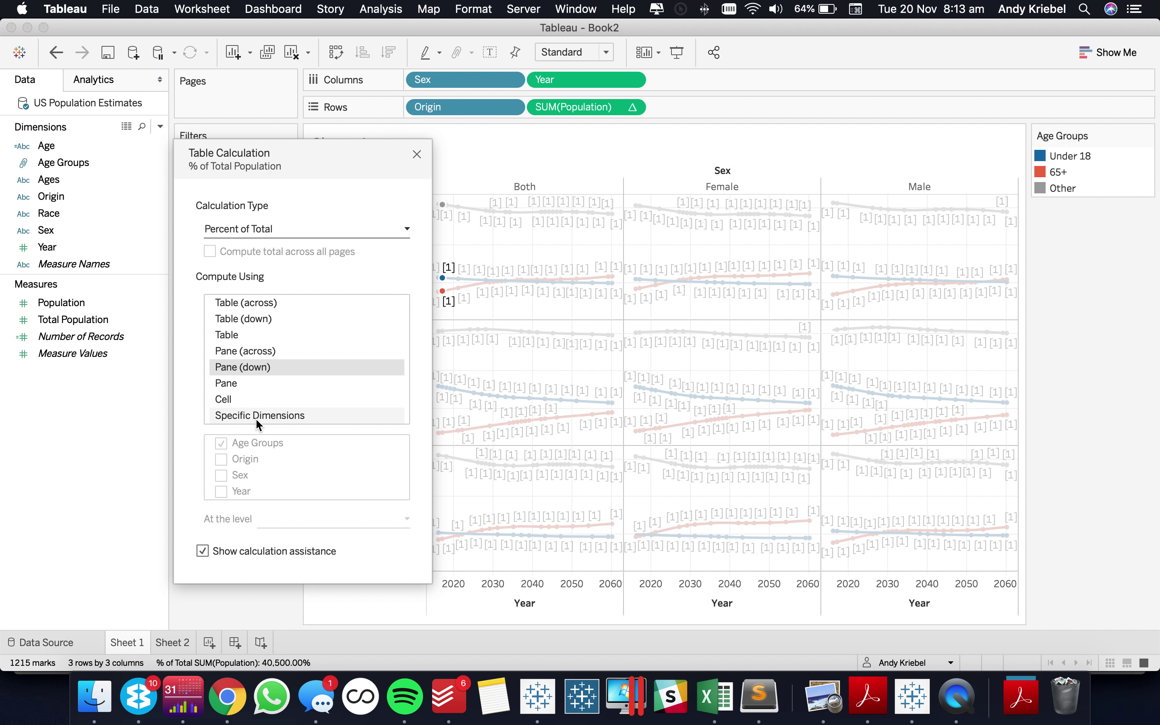
{"action": "left_click", "coordinate": [255, 415]}
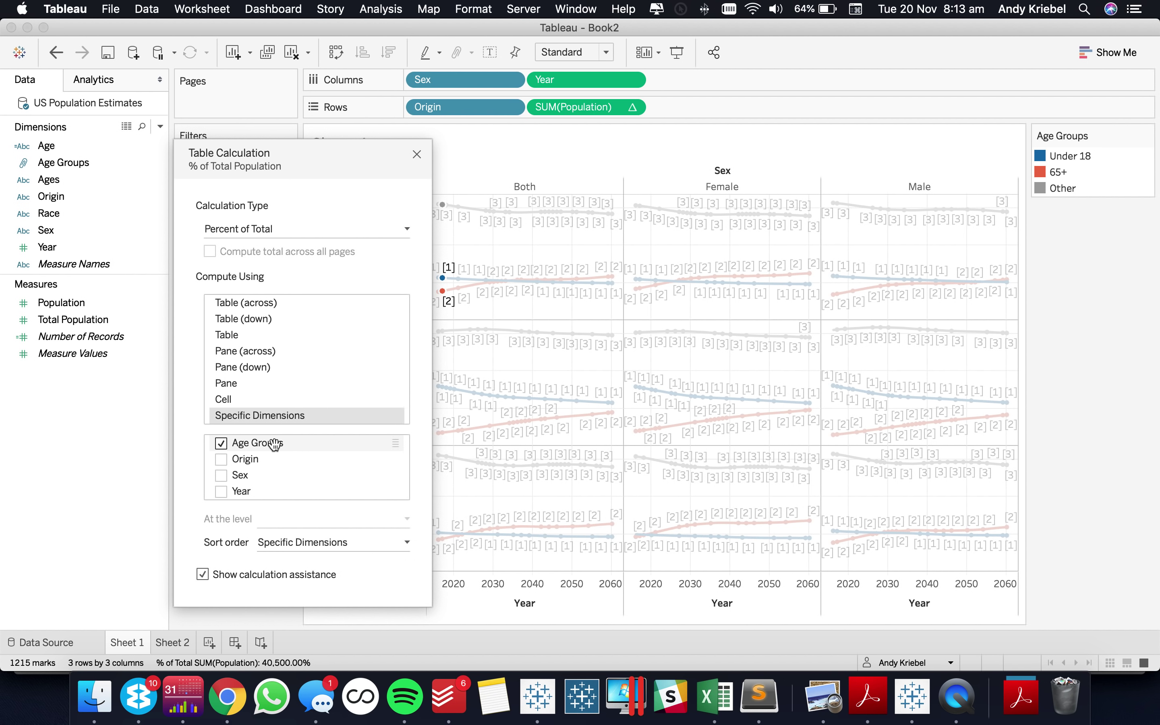
- Close the Percent of Total table calculation settings for Population
{"action": "left_click", "coordinate": [417, 154]}
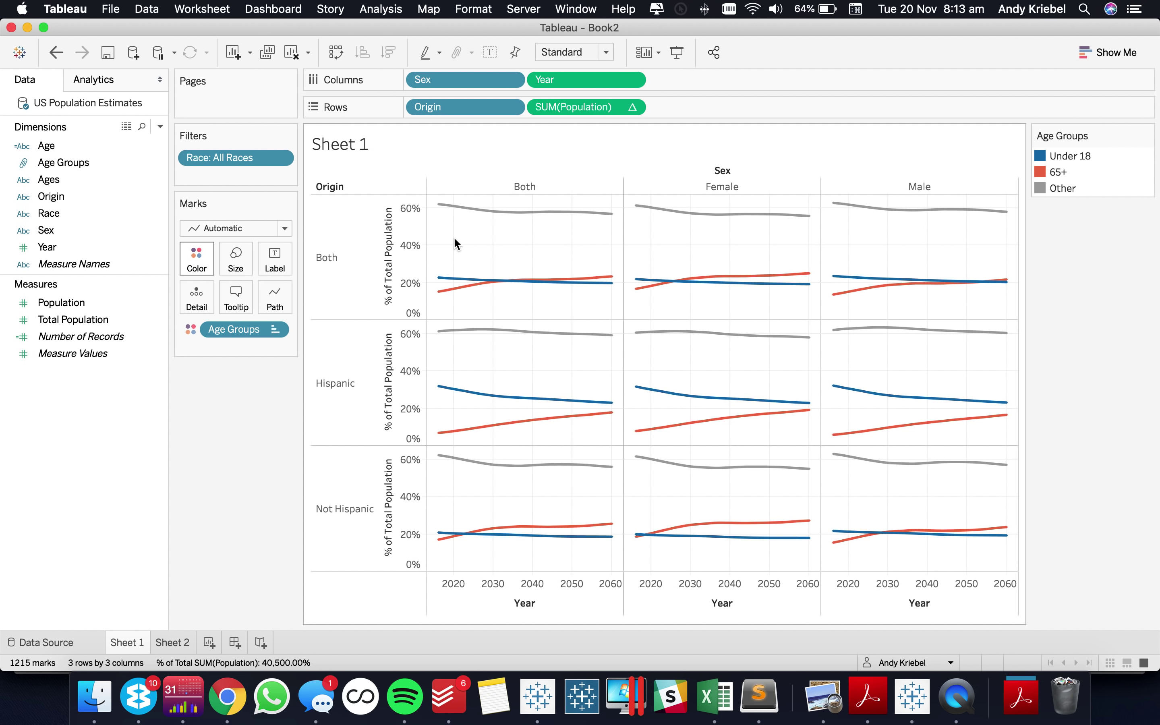
{"action": "right_click", "coordinate": [1061, 187]}
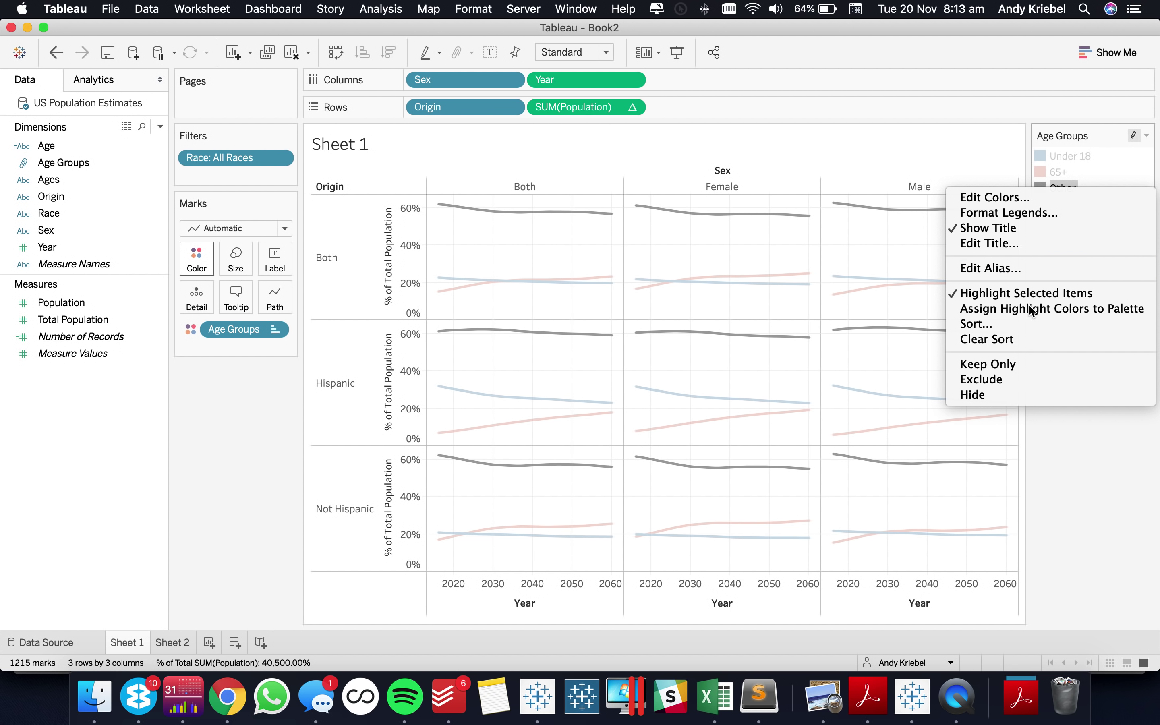
{"action": "left_click", "coordinate": [1043, 363]}
{"action": "left_click", "coordinate": [1095, 519]}
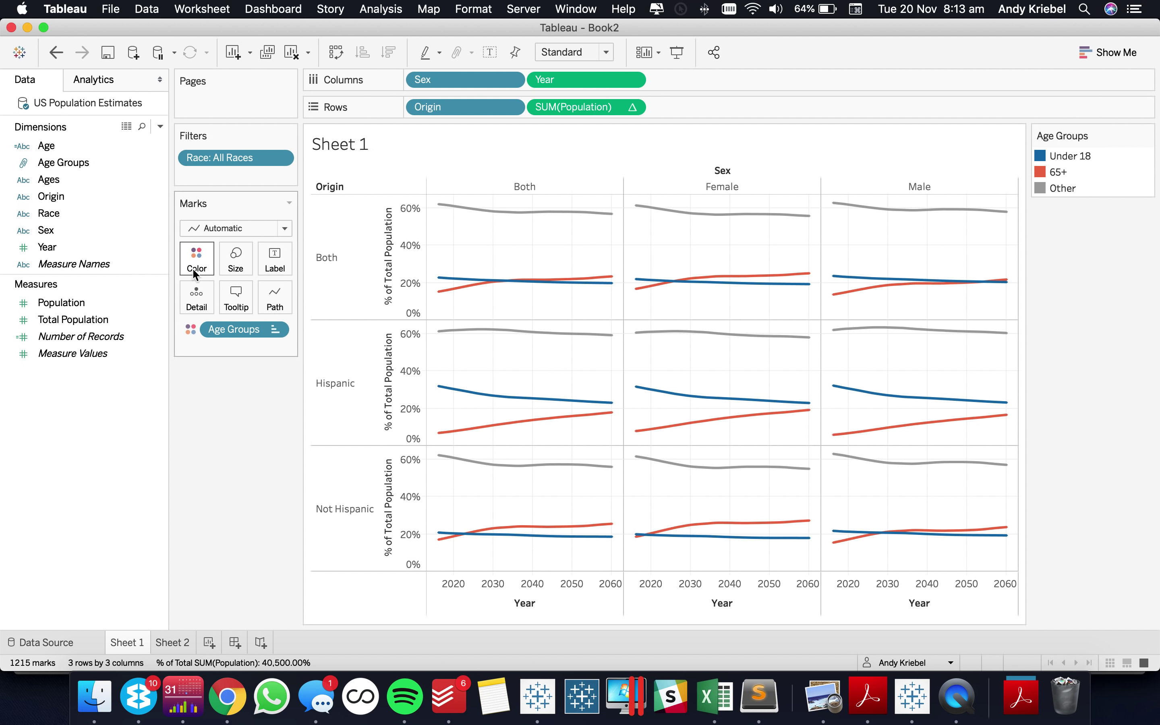
{"action": "left_click", "coordinate": [205, 259]}
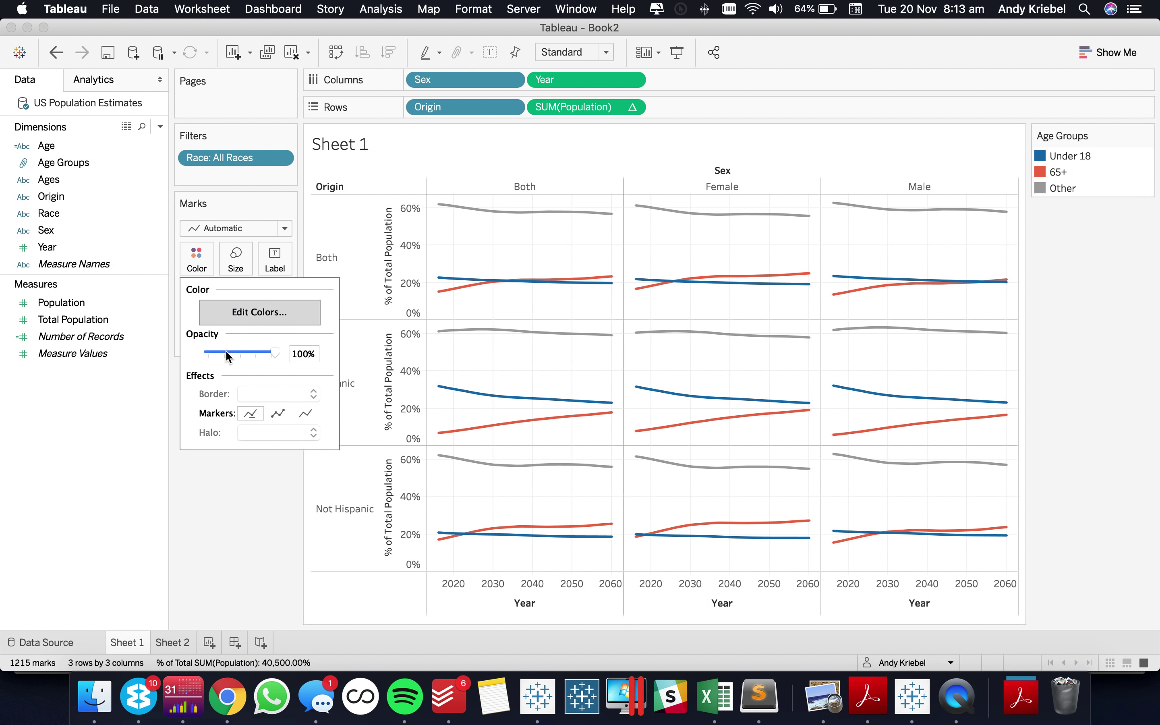
- Show mark labels on the lines only at the minimum and maximum Year in each pane
{"action": "left_click", "coordinate": [274, 259]}
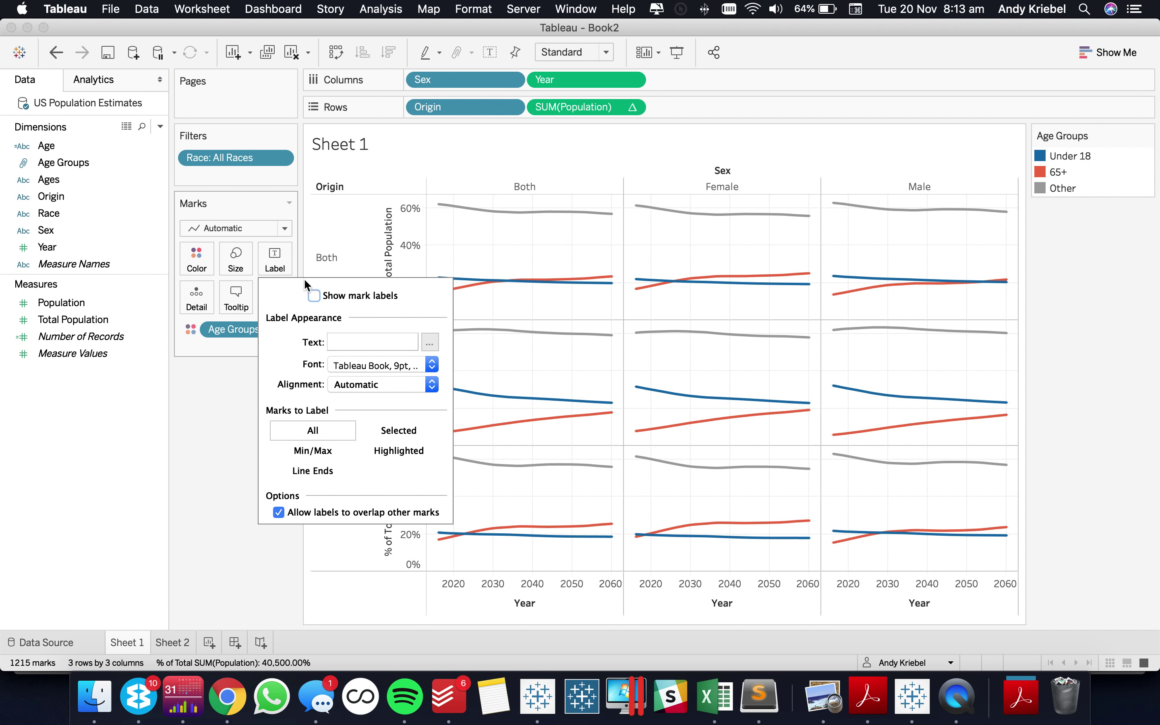
{"action": "left_click", "coordinate": [313, 296]}
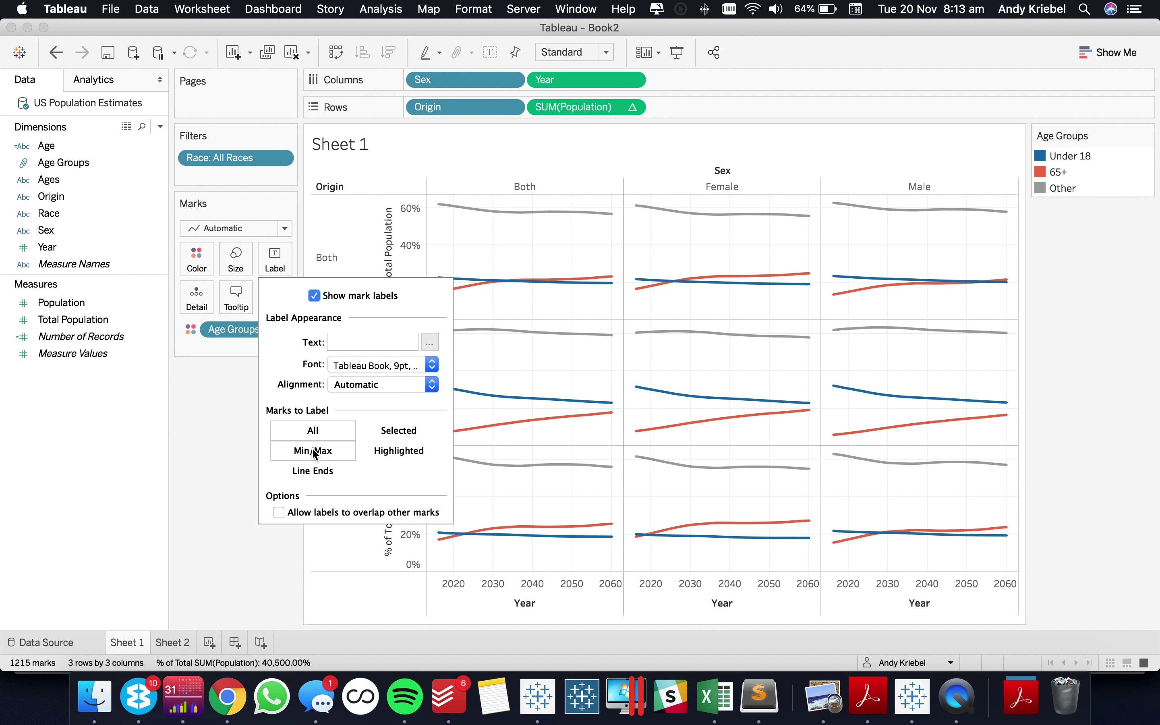
{"action": "left_click", "coordinate": [308, 470]}
{"action": "left_click", "coordinate": [318, 450]}
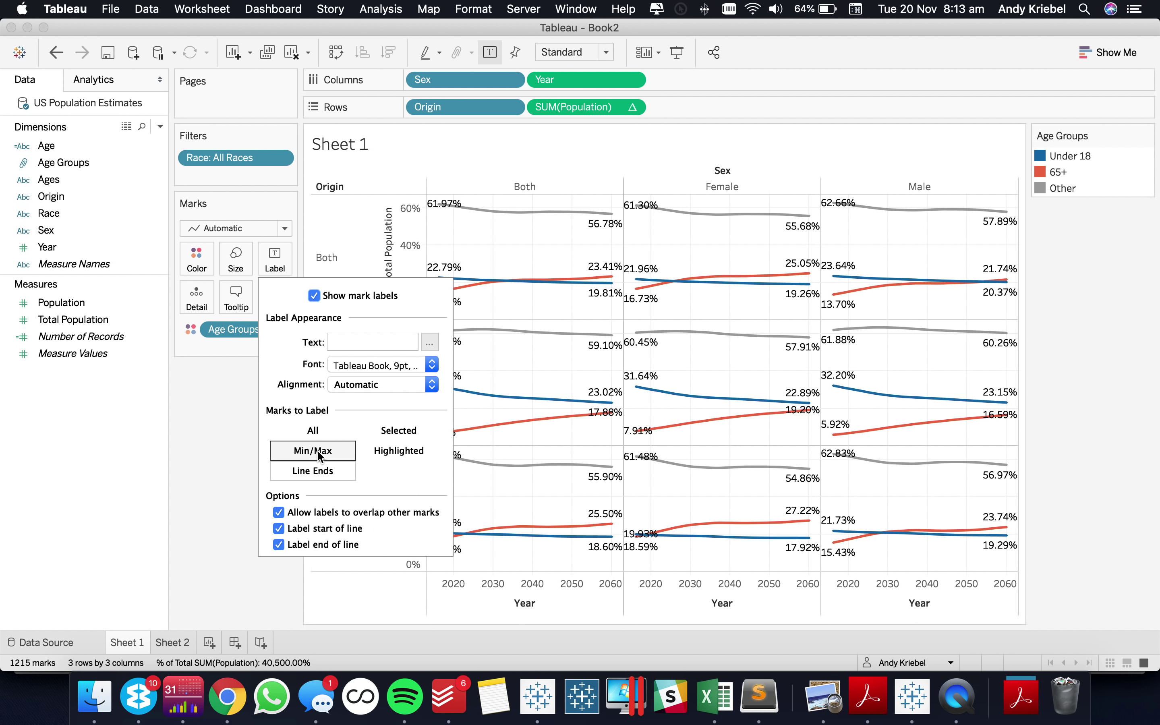
{"action": "left_click", "coordinate": [316, 580]}
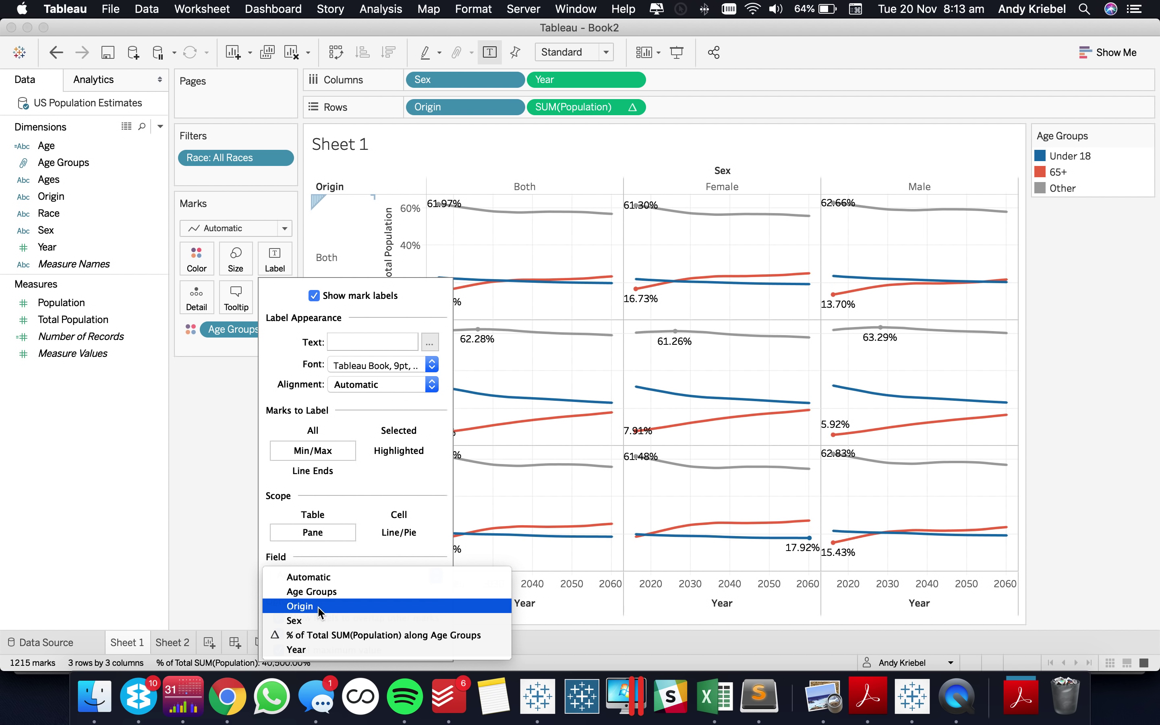
{"action": "left_click", "coordinate": [318, 650]}
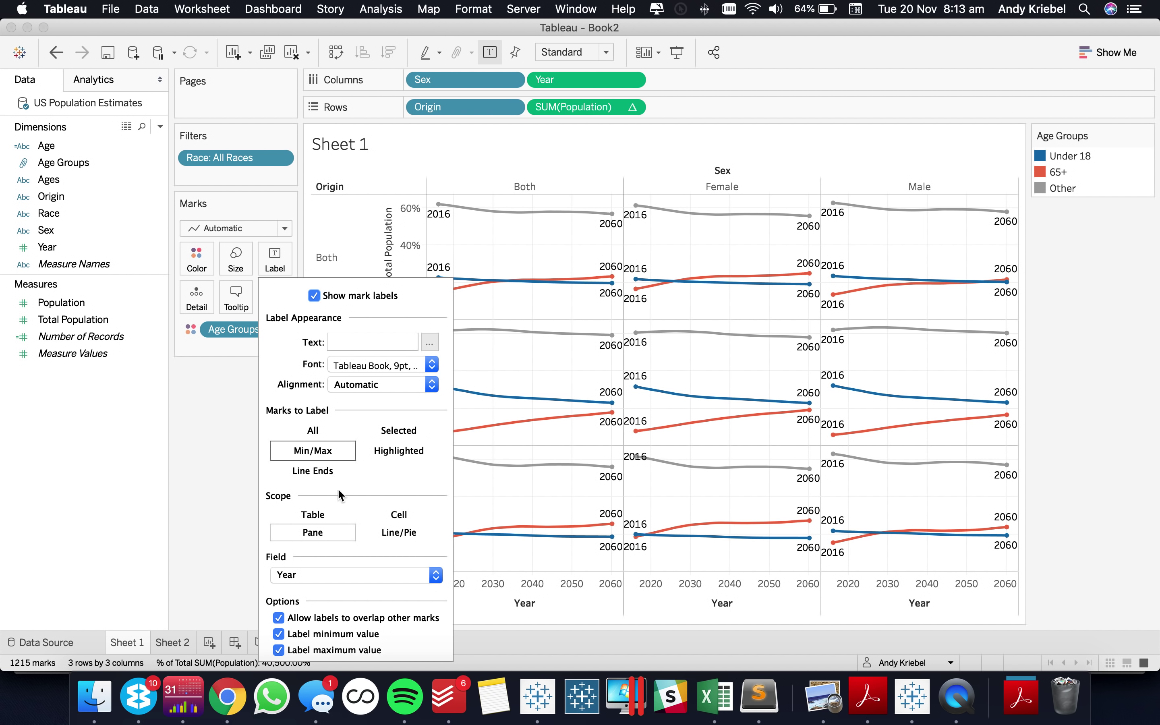
{"action": "mouse_move", "coordinate": [612, 282]}
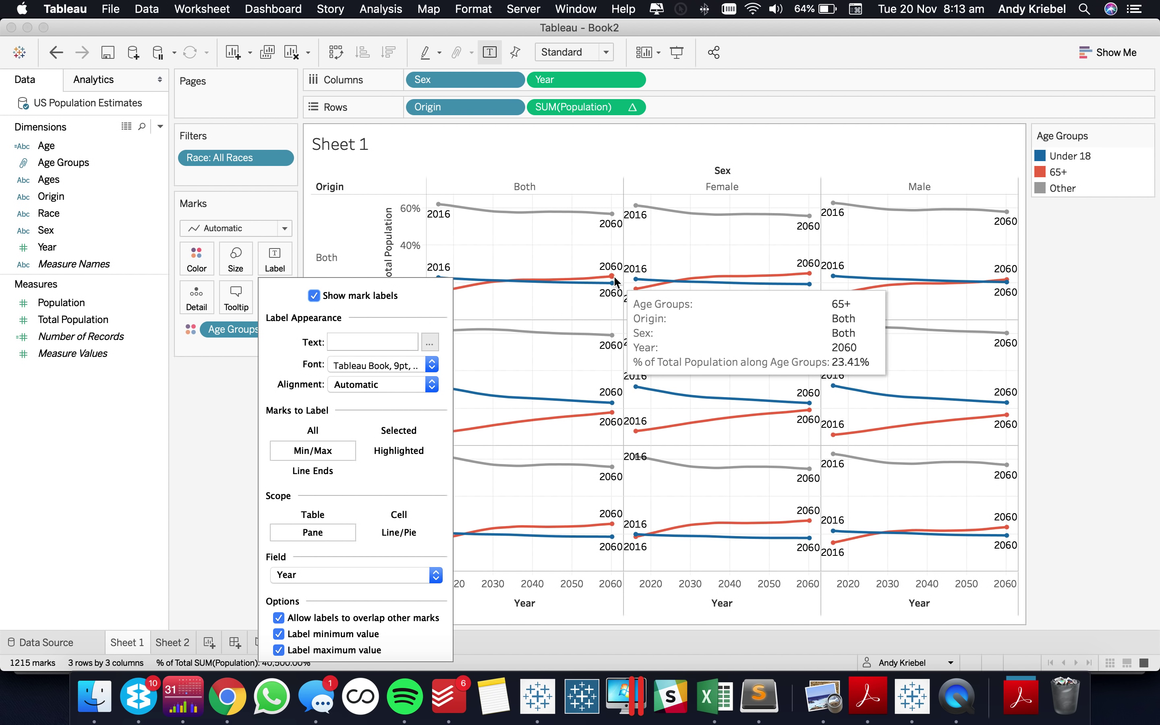
{"action": "left_click", "coordinate": [229, 419]}
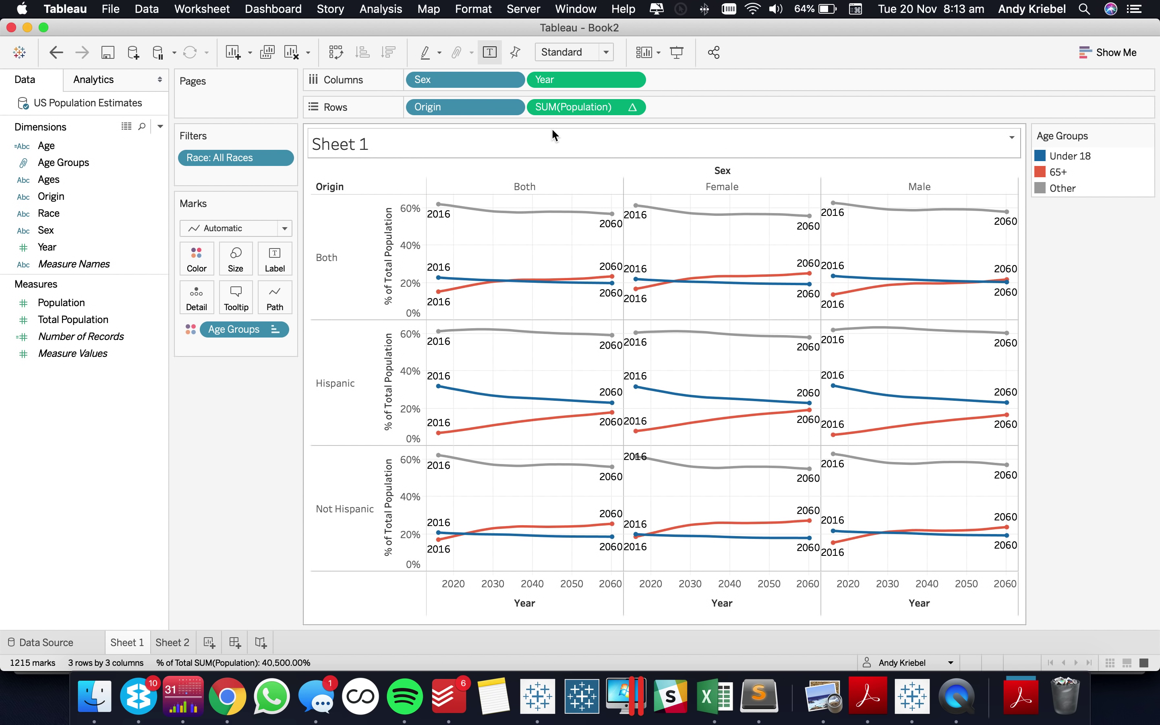
- Put the percent-of-total Population on Label and format it as a percentage with one decimal place, checking against the reference chart in the browser
{"action": "left_click_drag", "start_coordinate": [552, 104], "coordinate": [276, 259]}
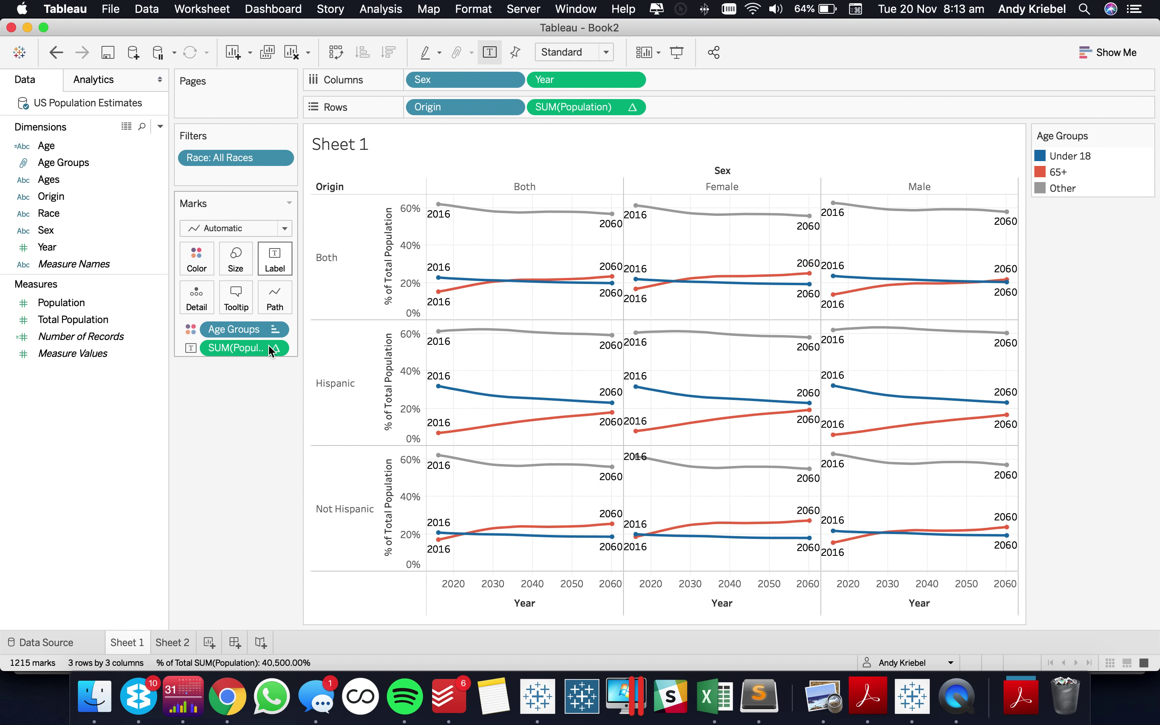
{"action": "right_click", "coordinate": [239, 348]}
{"action": "left_click", "coordinate": [276, 406]}
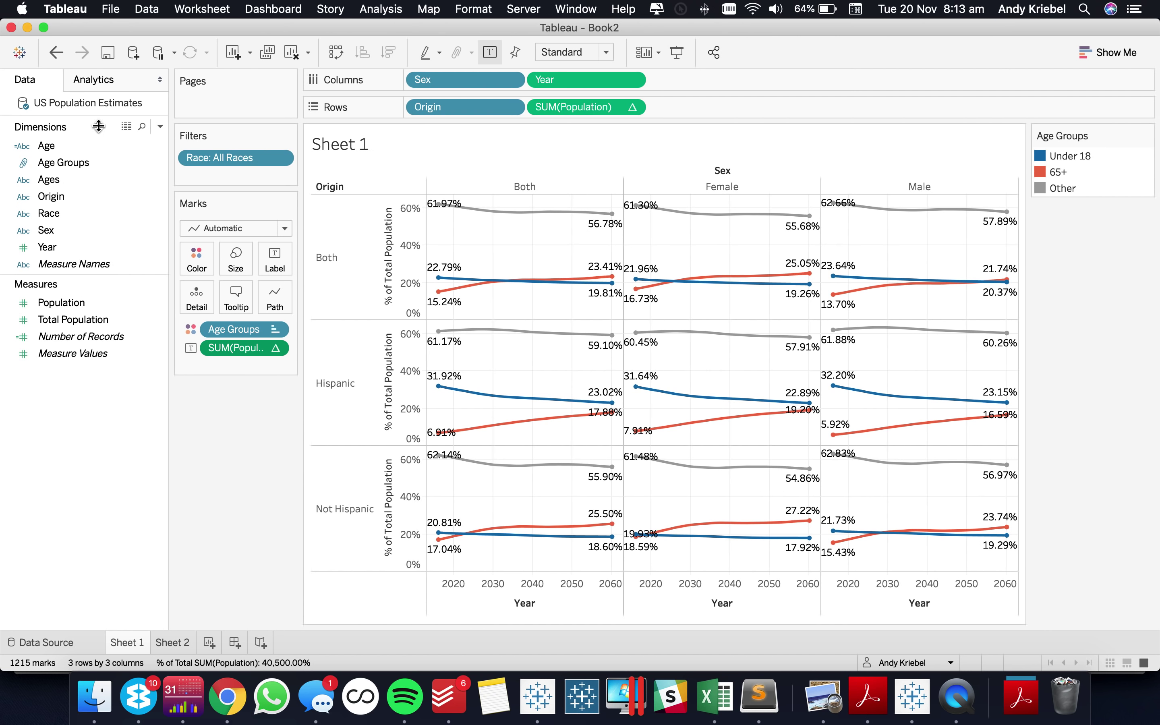
{"action": "left_click", "coordinate": [106, 134]}
{"action": "left_click", "coordinate": [110, 236]}
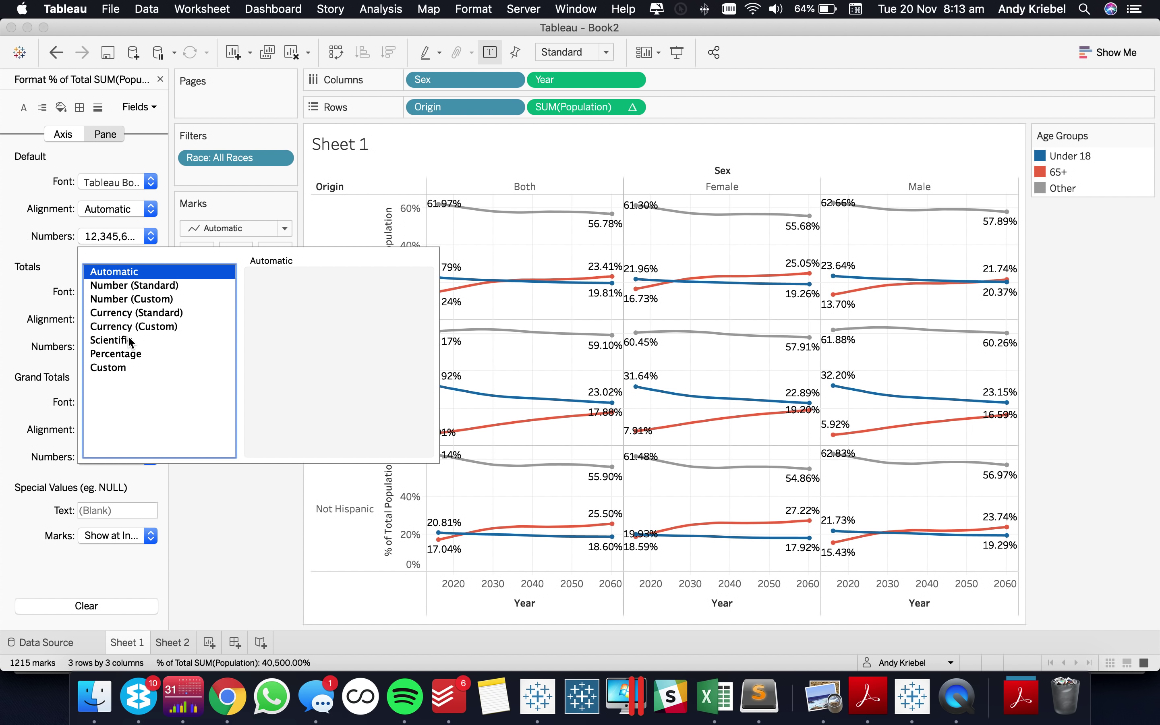
{"action": "left_click", "coordinate": [129, 353]}
{"action": "left_click", "coordinate": [298, 300]}
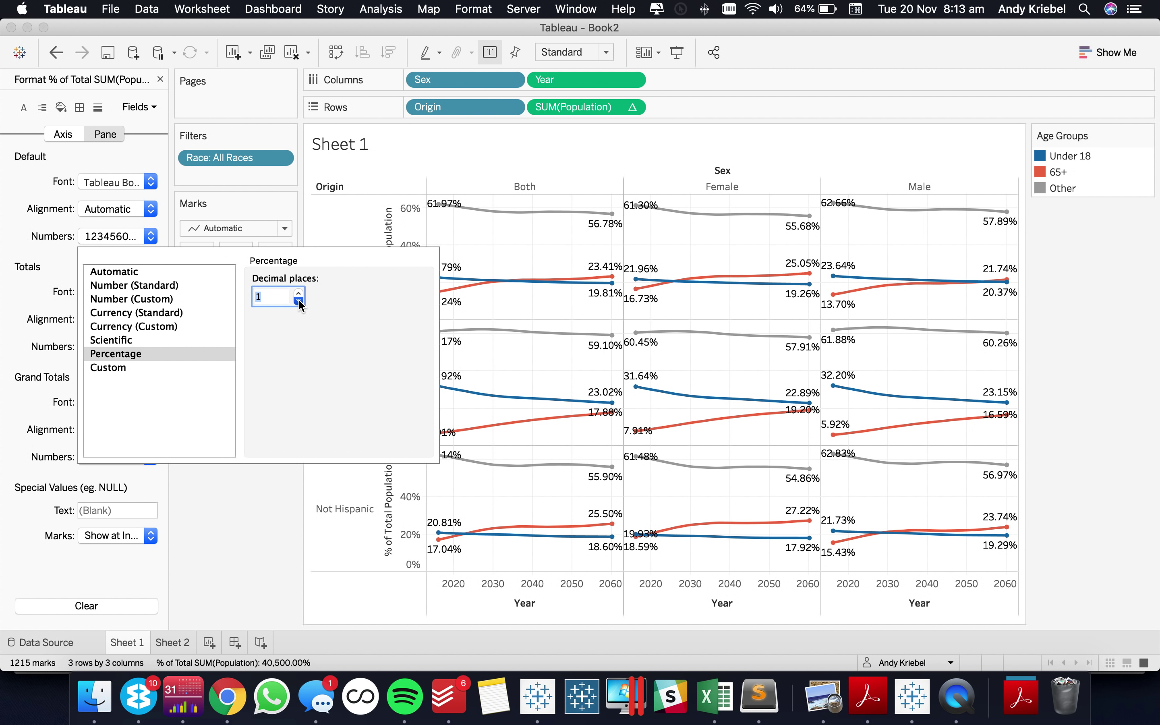
{"action": "key", "text": "super+Tab"}
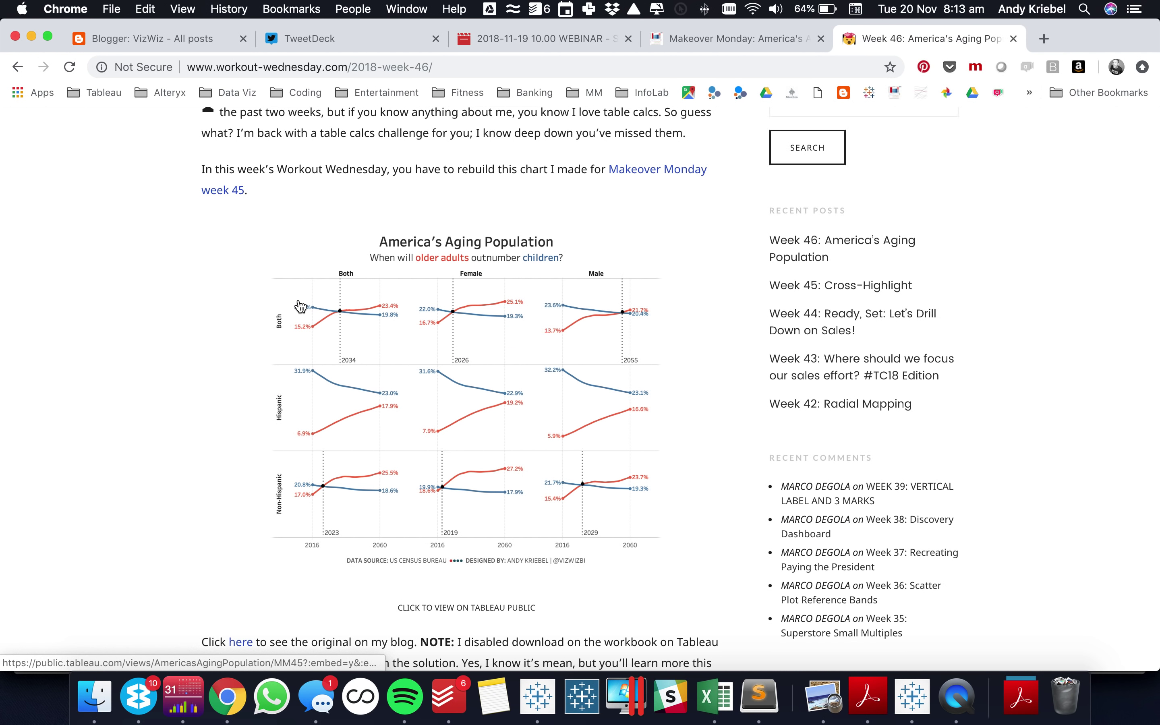
{"action": "key", "text": "super+Tab"}
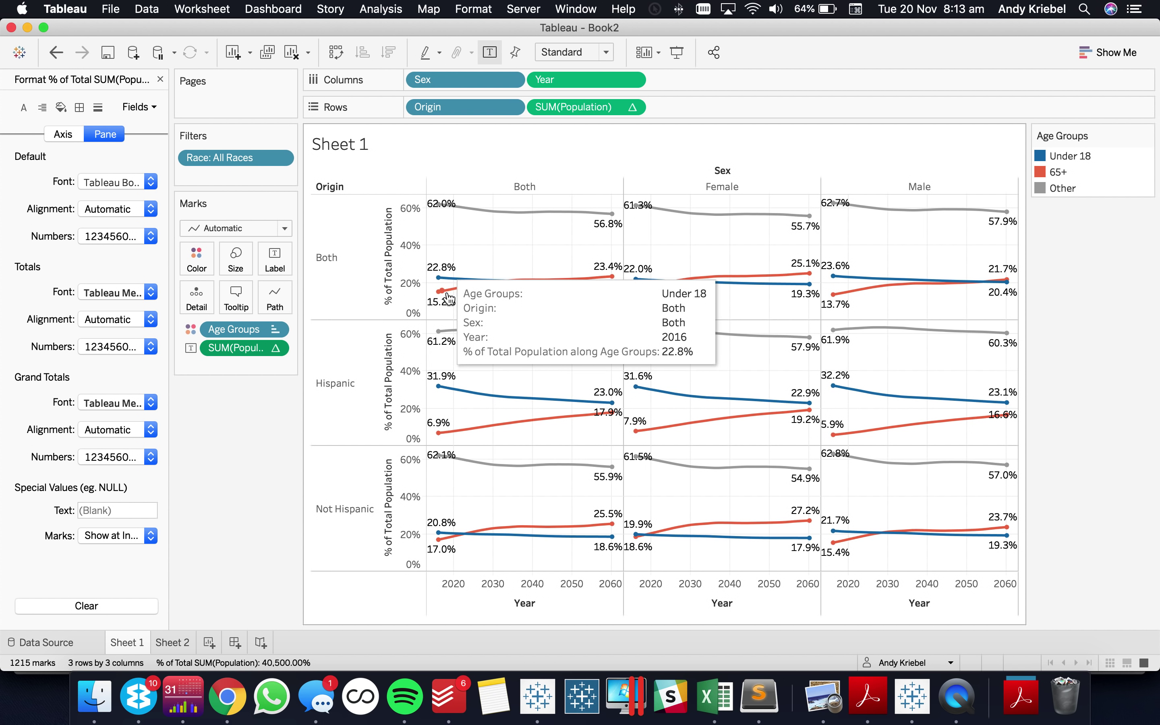
{"action": "left_click", "coordinate": [160, 79]}
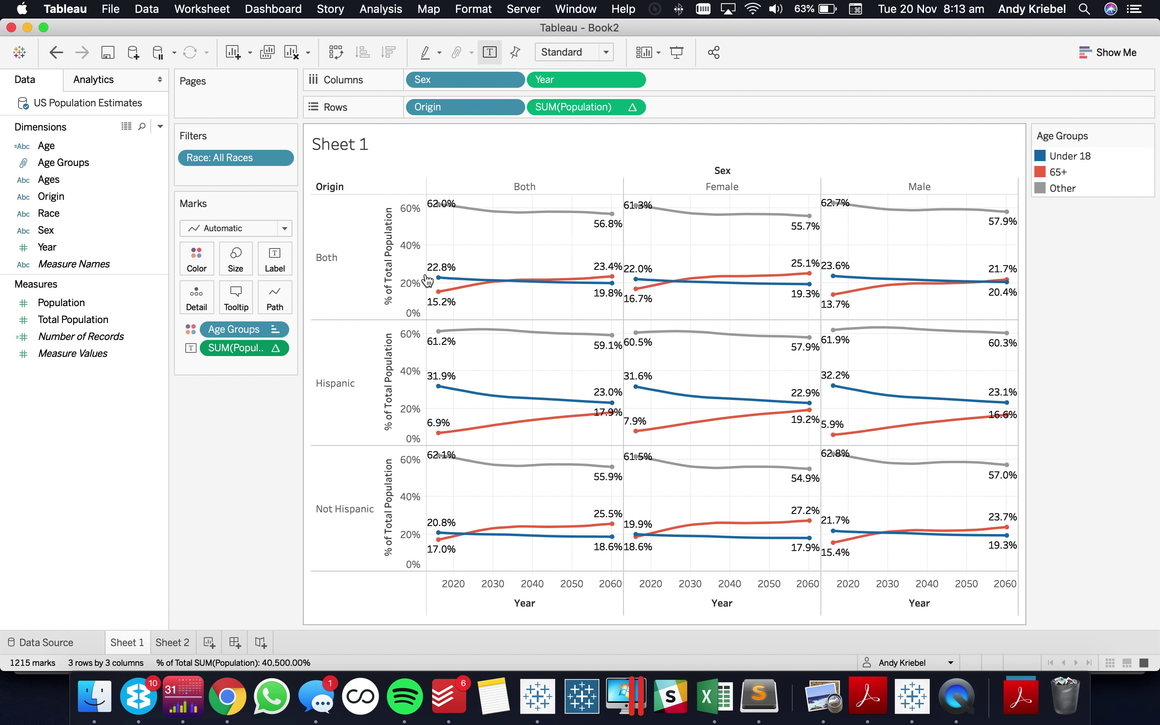
- Try excluding the Other age group from the chart, and undo the exclusion
{"action": "mouse_move", "coordinate": [441, 284]}
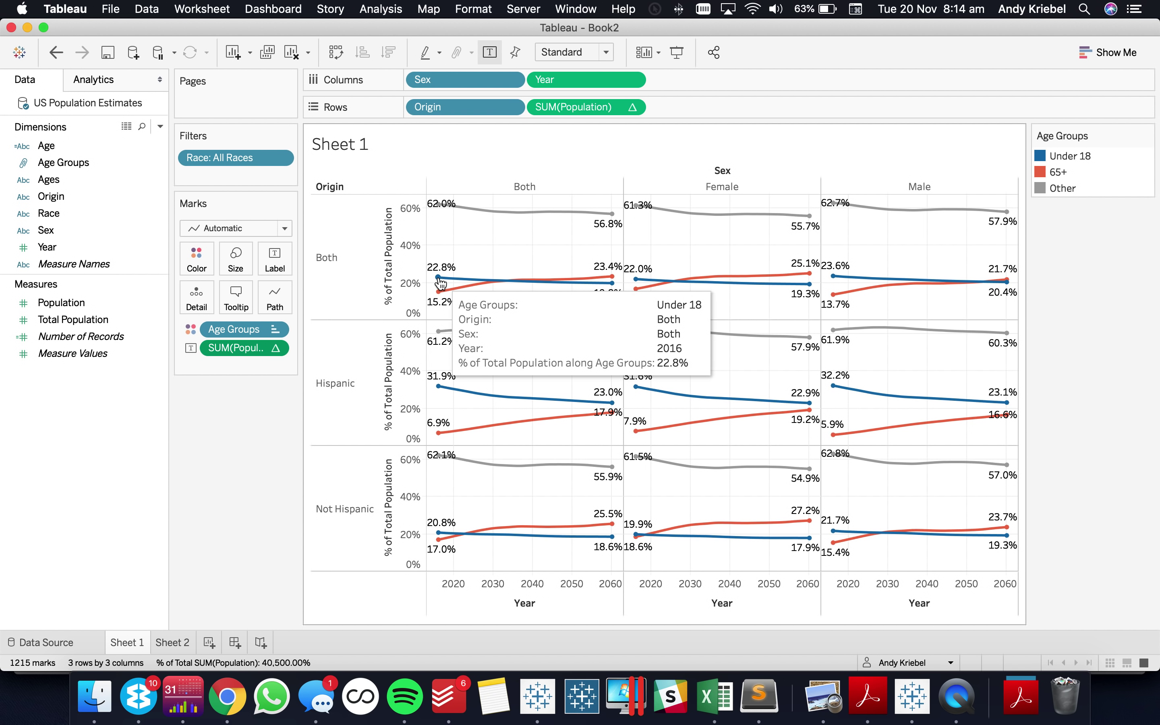
{"action": "left_click", "coordinate": [1067, 188]}
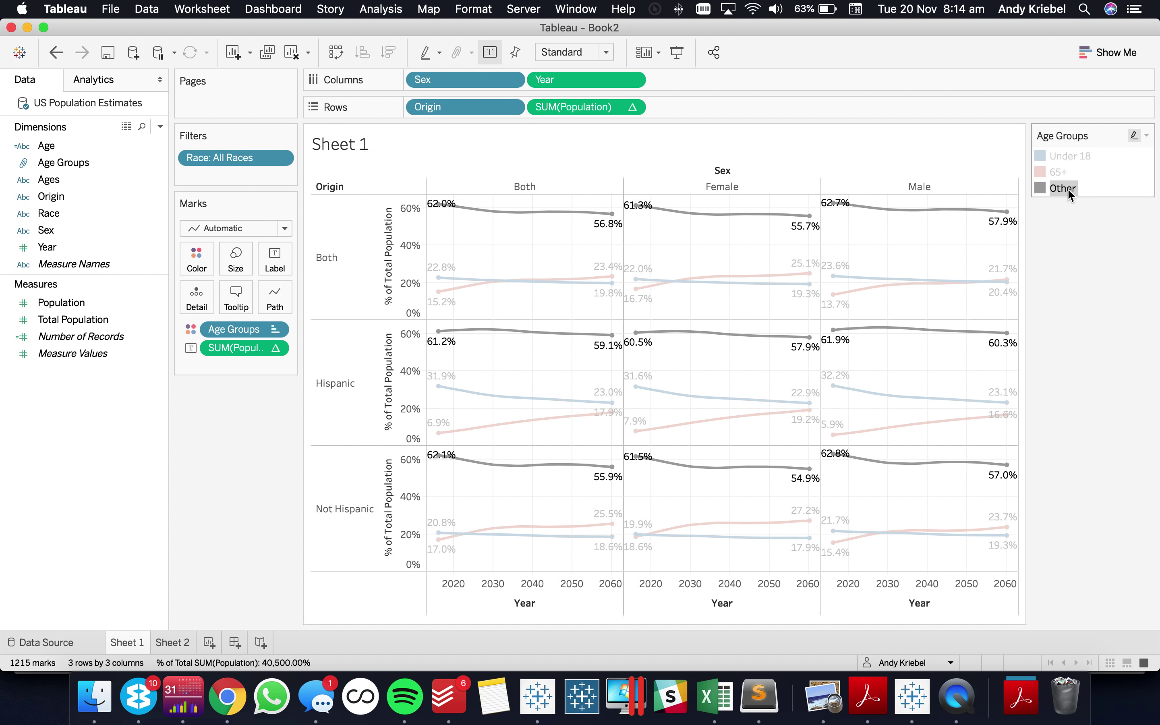
{"action": "right_click", "coordinate": [1068, 189]}
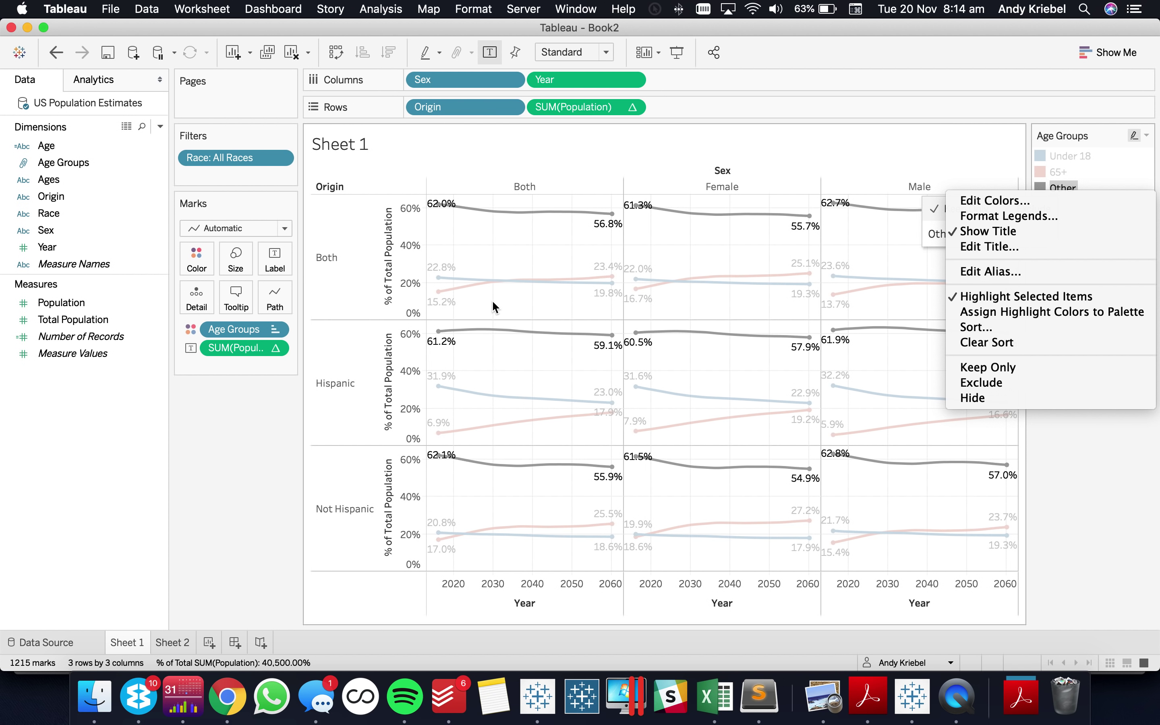
{"action": "key", "text": "Return"}
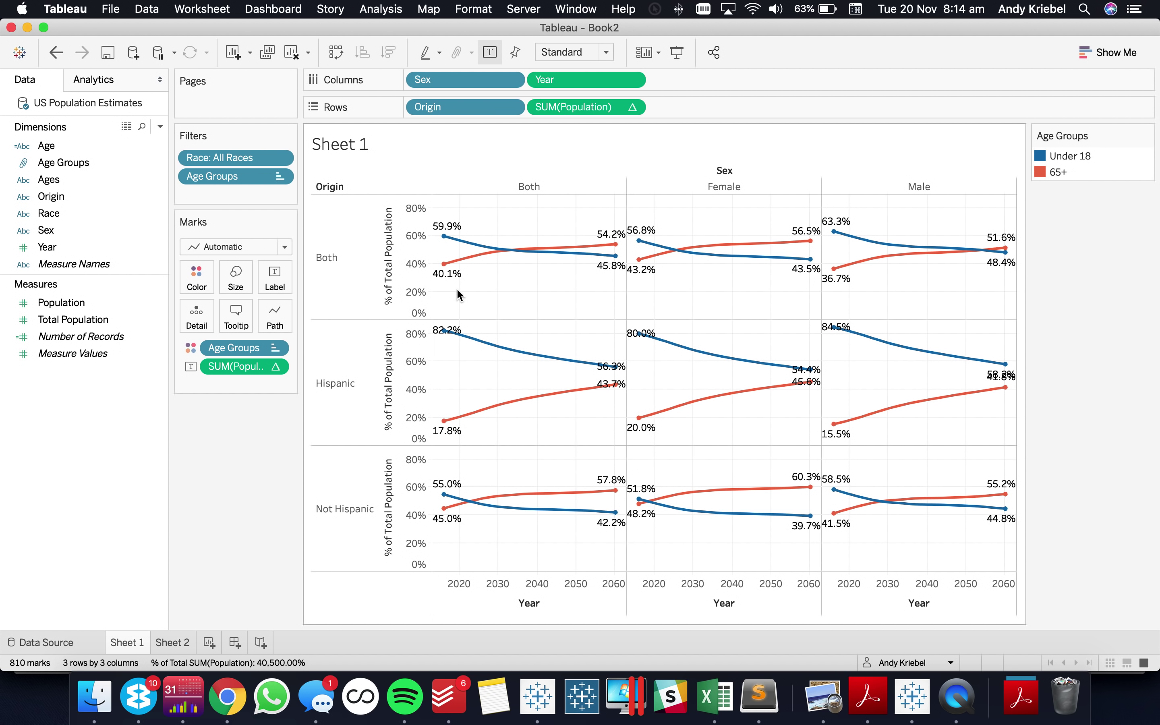
{"action": "left_click", "coordinate": [56, 52]}
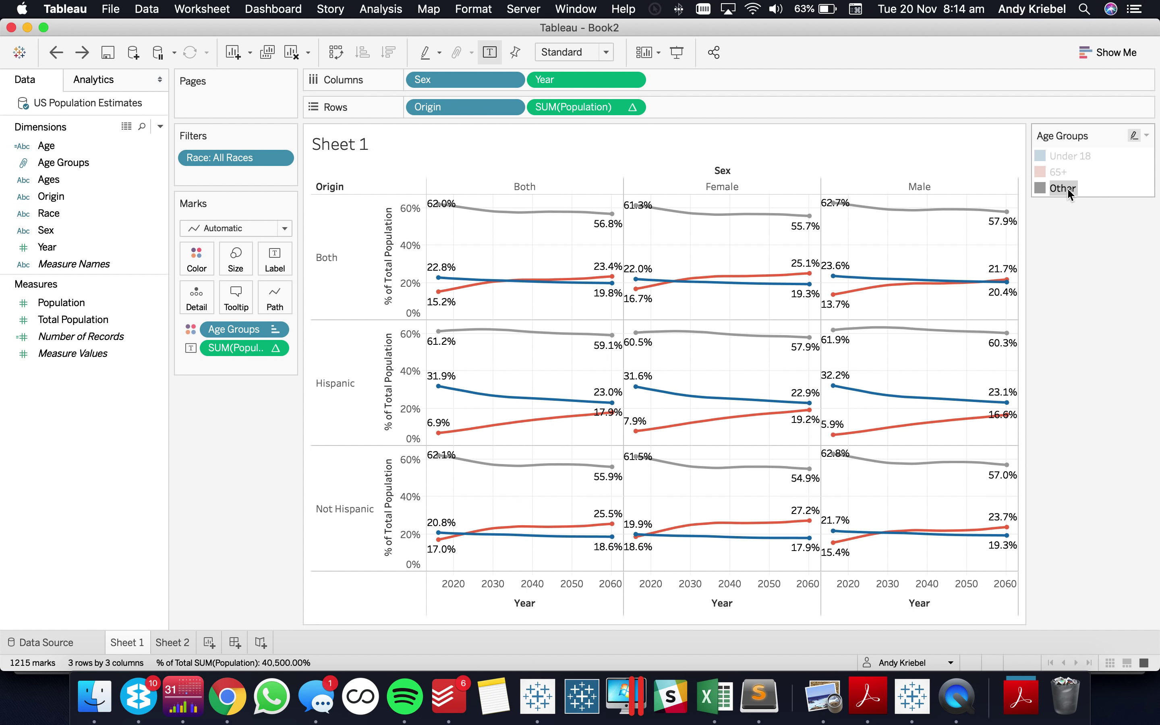
- Hide the Other age group from the chart without filtering it out
{"action": "right_click", "coordinate": [1067, 187]}
{"action": "left_click", "coordinate": [1044, 398]}
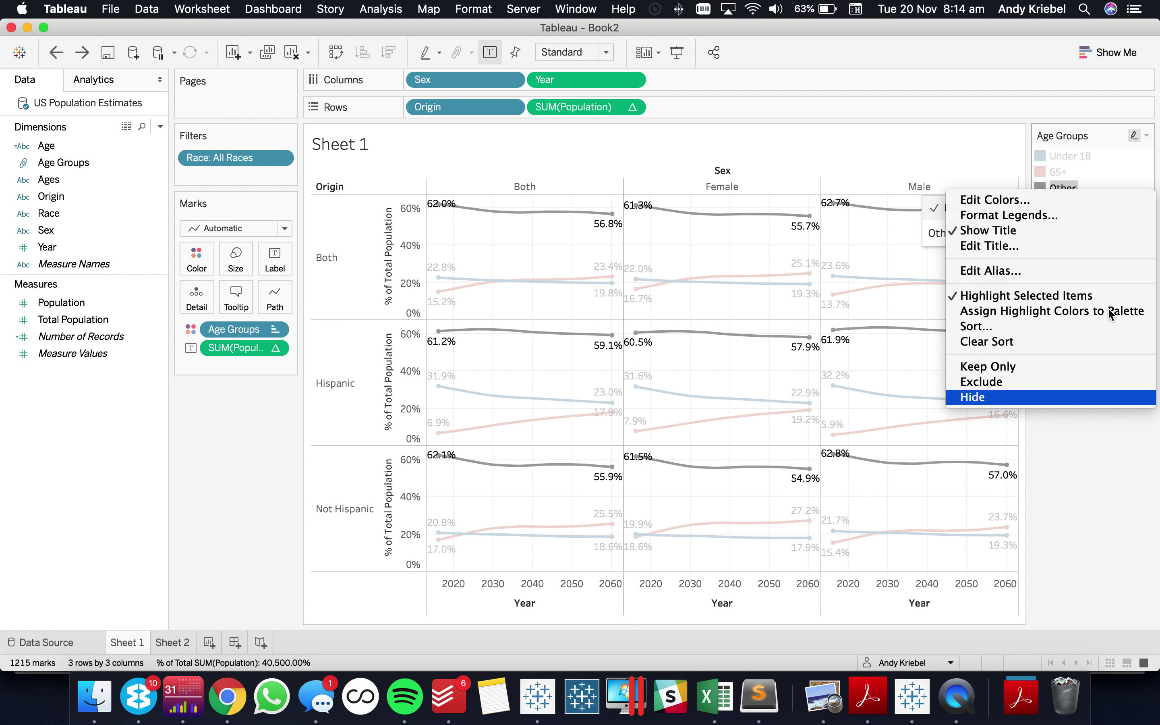
{"action": "key", "text": "Return"}
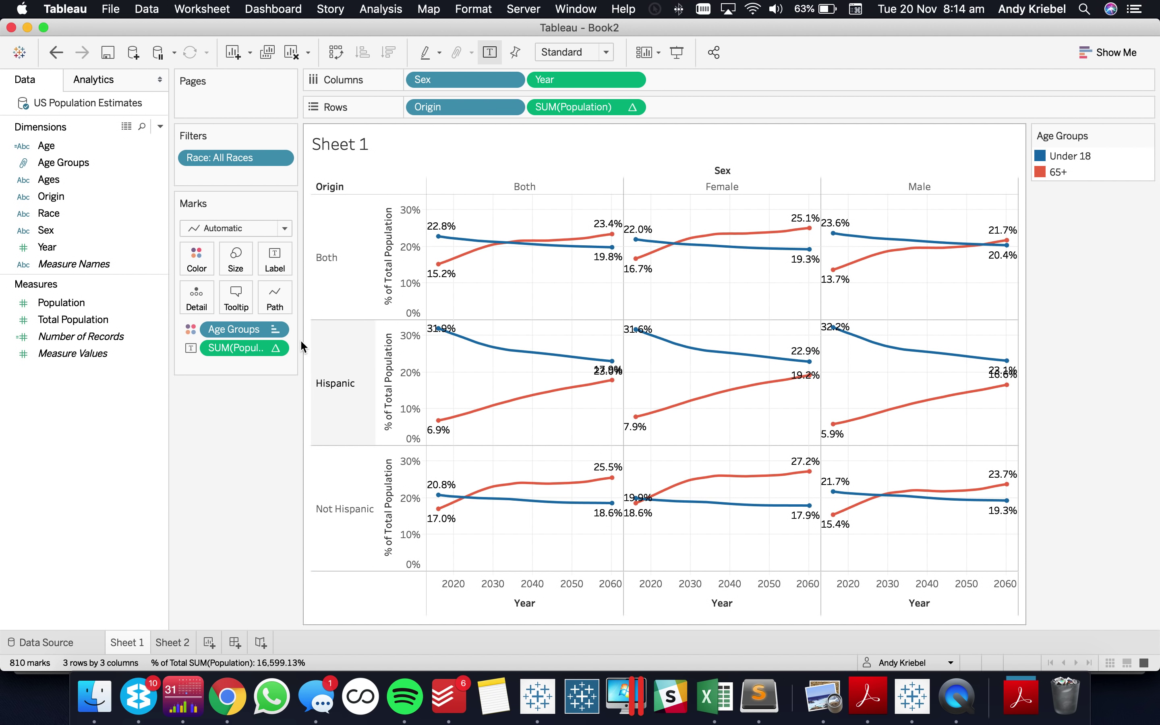
- Set the mark label font to Tableau Medium, size 8, with text matching the mark color
{"action": "left_click", "coordinate": [274, 264]}
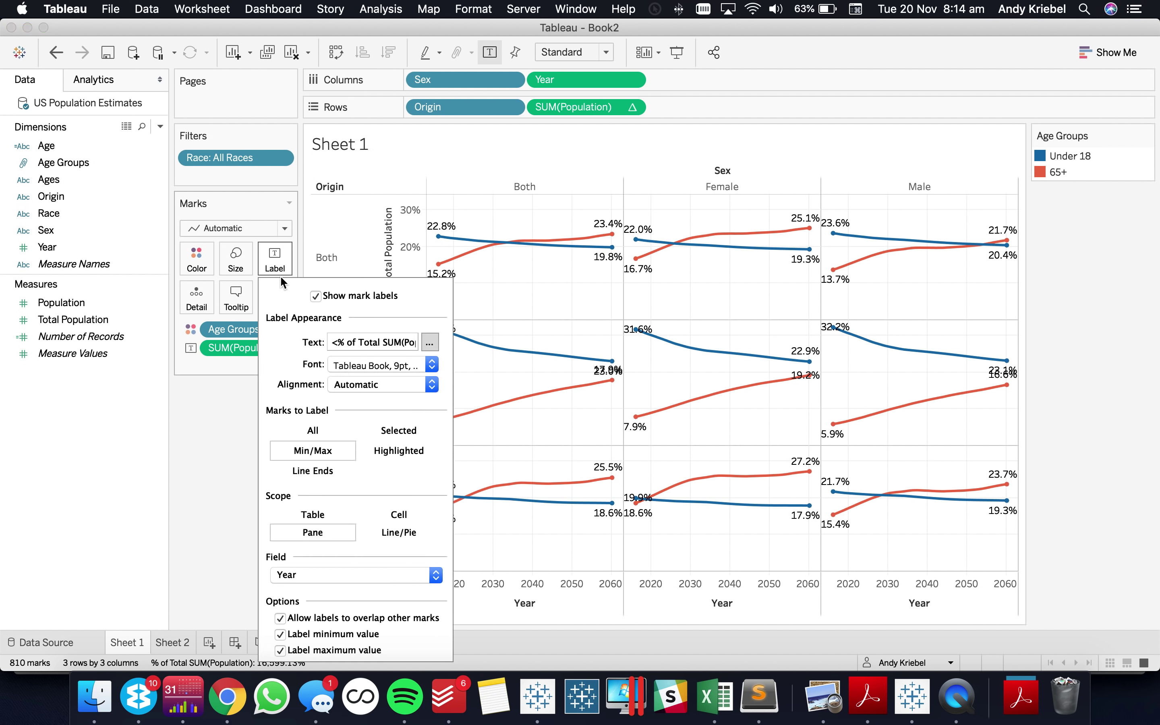
{"action": "left_click", "coordinate": [359, 368]}
{"action": "left_click", "coordinate": [367, 414]}
{"action": "left_click", "coordinate": [358, 430]}
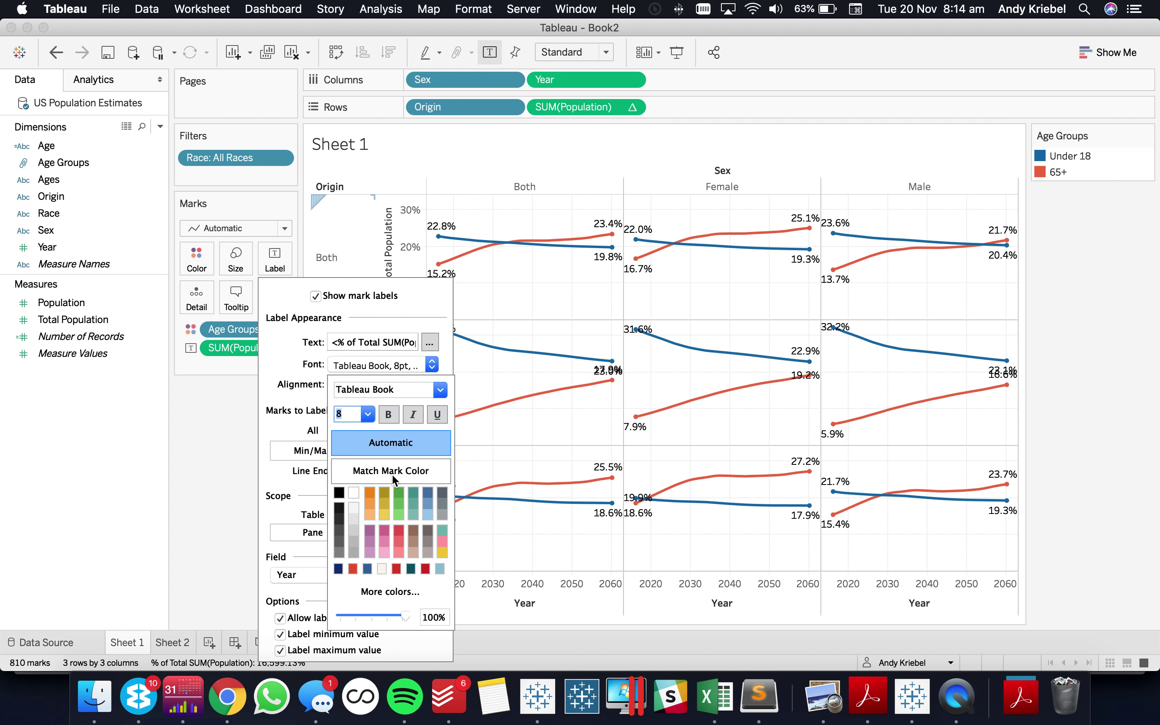
{"action": "left_click", "coordinate": [391, 470]}
{"action": "left_click", "coordinate": [439, 389]}
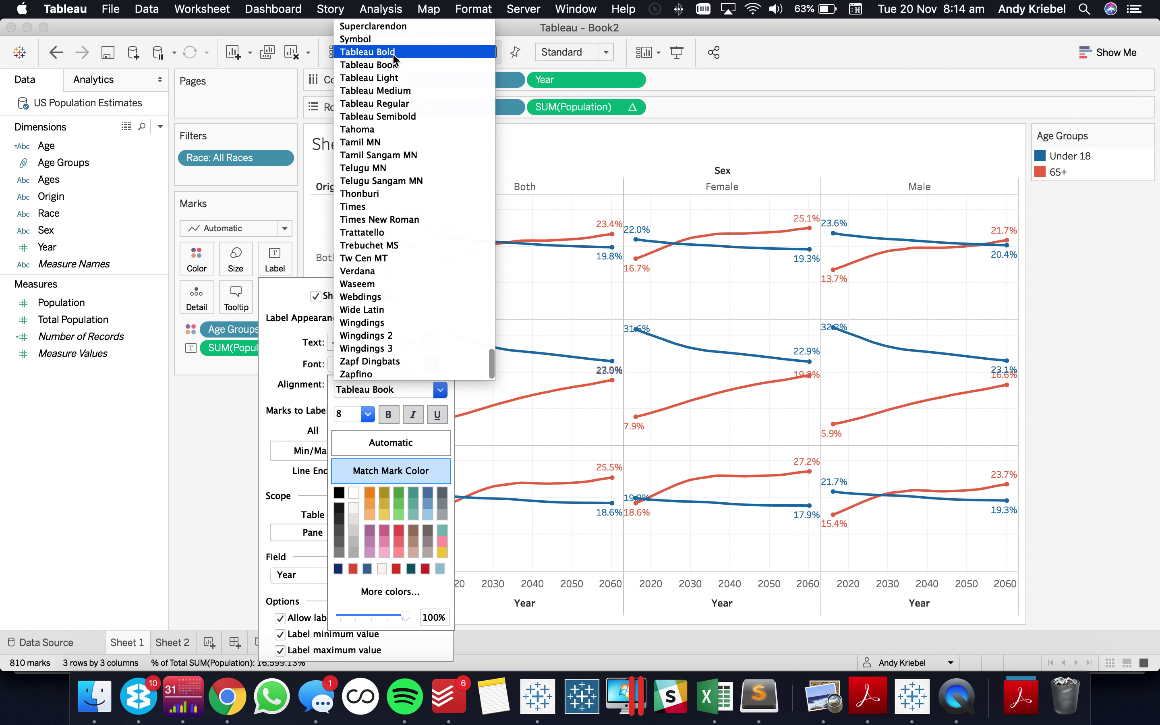
{"action": "left_click", "coordinate": [381, 90]}
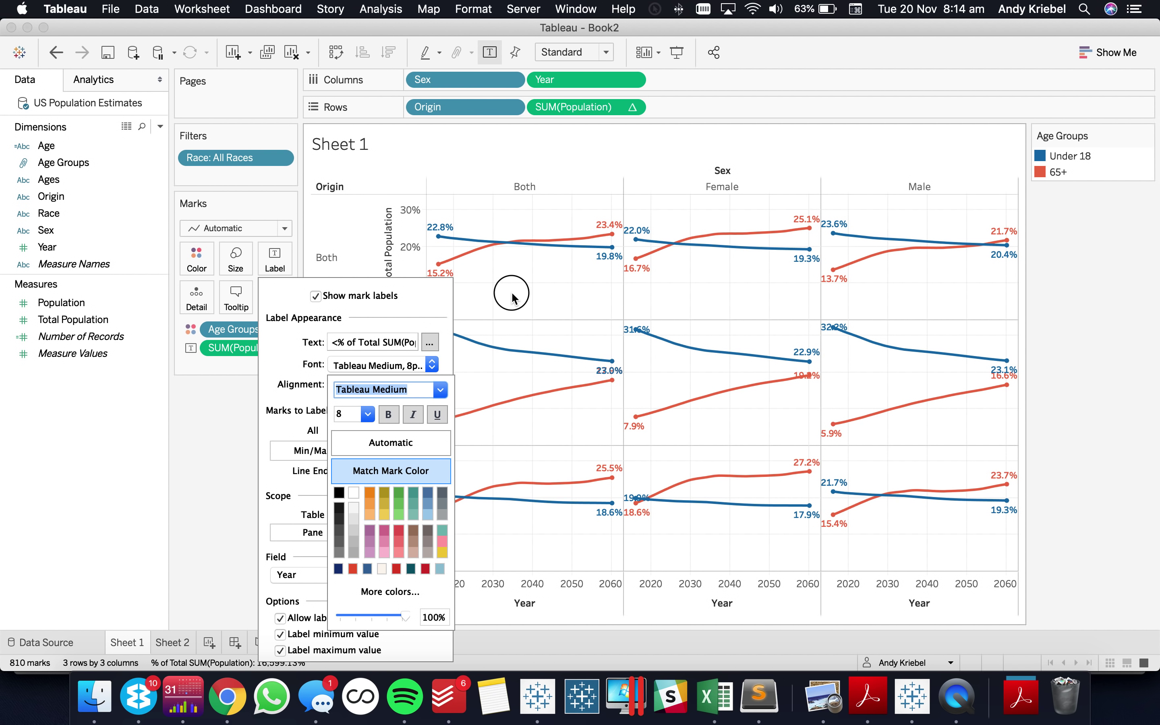
{"action": "left_click", "coordinate": [512, 292]}
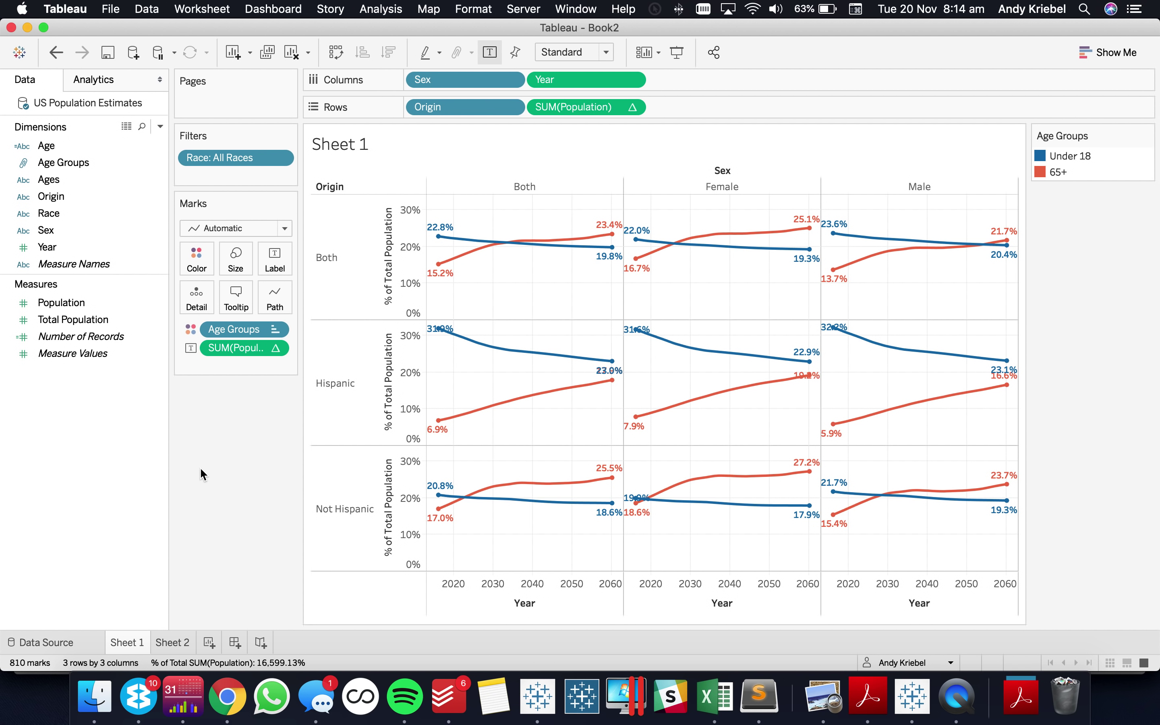
- After checking the reference chart in the browser, set the Year axis to fixed major ticks with origin 2016 and interval 44
{"action": "key", "text": "super+Tab"}
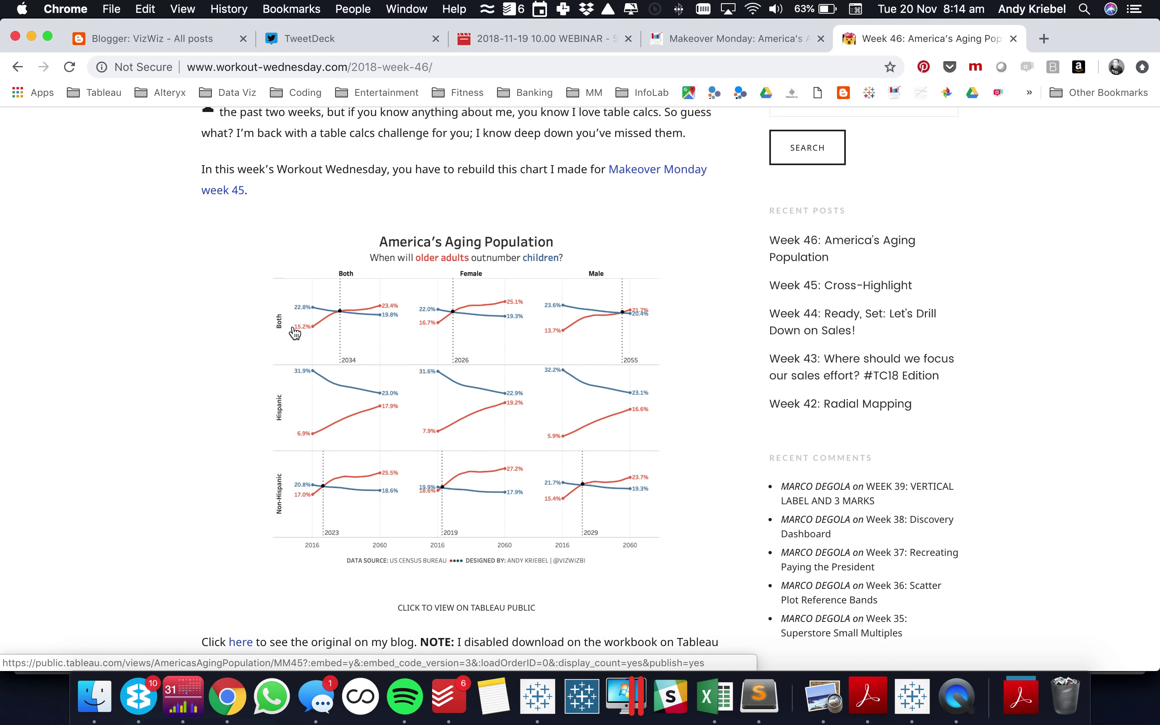
{"action": "key", "text": "super+Tab"}
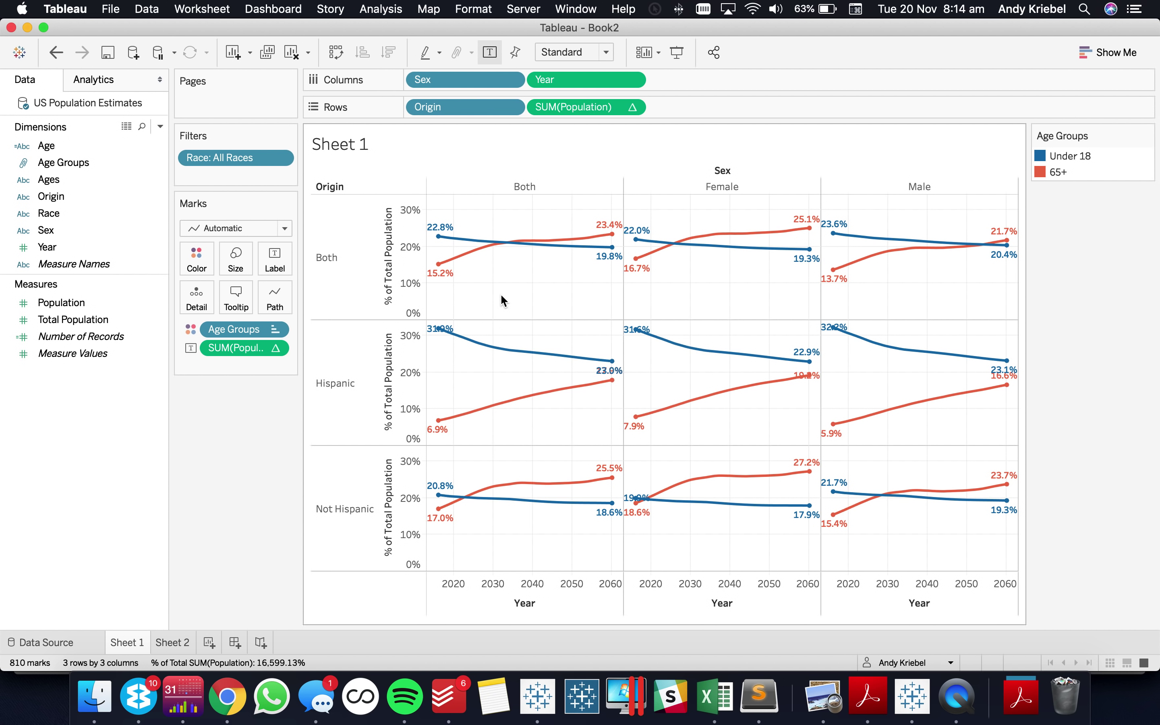
{"action": "mouse_move", "coordinate": [494, 501]}
{"action": "key", "text": "super+Tab"}
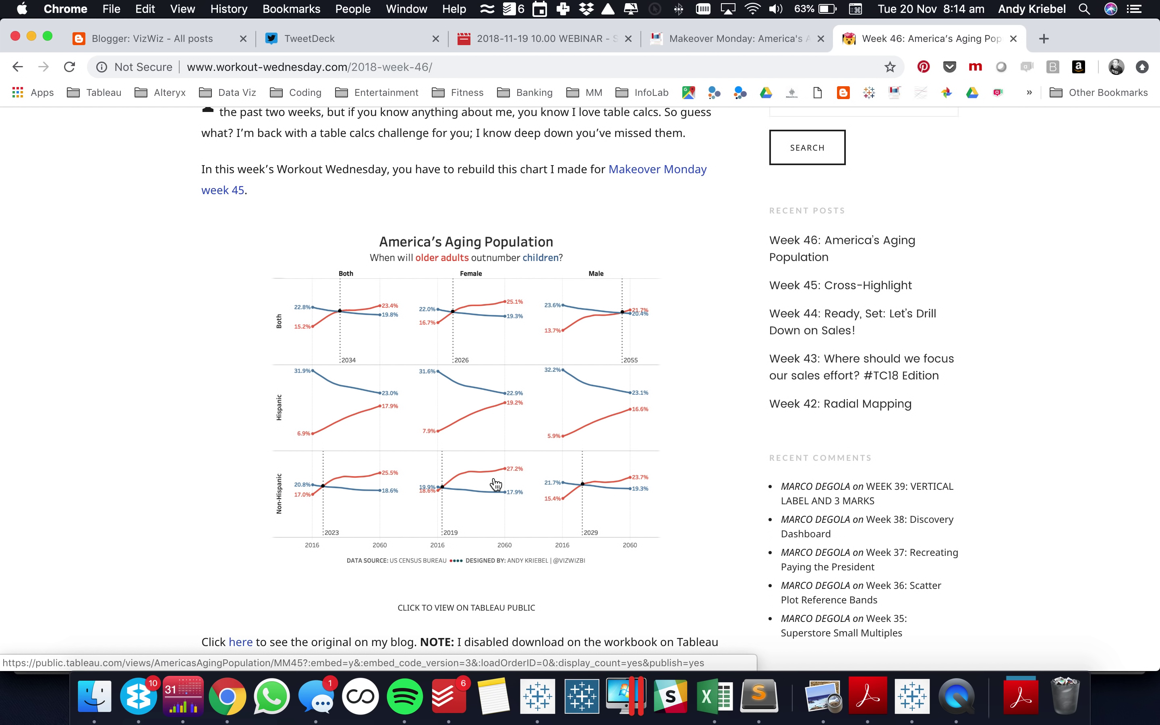
{"action": "key", "text": "super+Tab"}
{"action": "right_click", "coordinate": [499, 531]}
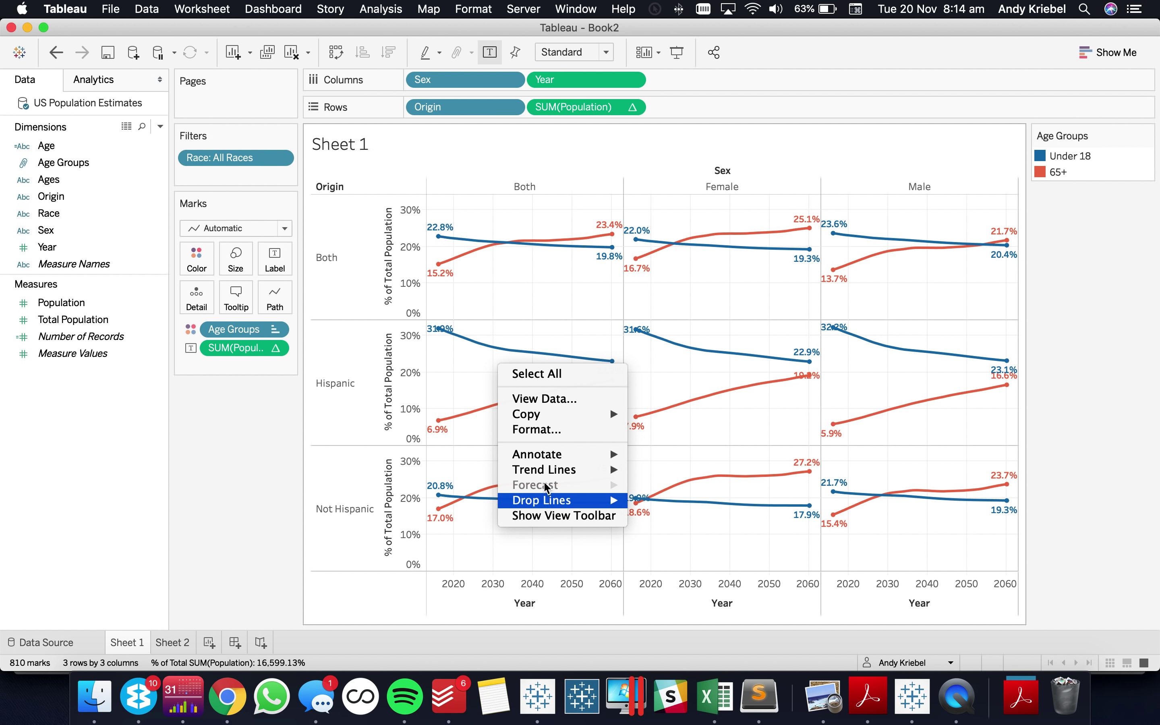
{"action": "right_click", "coordinate": [486, 590]}
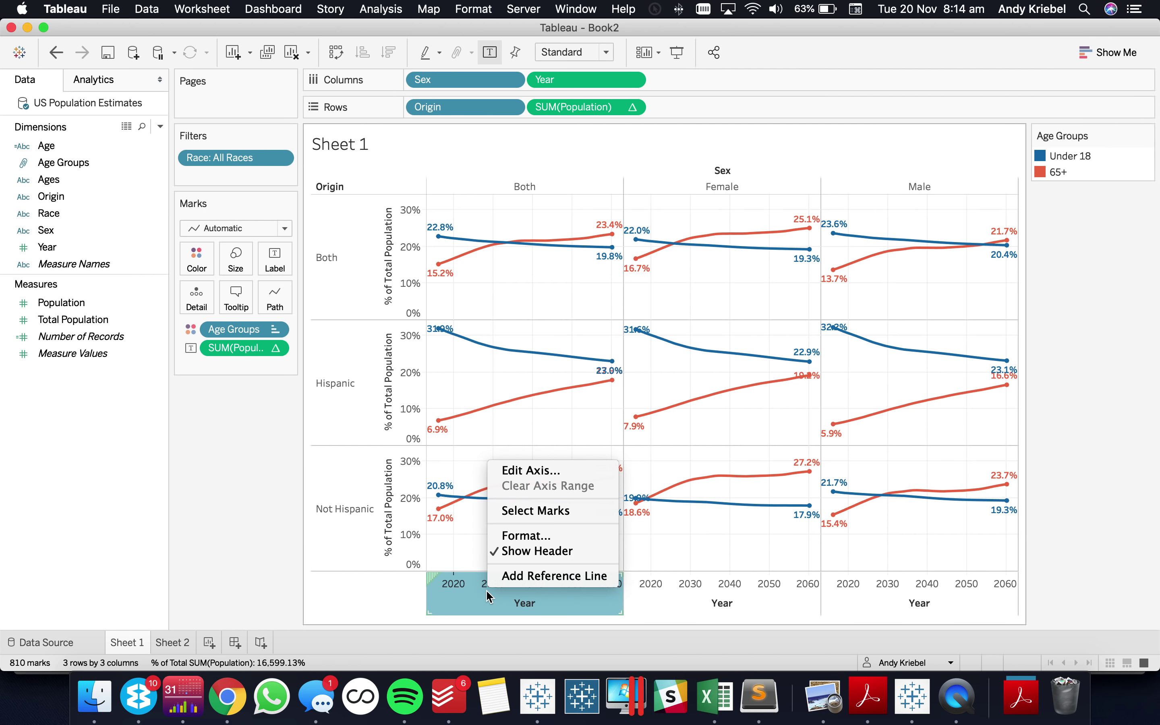
{"action": "left_click", "coordinate": [532, 472]}
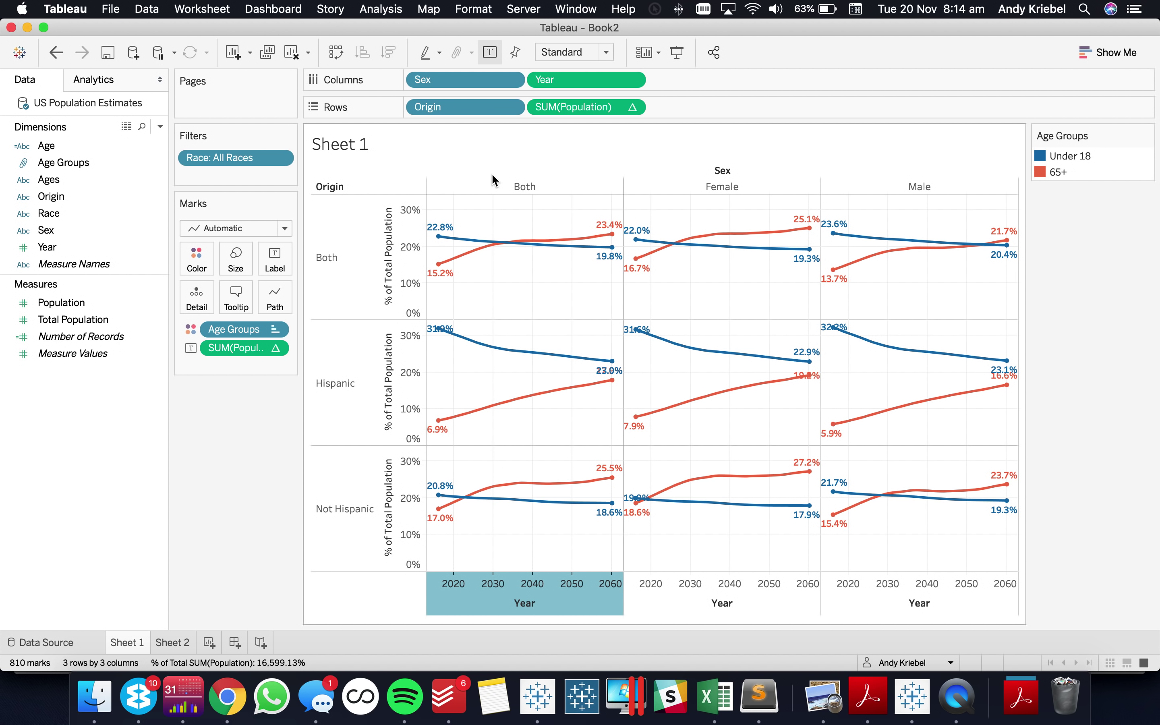
{"action": "left_click", "coordinate": [650, 133]}
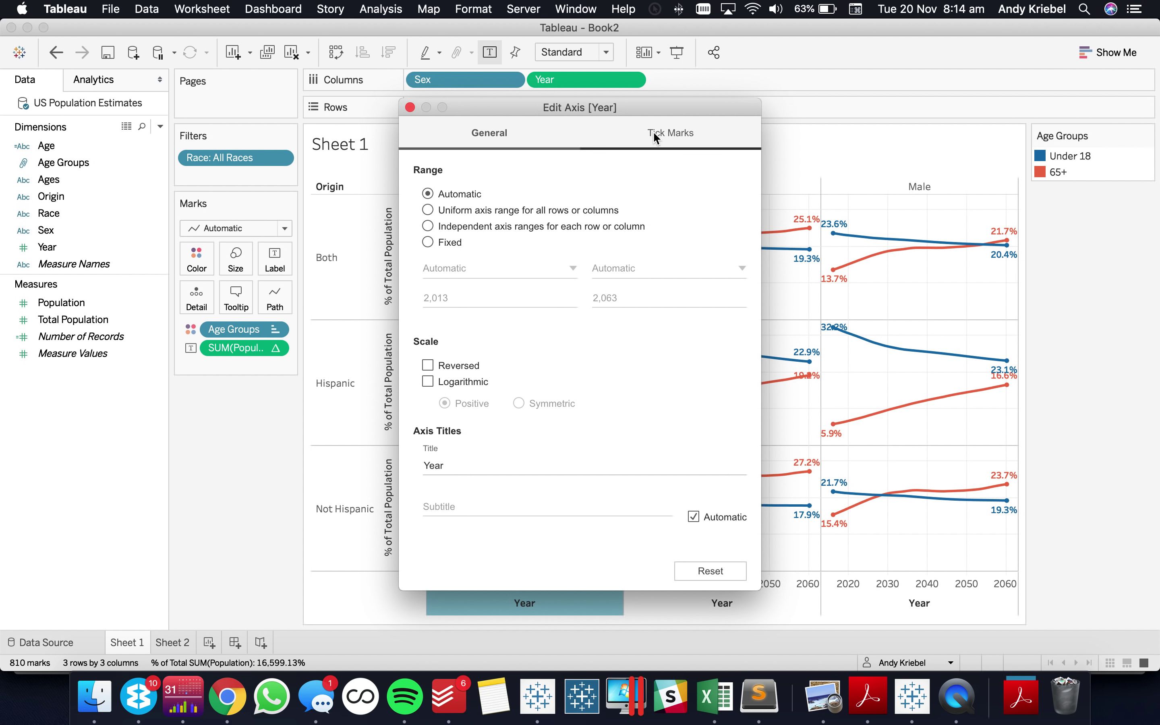
{"action": "left_click", "coordinate": [427, 209]}
{"action": "double_click", "coordinate": [431, 269]}
{"action": "type", "text": "2016"}
{"action": "key", "text": "Tab"}
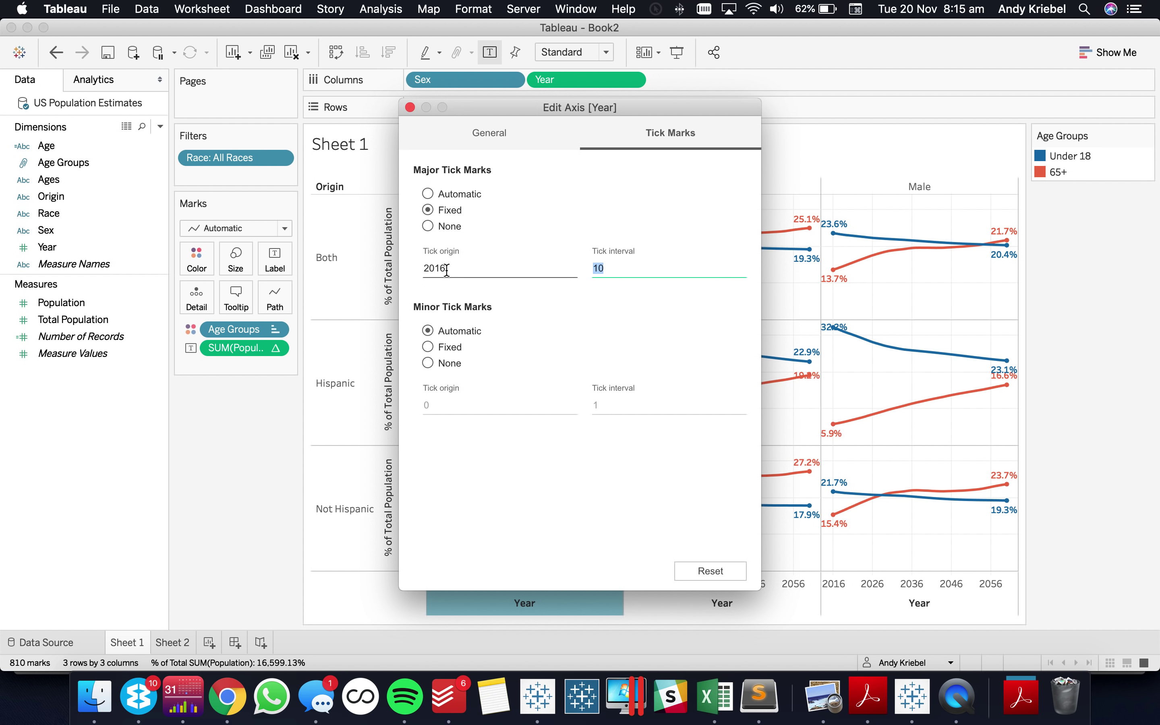
{"action": "key", "text": "Tab"}
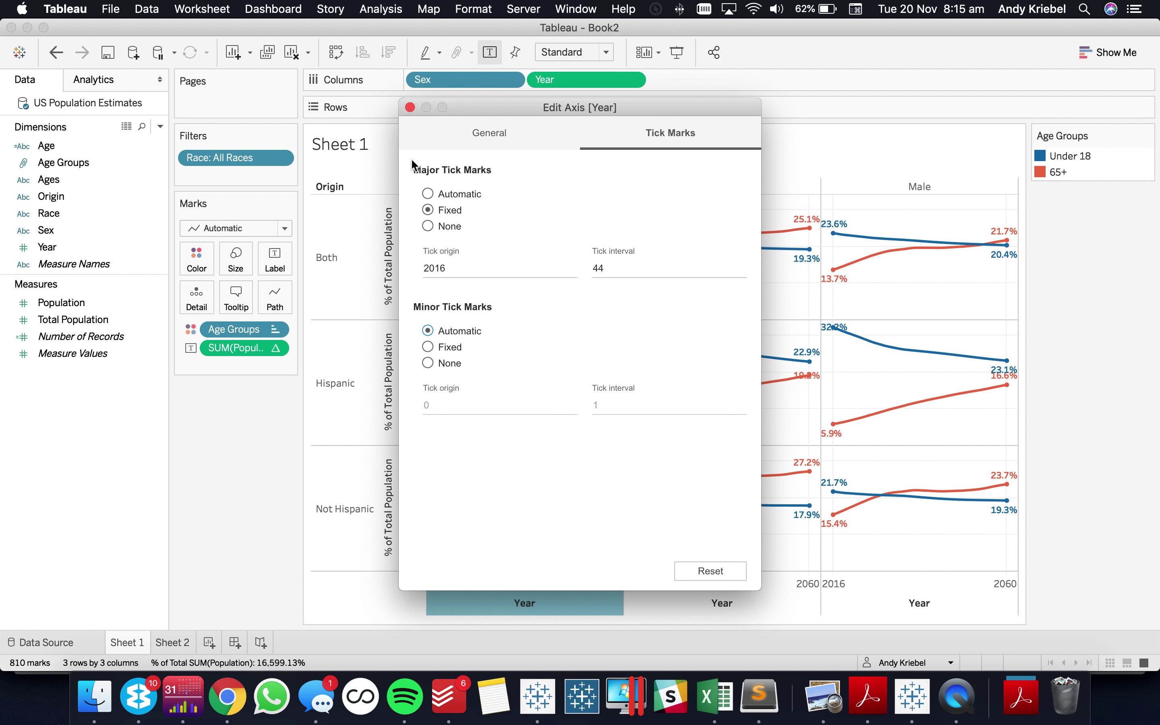
{"action": "left_click", "coordinate": [411, 108]}
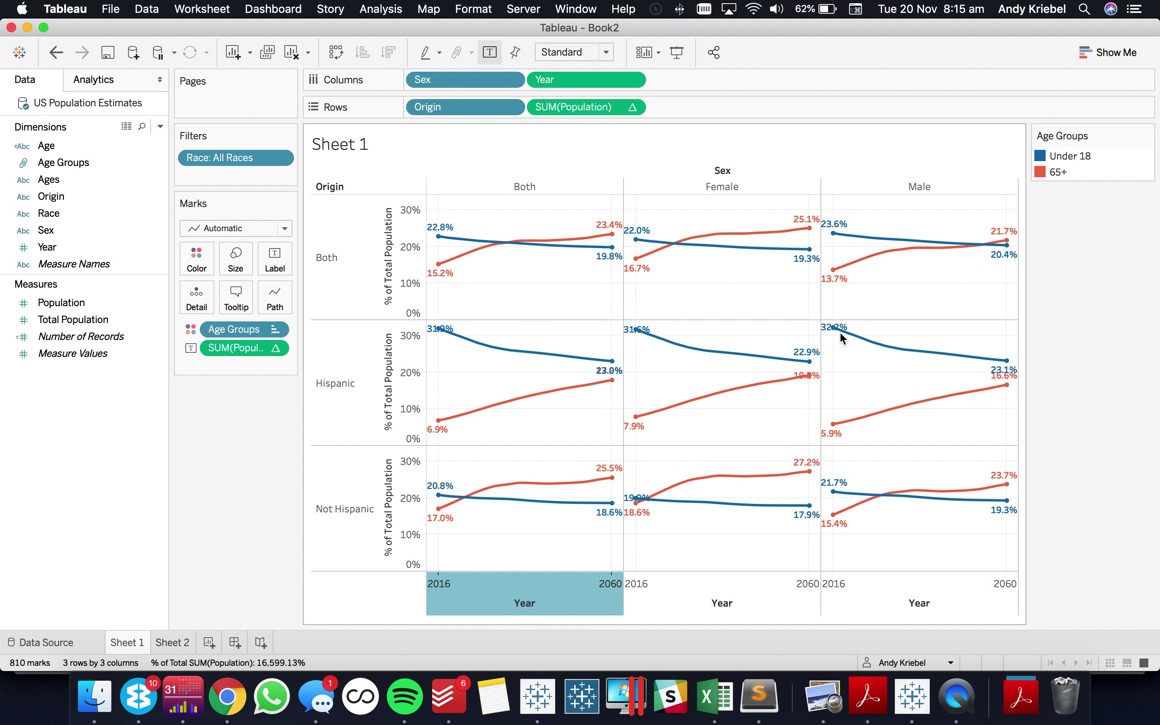
- Remove the row grid lines and the sheet's zero lines from the chart
{"action": "right_click", "coordinate": [540, 310]}
{"action": "left_click", "coordinate": [555, 371]}
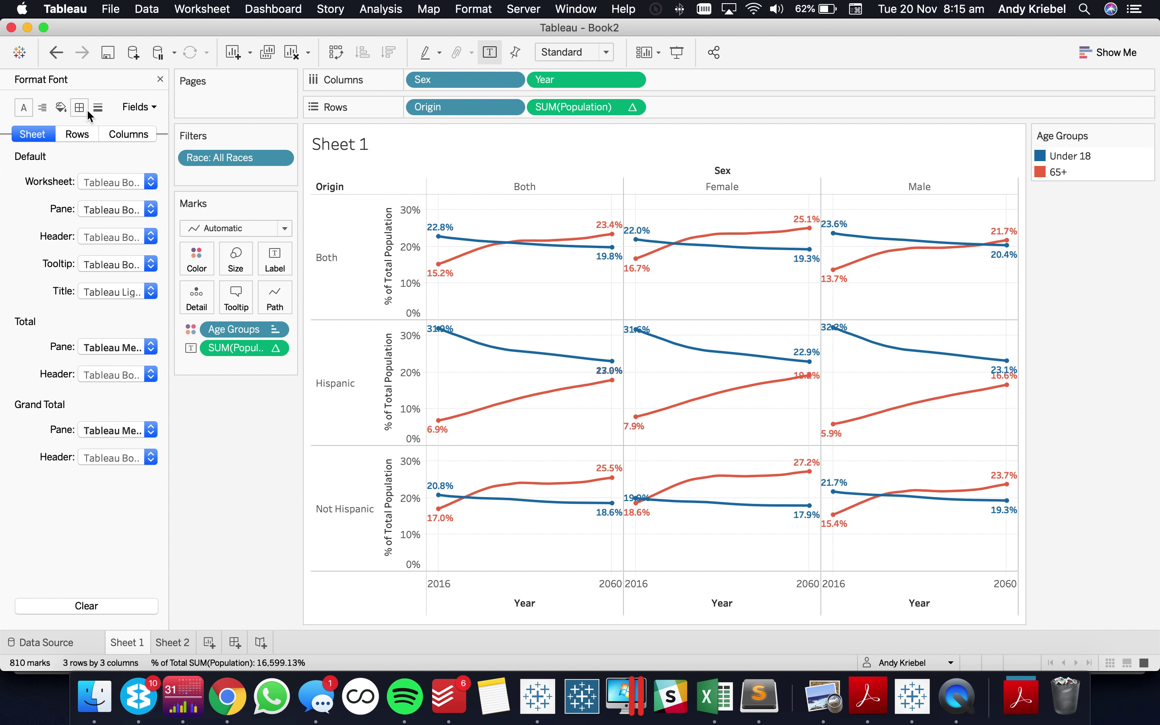
{"action": "left_click", "coordinate": [81, 107]}
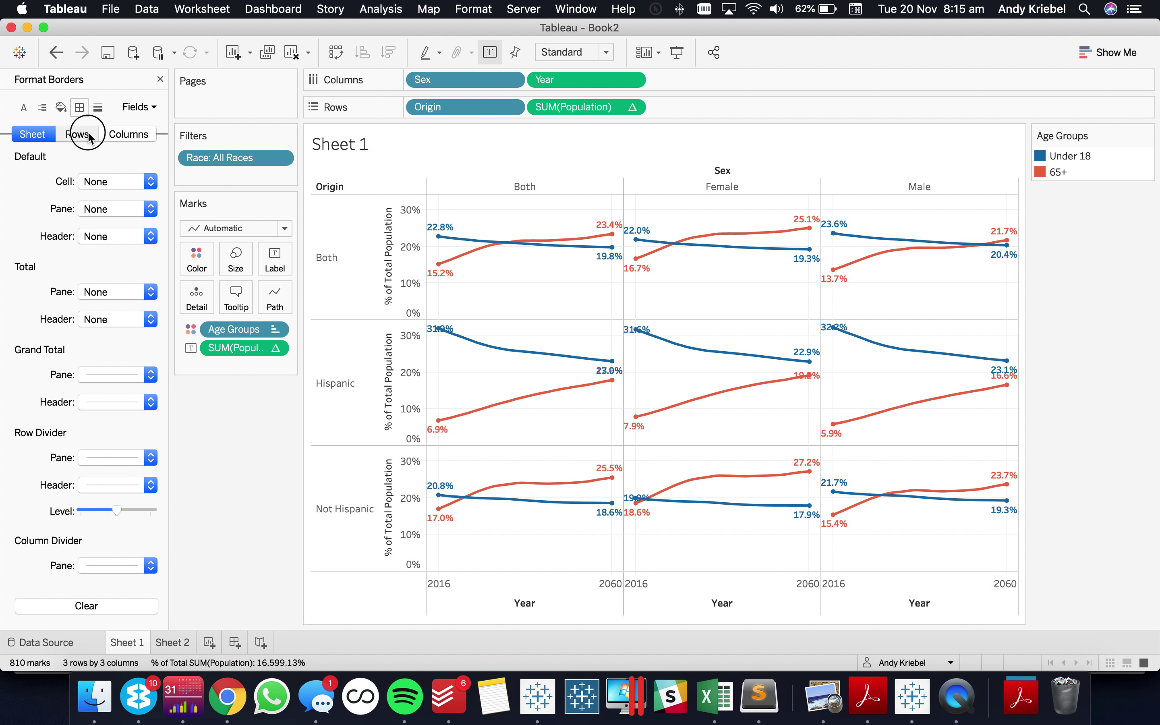
{"action": "left_click", "coordinate": [89, 136]}
{"action": "left_click", "coordinate": [98, 108]}
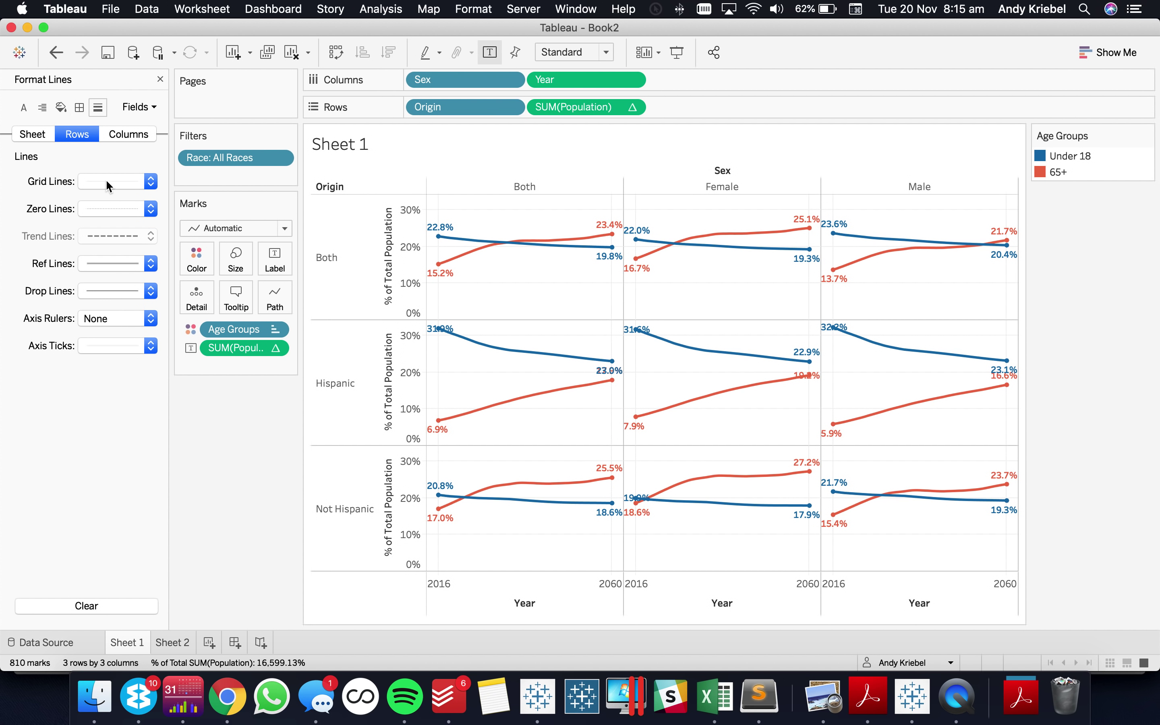
{"action": "left_click", "coordinate": [102, 199]}
{"action": "left_click", "coordinate": [95, 212]}
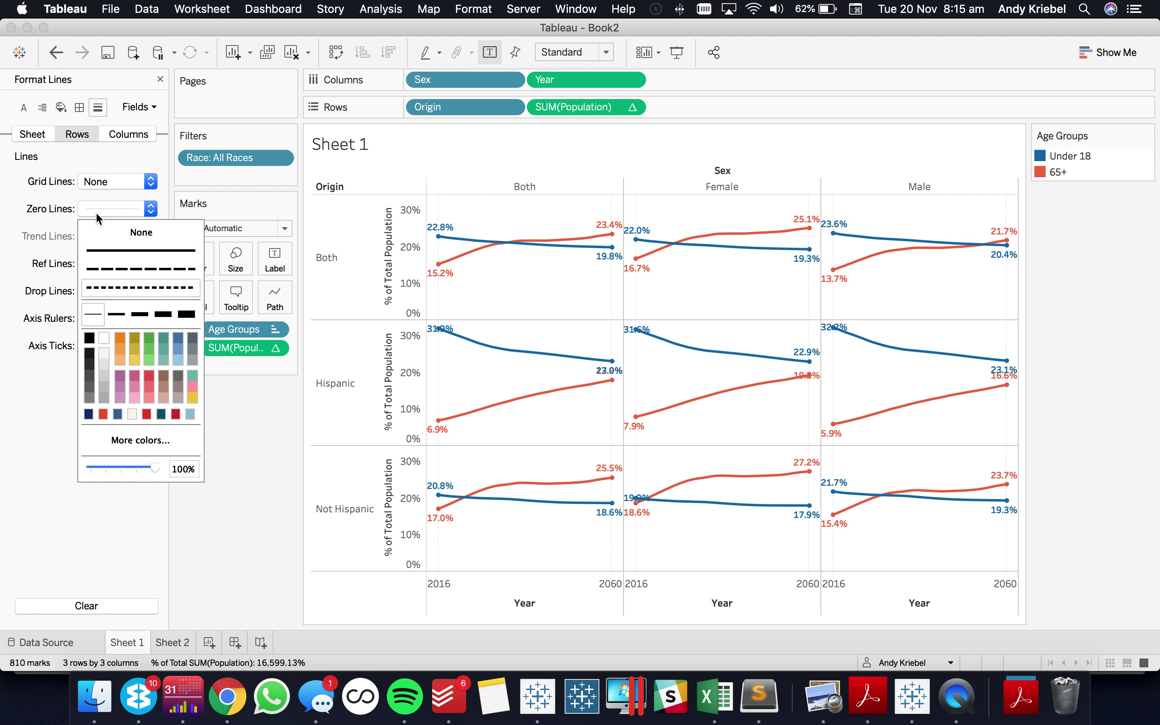
{"action": "left_click", "coordinate": [43, 139]}
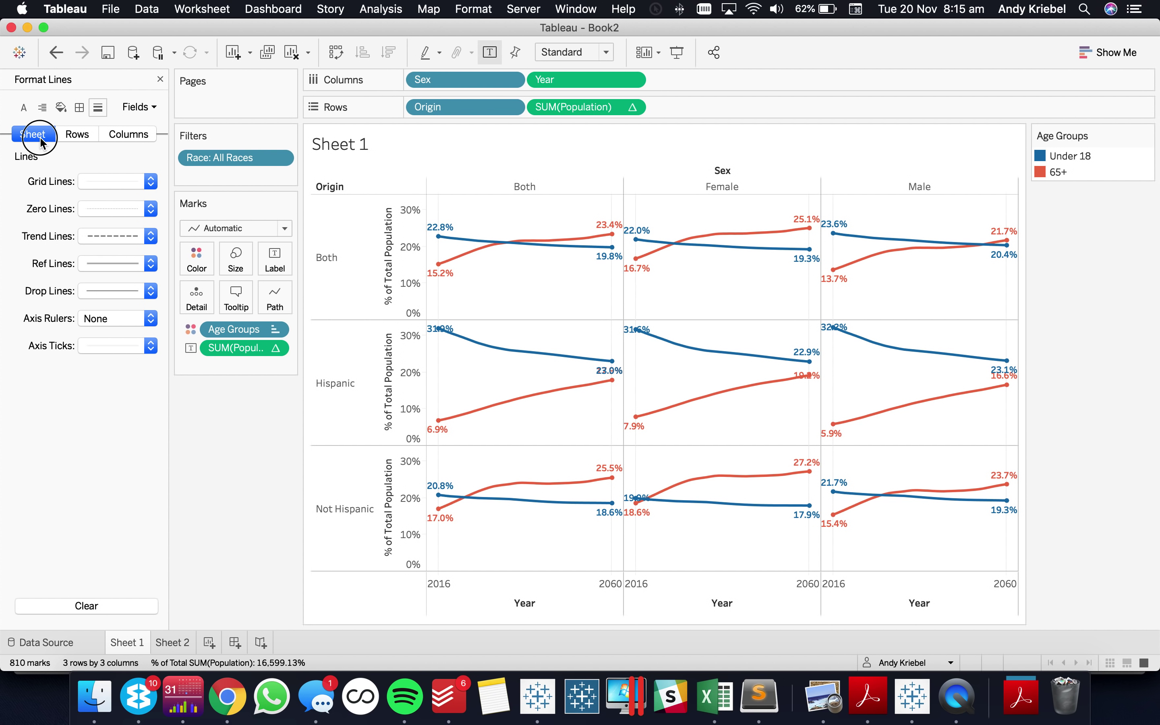
{"action": "left_click", "coordinate": [122, 215]}
{"action": "left_click", "coordinate": [54, 267]}
{"action": "left_click", "coordinate": [161, 78]}
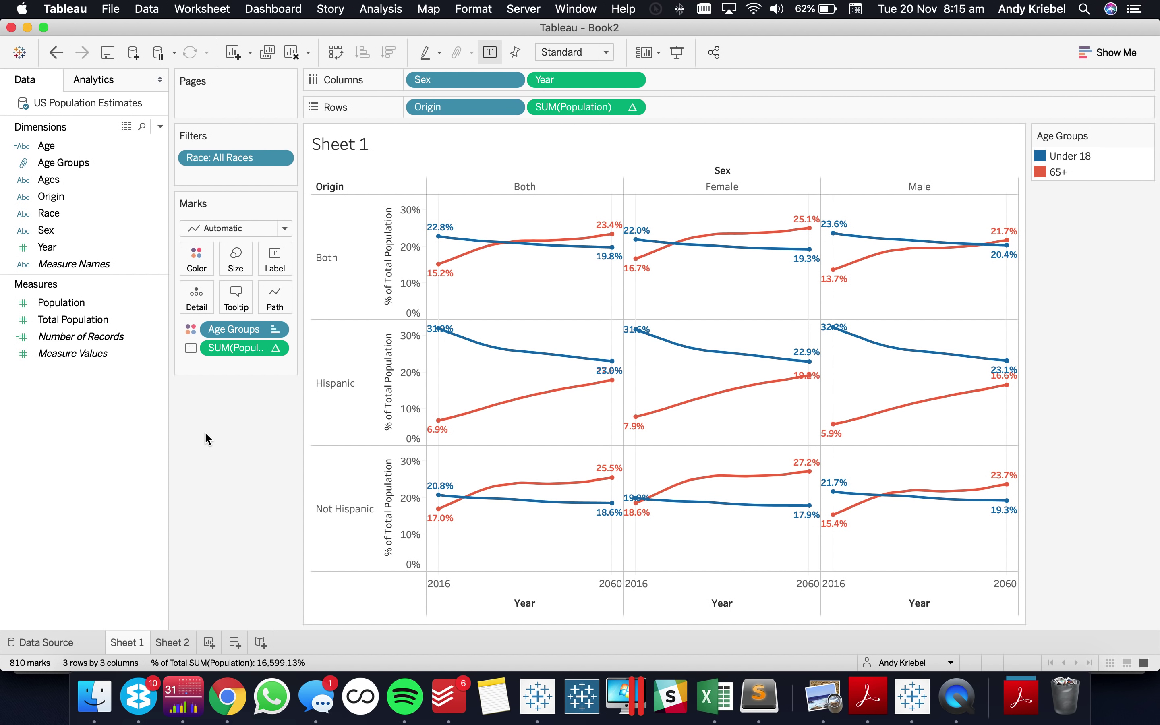
- Clear the title of the Year axis
{"action": "double_click", "coordinate": [501, 555]}
{"action": "double_click", "coordinate": [428, 466]}
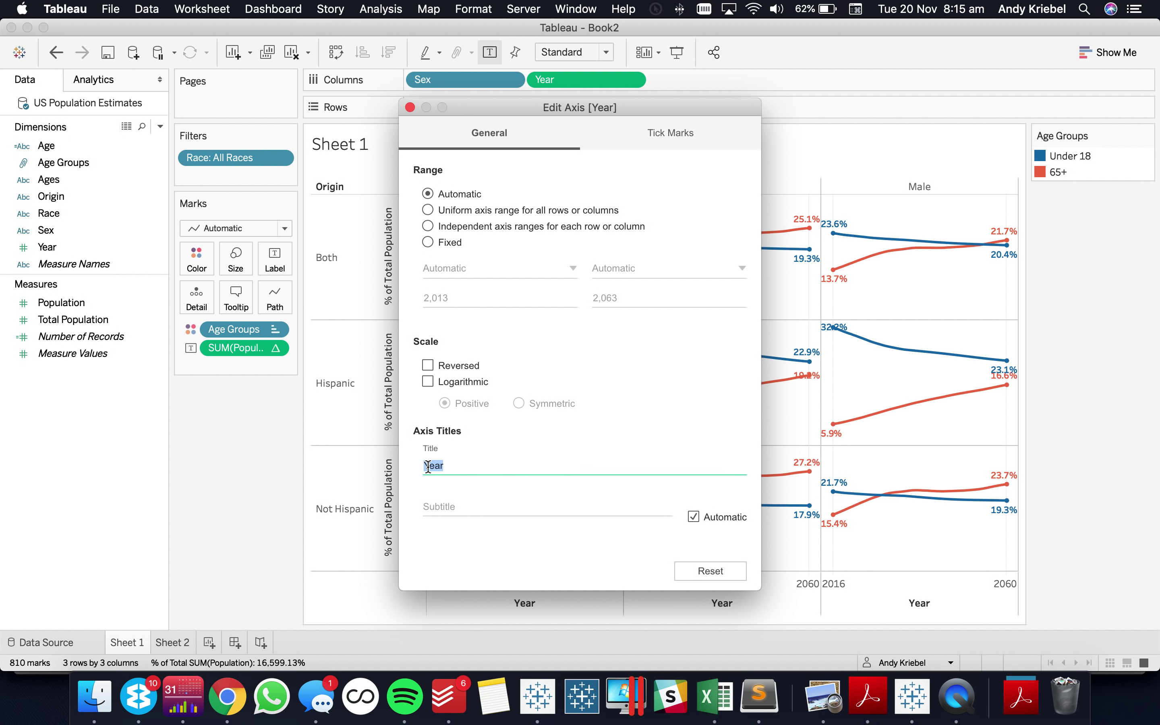
{"action": "left_click", "coordinate": [410, 107]}
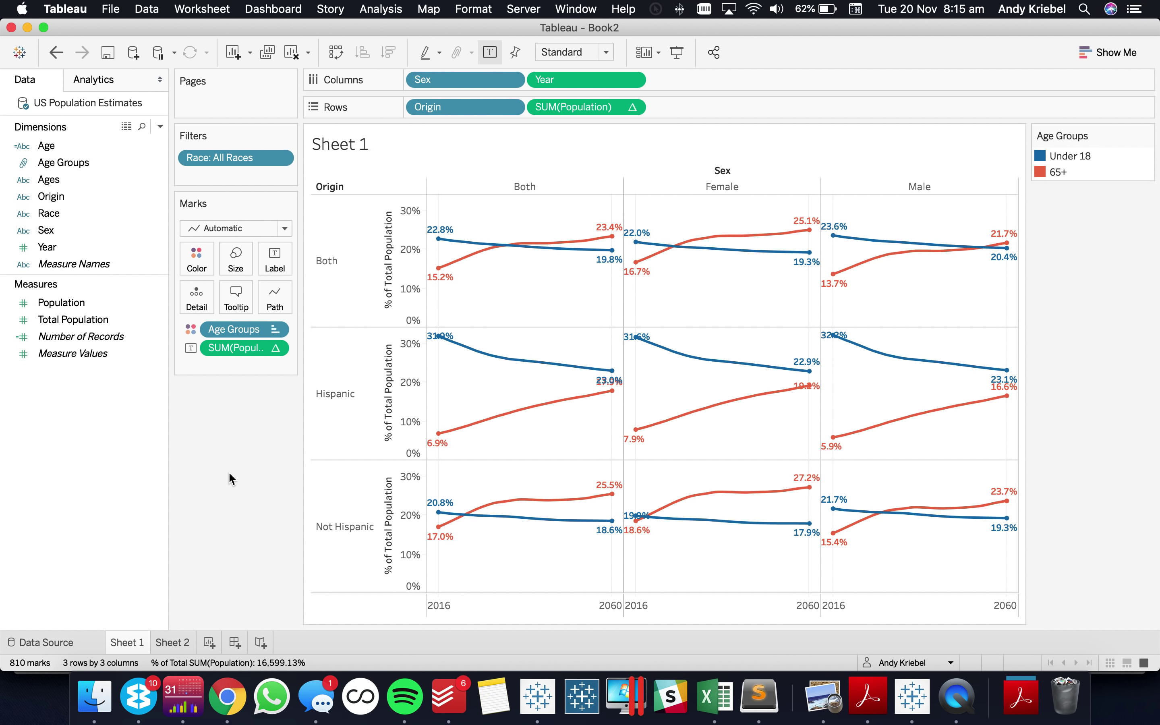
- Format the Sex column headers in black Tableau Medium, following the reference chart in the browser
{"action": "key", "text": "super+Tab"}
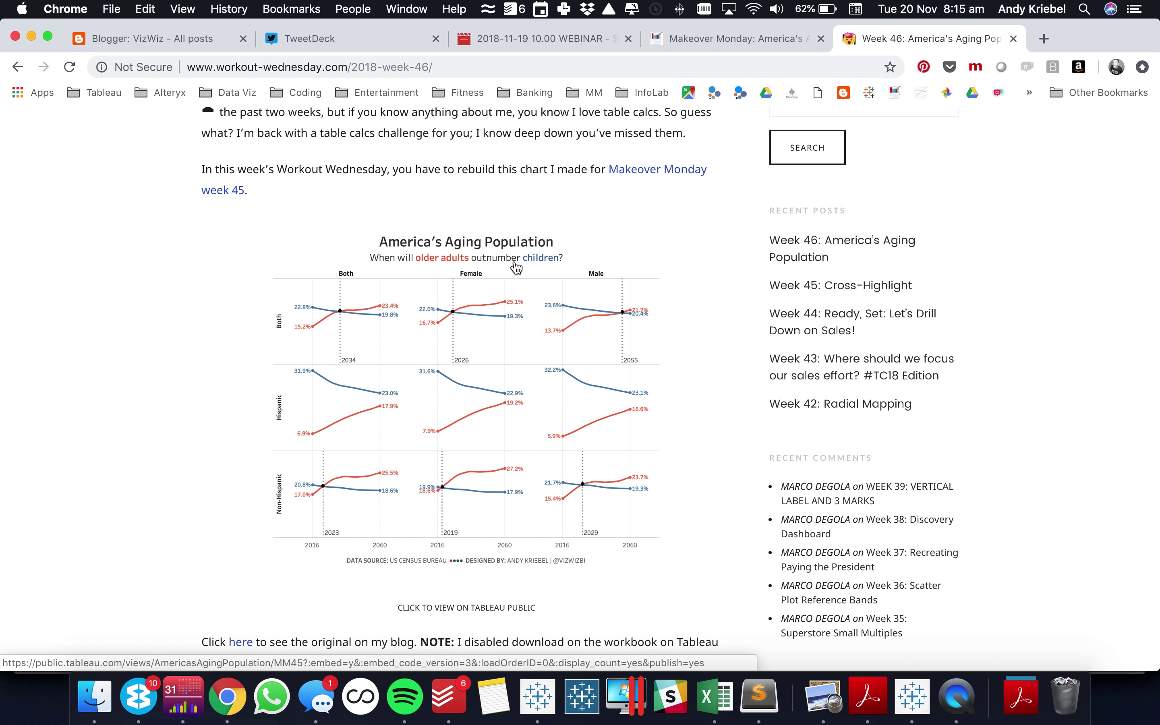
{"action": "key", "text": "super+Tab"}
{"action": "right_click", "coordinate": [521, 186]}
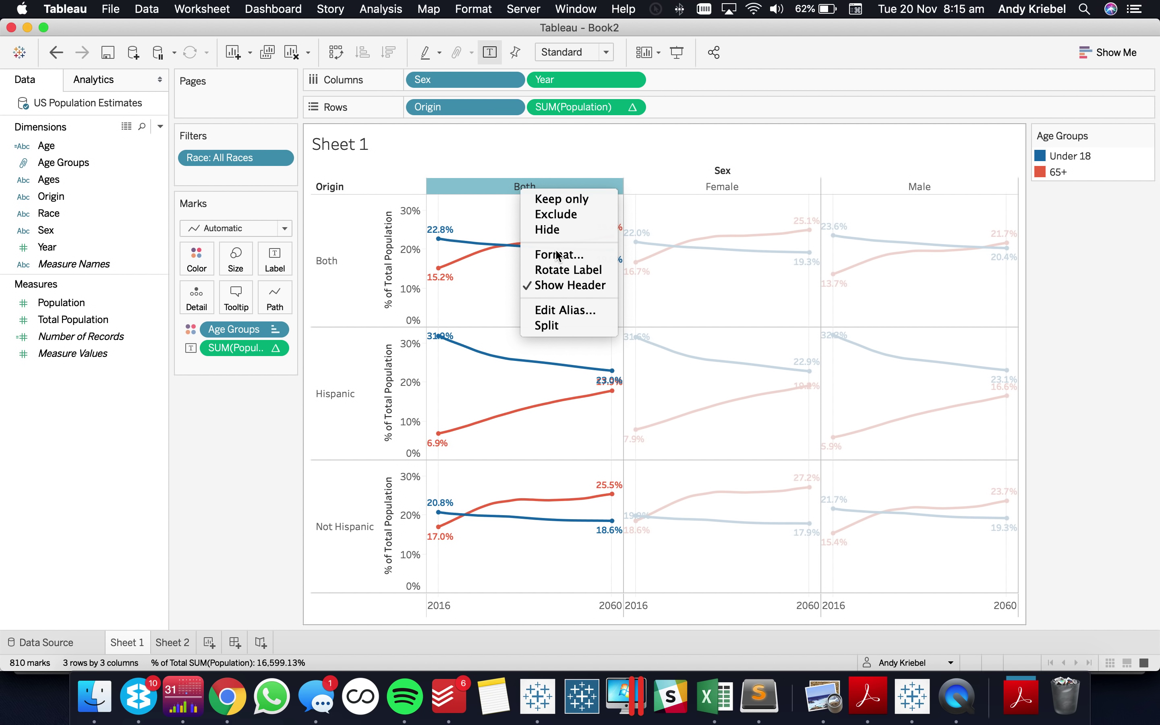
{"action": "left_click", "coordinate": [559, 254]}
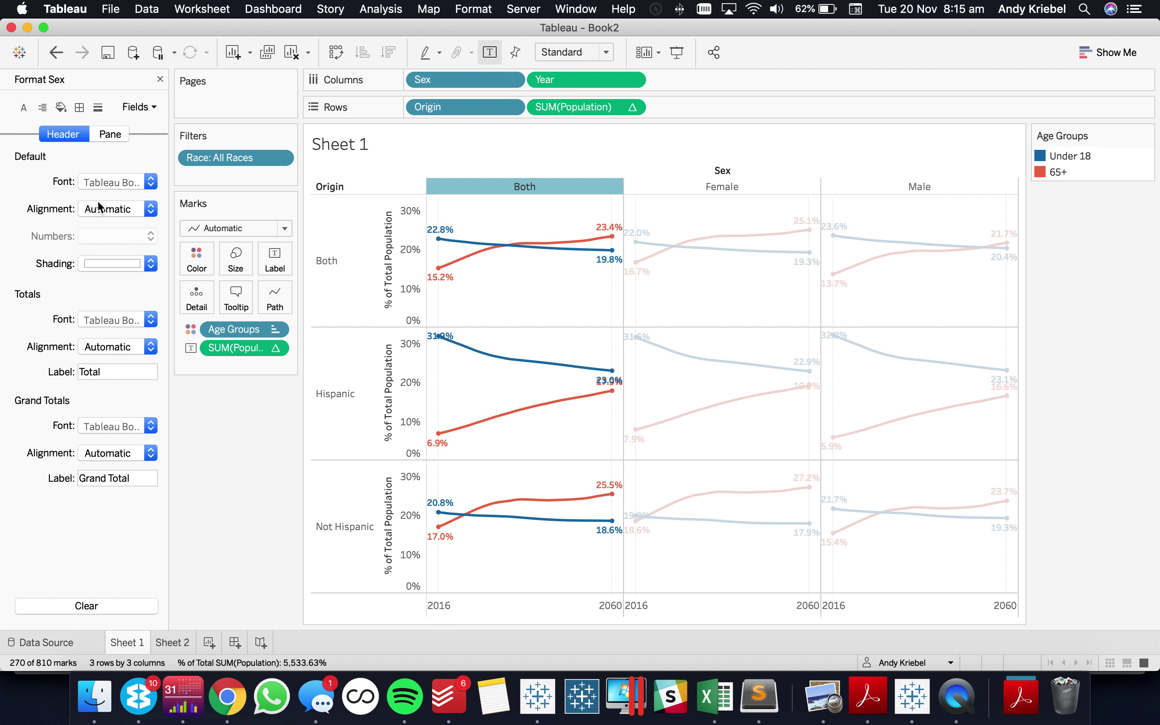
{"action": "left_click", "coordinate": [98, 183]}
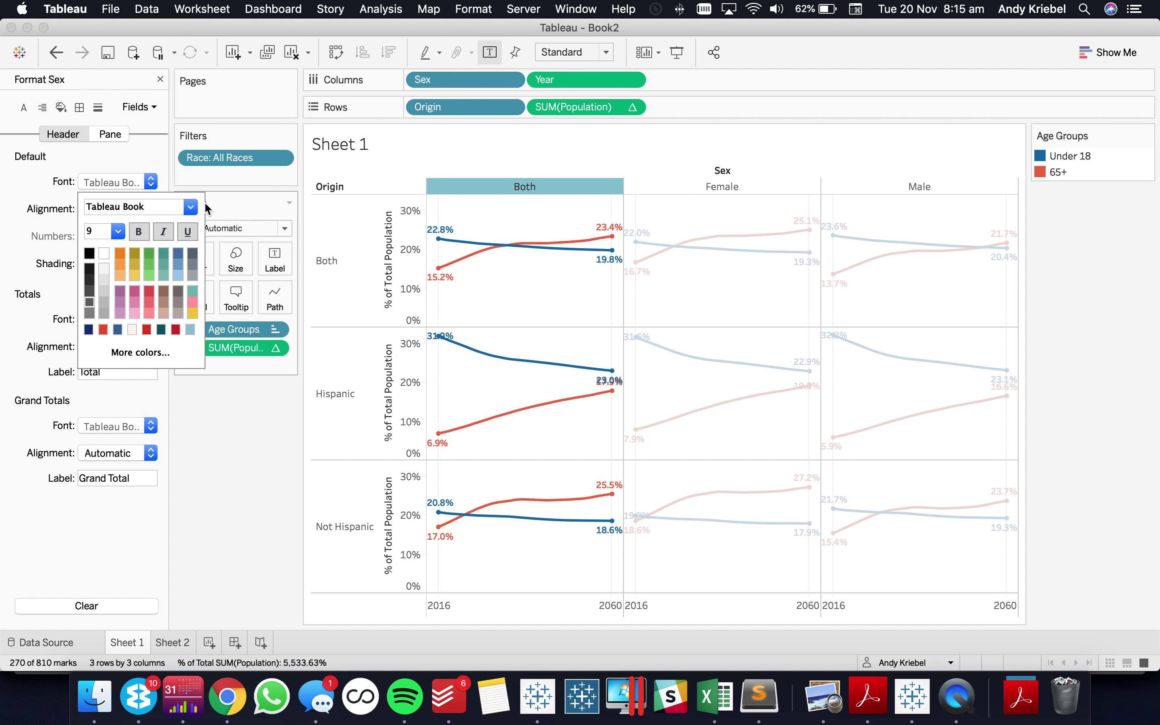
{"action": "left_click", "coordinate": [191, 208]}
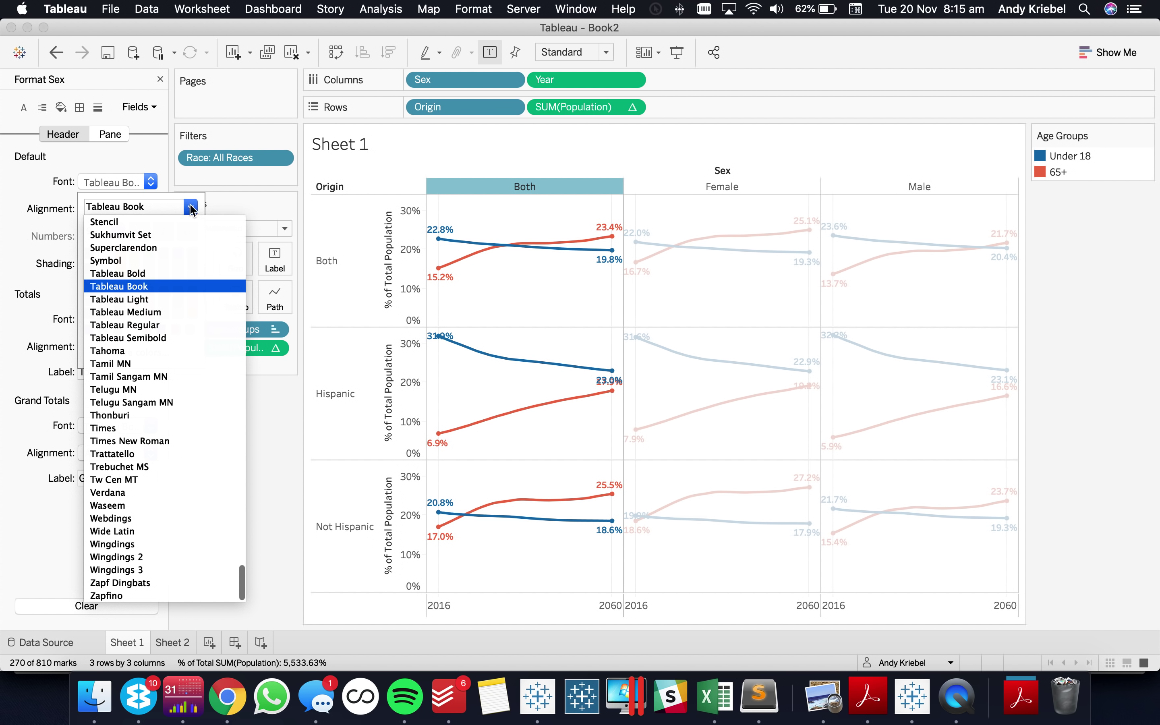
{"action": "left_click", "coordinate": [139, 312]}
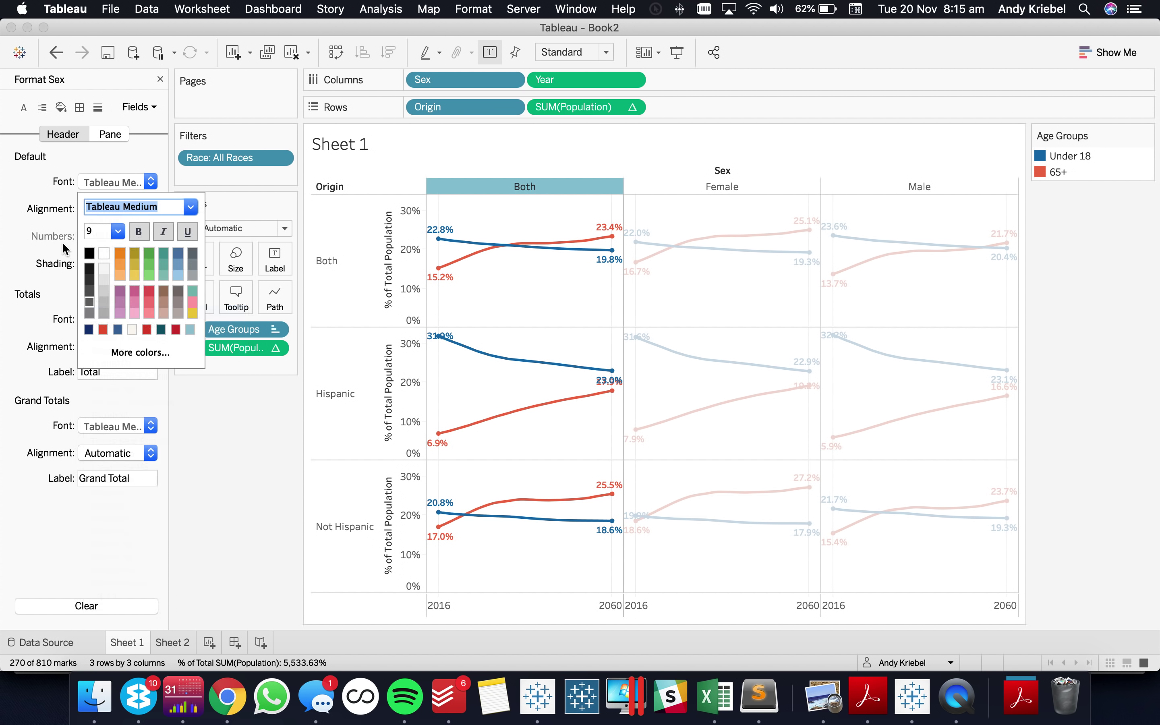
{"action": "left_click", "coordinate": [89, 253]}
- Format the Origin row headers in black Tableau Medium and rotate their labels to vertical
{"action": "left_click", "coordinate": [318, 279]}
{"action": "left_click", "coordinate": [318, 279]}
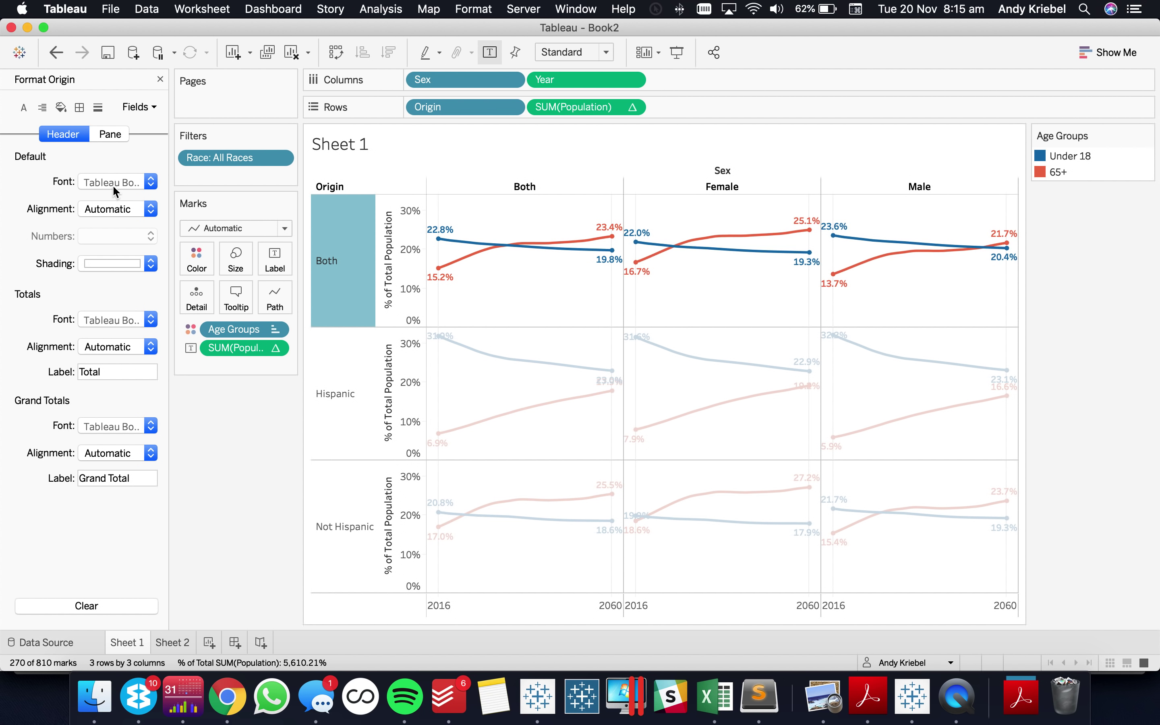
{"action": "left_click", "coordinate": [115, 182]}
{"action": "left_click", "coordinate": [190, 207]}
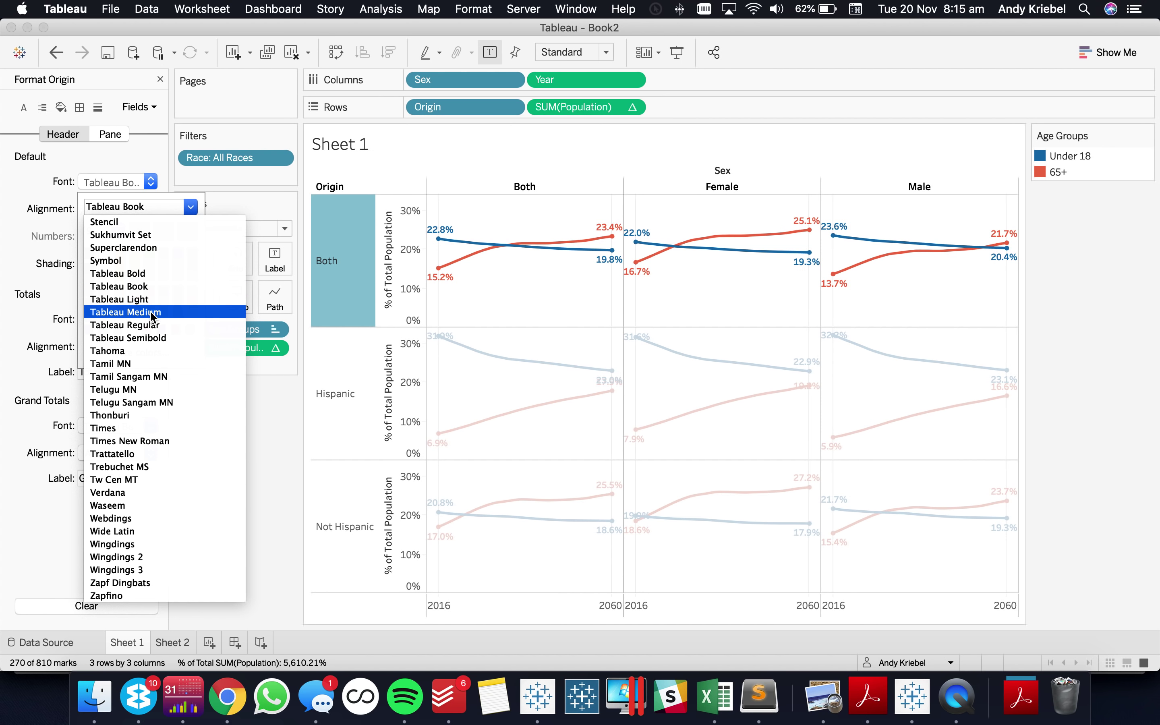
{"action": "left_click", "coordinate": [120, 313]}
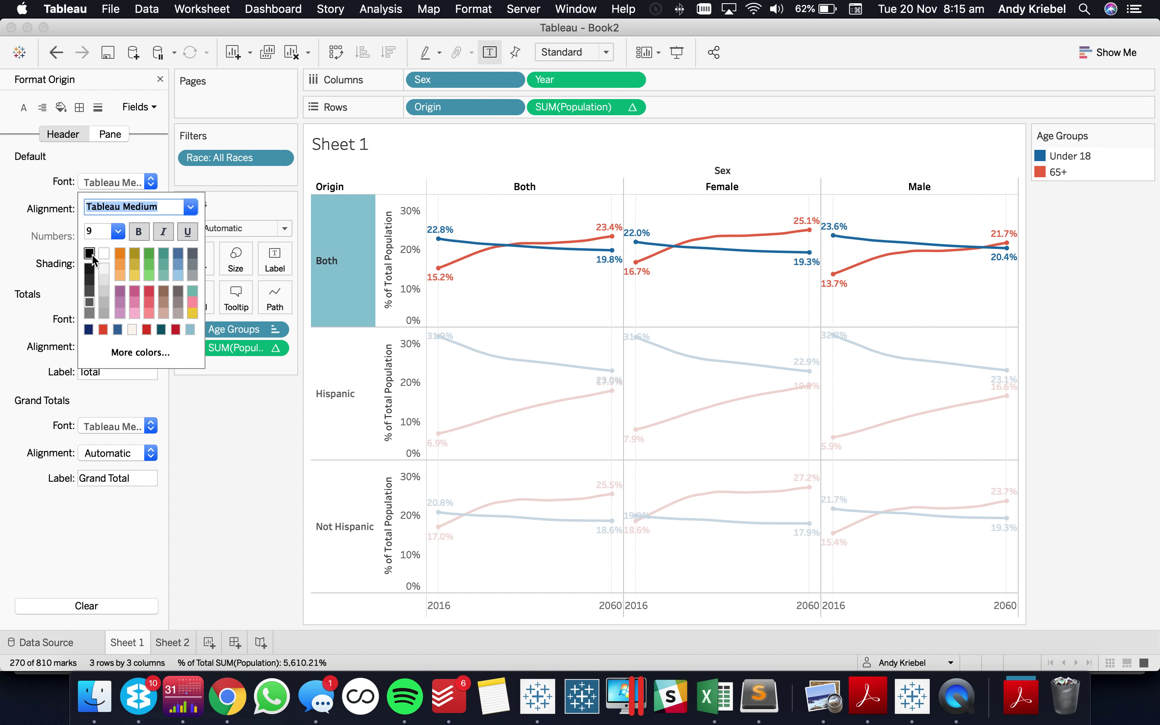
{"action": "left_click", "coordinate": [91, 255]}
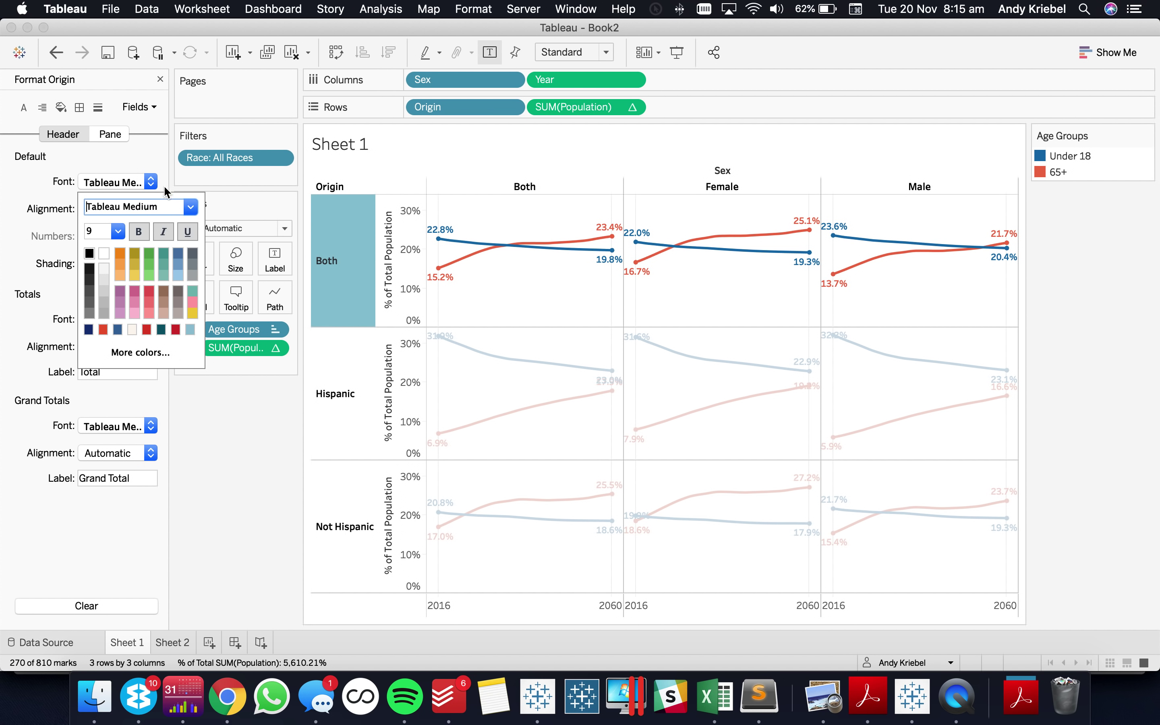
{"action": "left_click", "coordinate": [160, 80]}
{"action": "right_click", "coordinate": [336, 273]}
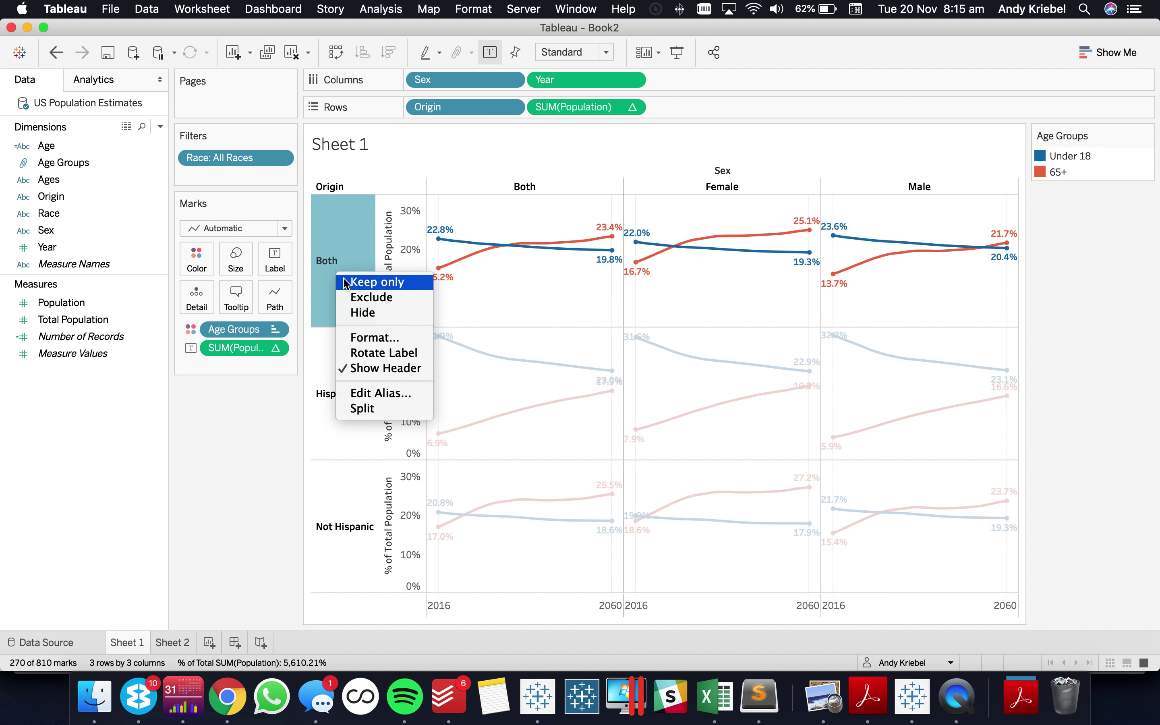
{"action": "left_click", "coordinate": [358, 353]}
- Hide the field labels for both rows and columns
{"action": "right_click", "coordinate": [317, 374]}
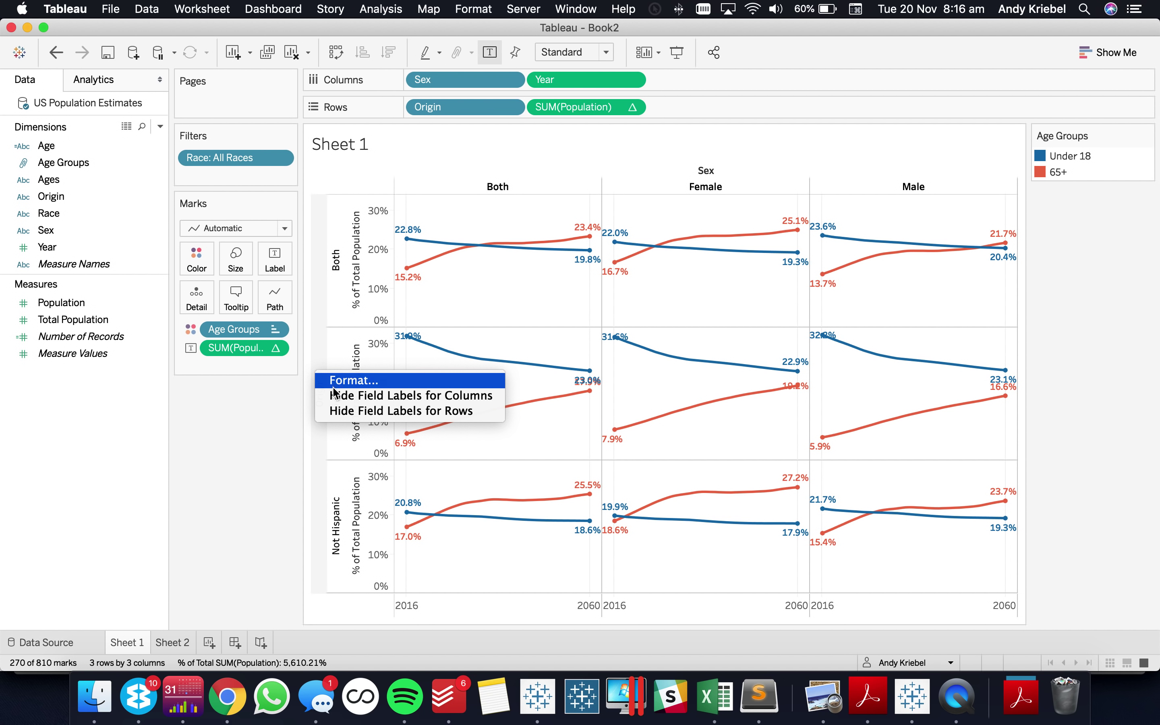
{"action": "left_click", "coordinate": [345, 410]}
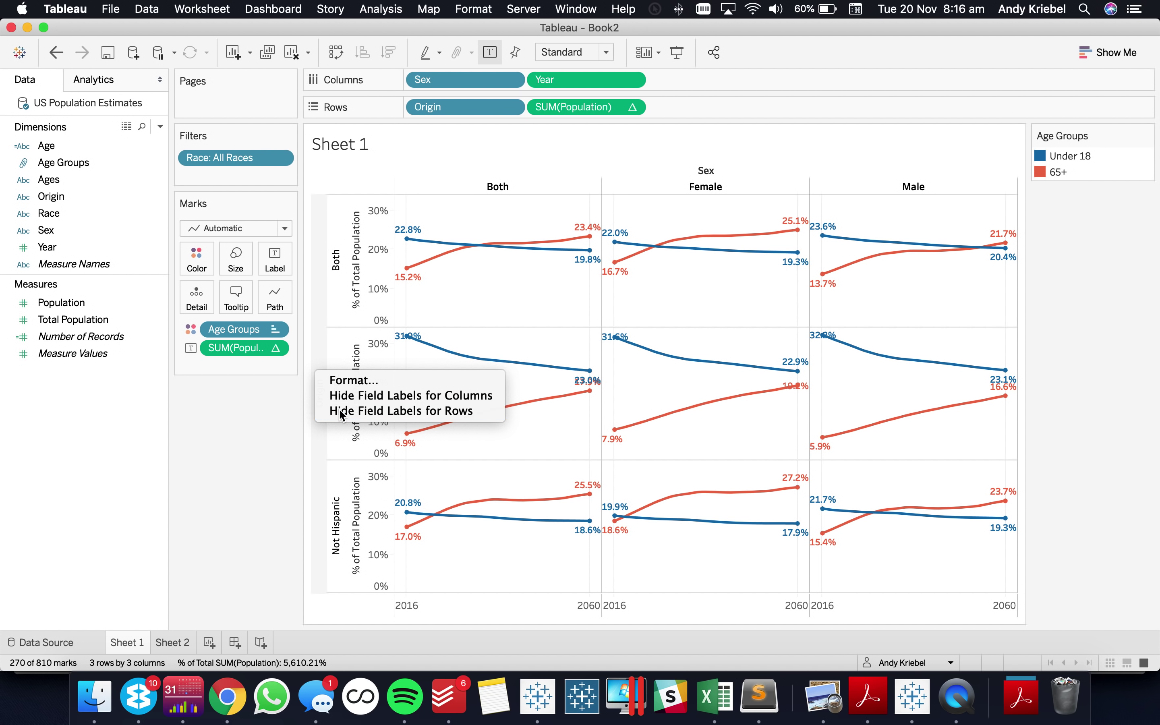
{"action": "right_click", "coordinate": [613, 171]}
{"action": "left_click", "coordinate": [681, 195]}
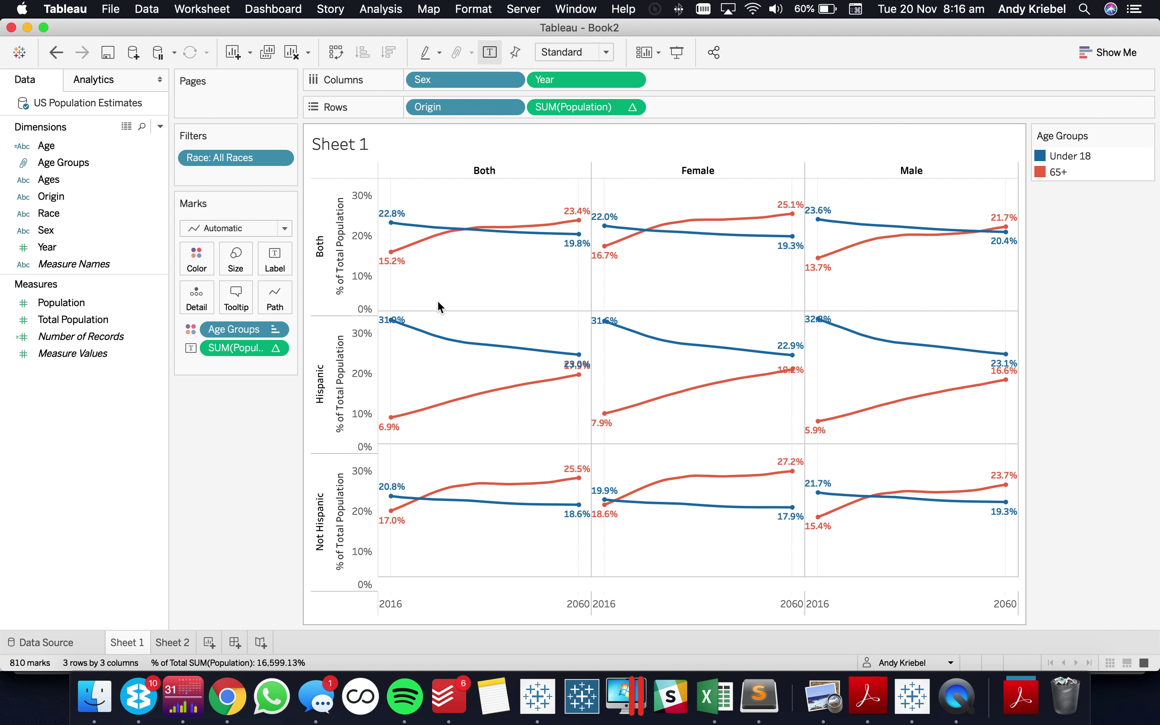
- Hide the axis header of the percent-of-total Population and switch to the browser to compare with the reference chart
{"action": "left_click", "coordinate": [632, 107]}
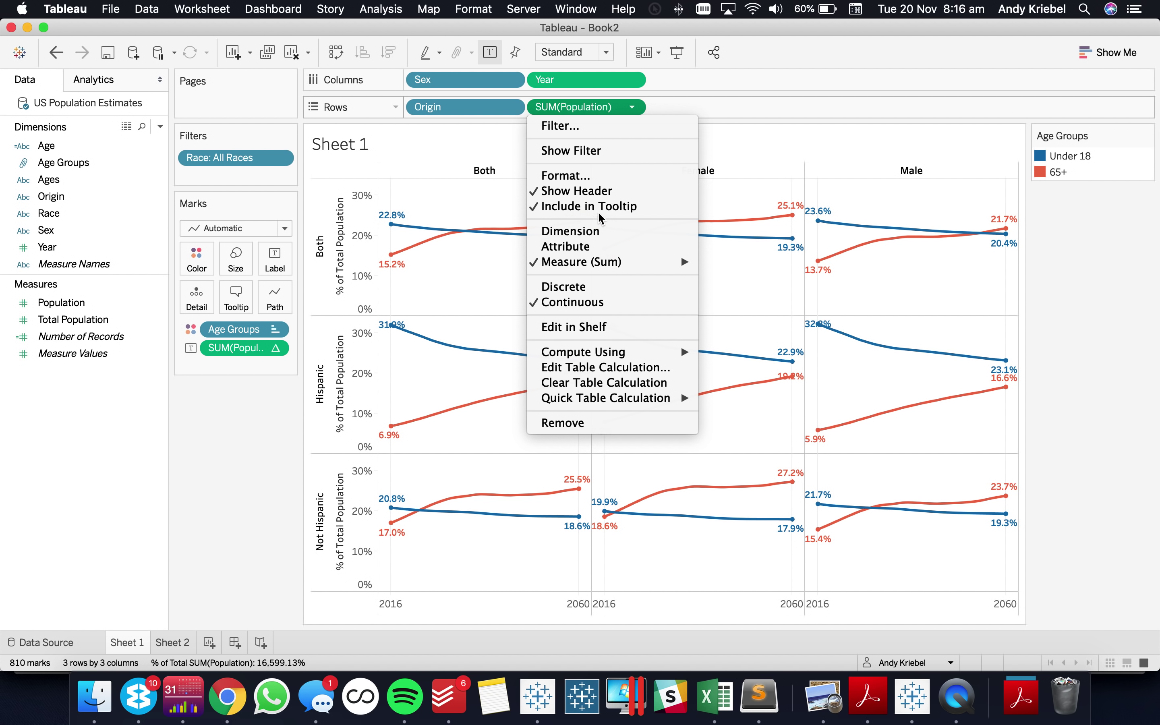
{"action": "left_click", "coordinate": [593, 192]}
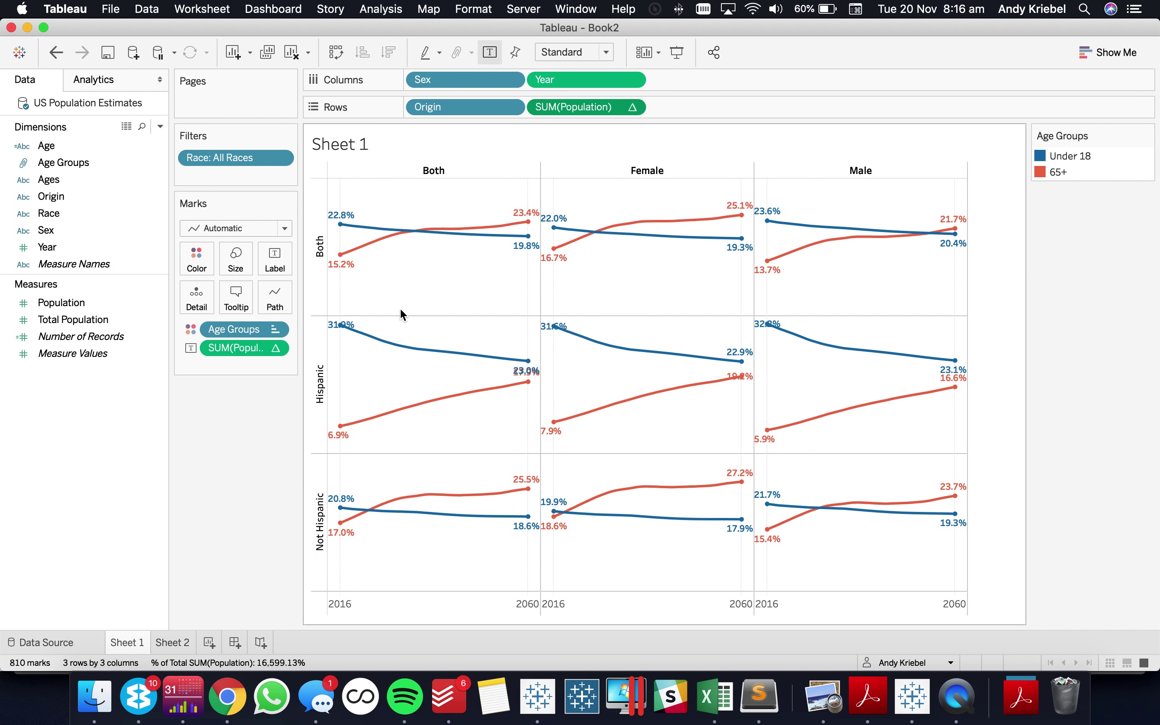
{"action": "key", "text": "super+Tab"}
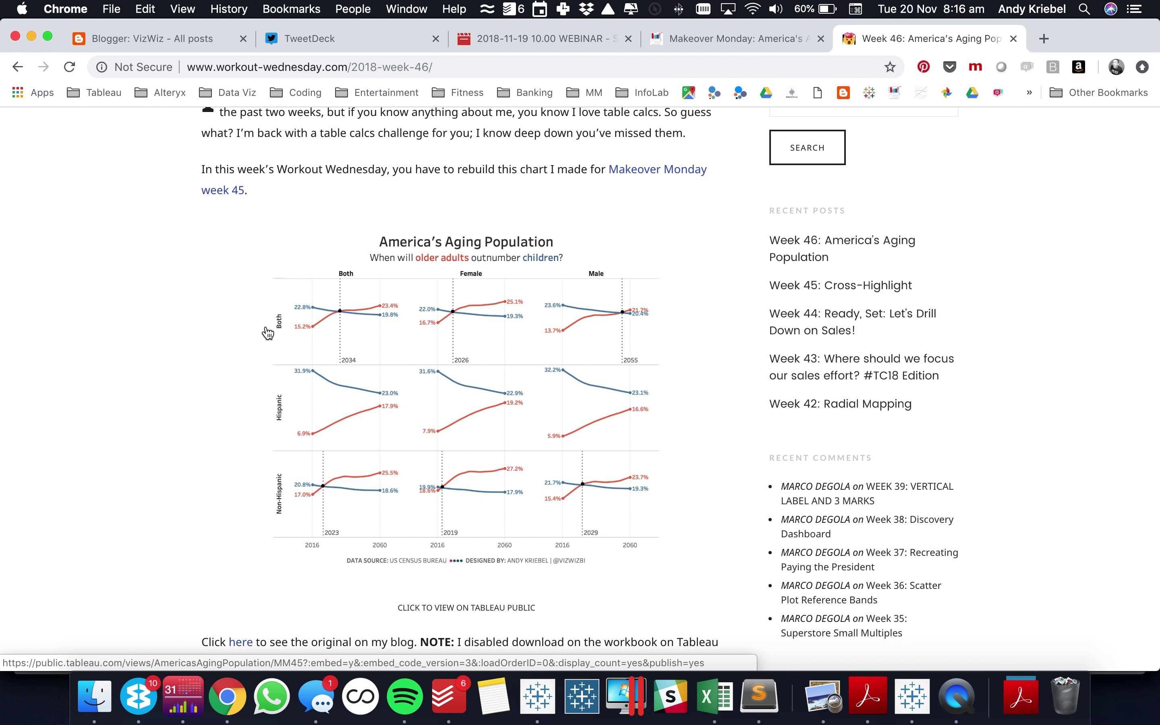
- Switch back to Tableau, create a Min Buffer field as WINDOW_MIN(ATTR([Year]))-20, and add it to the marks' detail
{"action": "key", "text": "super+Tab"}
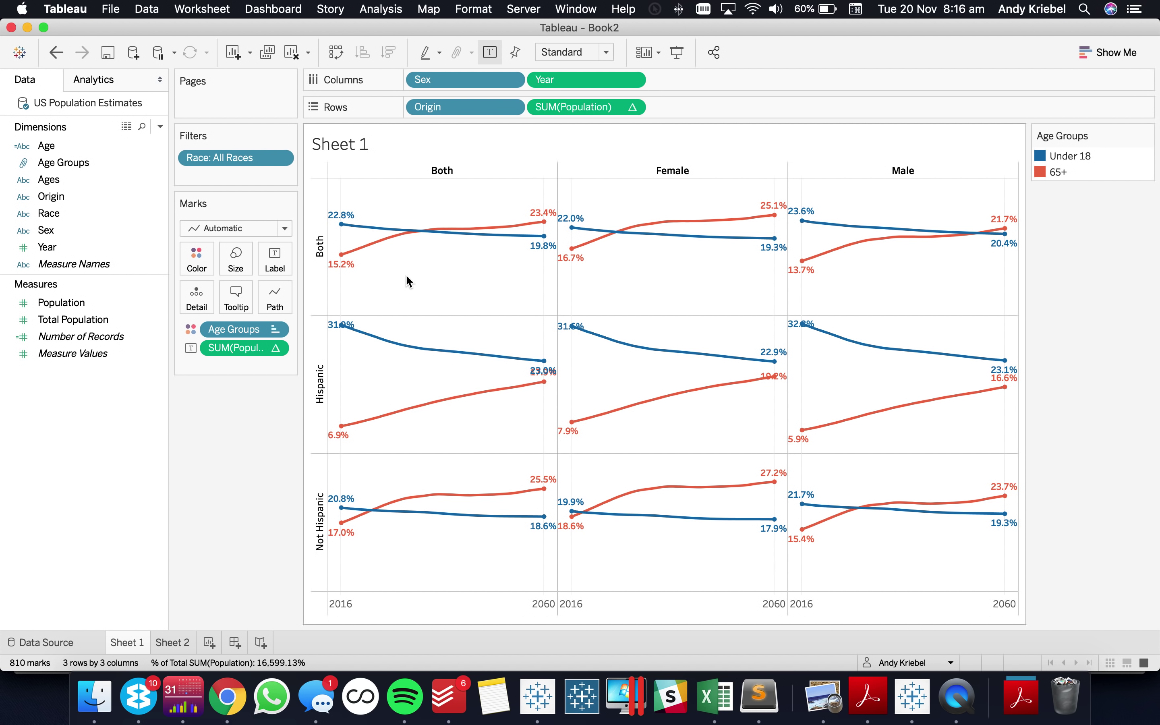
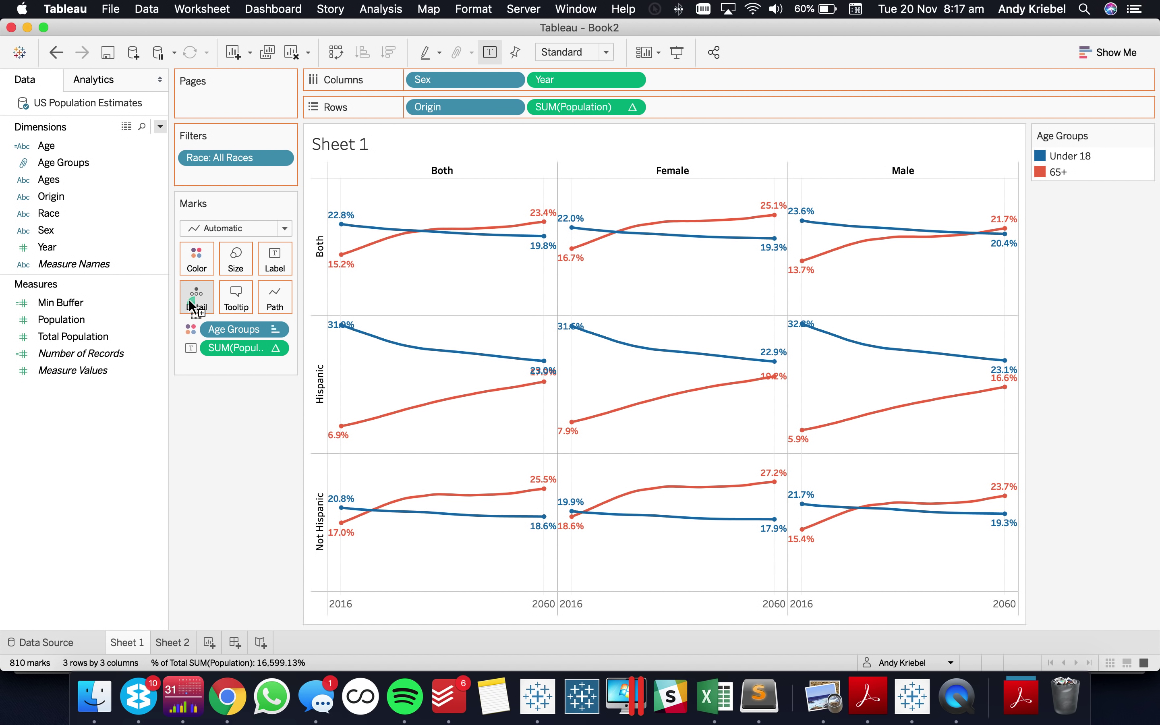
{"action": "mouse_move", "coordinate": [341, 258]}
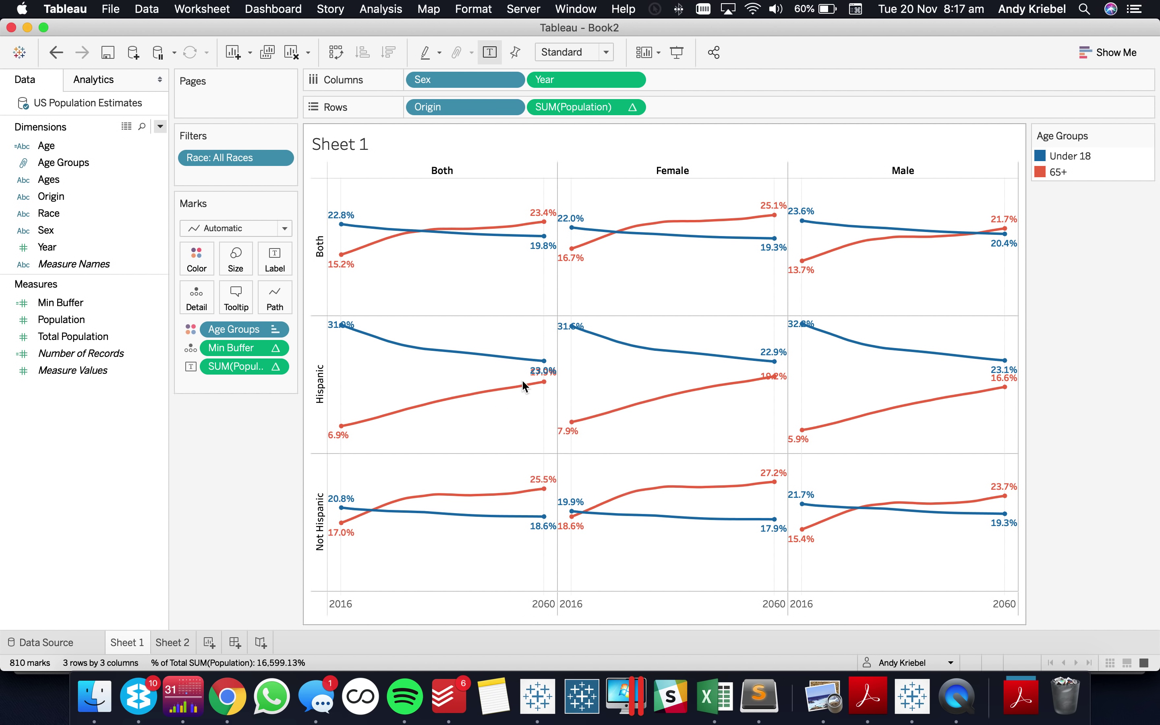
- Try computing Min Buffer using Specific Dimensions with both Sex and Year cleared
{"action": "left_click", "coordinate": [275, 347]}
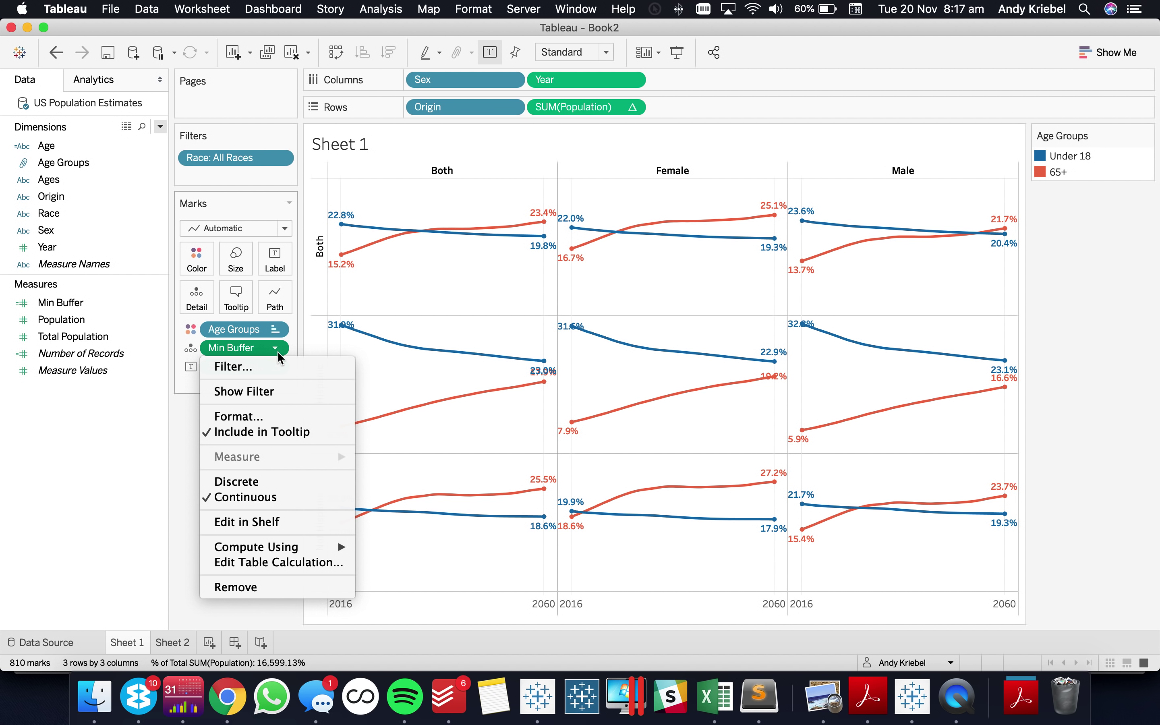
{"action": "left_click", "coordinate": [265, 563]}
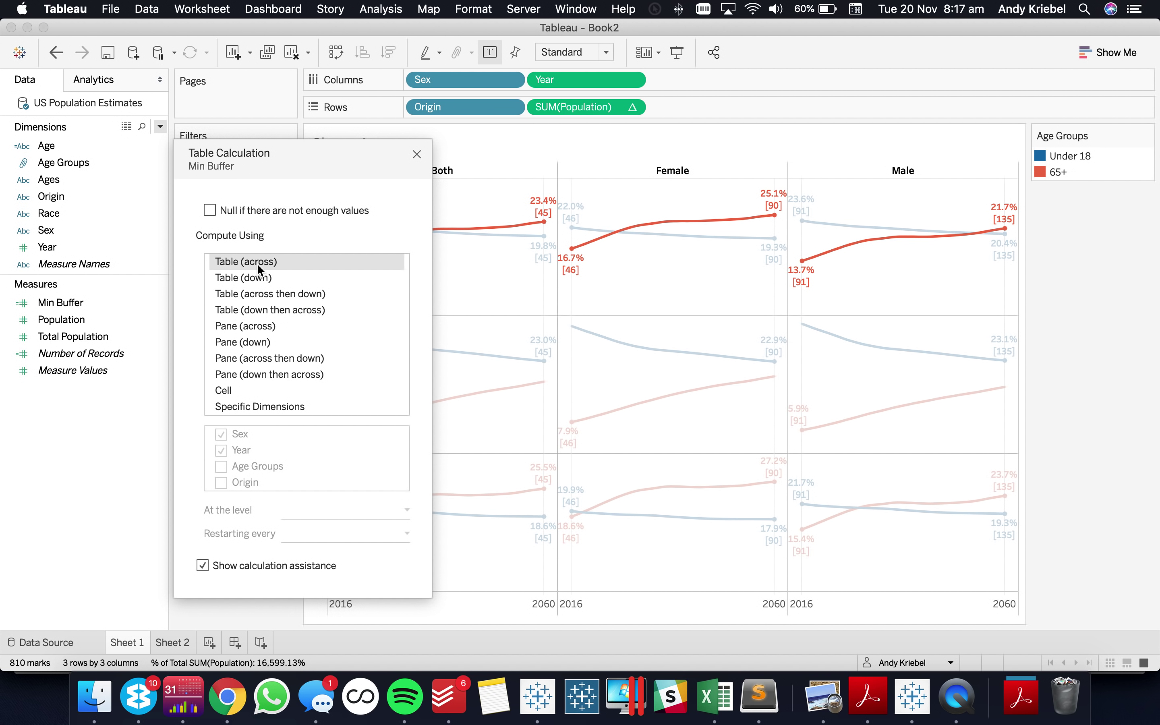
{"action": "left_click", "coordinate": [241, 409]}
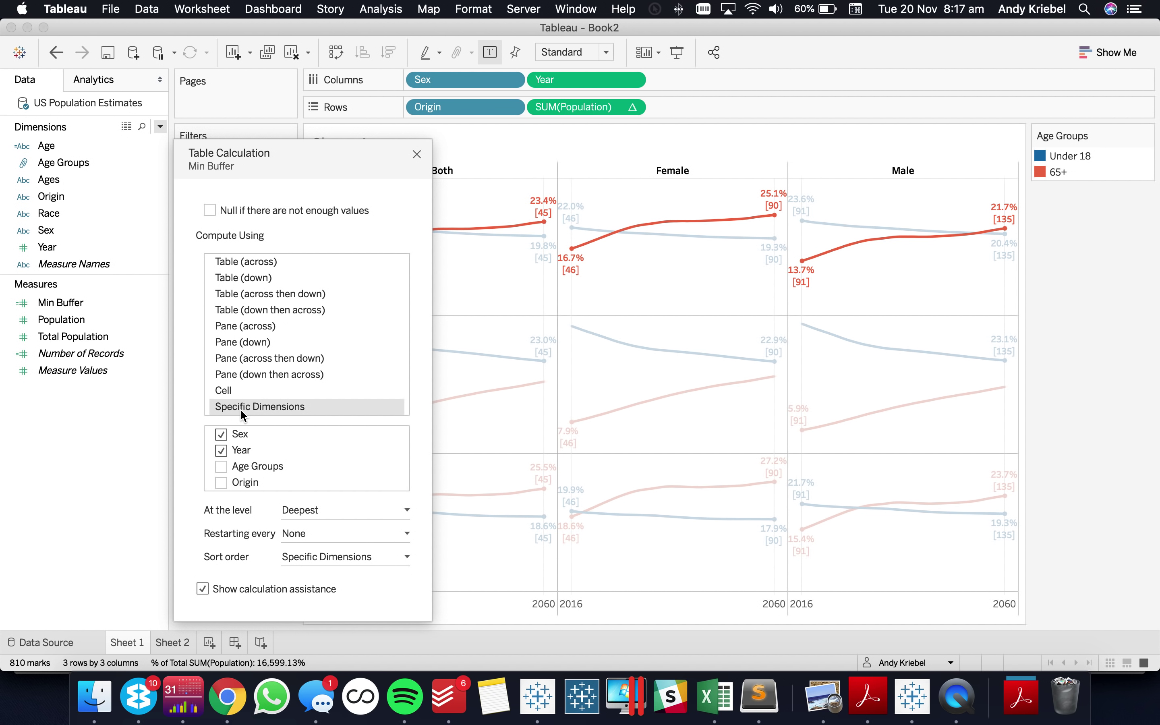
{"action": "left_click", "coordinate": [221, 435]}
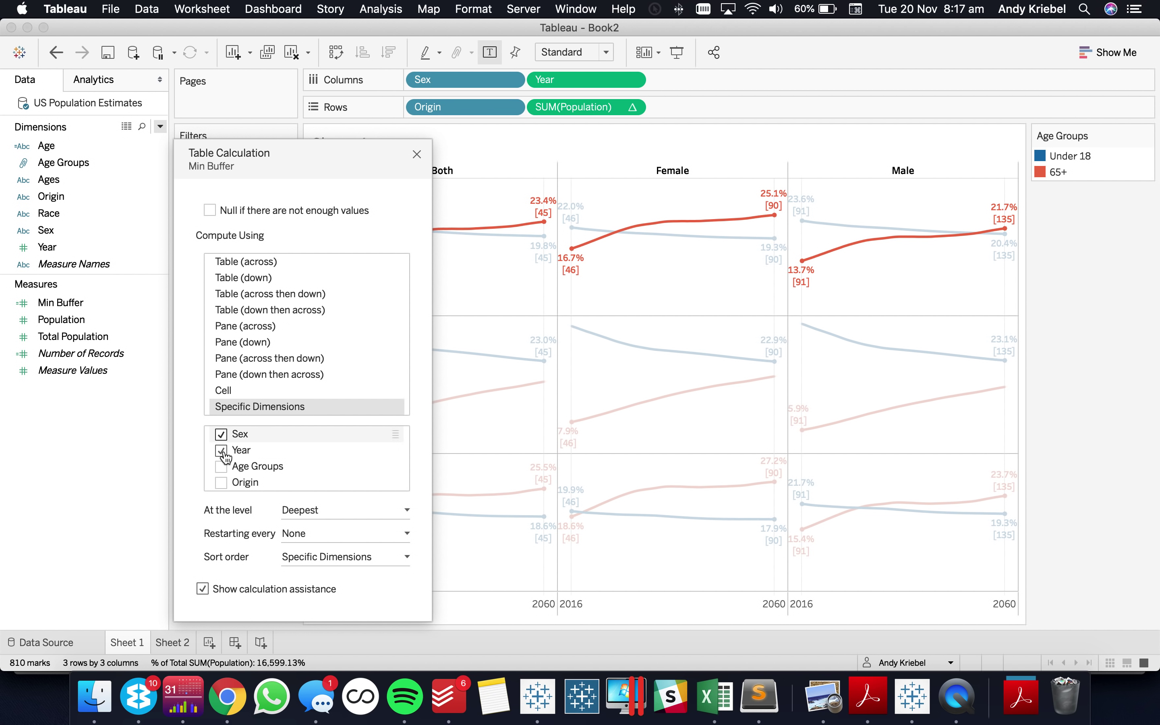
{"action": "left_click", "coordinate": [221, 450]}
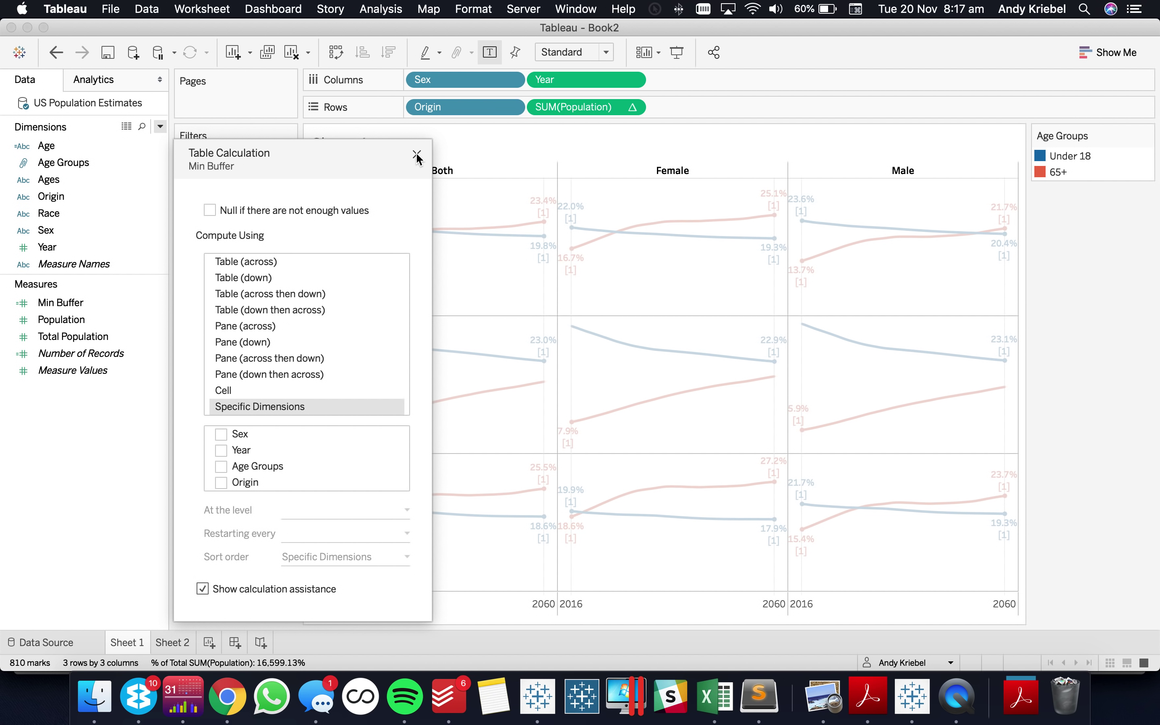
{"action": "left_click", "coordinate": [416, 156]}
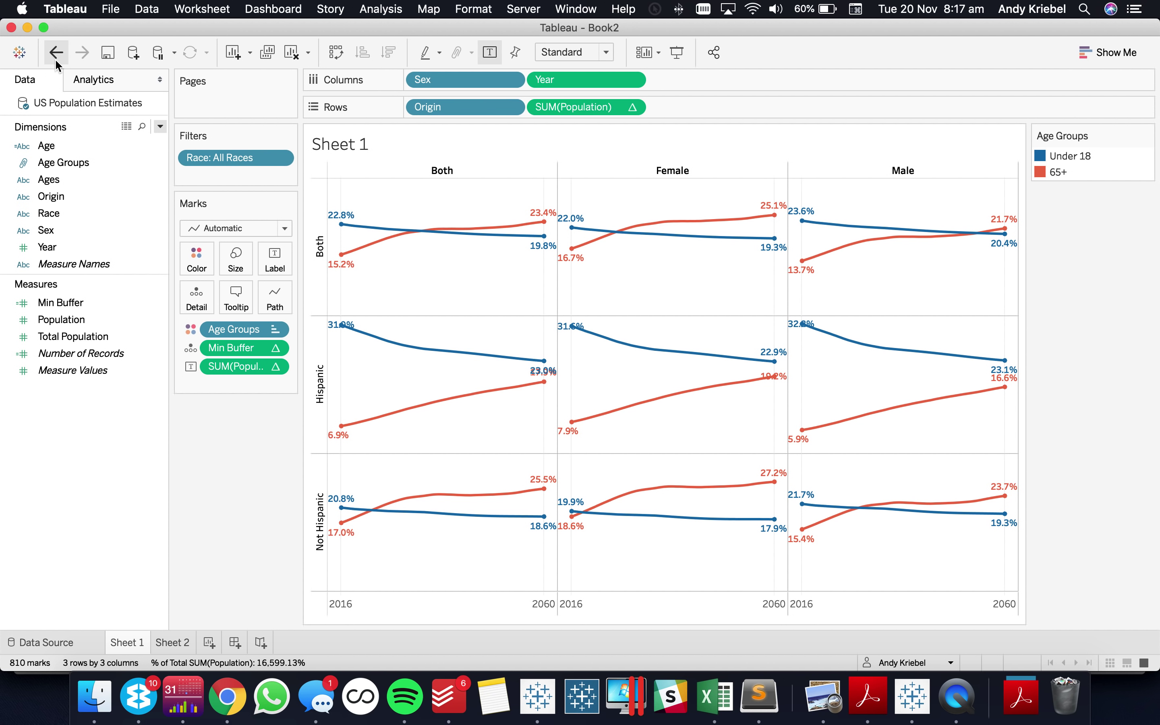
- Set the Min Buffer table calculation to compute using Specific Dimensions with Sex and Year, and check the result on the chart
{"action": "left_click", "coordinate": [276, 347]}
{"action": "left_click", "coordinate": [267, 561]}
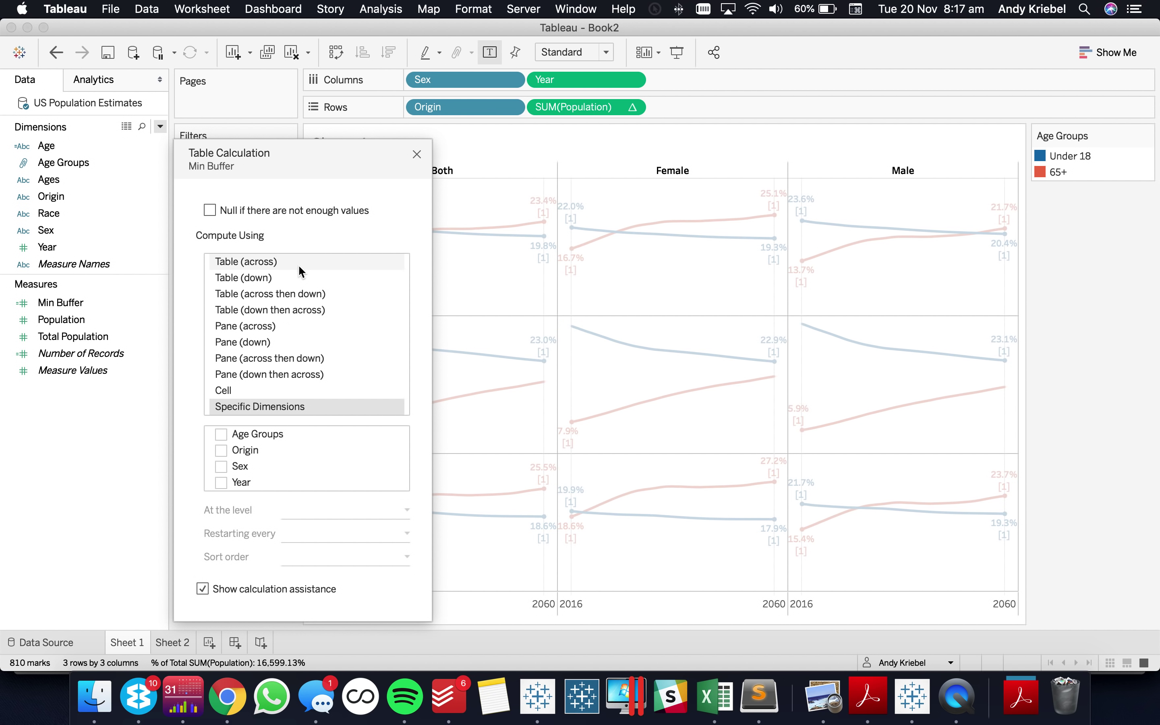
{"action": "left_click", "coordinate": [300, 266]}
{"action": "left_click", "coordinate": [254, 409]}
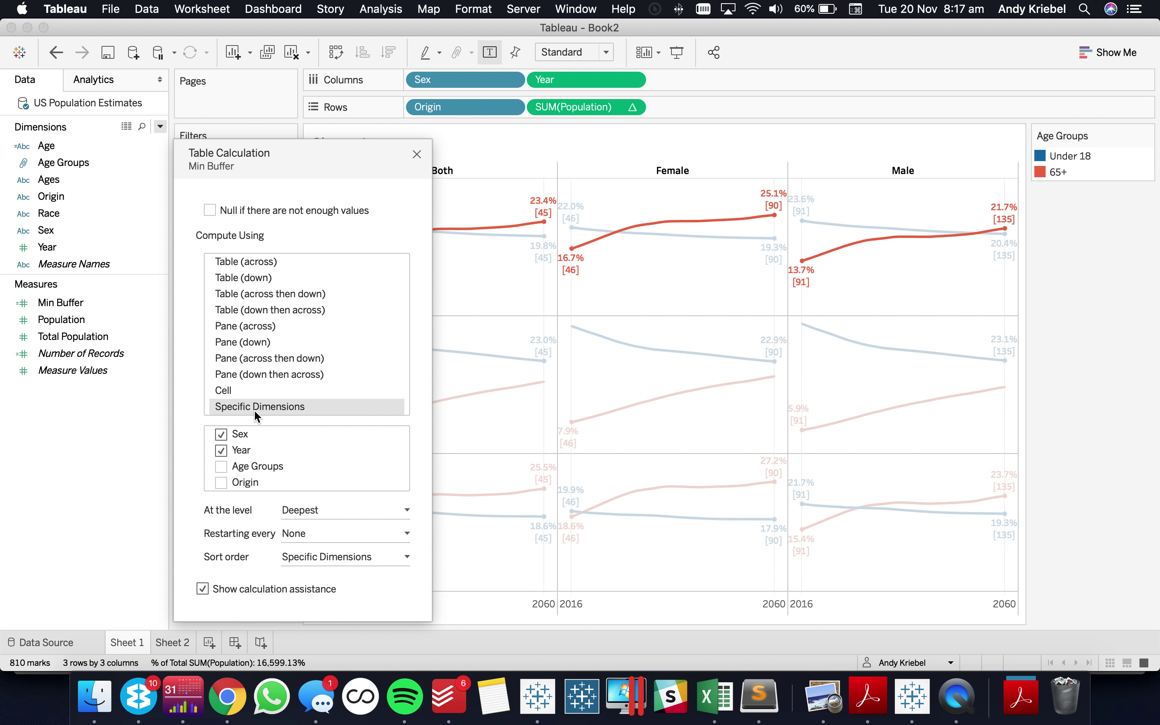
{"action": "left_click", "coordinate": [417, 154]}
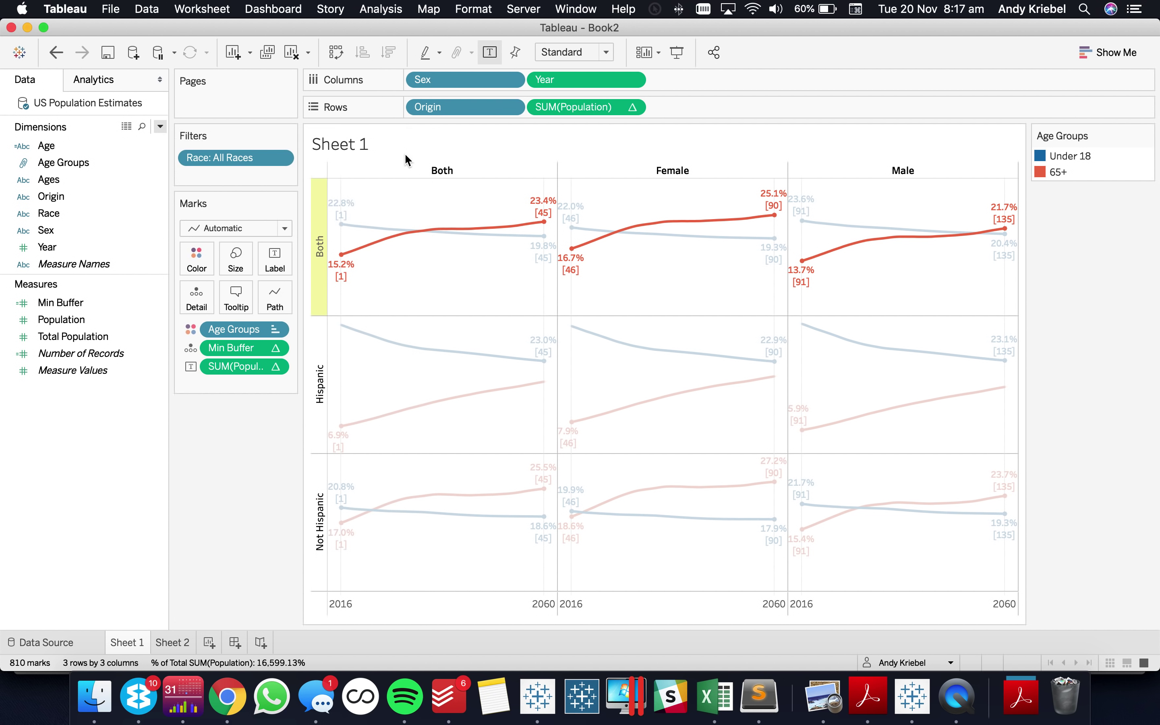
{"action": "mouse_move", "coordinate": [344, 259]}
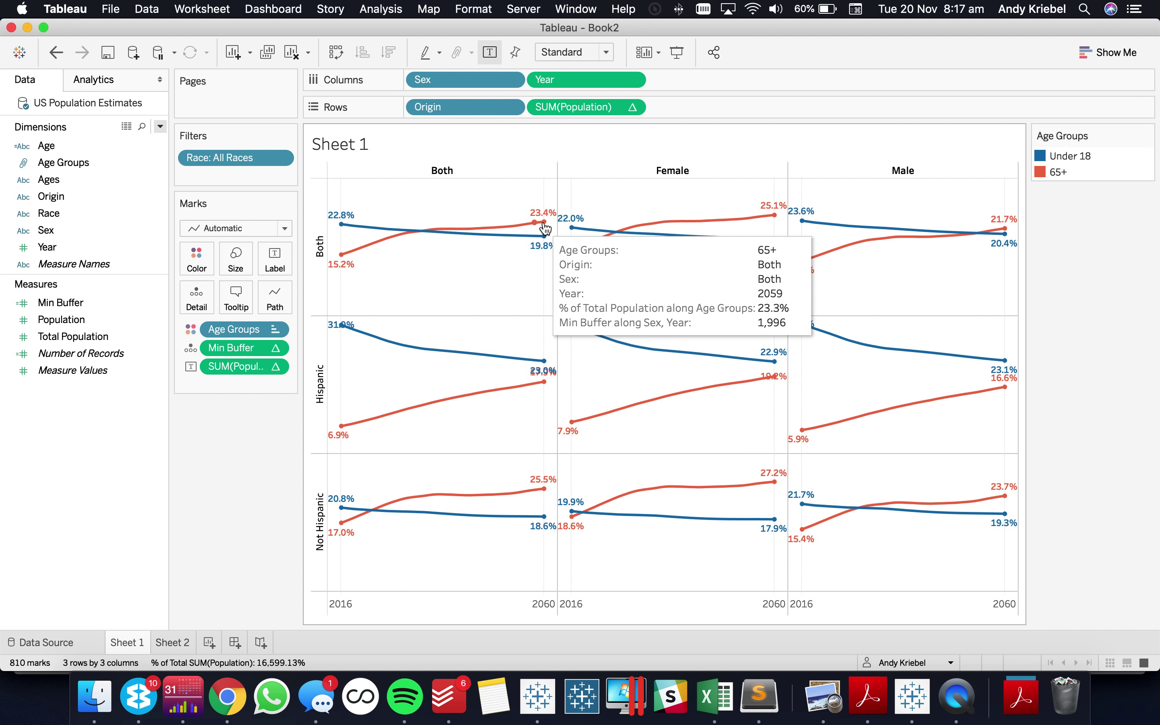
- Add an entire-table reference line on Year at the average Min Buffer, with no label and no recalculated line for selected points
{"action": "left_click", "coordinate": [79, 83]}
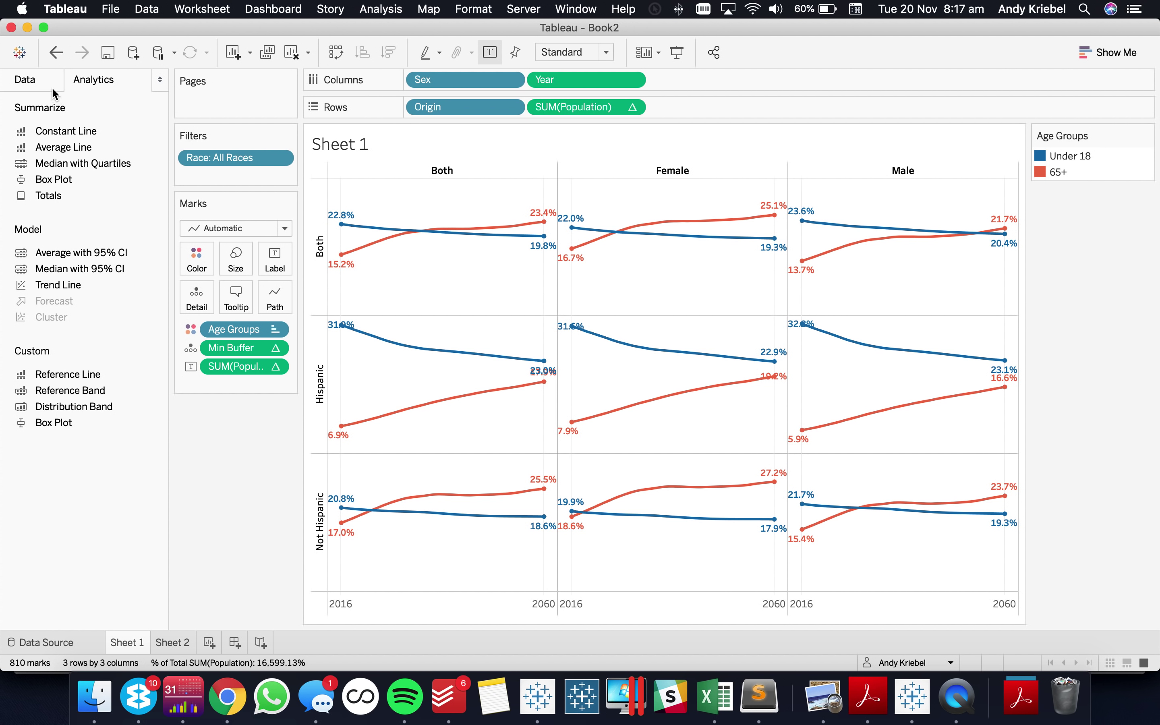
{"action": "left_click_drag", "start_coordinate": [70, 378], "coordinate": [448, 240]}
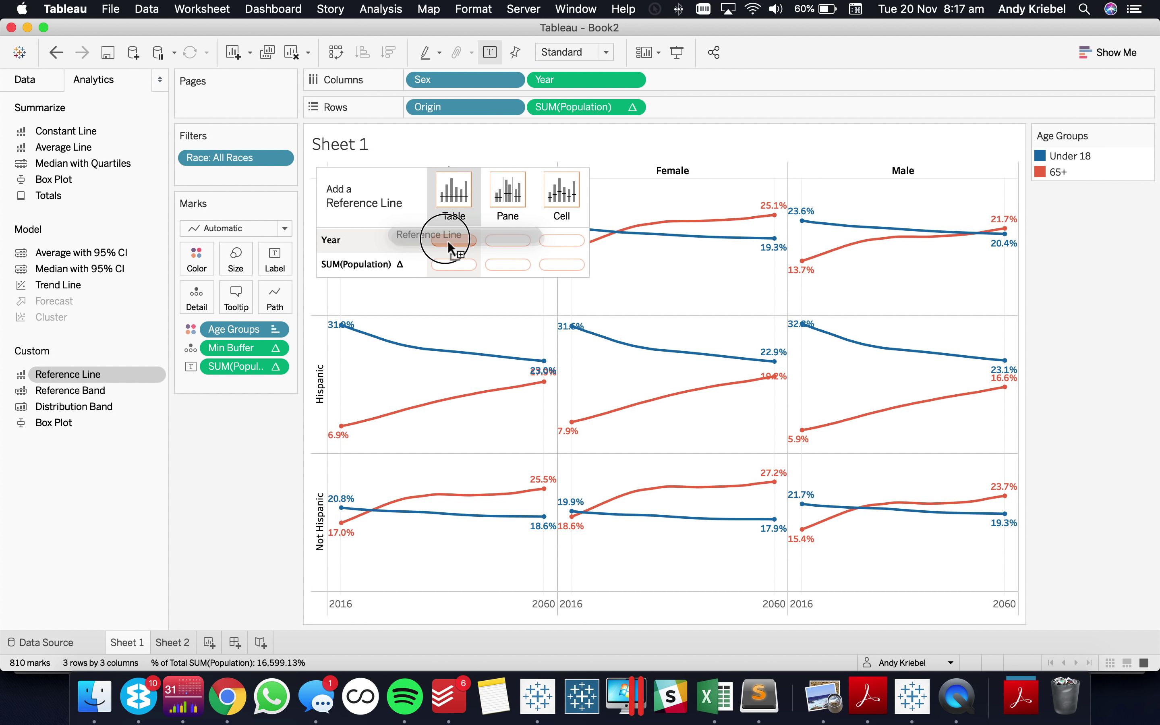
{"action": "left_click_drag", "start_coordinate": [448, 240], "coordinate": [444, 237]}
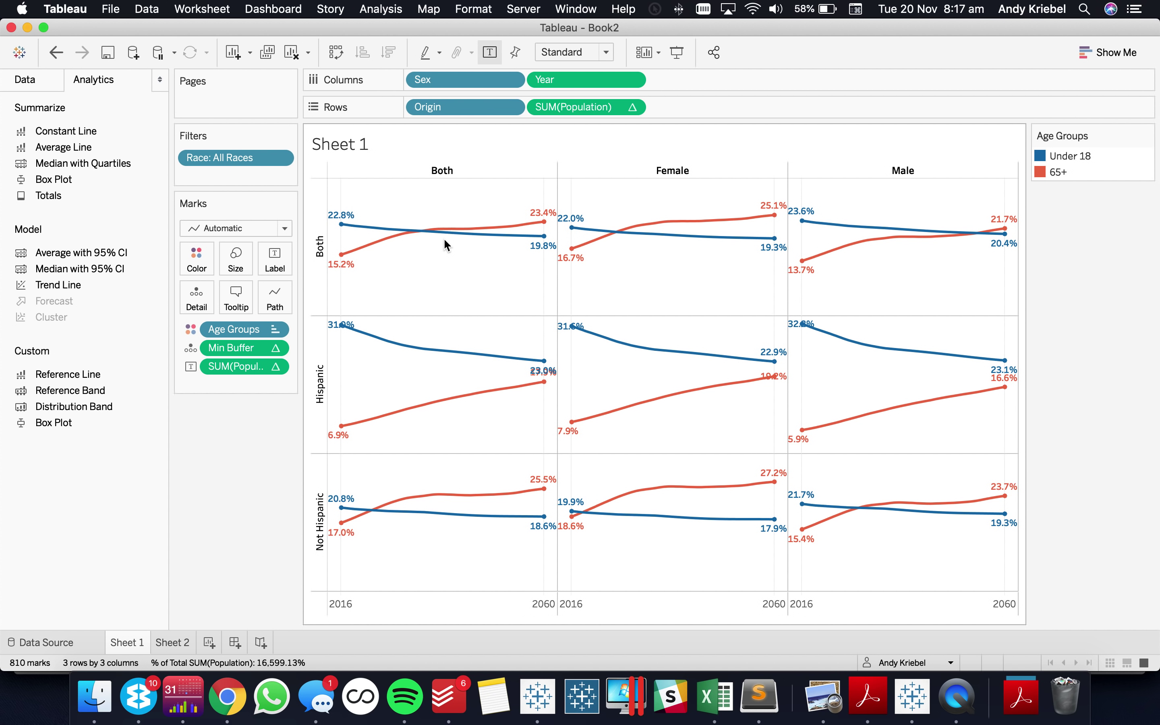
{"action": "left_click", "coordinate": [430, 274]}
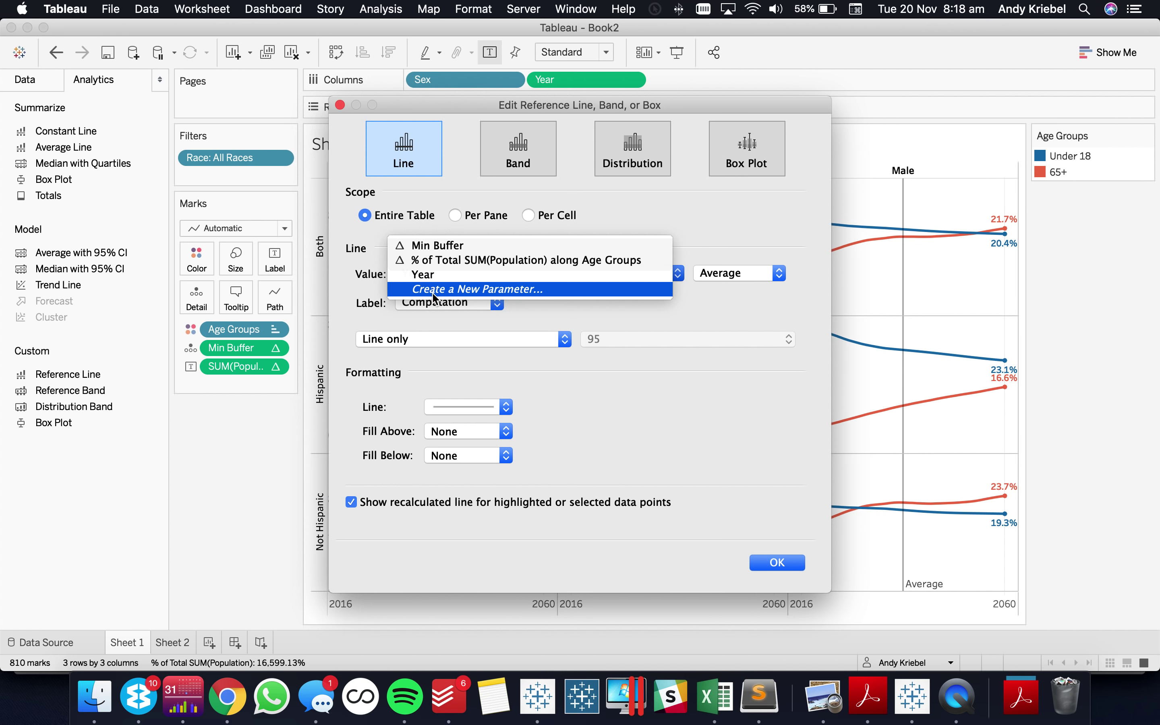
{"action": "left_click", "coordinate": [434, 246]}
{"action": "left_click", "coordinate": [450, 303]}
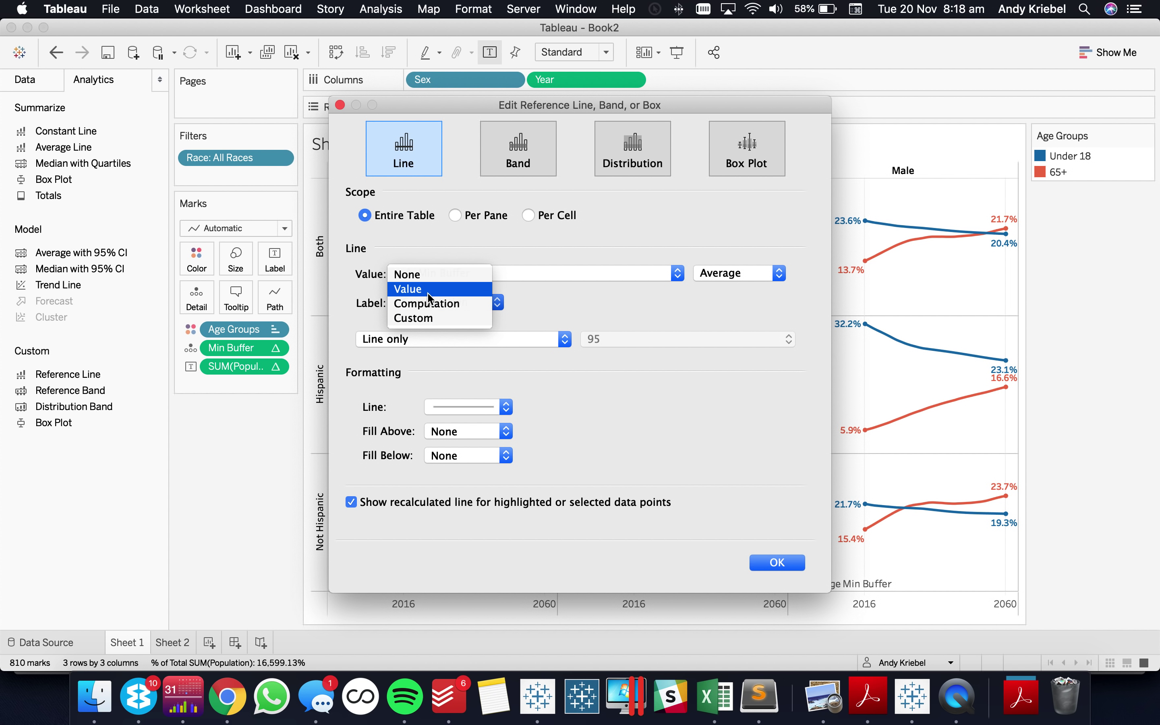
{"action": "left_click", "coordinate": [424, 281]}
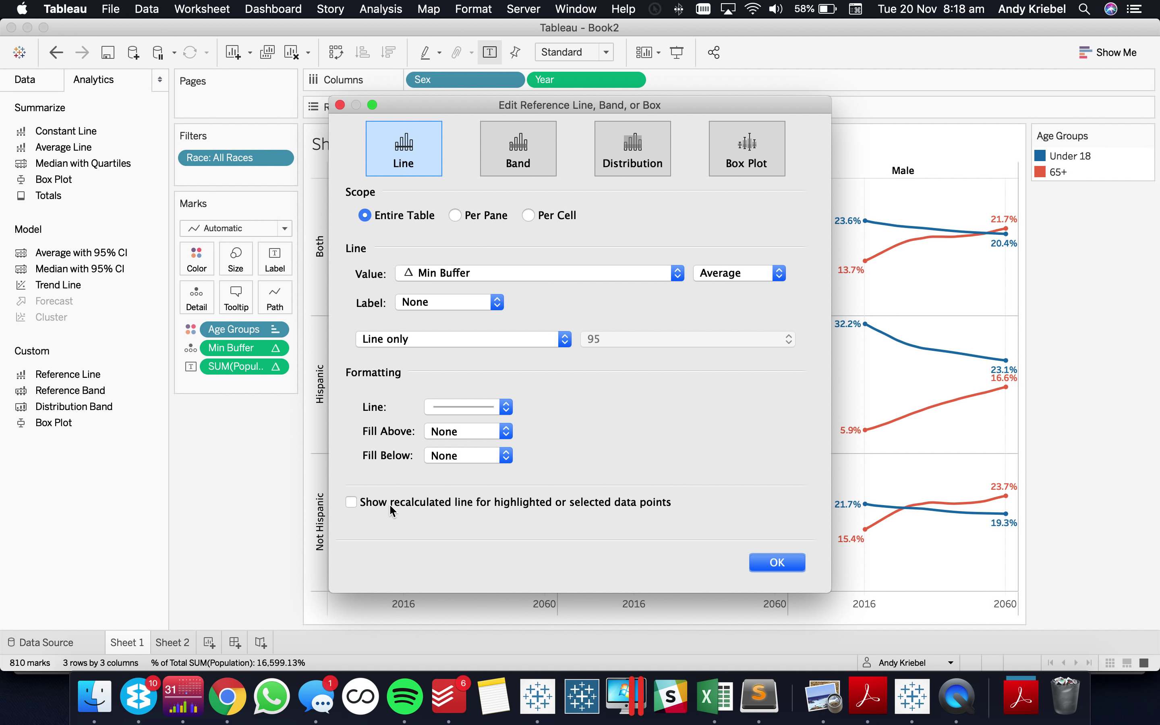
{"action": "left_click", "coordinate": [761, 560]}
{"action": "mouse_move", "coordinate": [344, 317]}
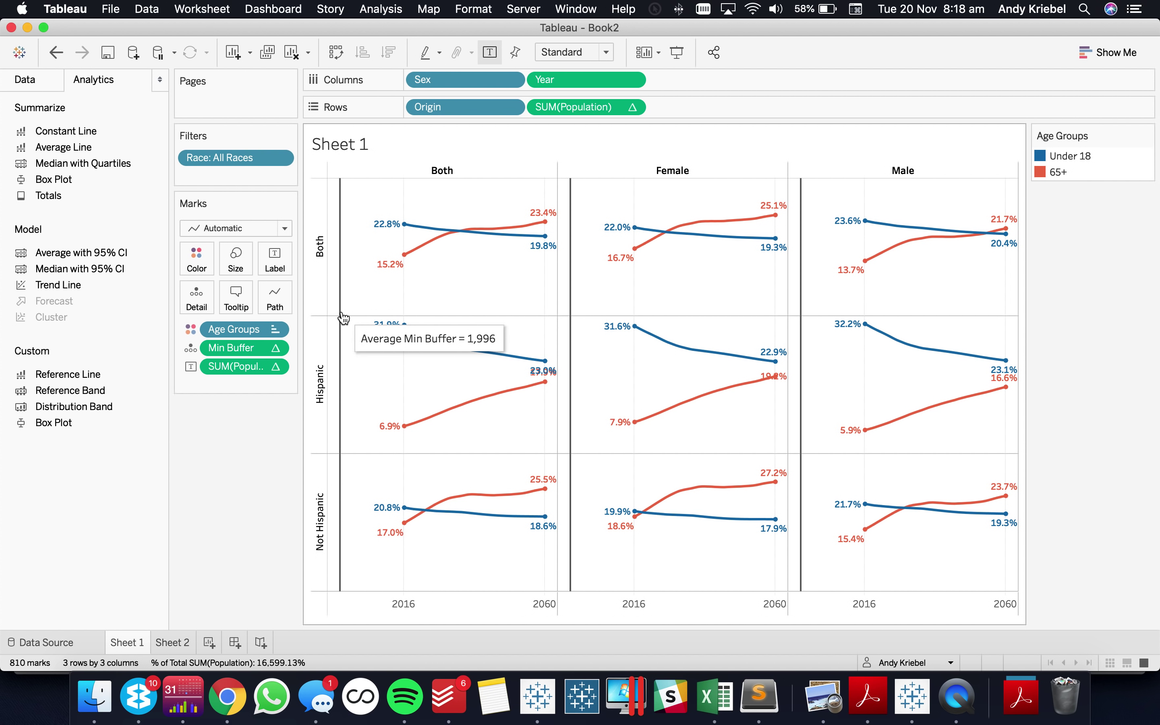
- Duplicate the Min Buffer measure
{"action": "left_click", "coordinate": [38, 86]}
{"action": "left_click", "coordinate": [63, 303]}
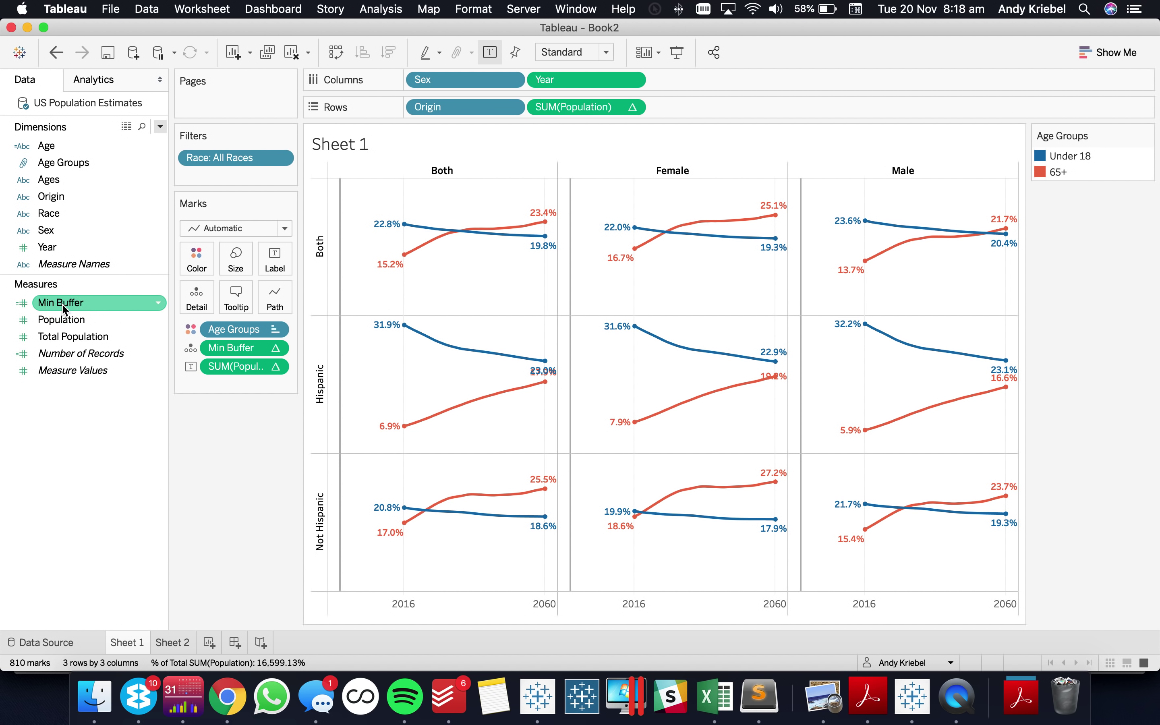
{"action": "right_click", "coordinate": [63, 303]}
{"action": "left_click", "coordinate": [113, 396]}
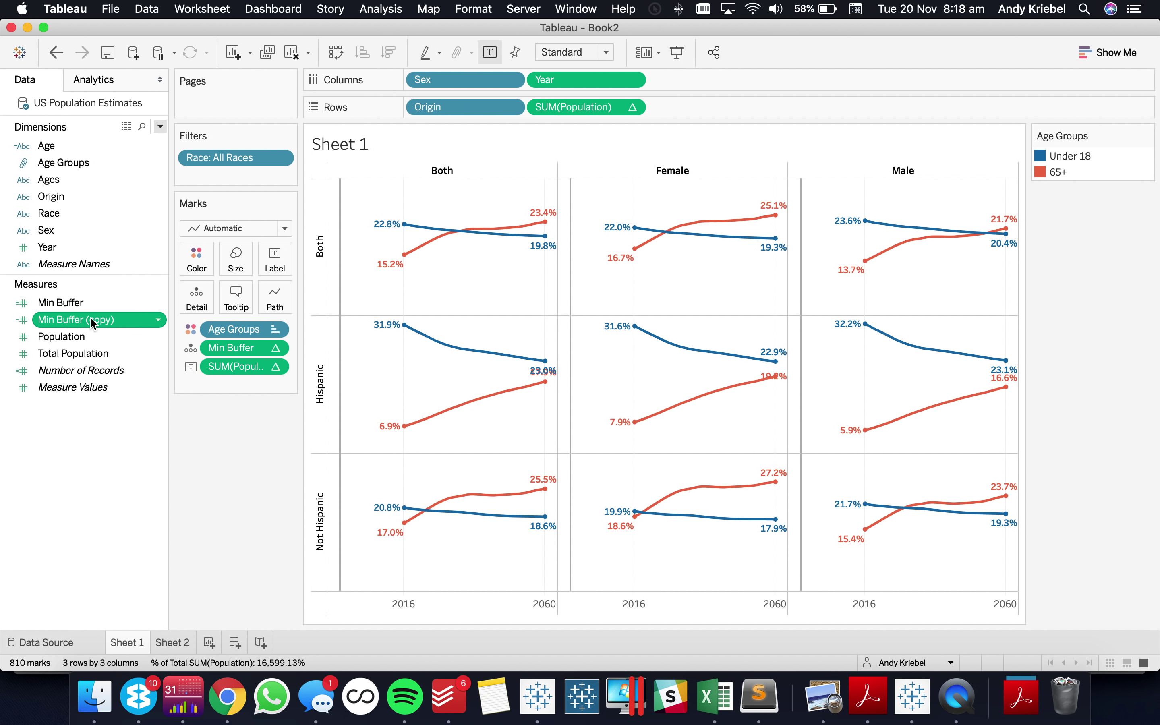
- Rename the copied measure Max Buffer and change its formula to WINDOW_MAX(ATTR([Year]))+20
{"action": "right_click", "coordinate": [91, 319]}
{"action": "left_click", "coordinate": [124, 396]}
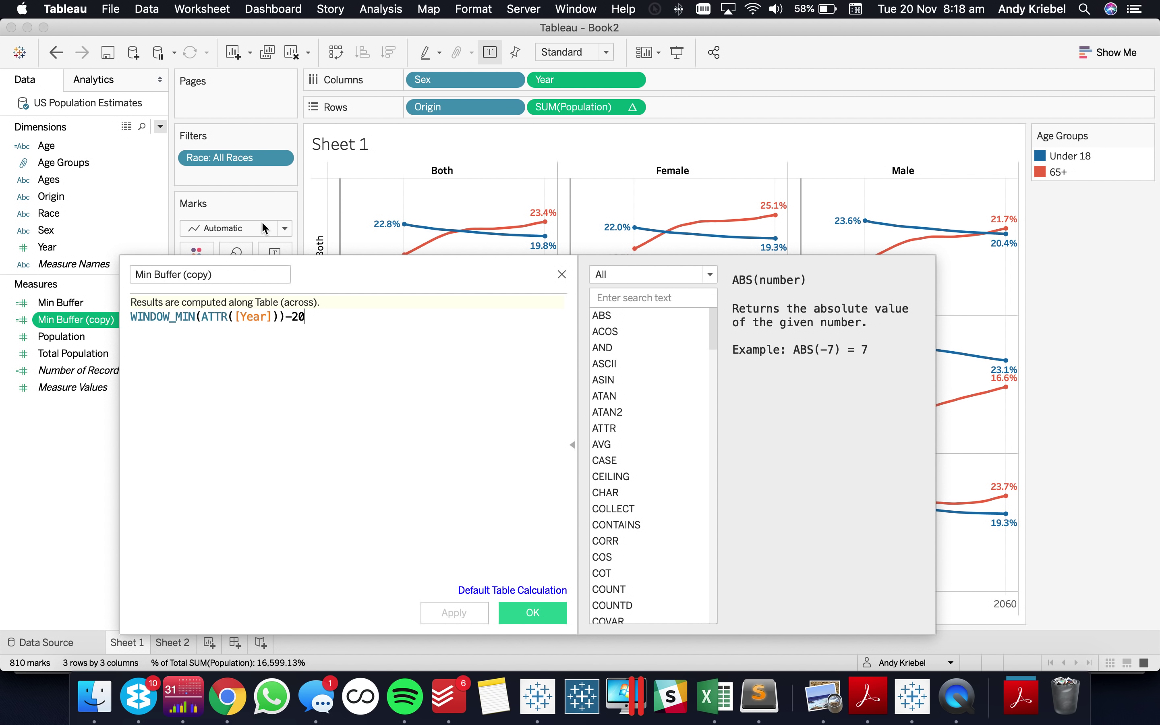
{"action": "type", "text": "Max Buffer"}
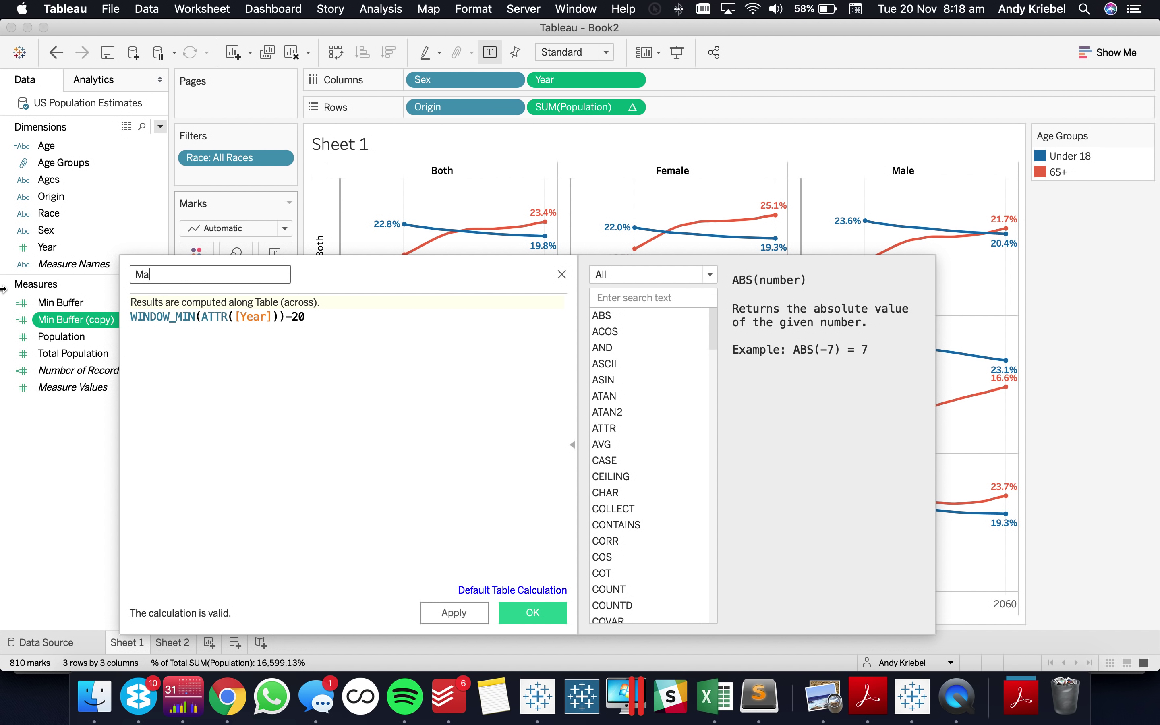
{"action": "left_click", "coordinate": [195, 320]}
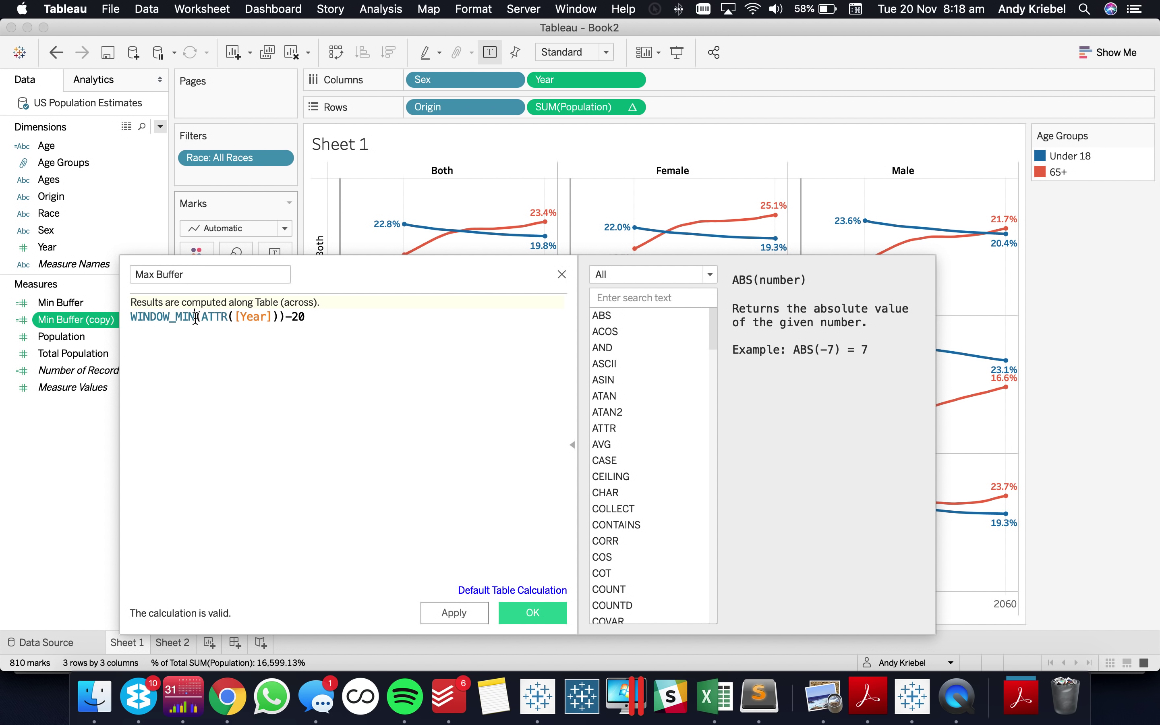
{"action": "key", "text": "BackSpace"}
{"action": "key", "text": "BackSpace"}
{"action": "type", "text": "AX"}
{"action": "left_click", "coordinate": [207, 427]}
{"action": "left_click", "coordinate": [292, 316]}
{"action": "key", "text": "BackSpace"}
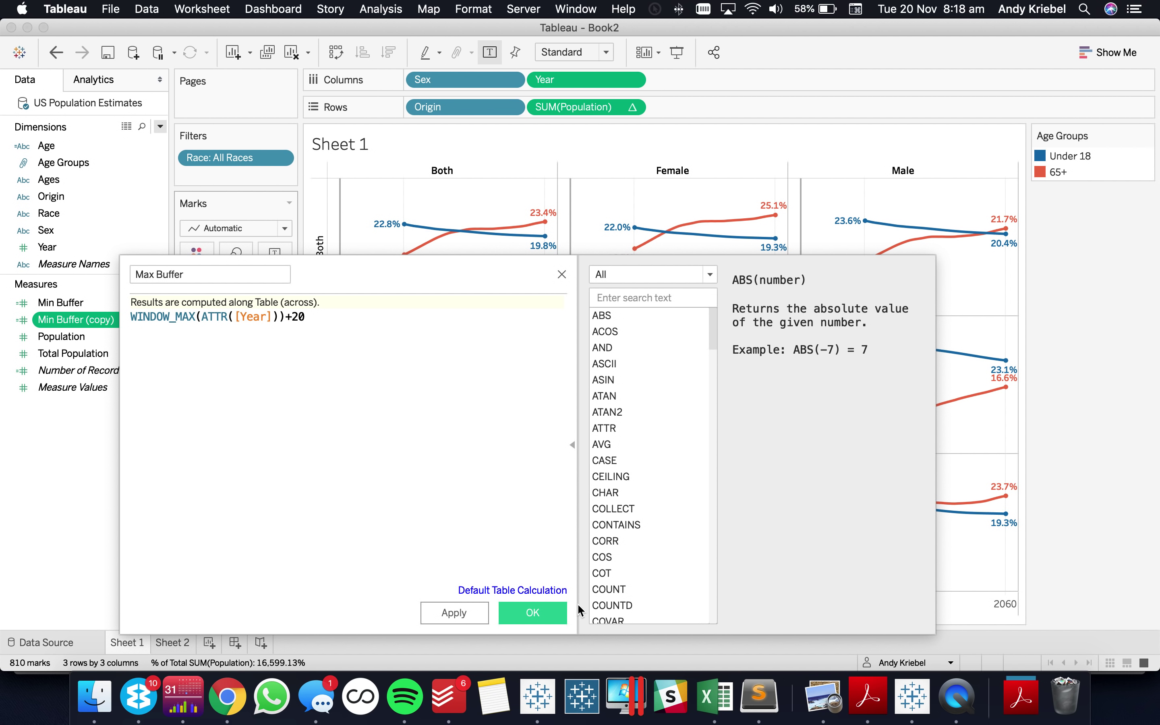
{"action": "left_click", "coordinate": [551, 612]}
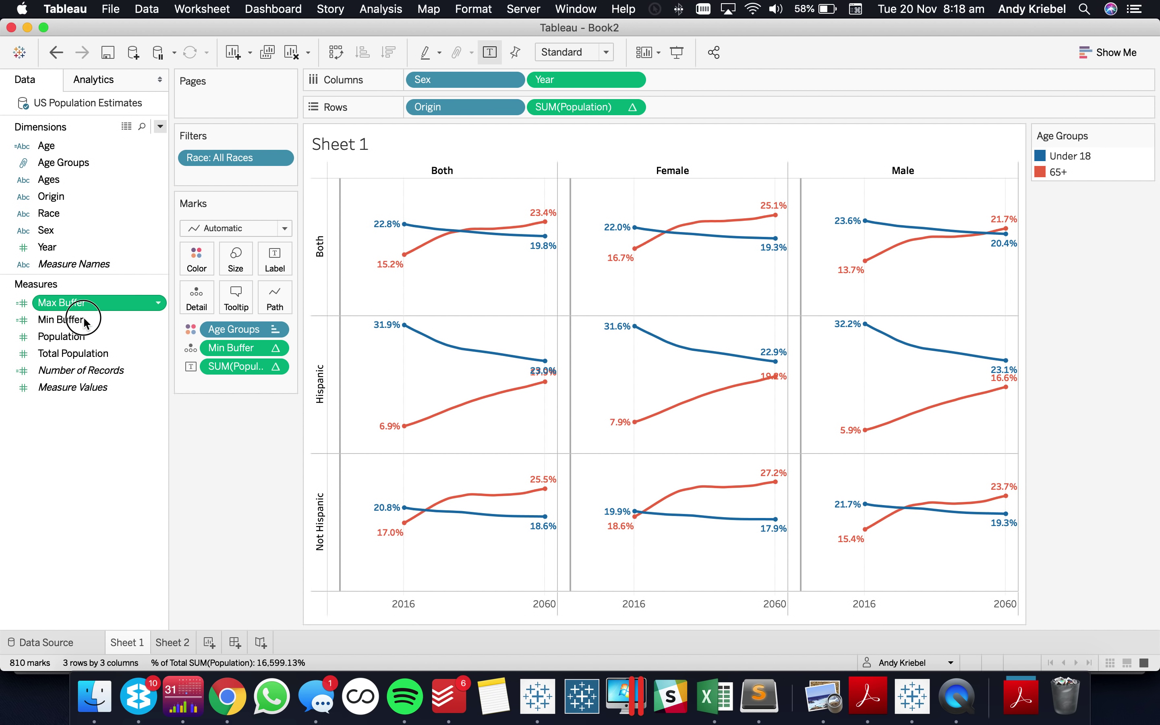
- Add Max Buffer to the marks' detail and compute it using Specific Dimensions with Sex and Year
{"action": "left_click_drag", "start_coordinate": [84, 322], "coordinate": [245, 395]}
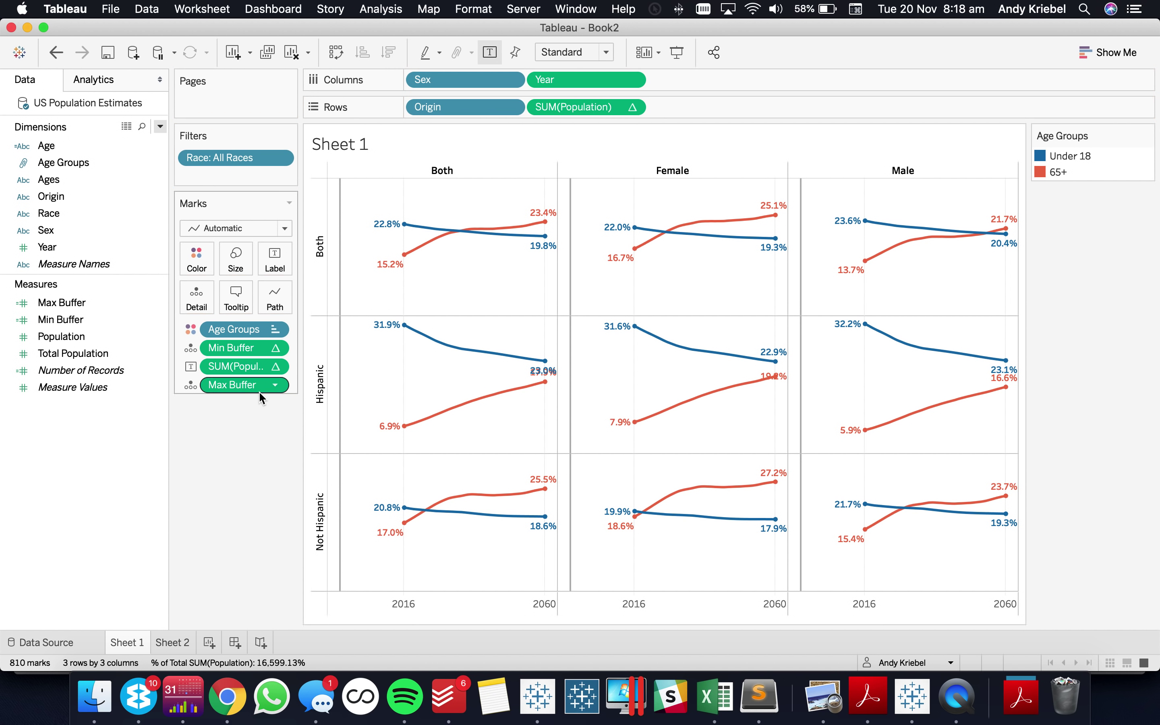
{"action": "left_click", "coordinate": [281, 389]}
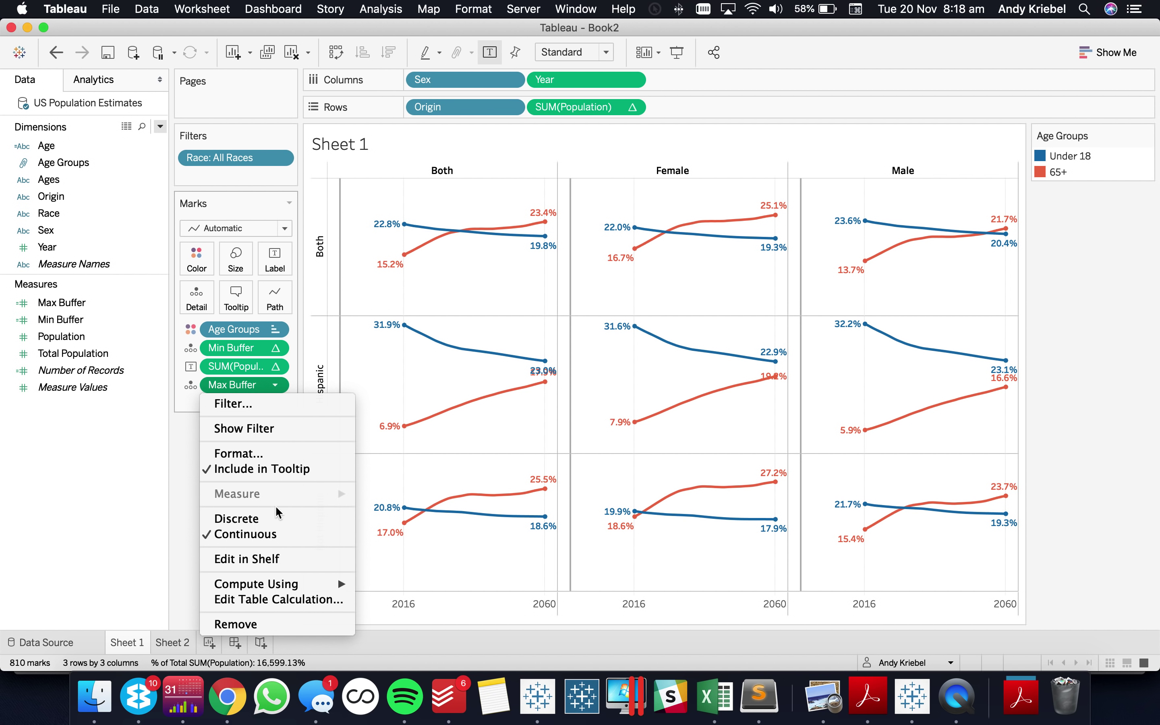
{"action": "left_click", "coordinate": [292, 600]}
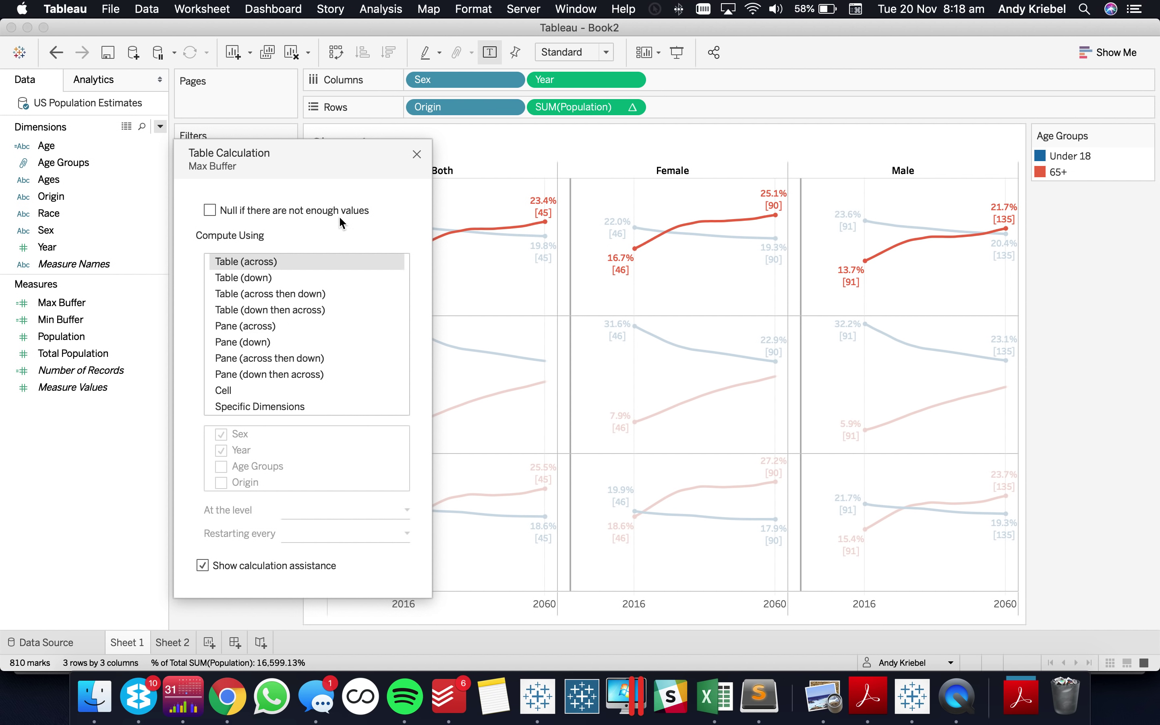
{"action": "left_click_drag", "start_coordinate": [318, 155], "coordinate": [526, 126]}
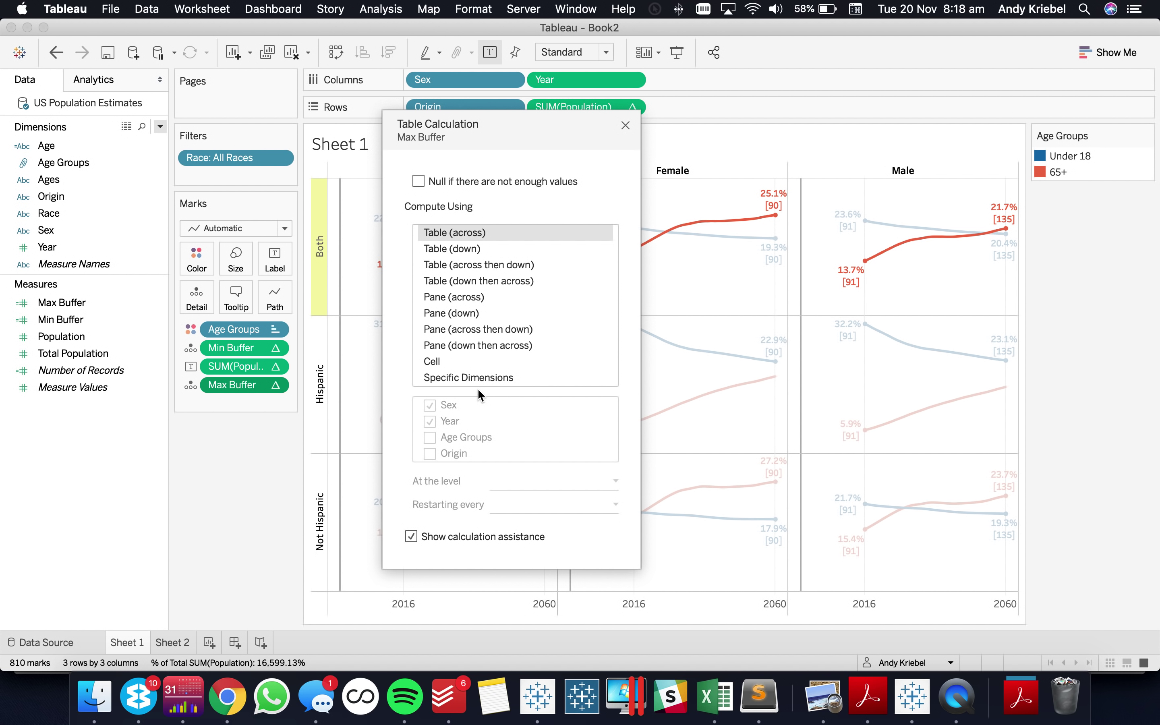
{"action": "left_click", "coordinate": [470, 377]}
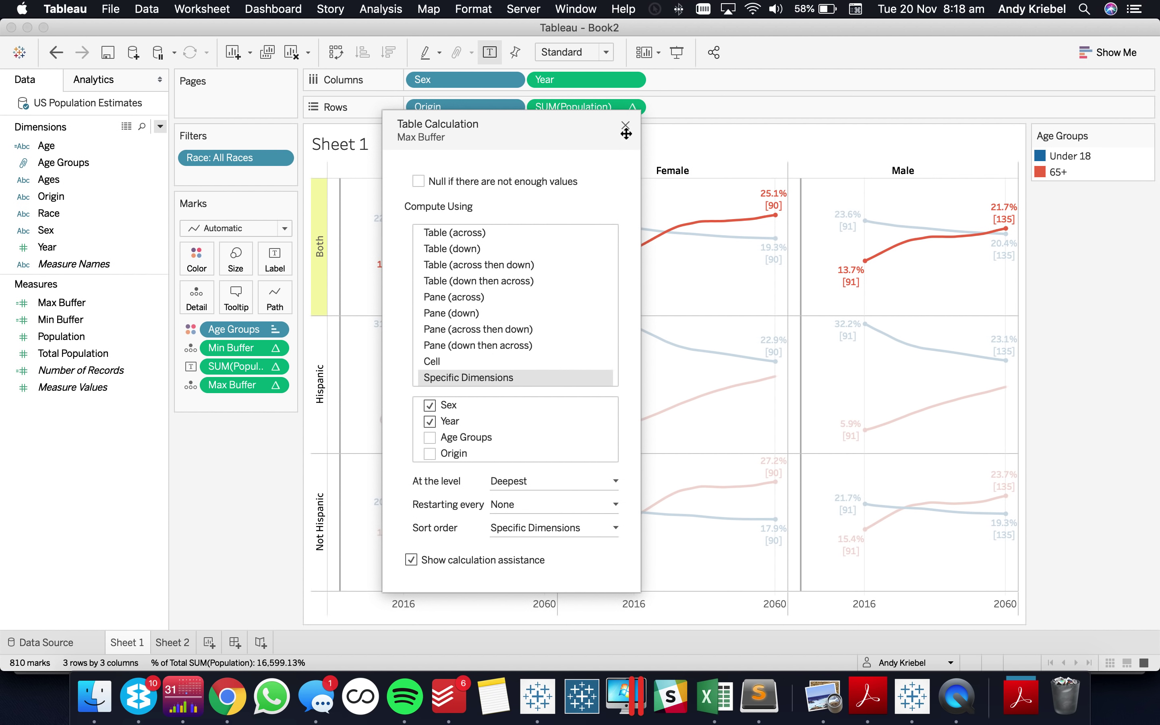
{"action": "left_click", "coordinate": [231, 388]}
- Add an entire-table reference line on Year at the average Max Buffer, with no label and no recalculated line for selected points
{"action": "left_click", "coordinate": [93, 80]}
{"action": "left_click_drag", "start_coordinate": [88, 383], "coordinate": [446, 239]}
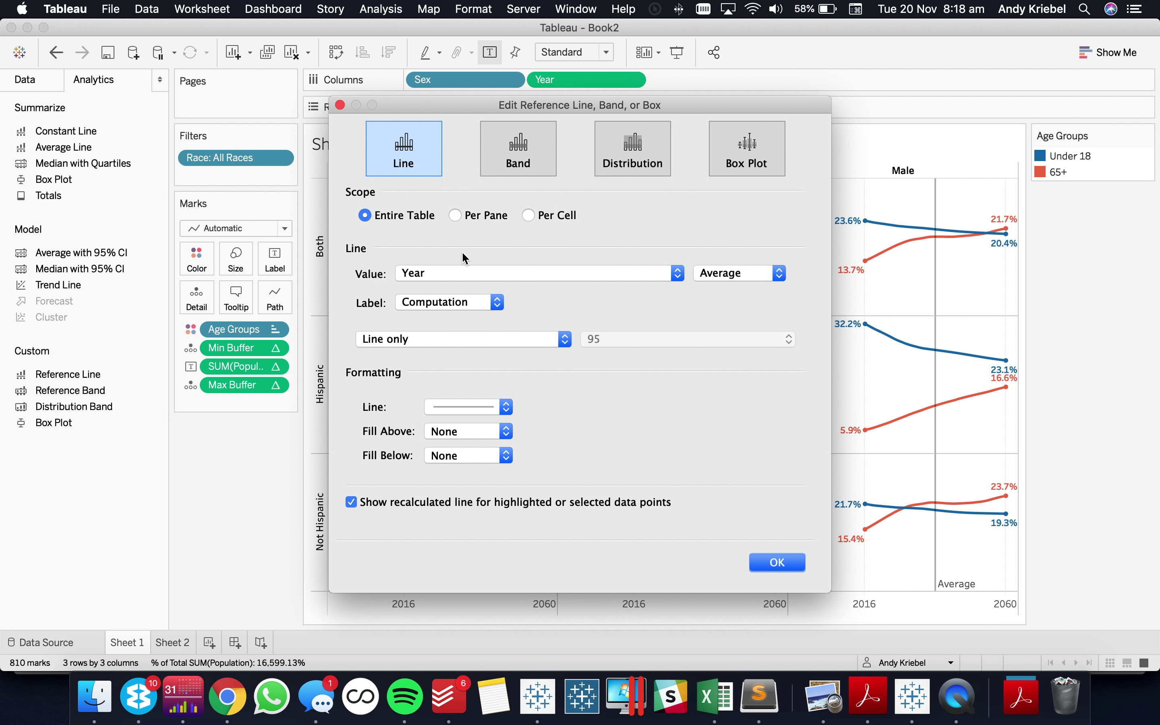
{"action": "left_click", "coordinate": [458, 275]}
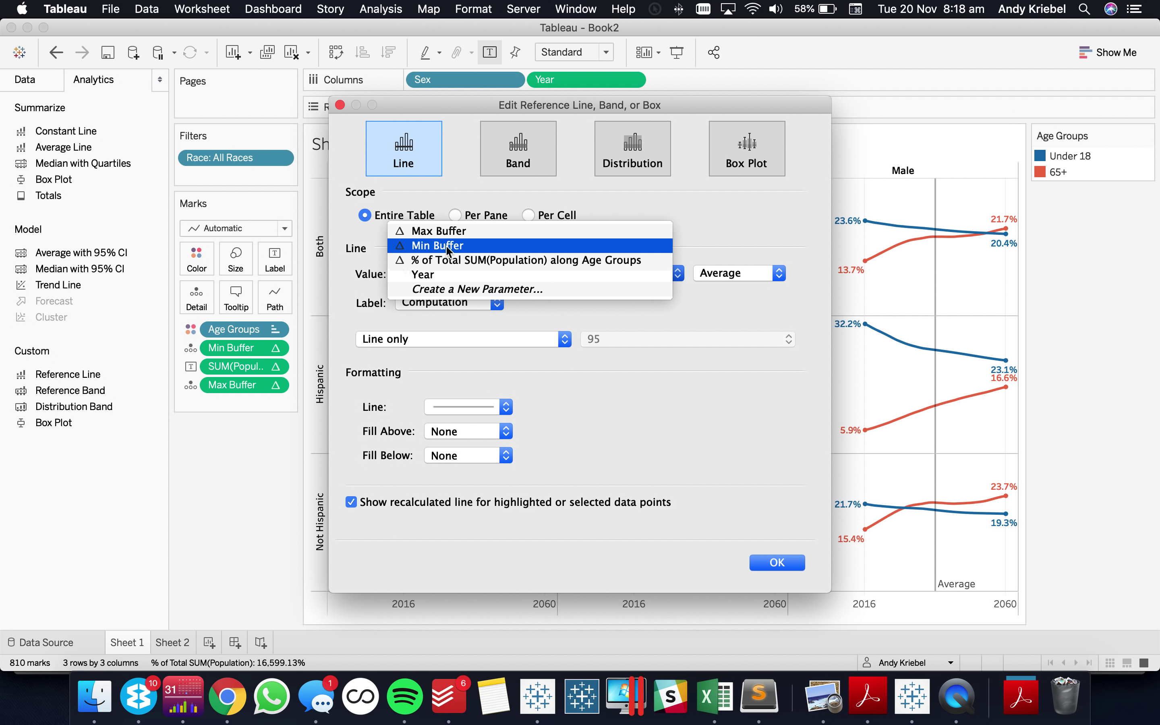
{"action": "left_click", "coordinate": [438, 232]}
{"action": "left_click", "coordinate": [451, 303]}
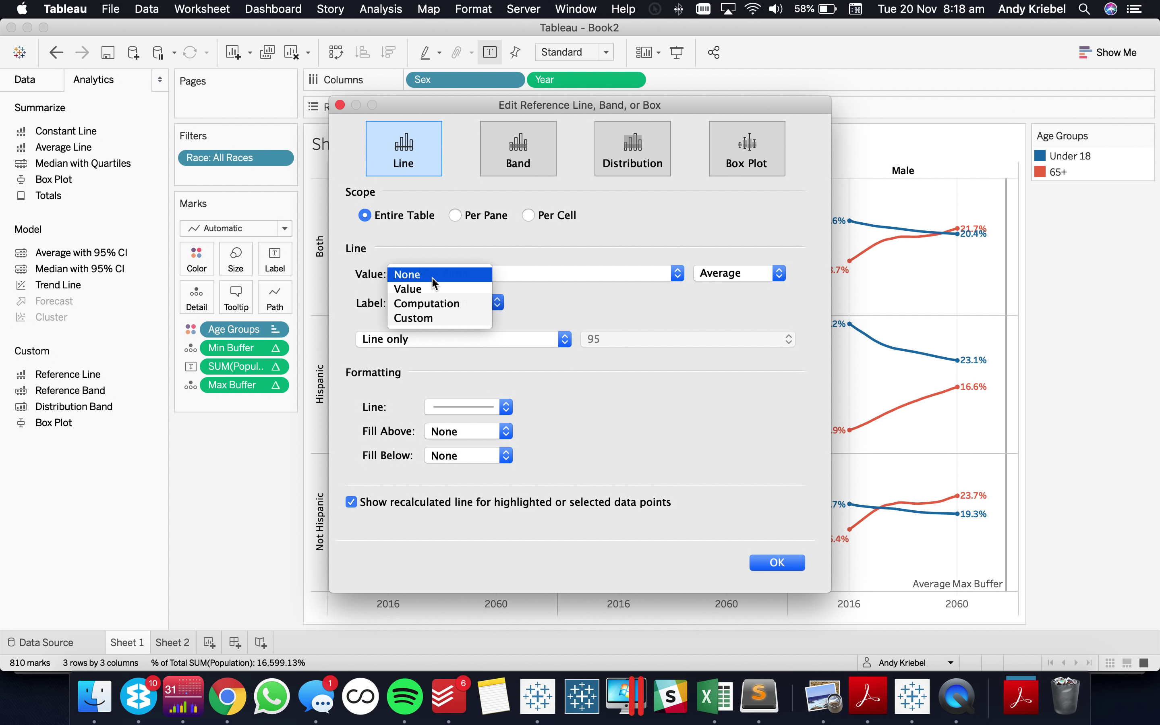
{"action": "left_click", "coordinate": [502, 468]}
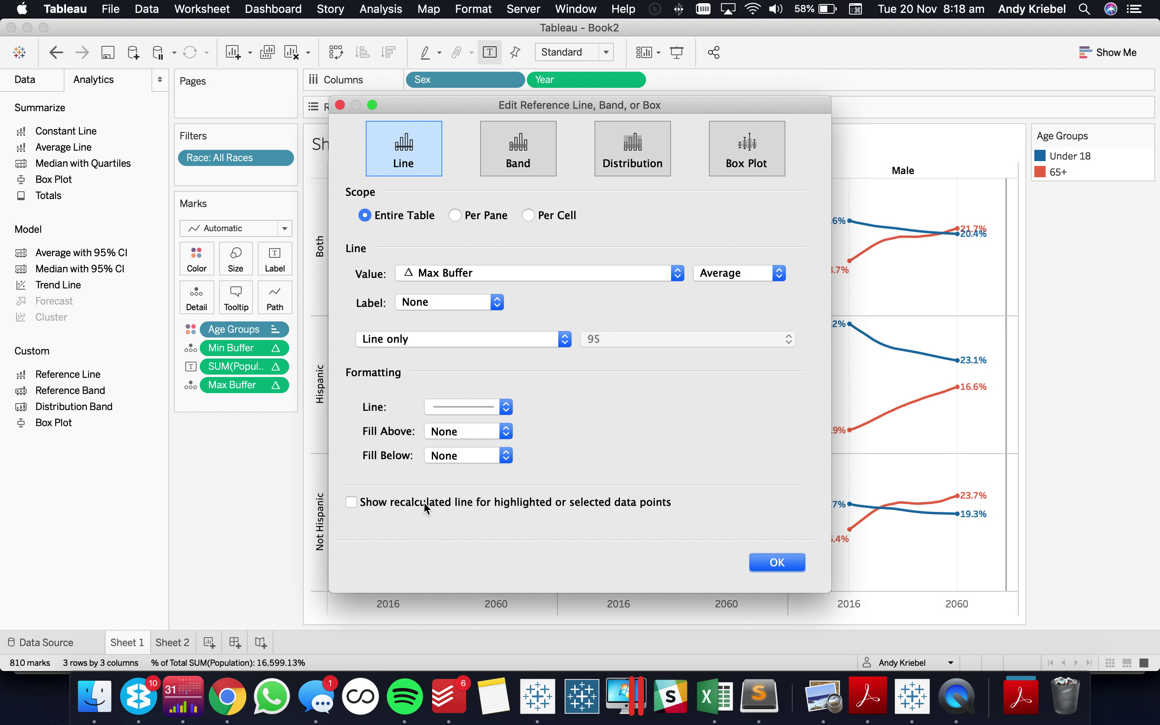
{"action": "left_click", "coordinate": [777, 563]}
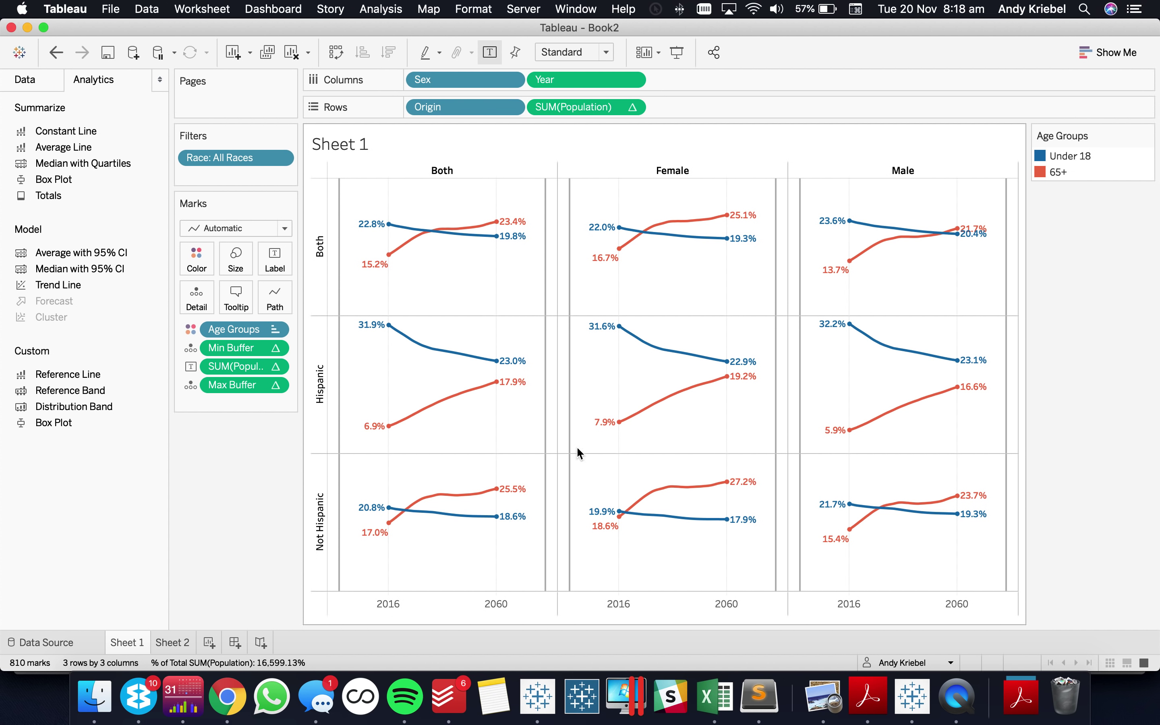
- Remove the column divider border from the panes of the whole sheet
{"action": "right_click", "coordinate": [467, 443]}
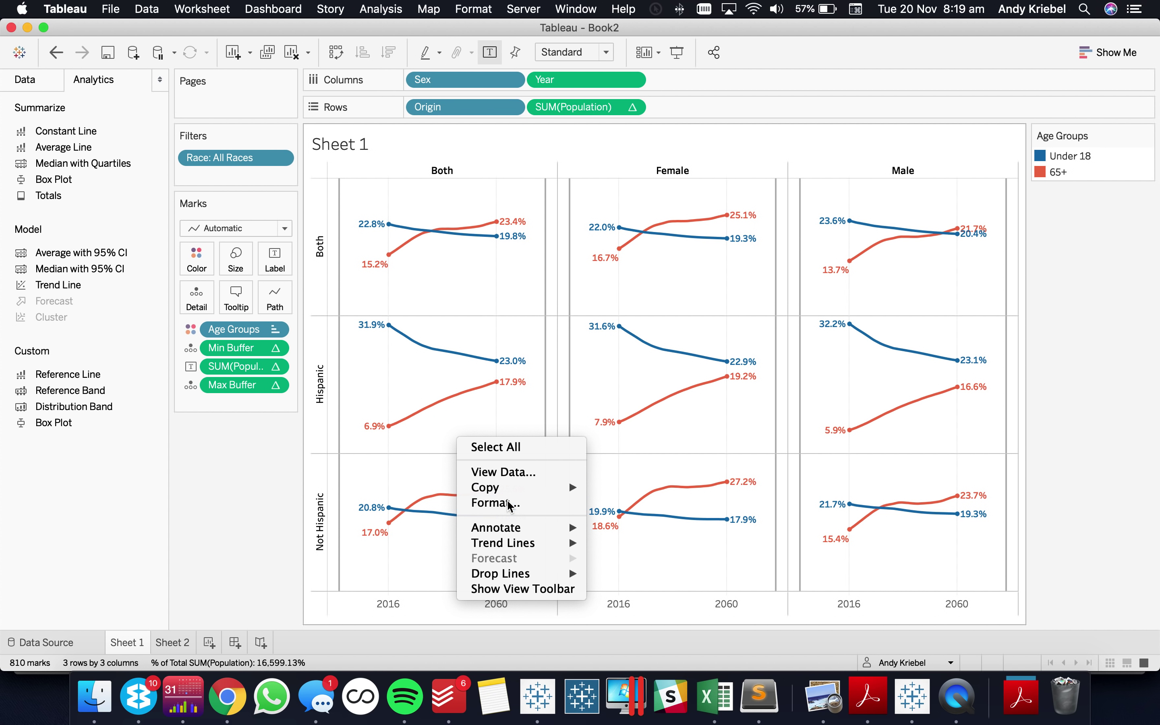
{"action": "left_click", "coordinate": [128, 181]}
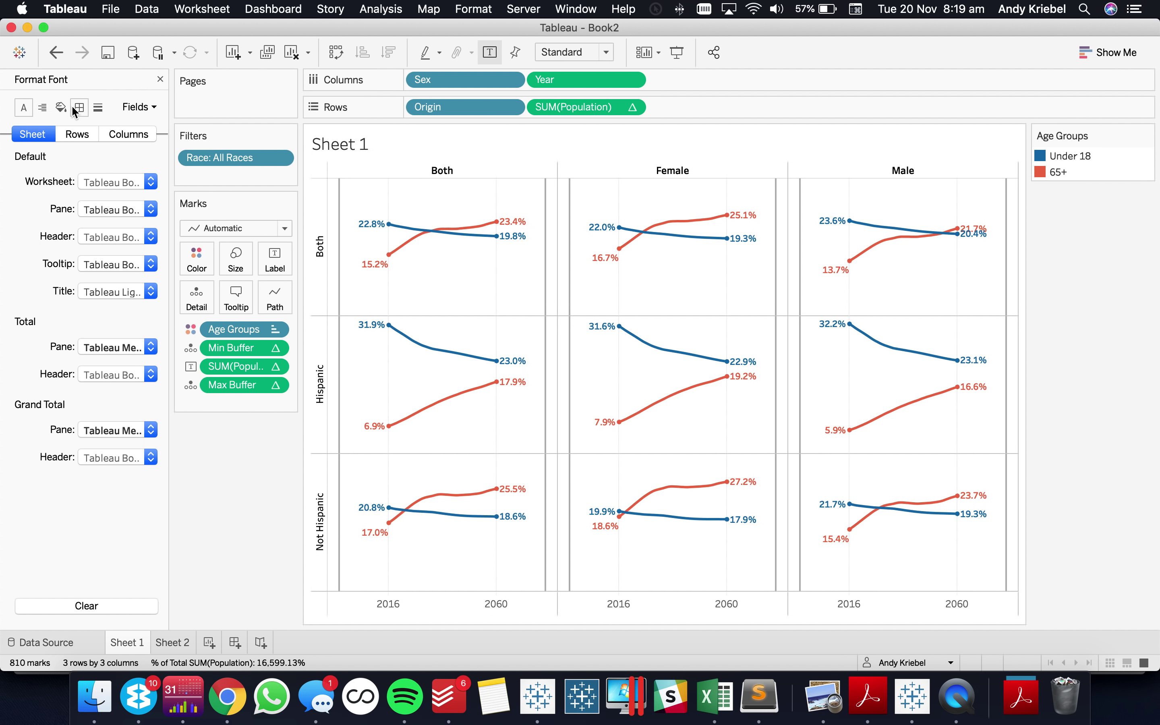
{"action": "left_click", "coordinate": [79, 108]}
{"action": "left_click", "coordinate": [113, 569]}
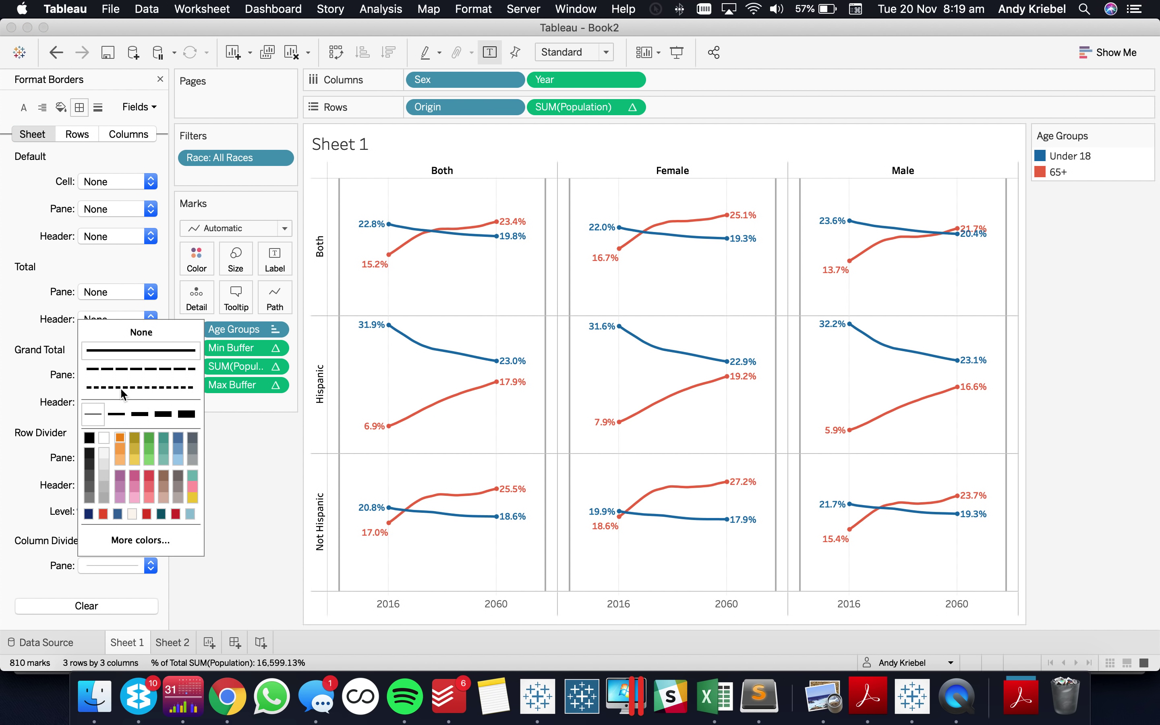
{"action": "left_click", "coordinate": [139, 332]}
{"action": "left_click", "coordinate": [240, 540]}
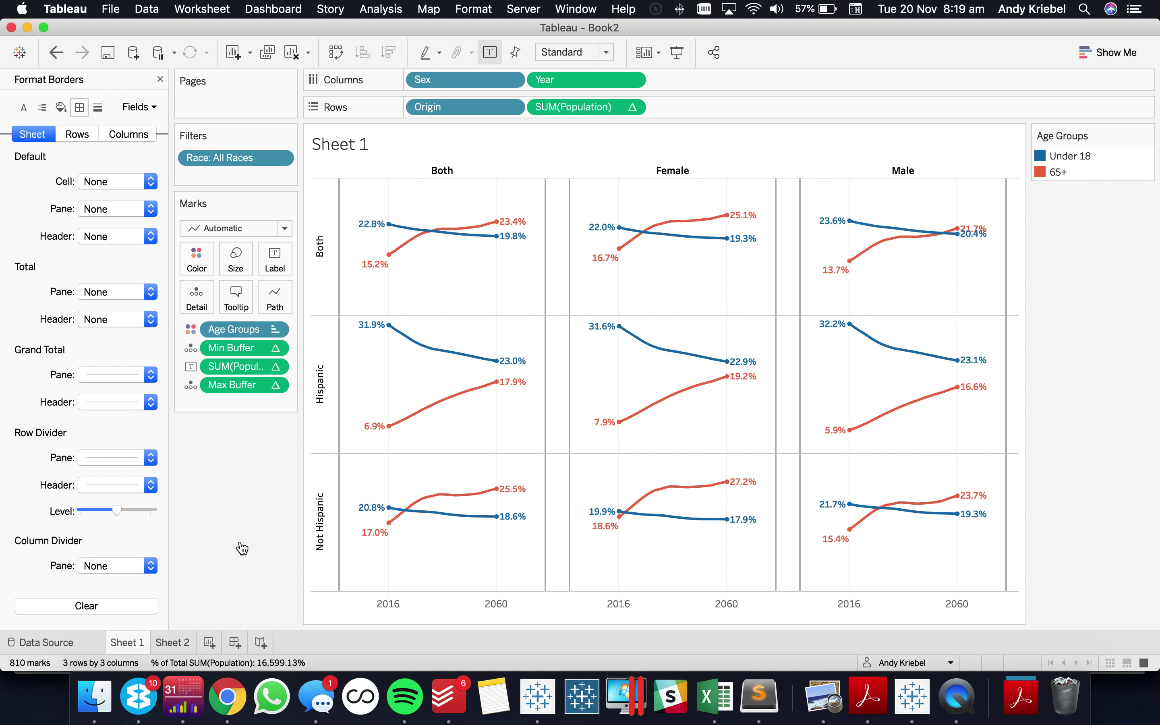
- Check the challenge requirements in Chrome and create a new Tableau dashboard containing Sheet 1
{"action": "key", "text": "super+Tab"}
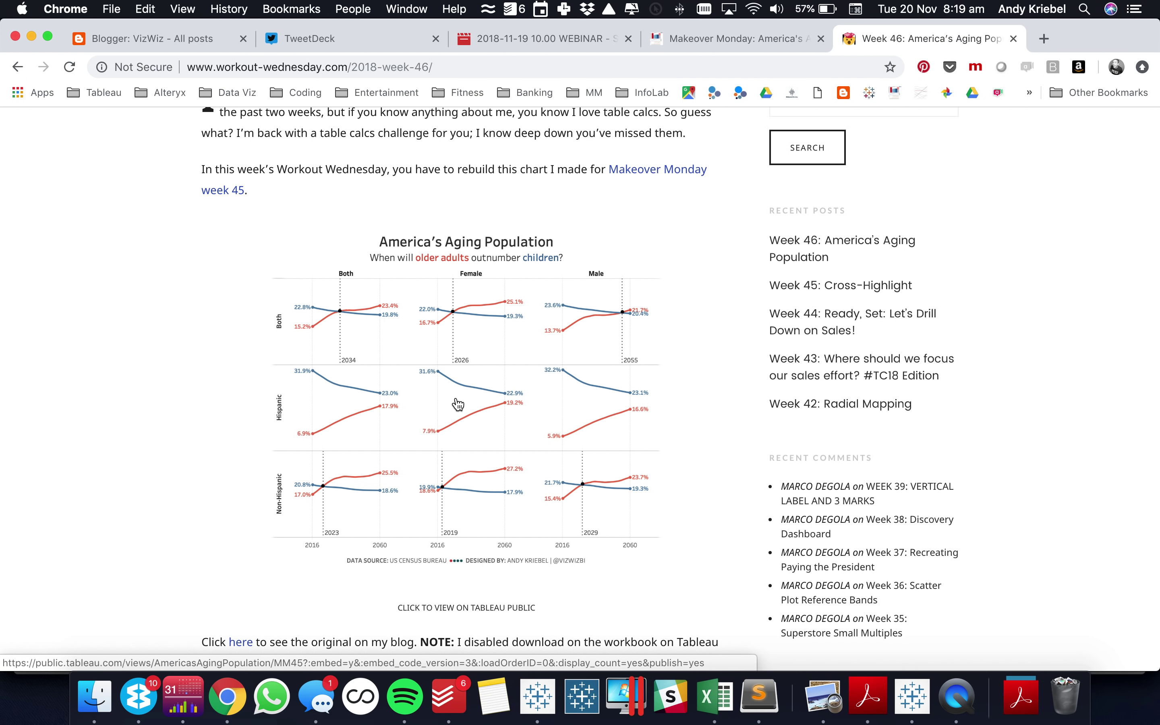
{"action": "key", "text": "super+Tab"}
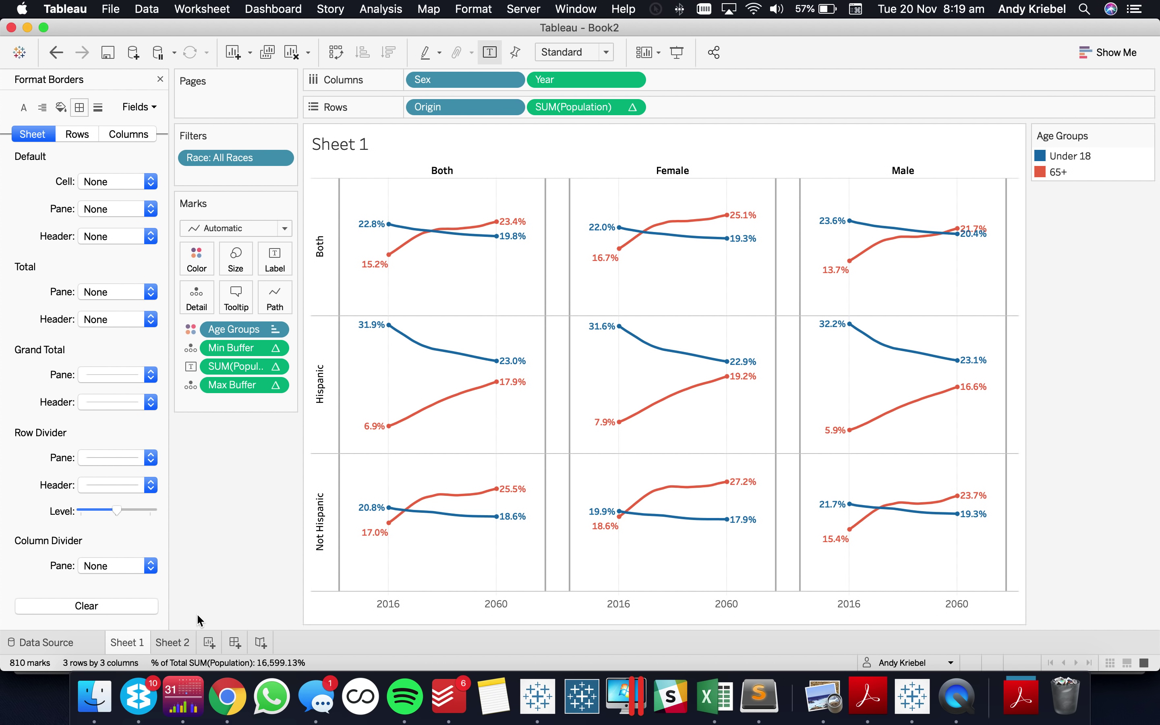
{"action": "key", "text": "super+Tab"}
{"action": "scroll", "coordinate": [487, 458], "scroll_direction": "down", "scroll_amount": 10}
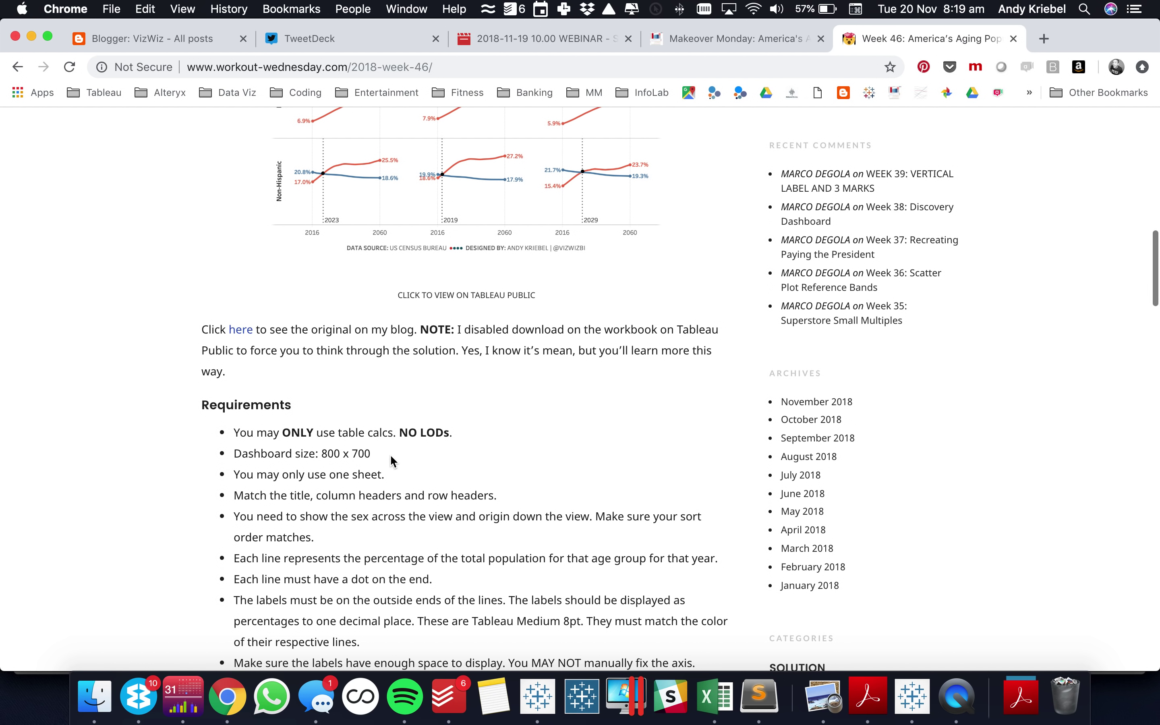
{"action": "key", "text": "super+Tab"}
{"action": "left_click", "coordinate": [233, 643]}
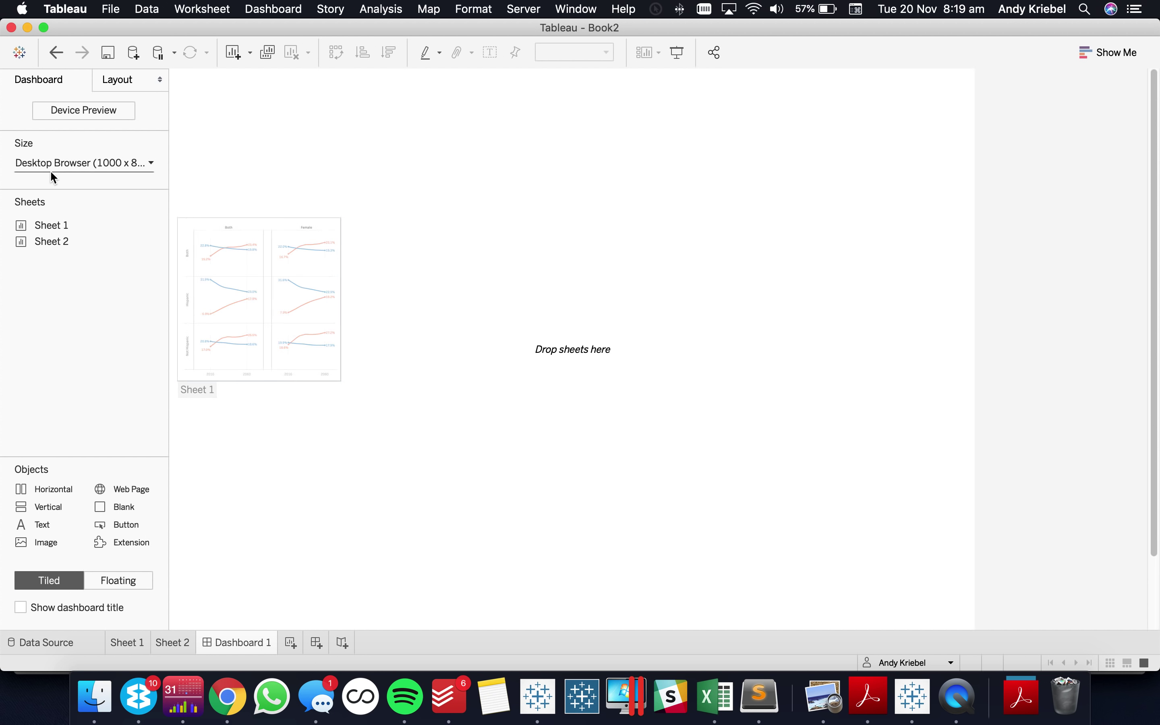
{"action": "double_click", "coordinate": [65, 224]}
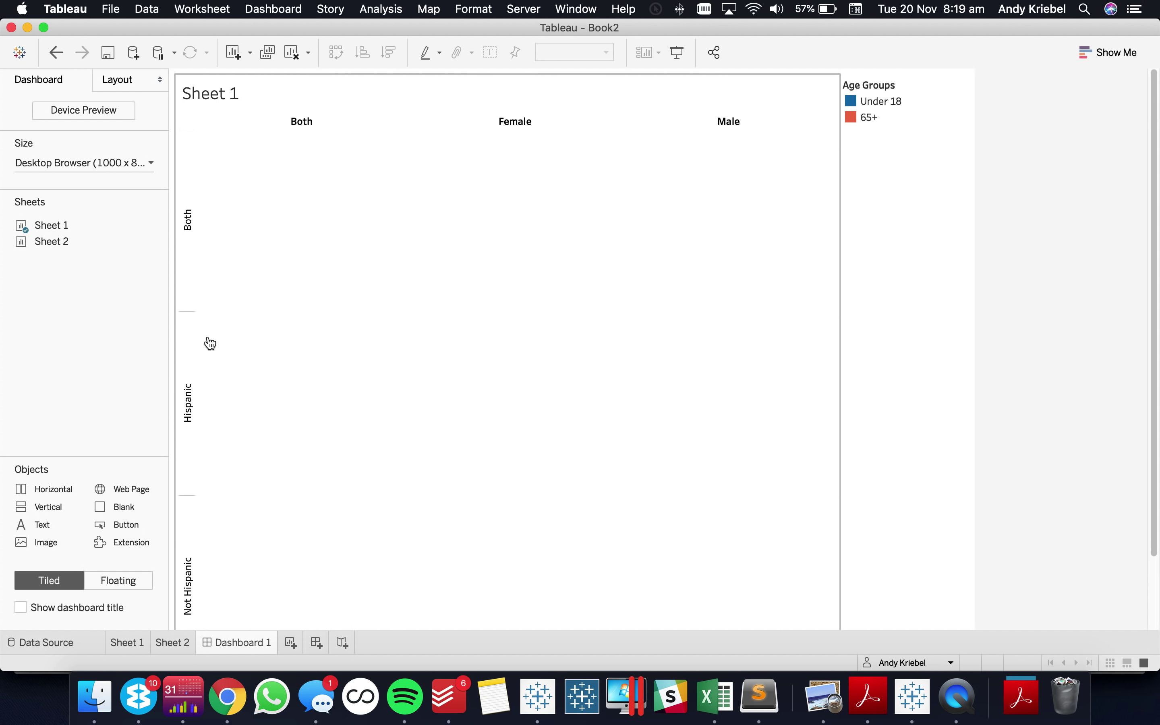
- Set the dashboard to a fixed size of 800 x 700 px and remove the Age Groups legend
{"action": "left_click", "coordinate": [68, 162]}
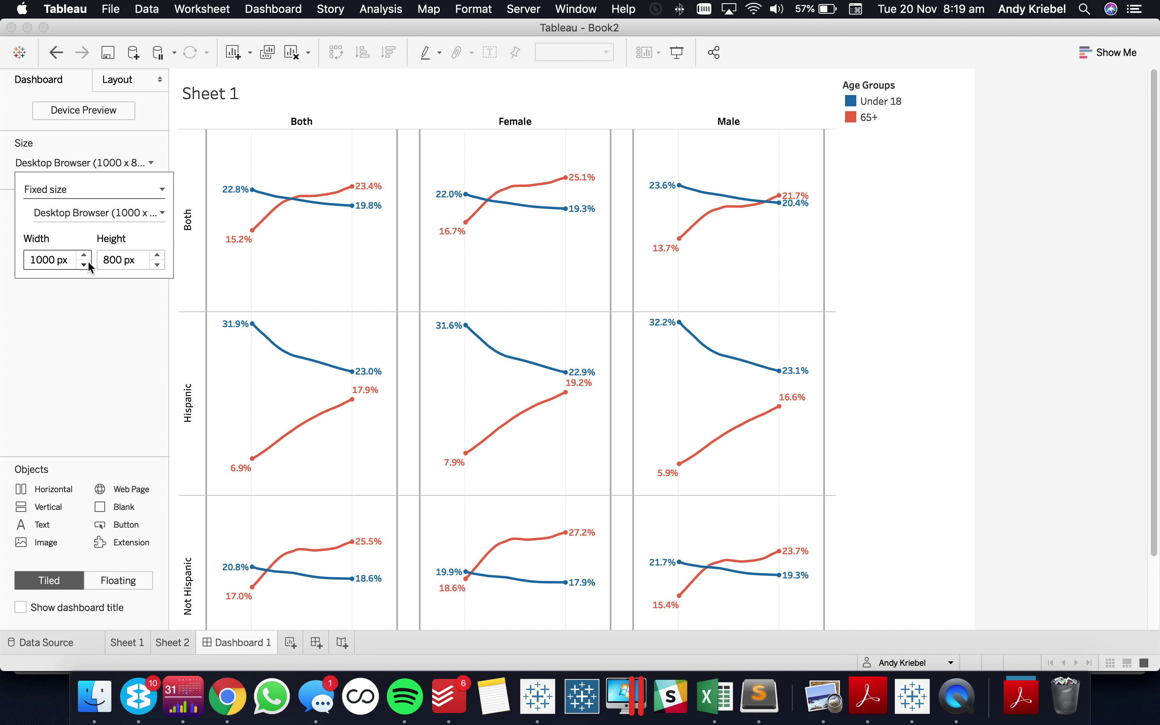
{"action": "left_click", "coordinate": [84, 264]}
{"action": "left_click", "coordinate": [157, 265]}
{"action": "left_click", "coordinate": [105, 333]}
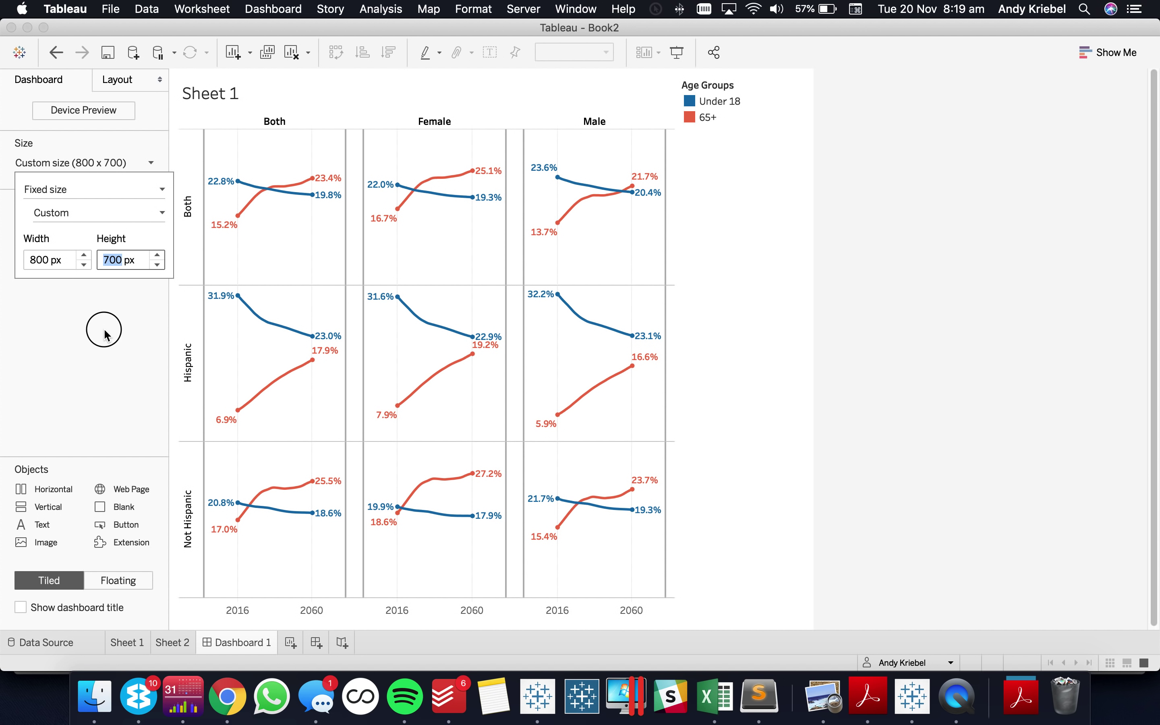
{"action": "left_click", "coordinate": [751, 90]}
{"action": "left_click", "coordinate": [818, 80]}
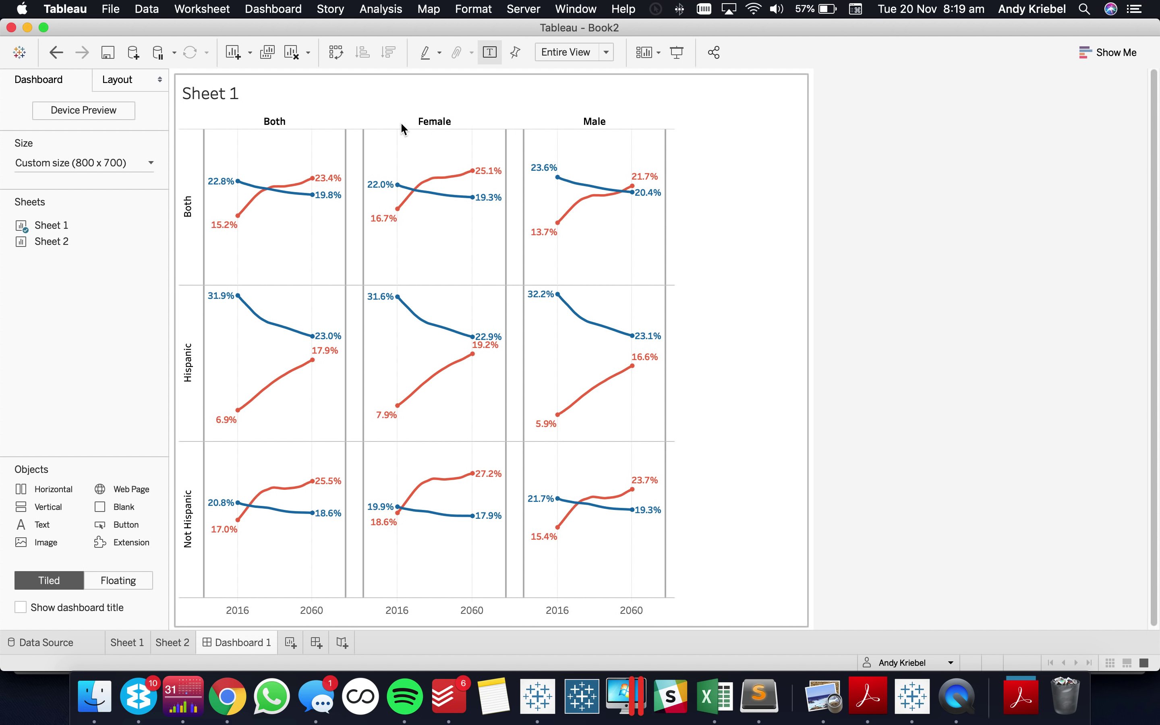
- Switch to Chrome and copy the America's Aging Population title and its subtitle from the original Makeover Monday chart
{"action": "key", "text": "super+Tab"}
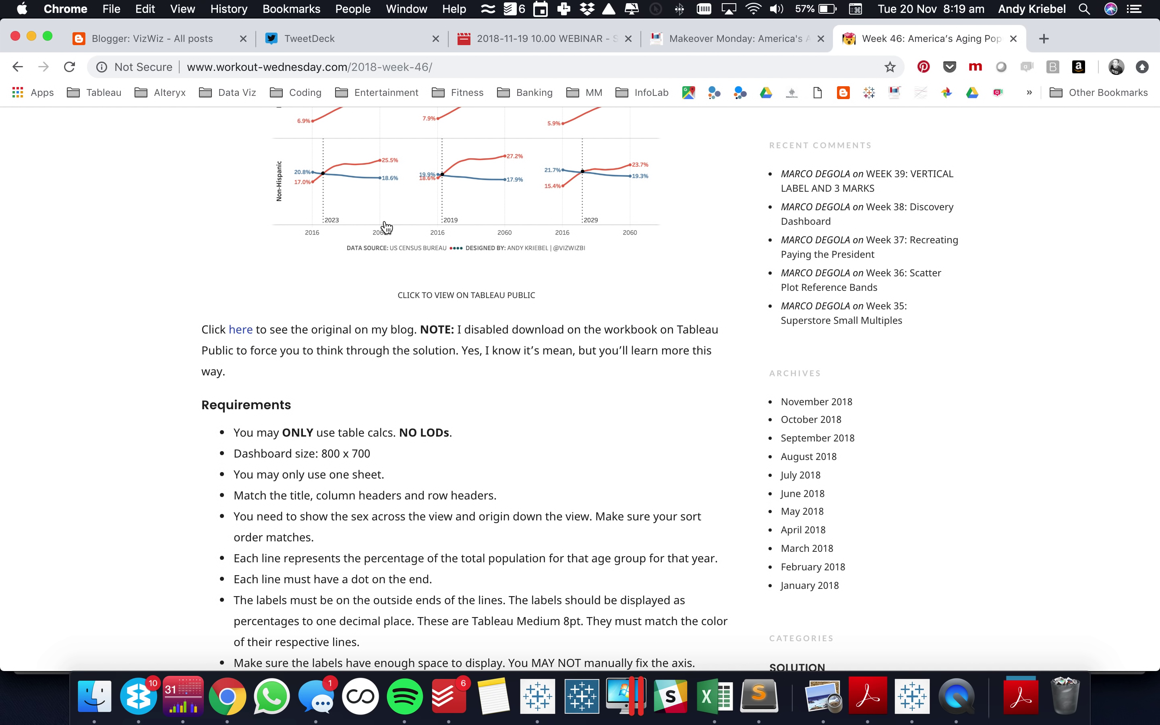
{"action": "scroll", "coordinate": [443, 287], "scroll_direction": "up", "scroll_amount": 5}
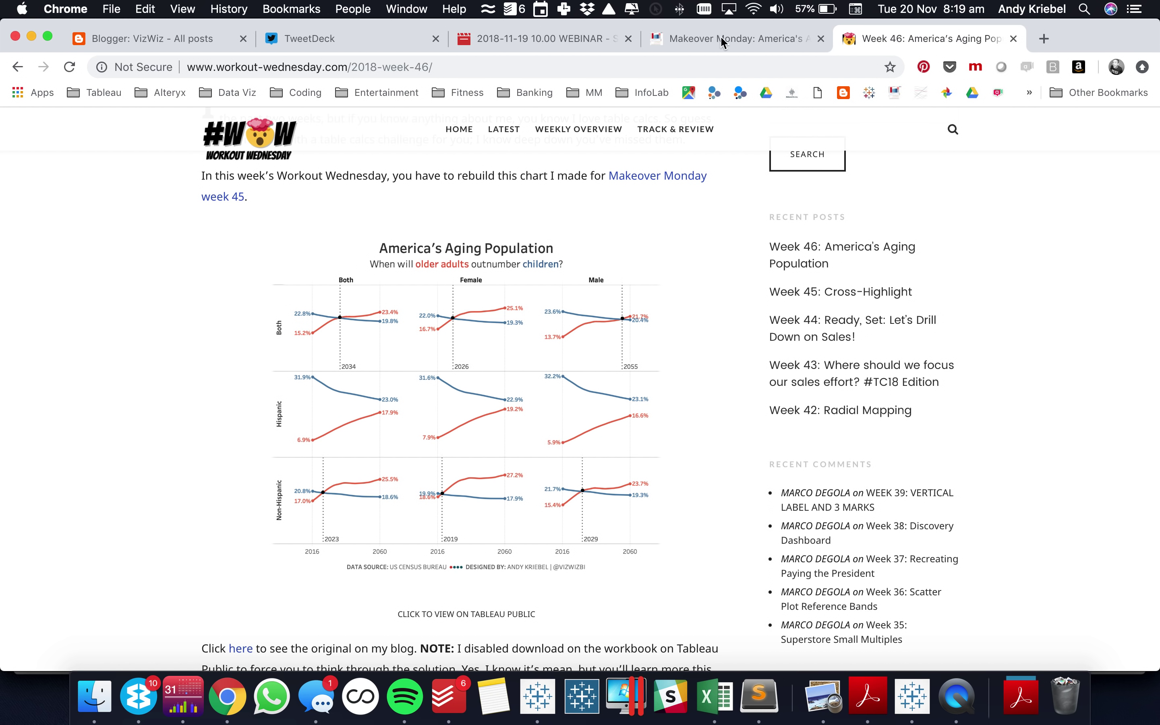
{"action": "key", "text": "super+alt+Left"}
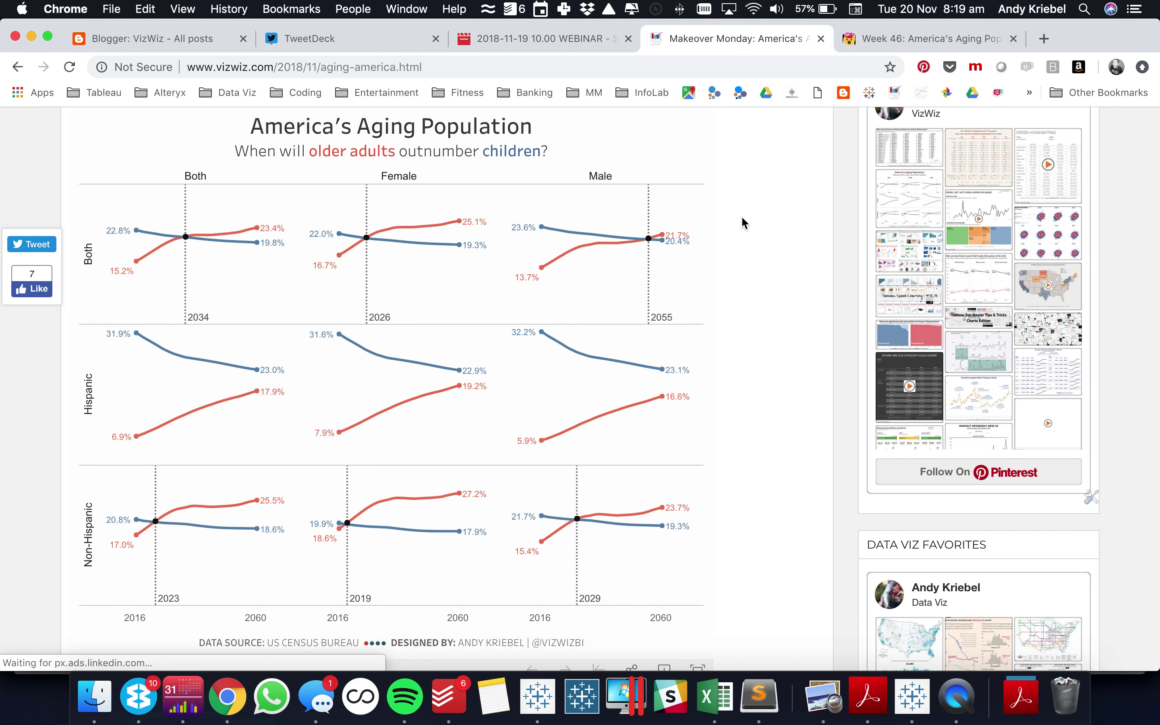
{"action": "scroll", "coordinate": [741, 216], "scroll_direction": "up", "scroll_amount": 3}
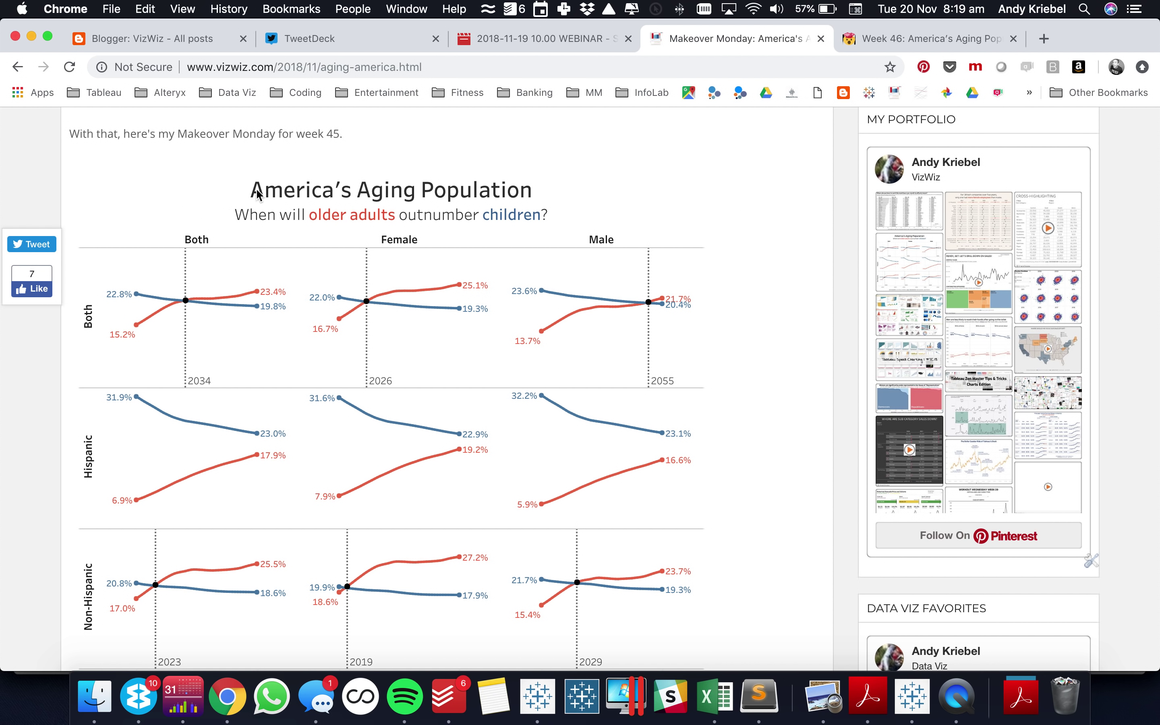
{"action": "left_click_drag", "start_coordinate": [257, 191], "coordinate": [550, 219]}
{"action": "key", "text": "super+c"}
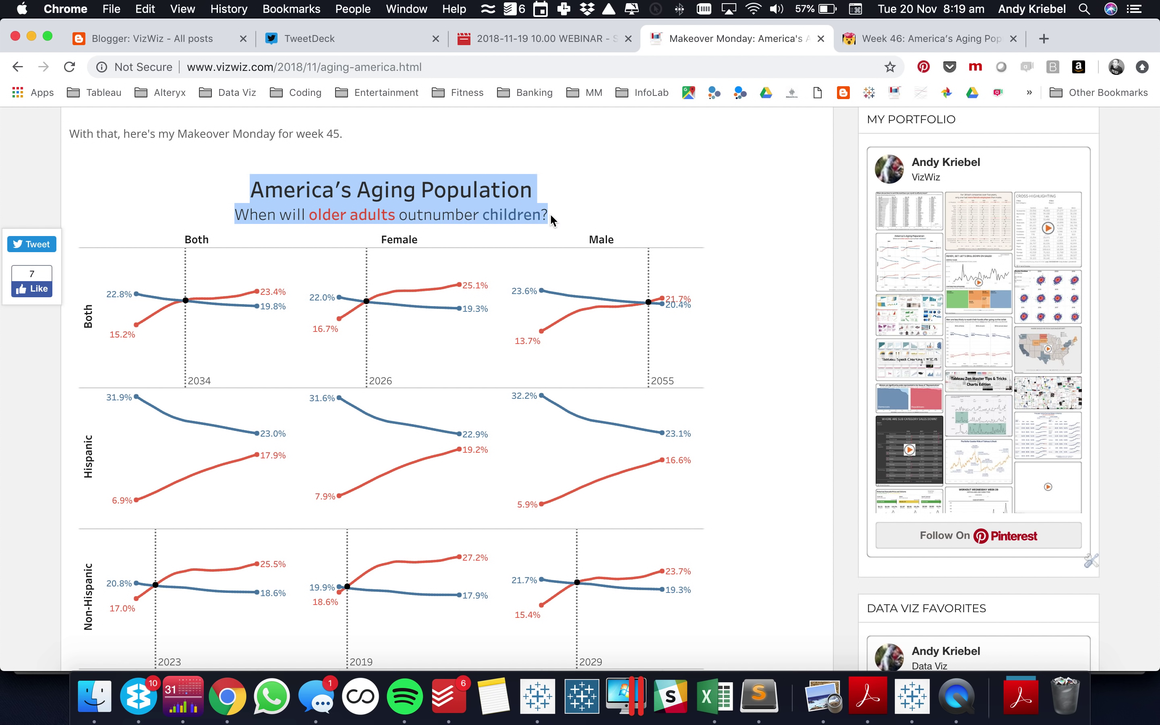
- Back in Tableau, replace the Sheet 1 title on the dashboard with the copied title and subtitle
{"action": "key", "text": "super+Tab"}
{"action": "left_click", "coordinate": [220, 90]}
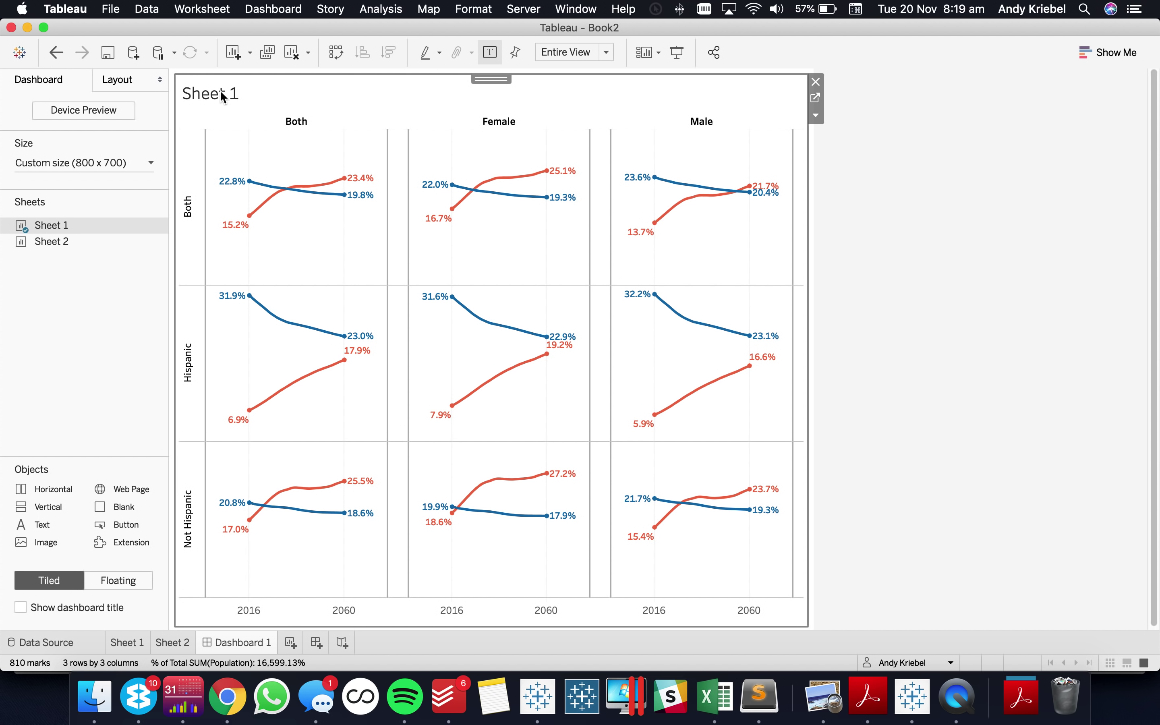
{"action": "double_click", "coordinate": [222, 93]}
{"action": "key", "text": "super+v"}
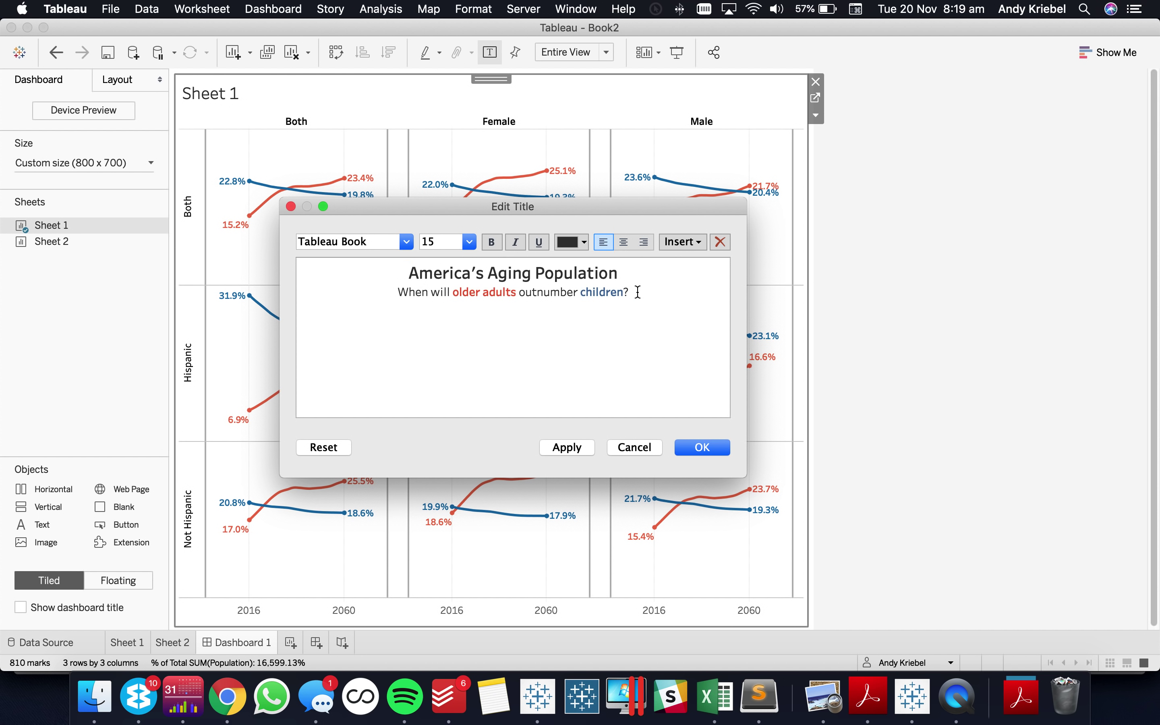
- Set the title line America's Aging Population to Tableau Semibold, size 20
{"action": "left_click_drag", "start_coordinate": [407, 273], "coordinate": [616, 271]}
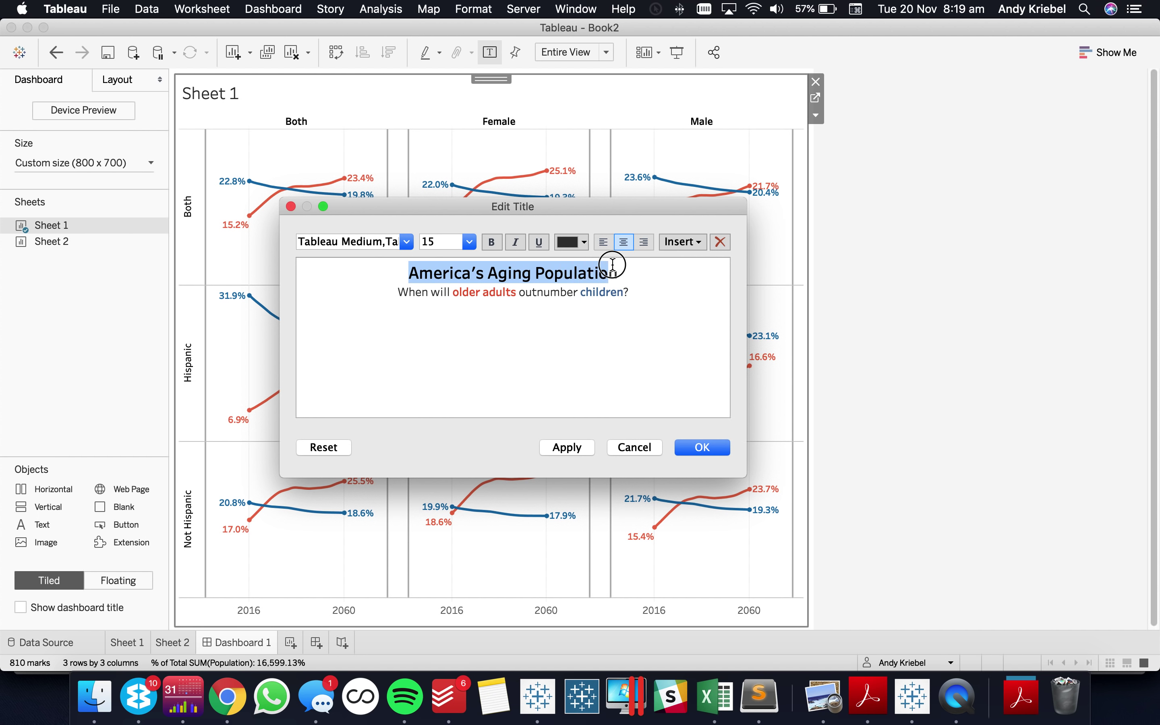
{"action": "left_click", "coordinate": [409, 244]}
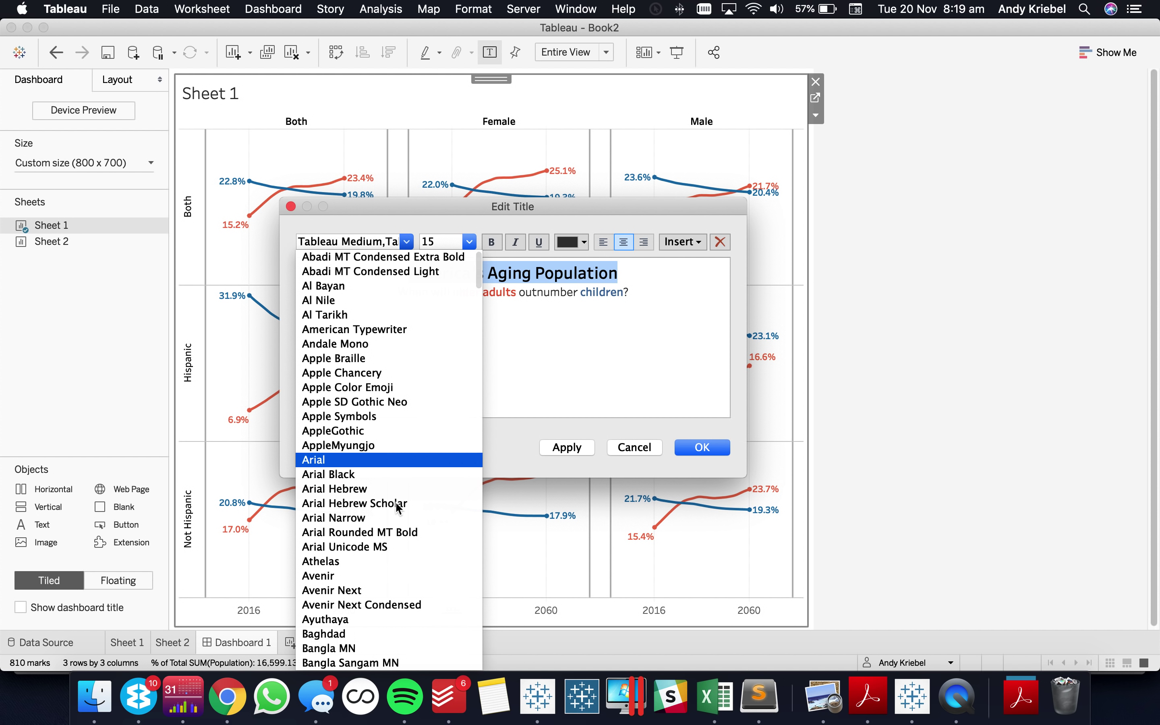
{"action": "type", "text": "t"}
{"action": "scroll", "coordinate": [401, 511], "scroll_direction": "down", "scroll_amount": 5}
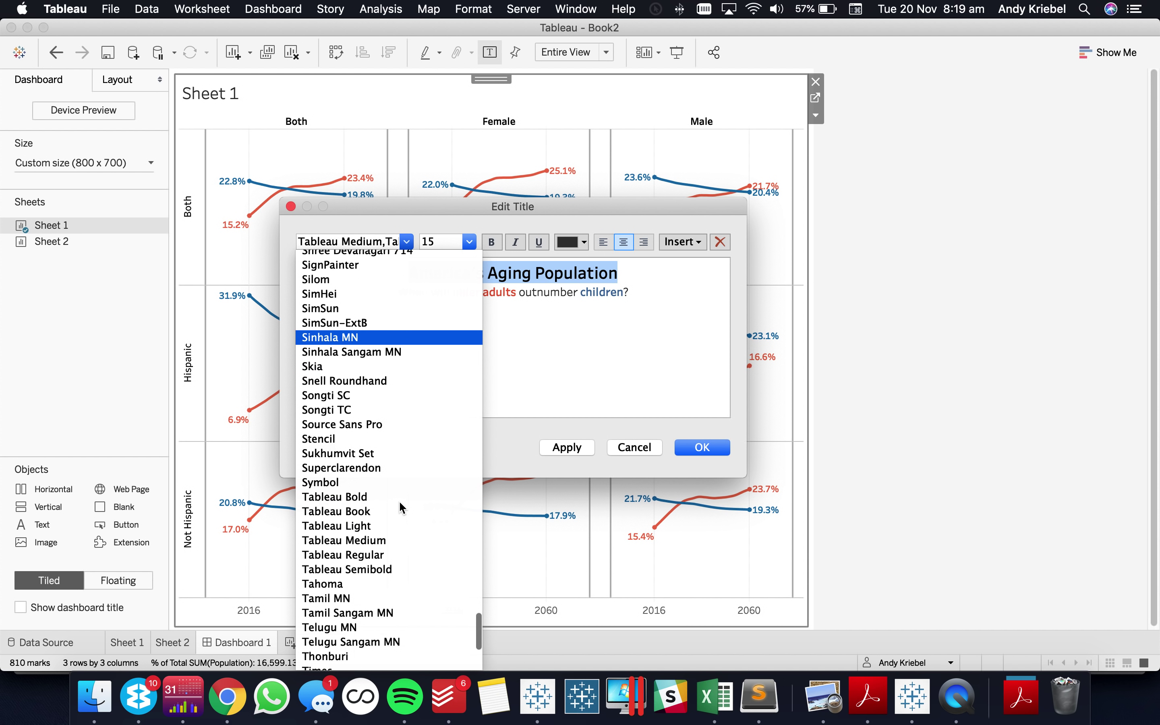
{"action": "left_click", "coordinate": [389, 522]}
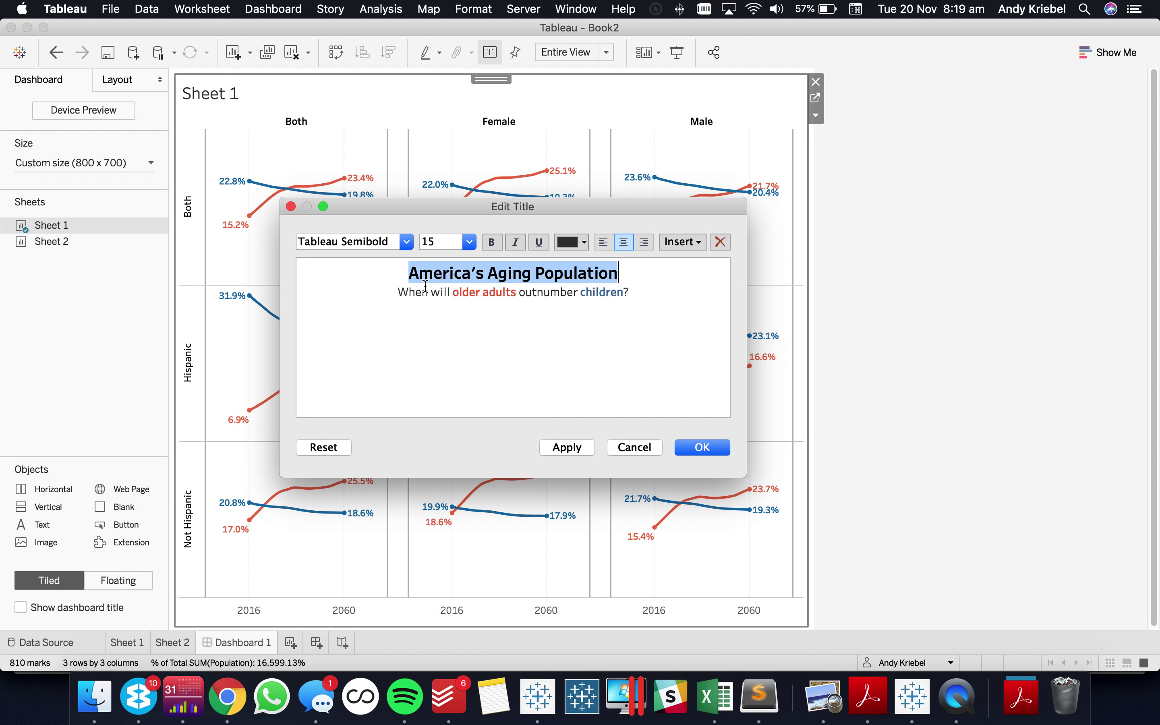
{"action": "left_click", "coordinate": [470, 243]}
{"action": "left_click", "coordinate": [441, 385]}
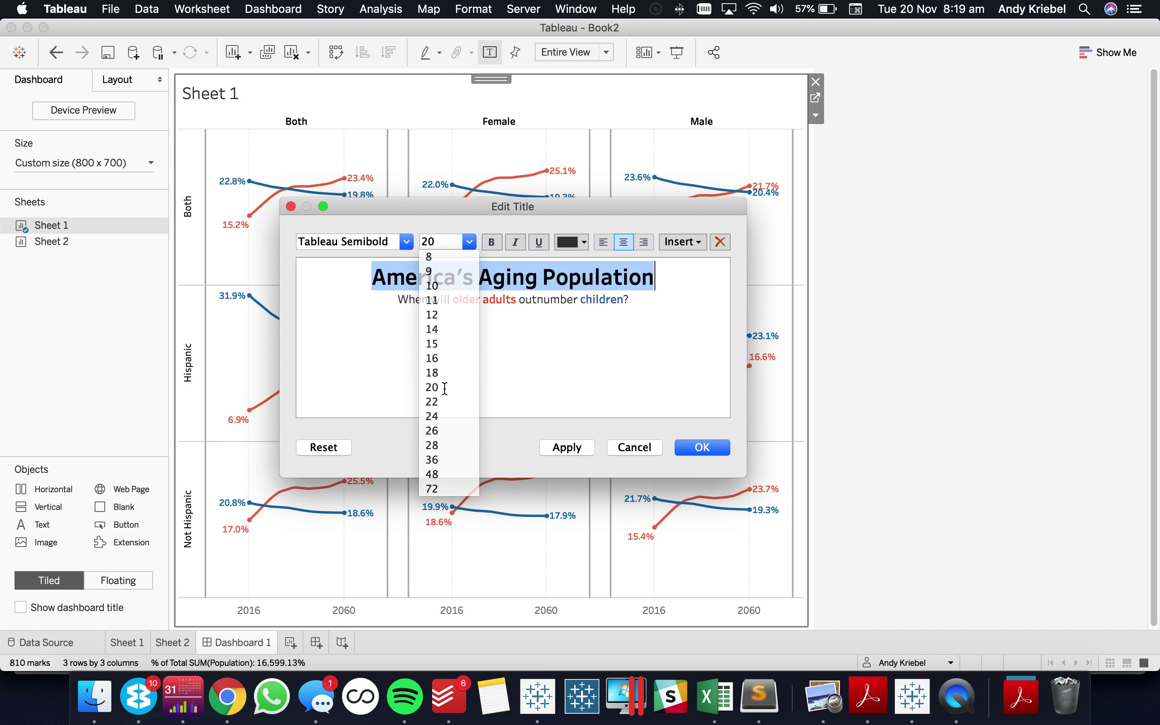
- Set the subtitle line "When will older adults outnumber children?" to size 12 and apply the title changes
{"action": "left_click_drag", "start_coordinate": [398, 300], "coordinate": [630, 299]}
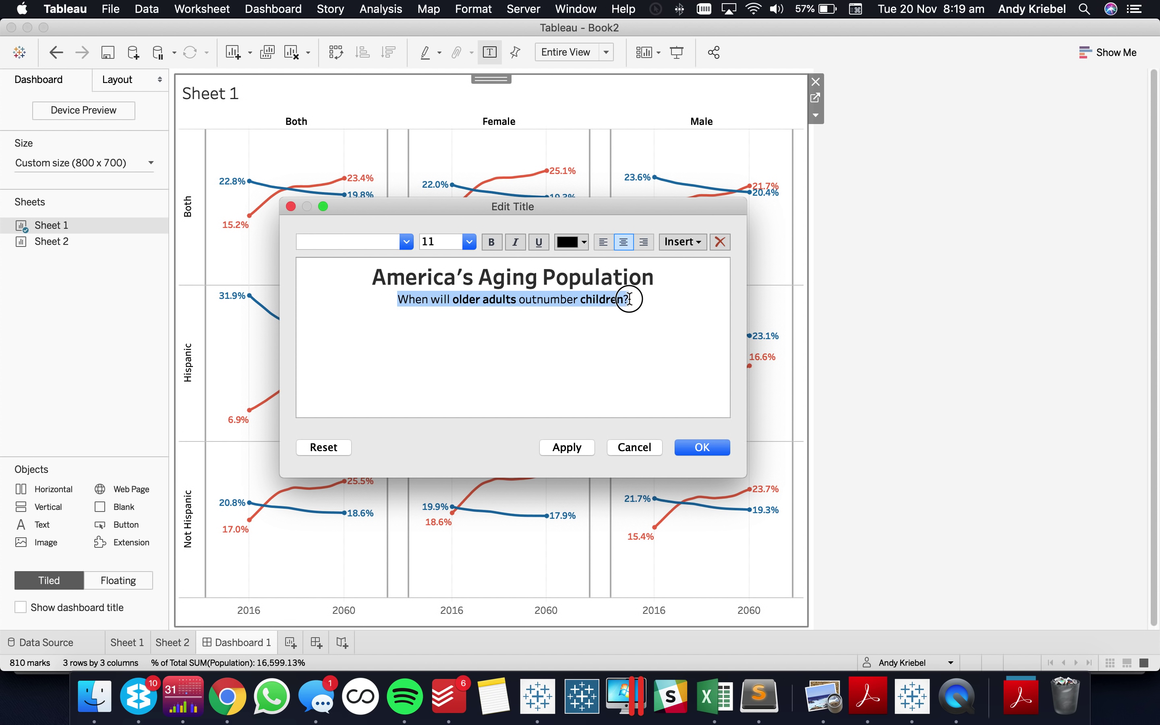
{"action": "left_click", "coordinate": [406, 243]}
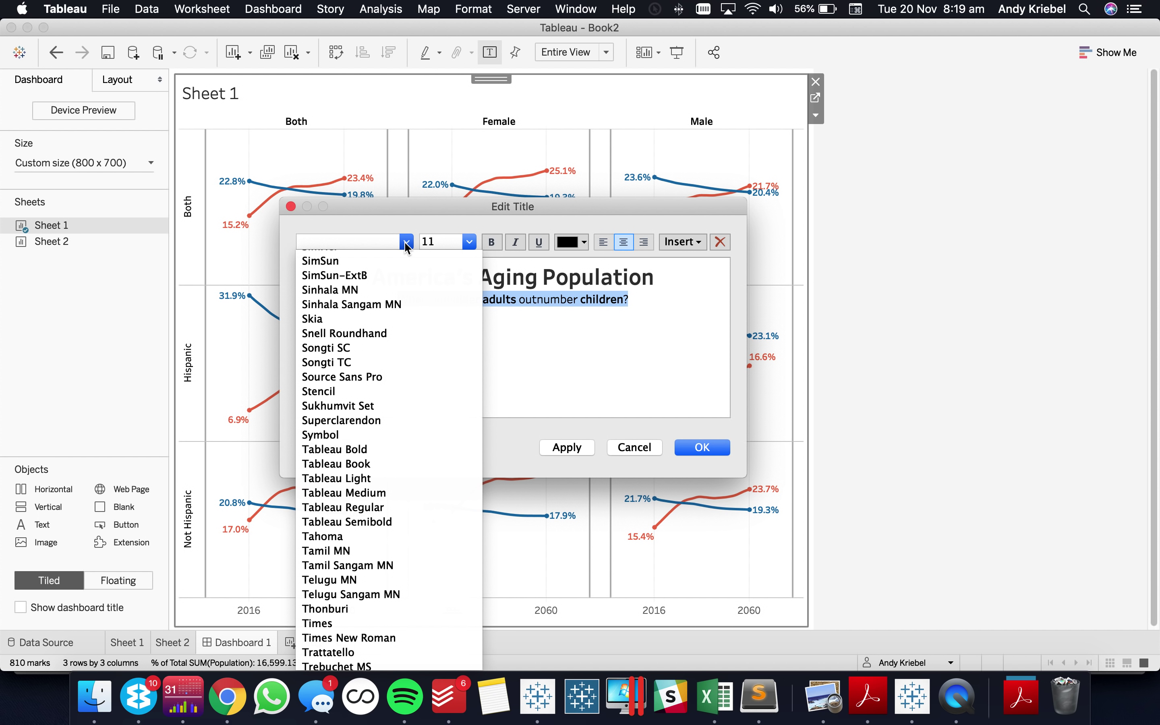
{"action": "left_click", "coordinate": [470, 244]}
{"action": "left_click", "coordinate": [469, 242]}
{"action": "left_click", "coordinate": [448, 315]}
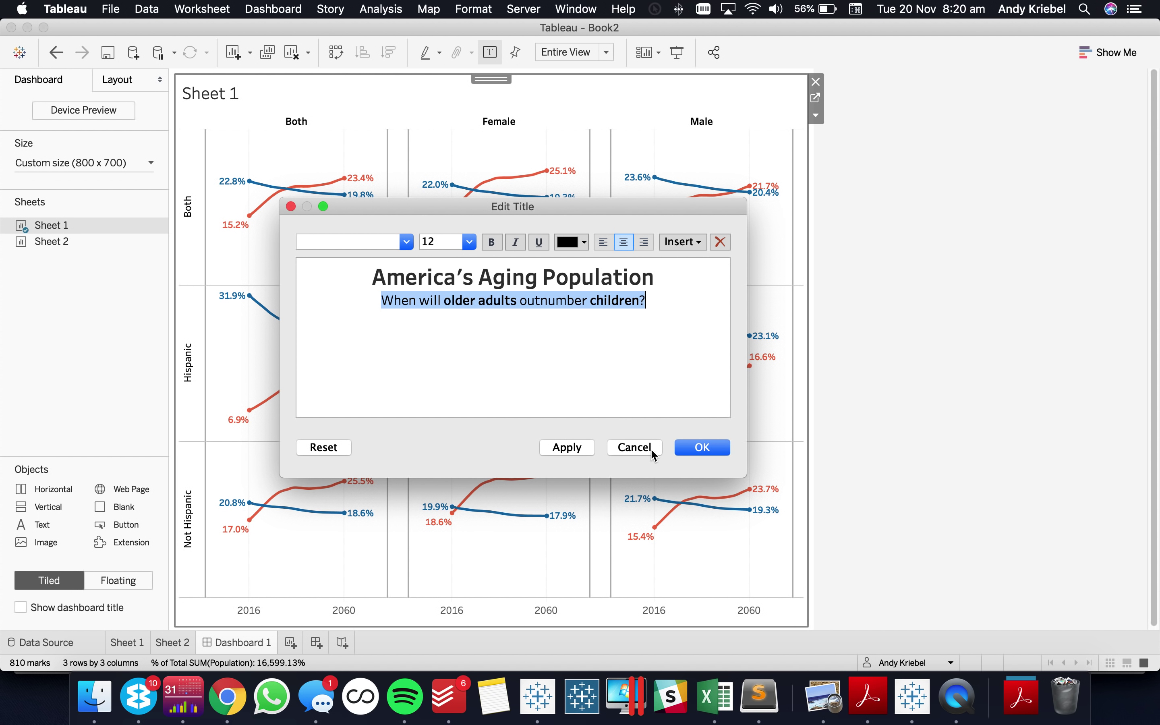
{"action": "left_click", "coordinate": [705, 453]}
{"action": "left_click", "coordinate": [1019, 373]}
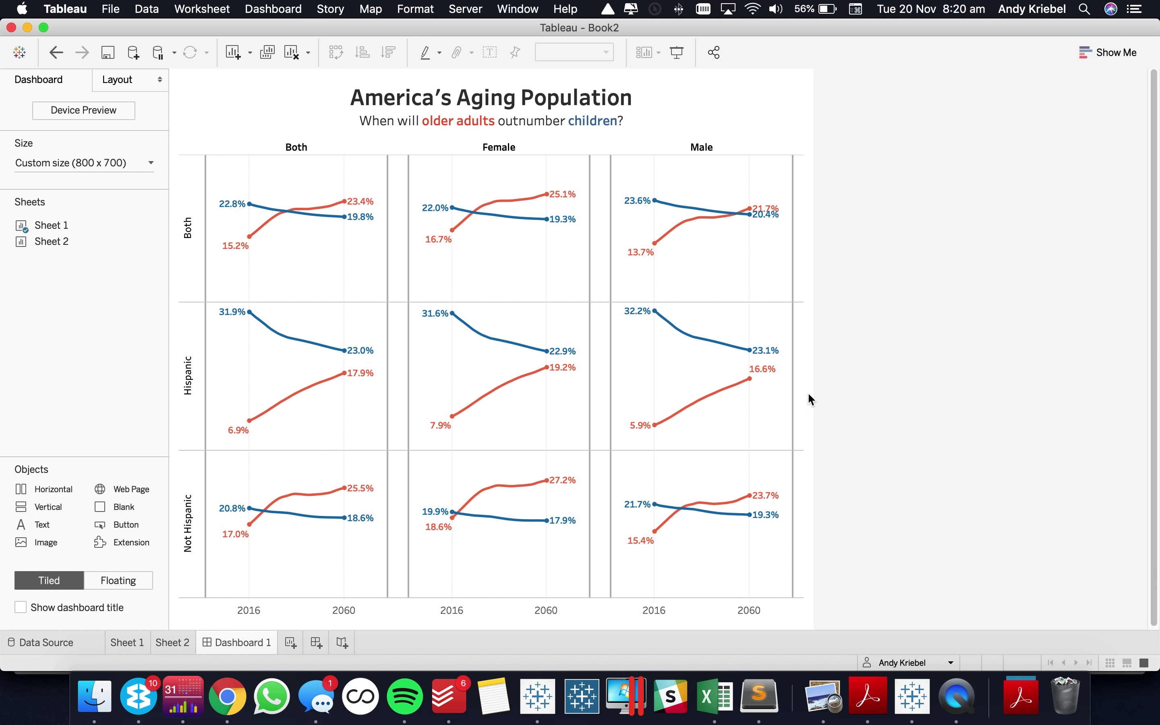
- On Sheet 1, start a new parameter named Buffer with the Integer data type
{"action": "mouse_move", "coordinate": [388, 250]}
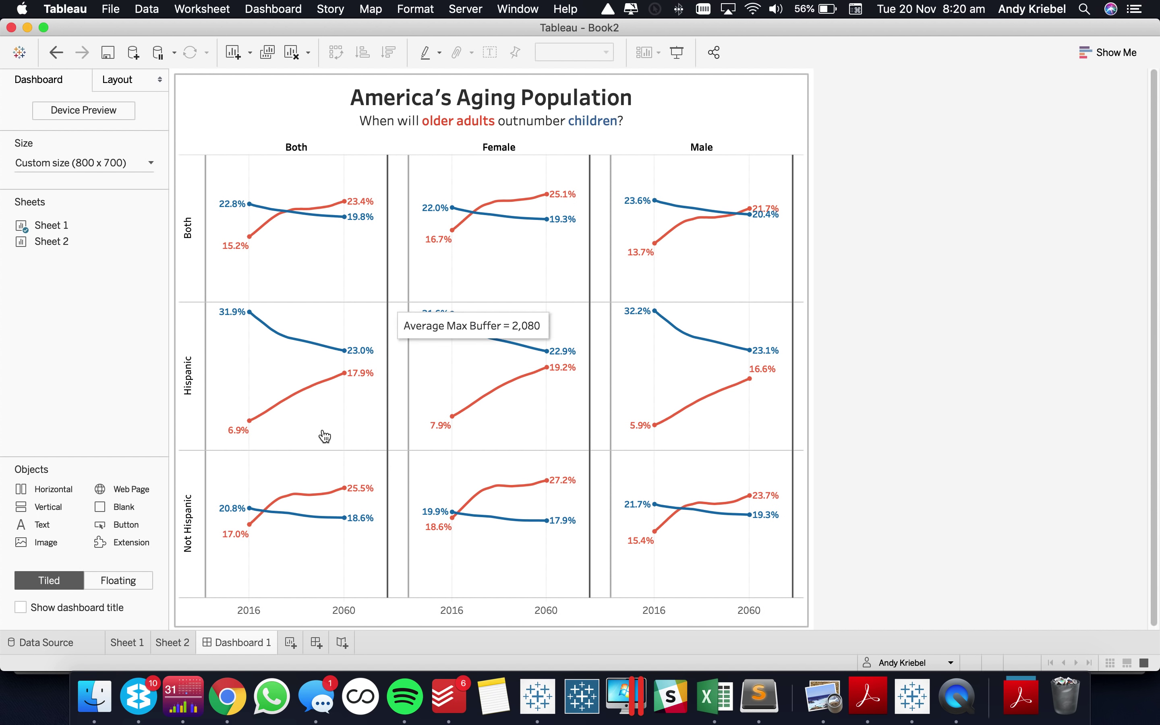
{"action": "left_click", "coordinate": [125, 642]}
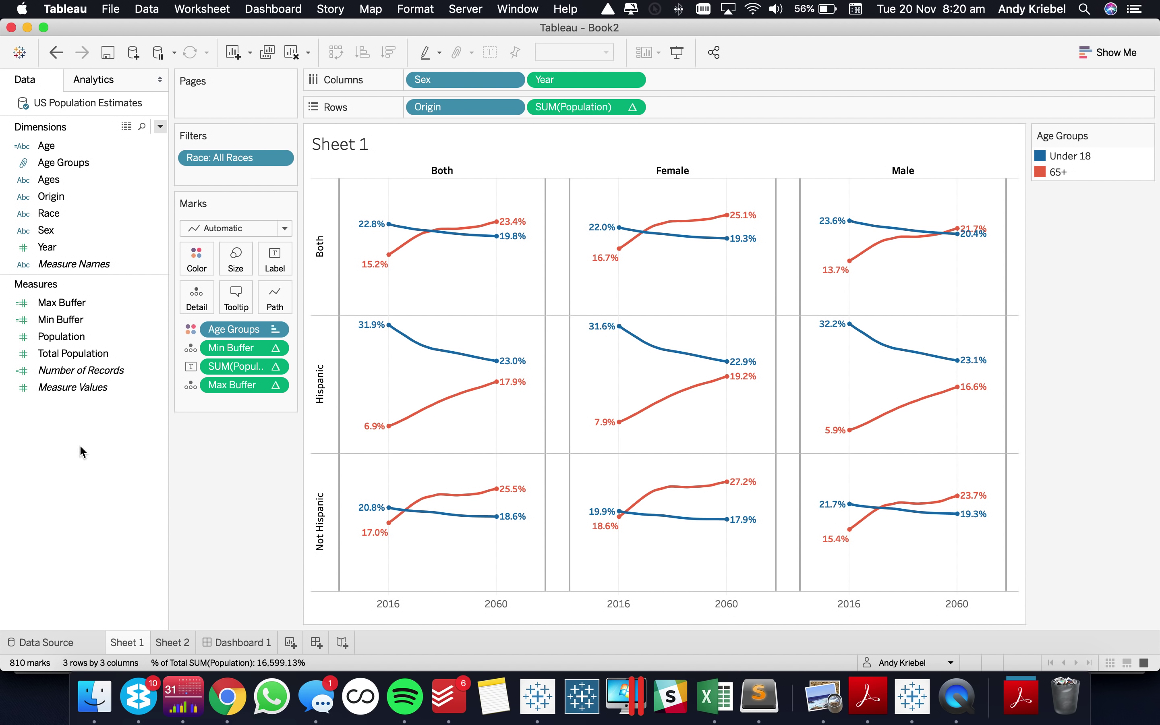
{"action": "right_click", "coordinate": [86, 436]}
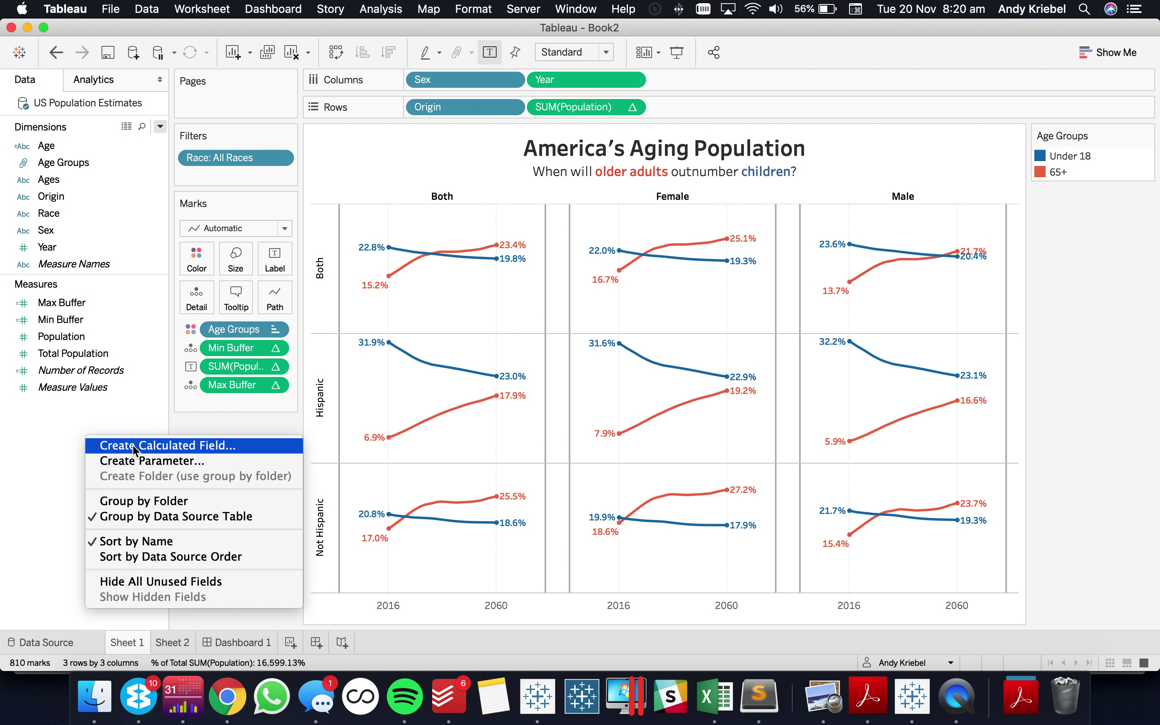
{"action": "left_click", "coordinate": [134, 464]}
{"action": "type", "text": "B"}
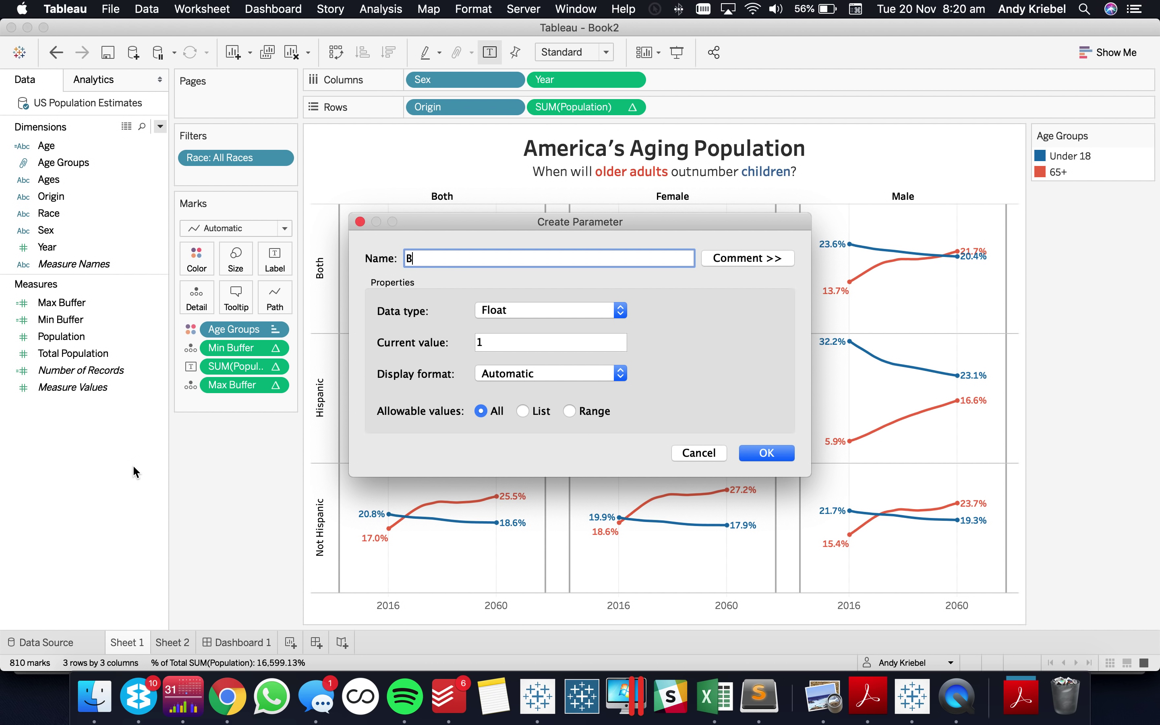
{"action": "type", "text": "uffer"}
{"action": "left_click", "coordinate": [534, 317]}
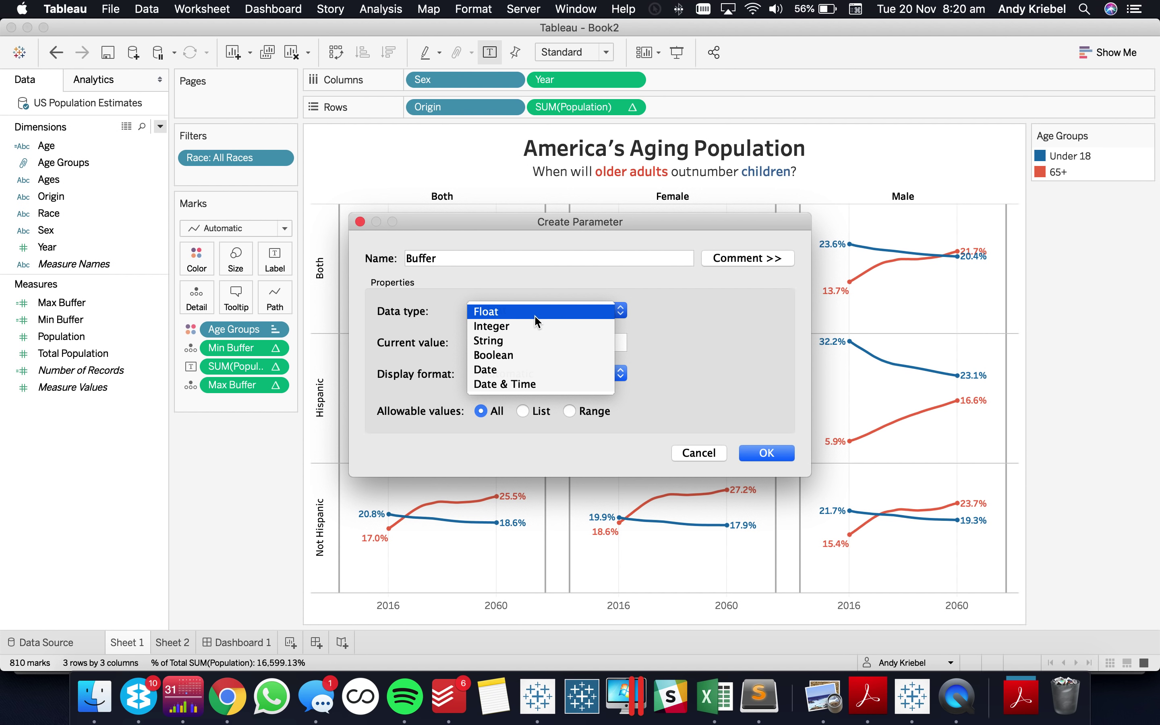
{"action": "left_click", "coordinate": [532, 325]}
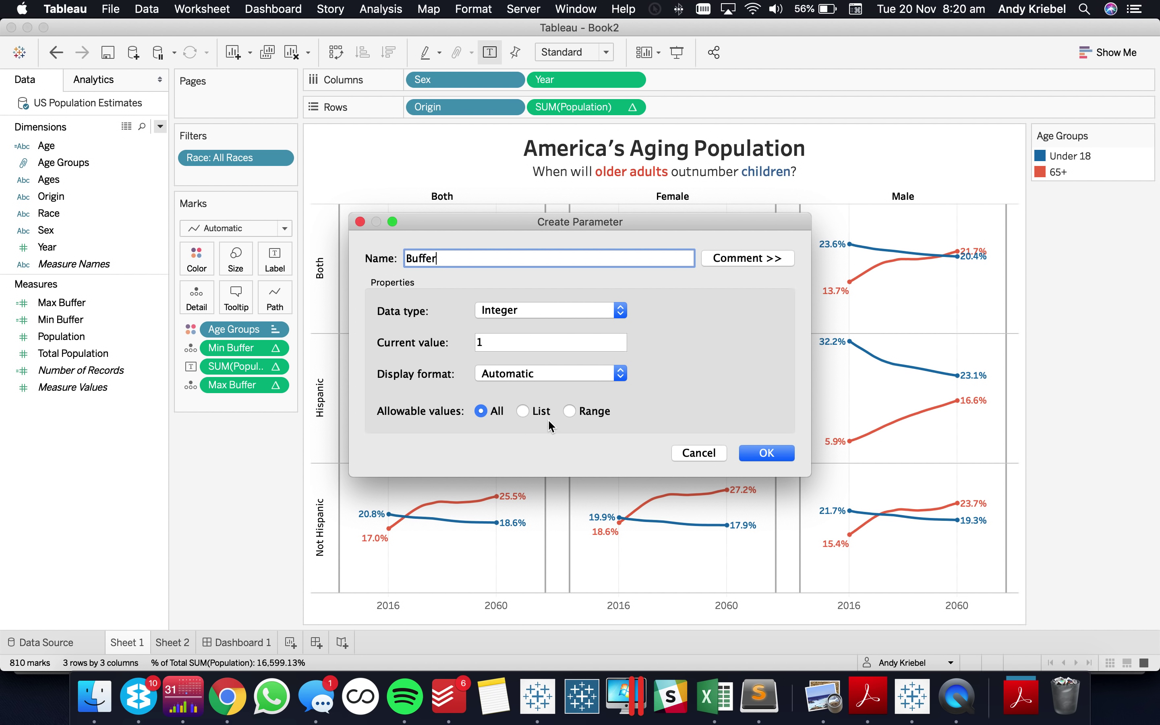
- Restrict the Buffer parameter to a range from 1 to 40 with a step size of 1 and create it
{"action": "left_click", "coordinate": [569, 412]}
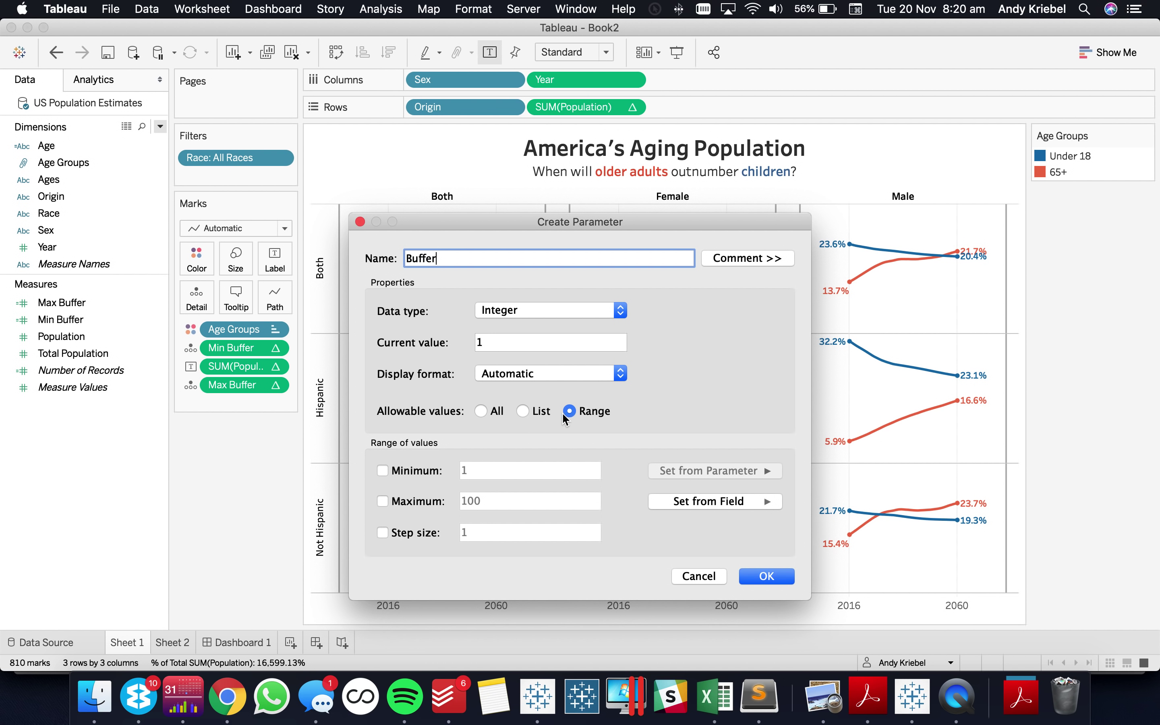
{"action": "left_click", "coordinate": [408, 472]}
{"action": "left_click", "coordinate": [441, 499]}
{"action": "type", "text": "40"}
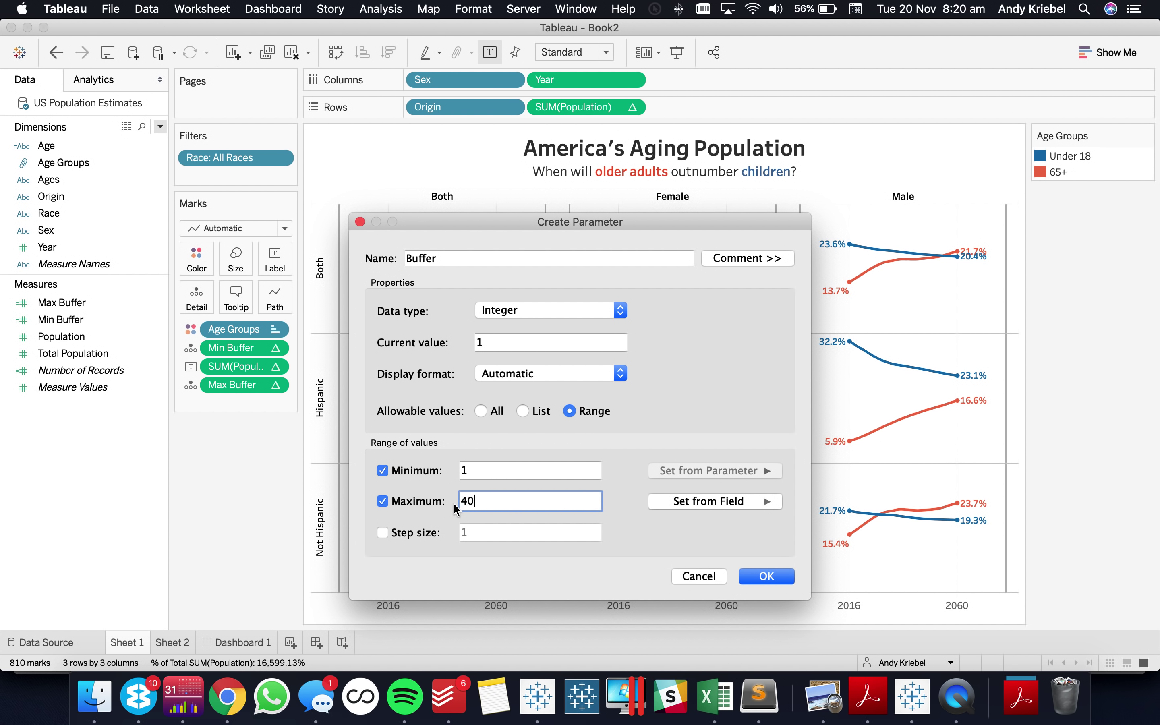
{"action": "key", "text": "Tab"}
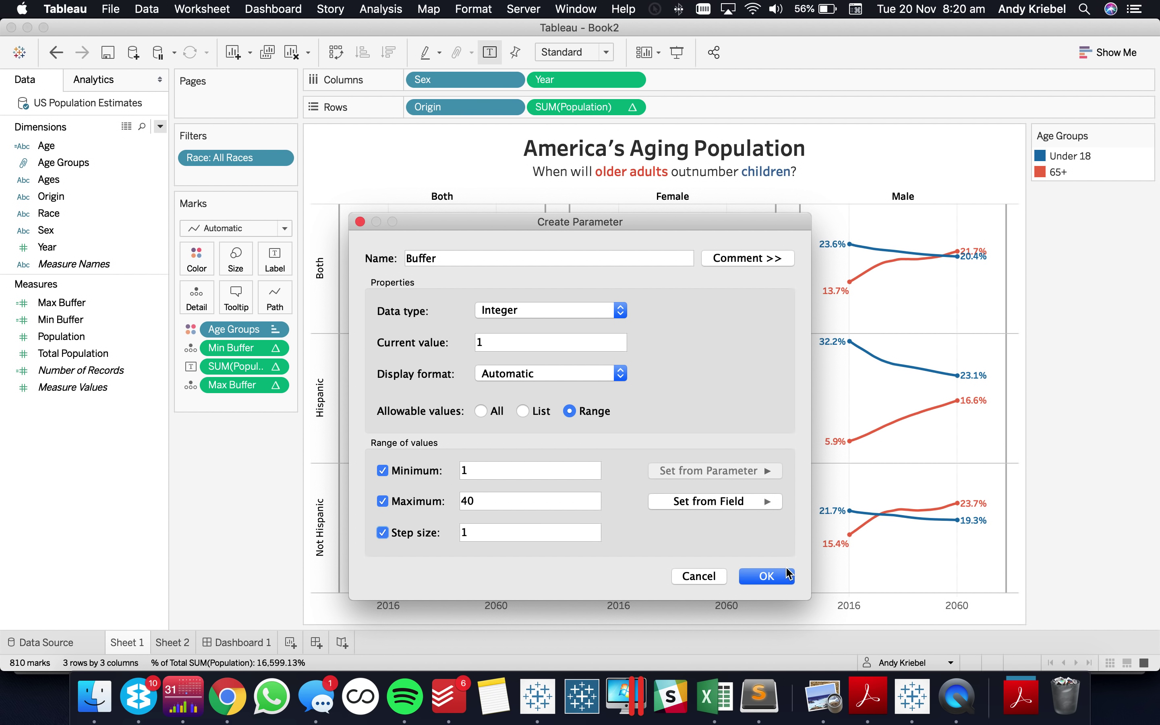
{"action": "left_click", "coordinate": [767, 576]}
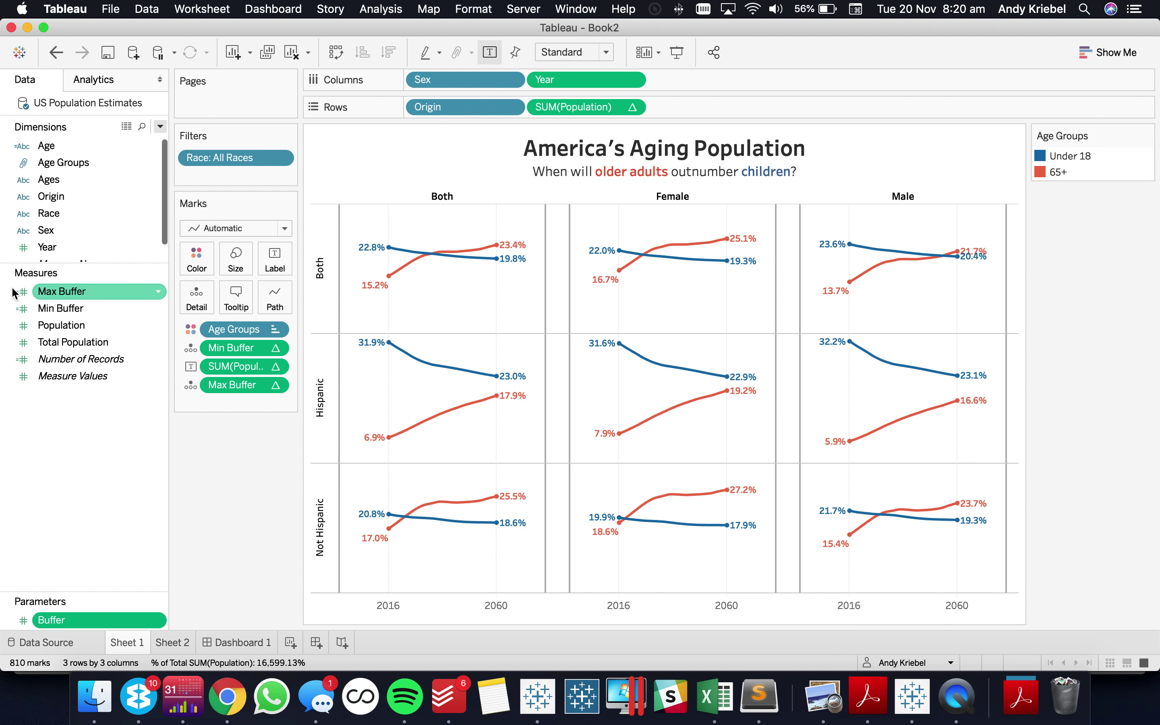
- Edit the Max Buffer calculation to WINDOW_MAX(ATTR([Year]))+[Buffer], using the parameter in place of the fixed number
{"action": "right_click", "coordinate": [92, 292]}
{"action": "left_click", "coordinate": [131, 364]}
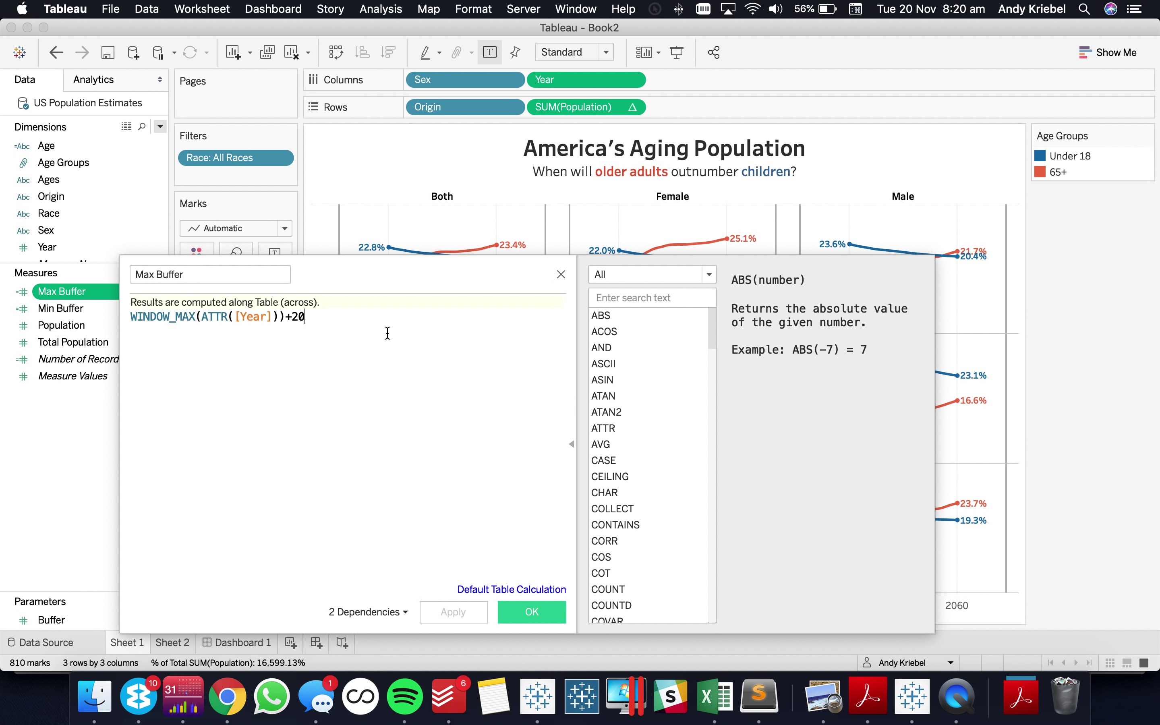
{"action": "key", "text": "BackSpace"}
{"action": "key", "text": "BackSpace"}
{"action": "type", "text": "Buff"}
{"action": "key", "text": "Return"}
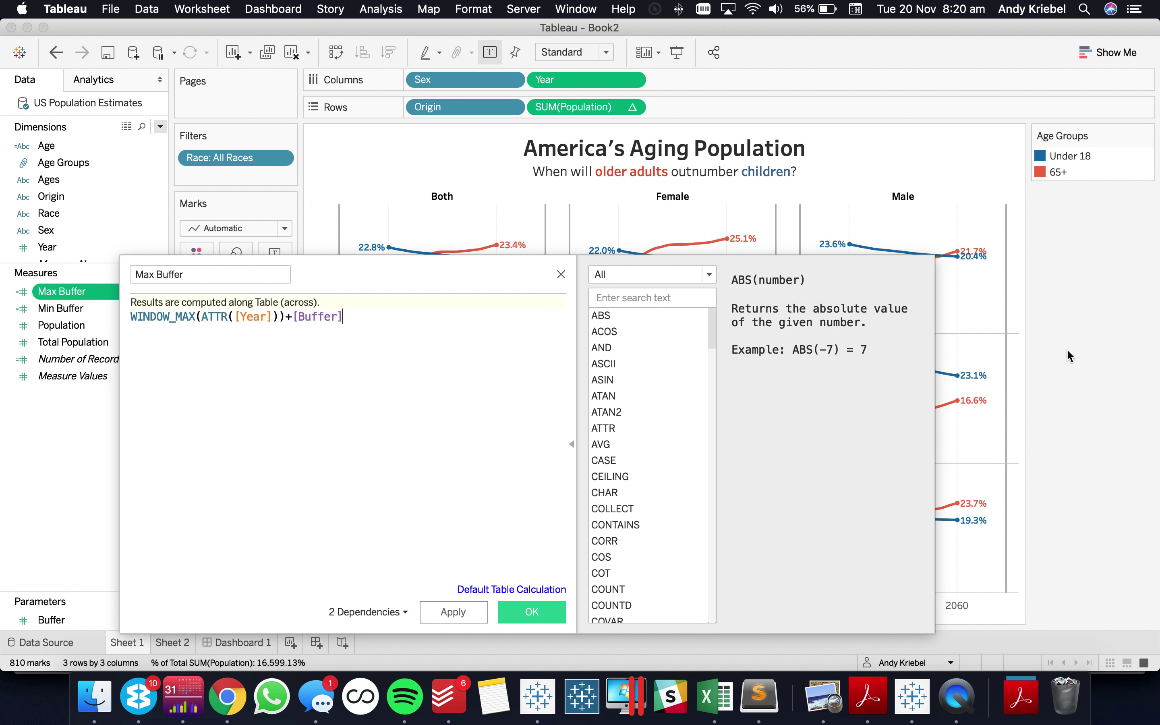
{"action": "left_click", "coordinate": [504, 610]}
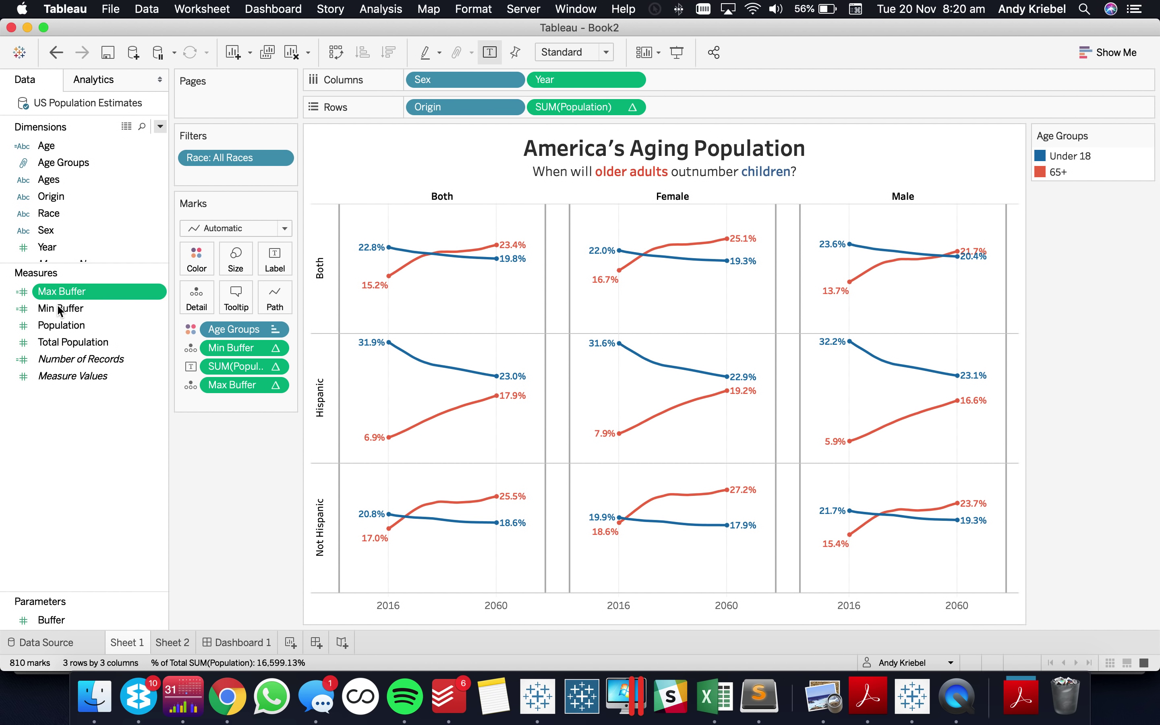
- Edit the Min Buffer calculation to WINDOW_MIN(ATTR([Year]))-[Buffer], using the parameter in place of the fixed number
{"action": "left_click", "coordinate": [59, 310]}
{"action": "right_click", "coordinate": [59, 310]}
{"action": "left_click", "coordinate": [136, 383]}
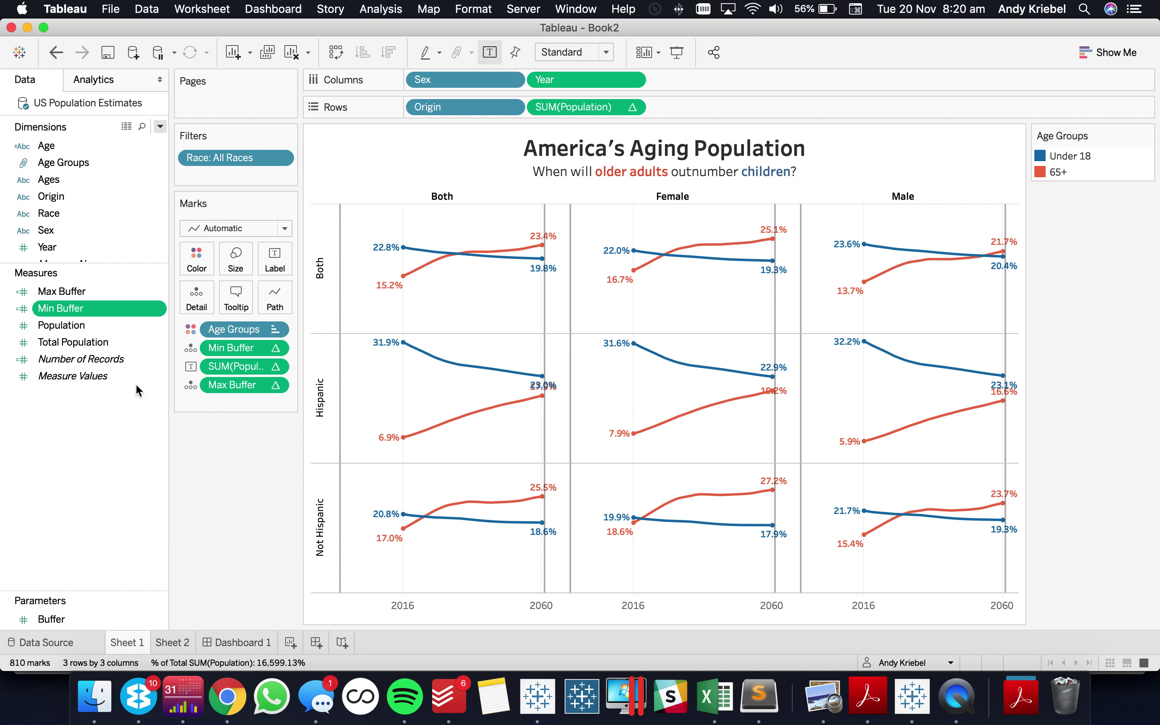
{"action": "left_click", "coordinate": [313, 316]}
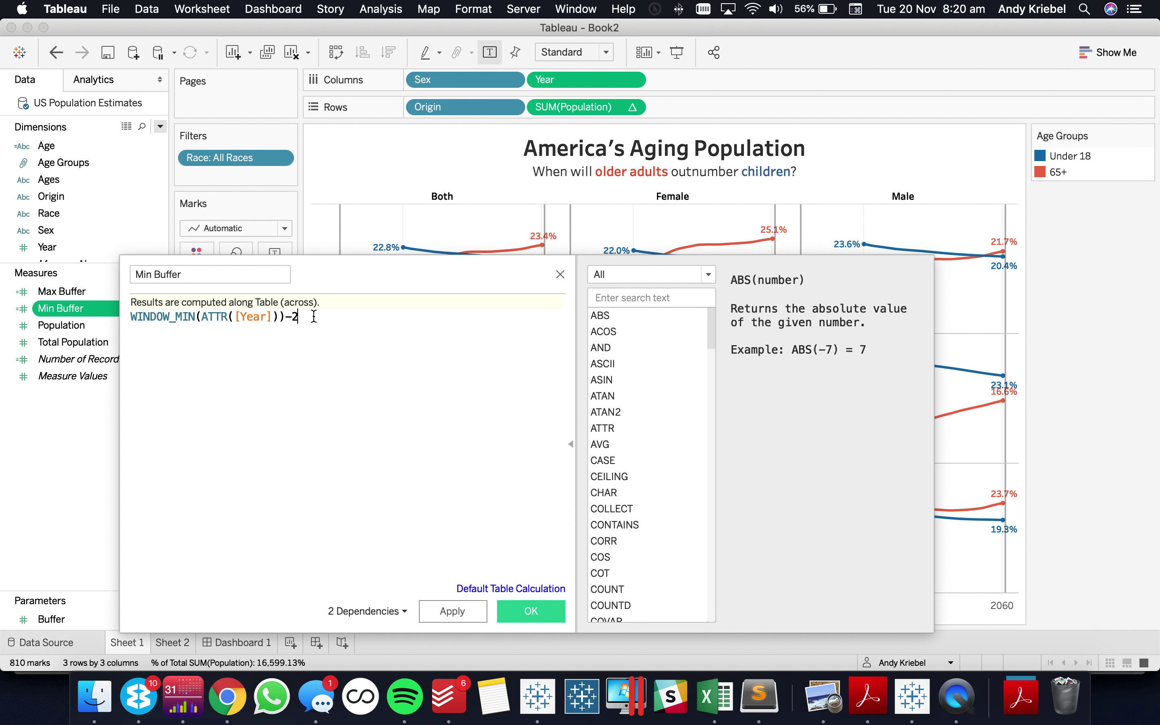
{"action": "key", "text": "BackSpace"}
{"action": "key", "text": "BackSpace"}
{"action": "type", "text": "-[Bu"}
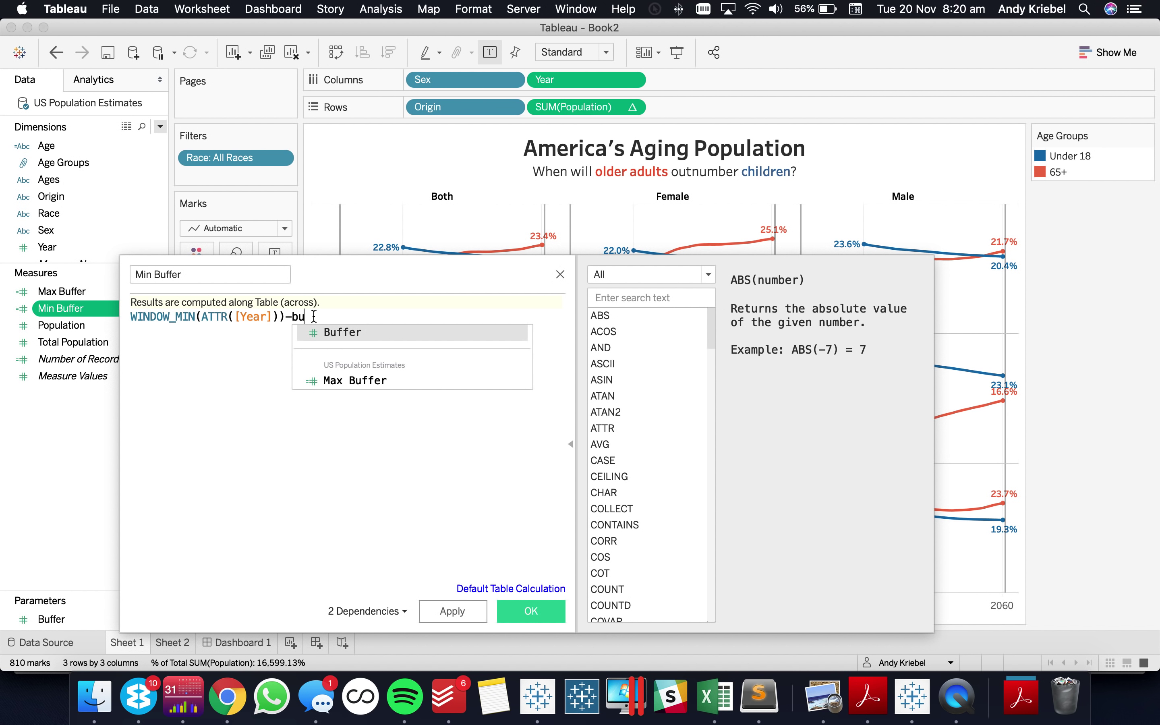
{"action": "key", "text": "Return"}
{"action": "left_click", "coordinate": [530, 611]}
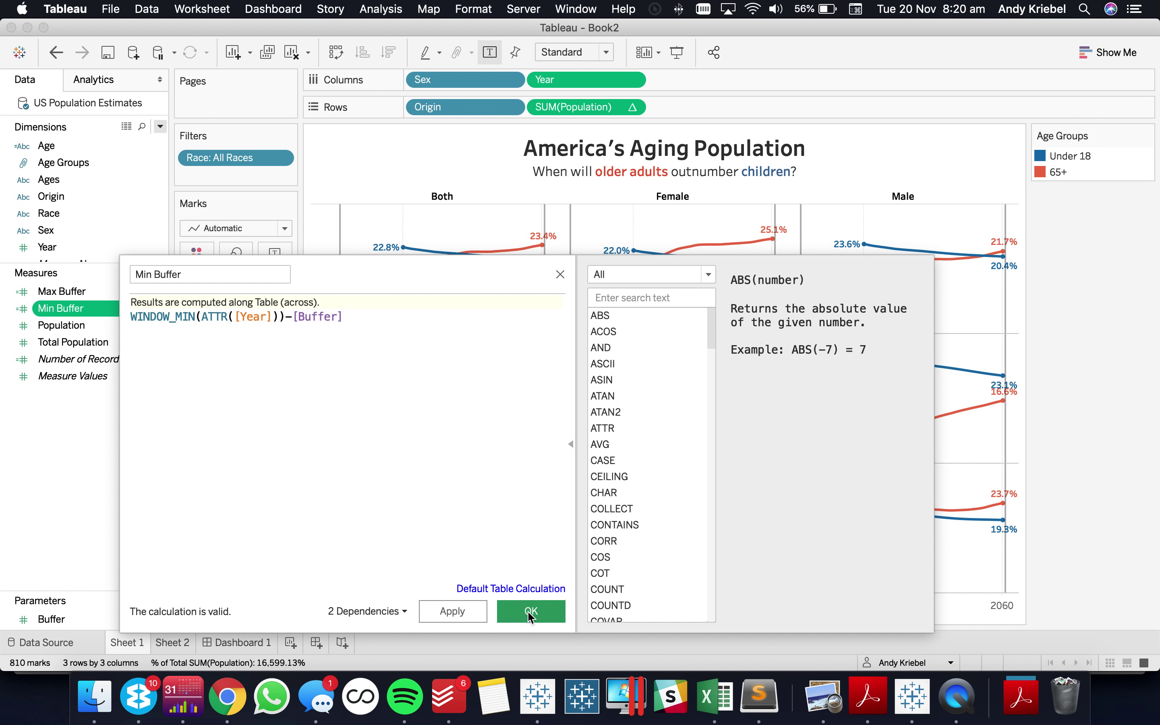
- Show the Buffer parameter control on Sheet 1 and raise its value to 5
{"action": "right_click", "coordinate": [58, 621]}
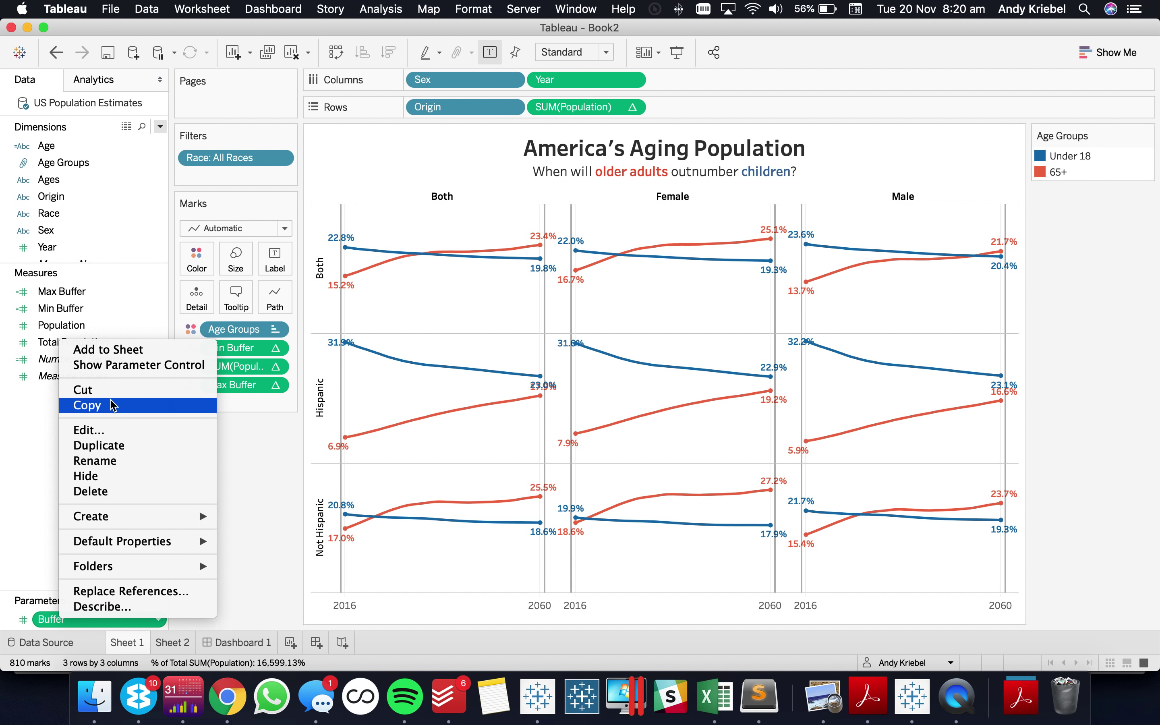
{"action": "left_click", "coordinate": [172, 366]}
{"action": "mouse_move", "coordinate": [348, 293]}
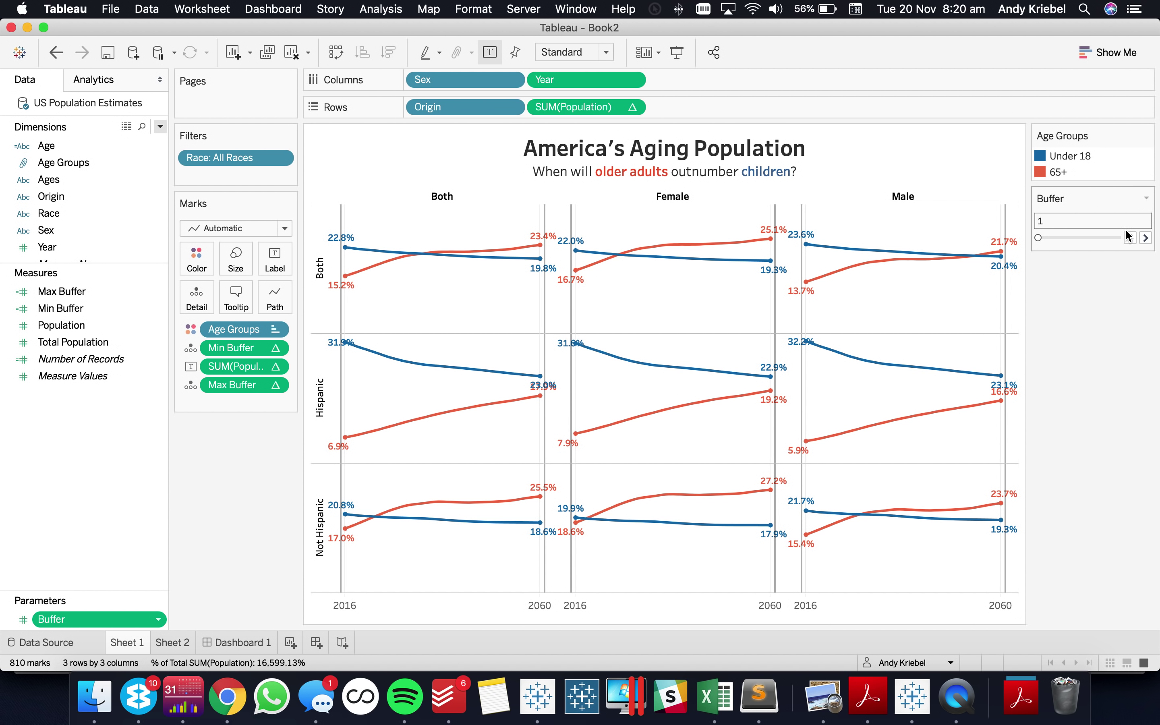
{"action": "left_click", "coordinate": [1145, 238]}
{"action": "left_click", "coordinate": [1145, 238]}
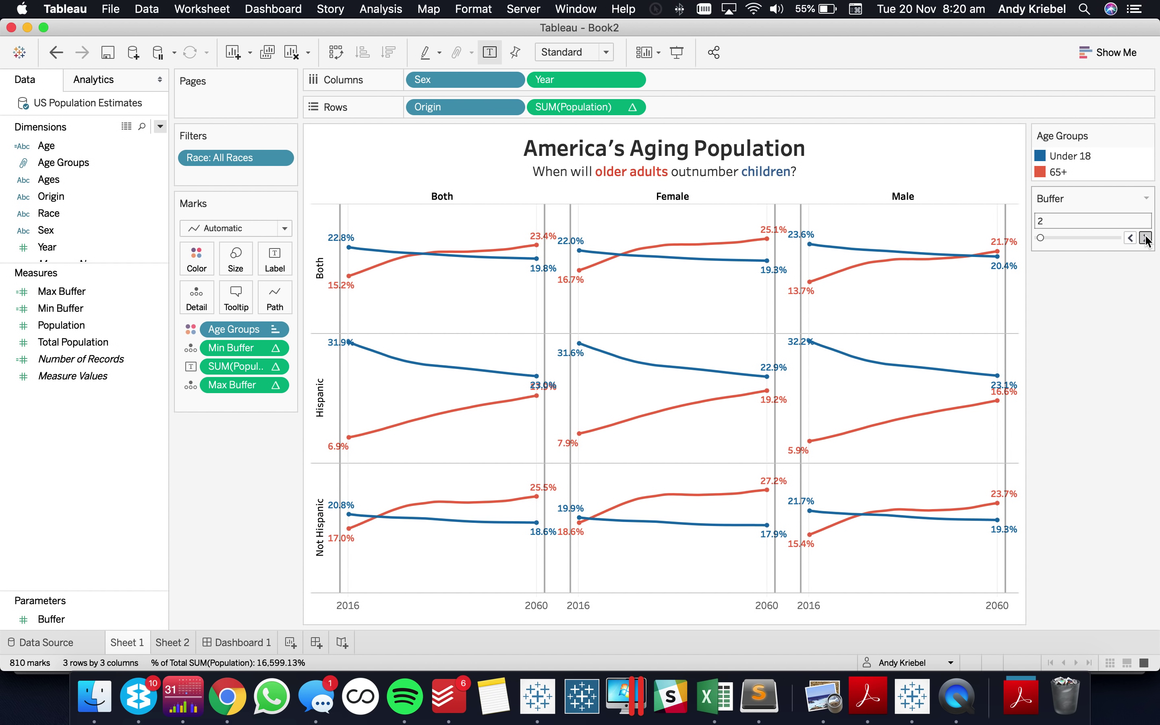
{"action": "left_click", "coordinate": [1145, 237]}
{"action": "left_click", "coordinate": [1145, 238]}
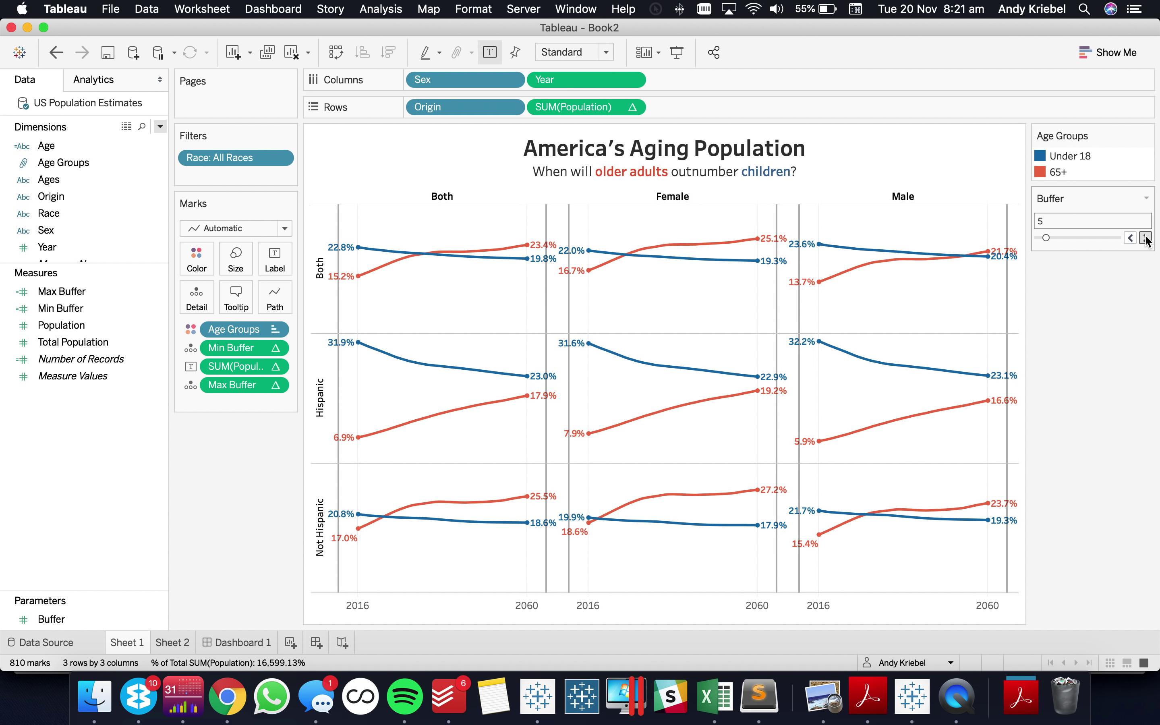
- On Dashboard 1, add the Buffer parameter control through the Sheet 1 chart
{"action": "left_click", "coordinate": [247, 642]}
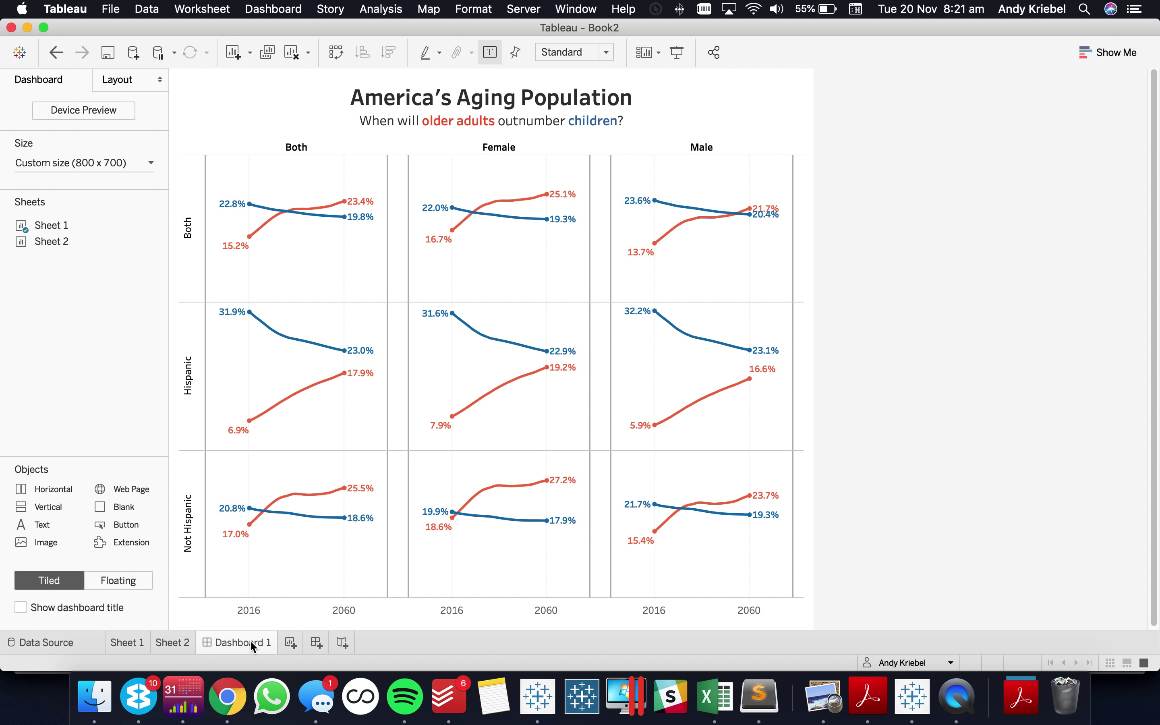
{"action": "mouse_move", "coordinate": [220, 254]}
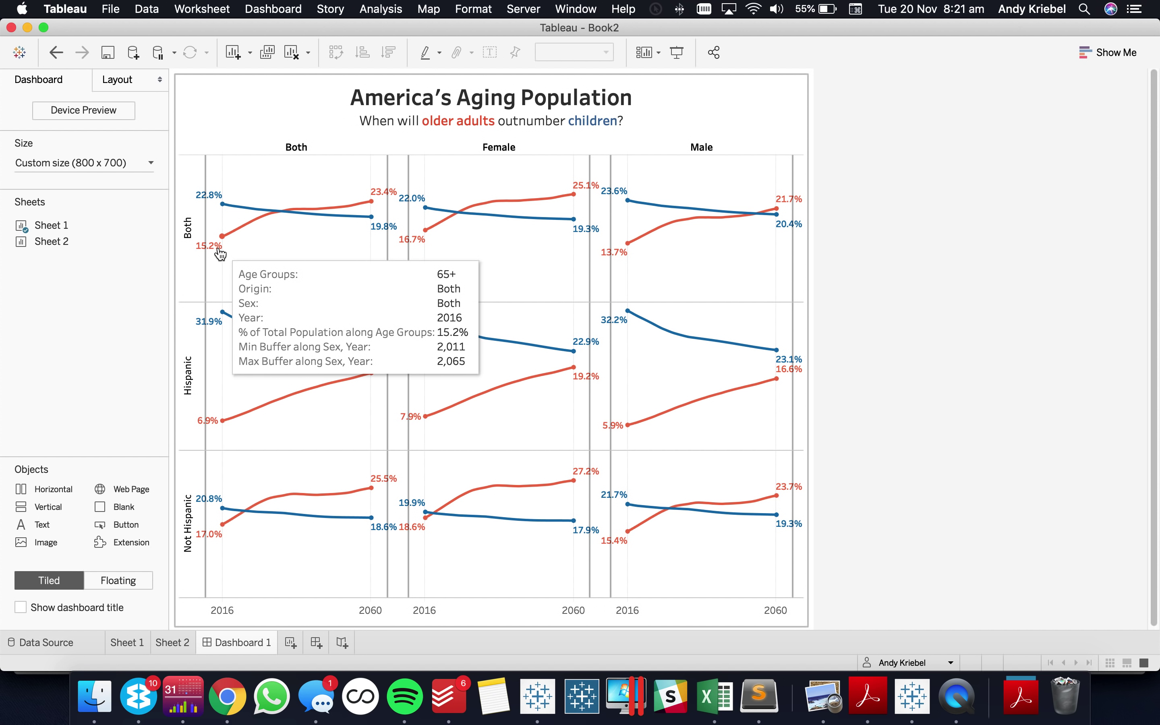
{"action": "left_click", "coordinate": [746, 85]}
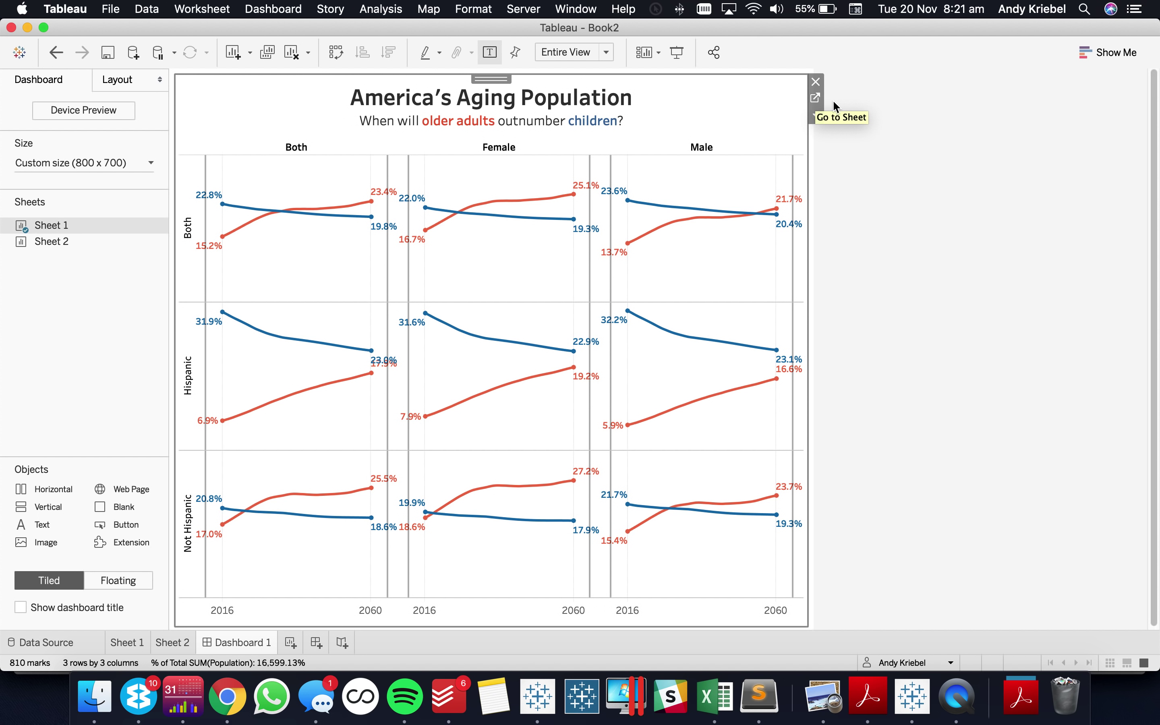
{"action": "left_click", "coordinate": [816, 115]}
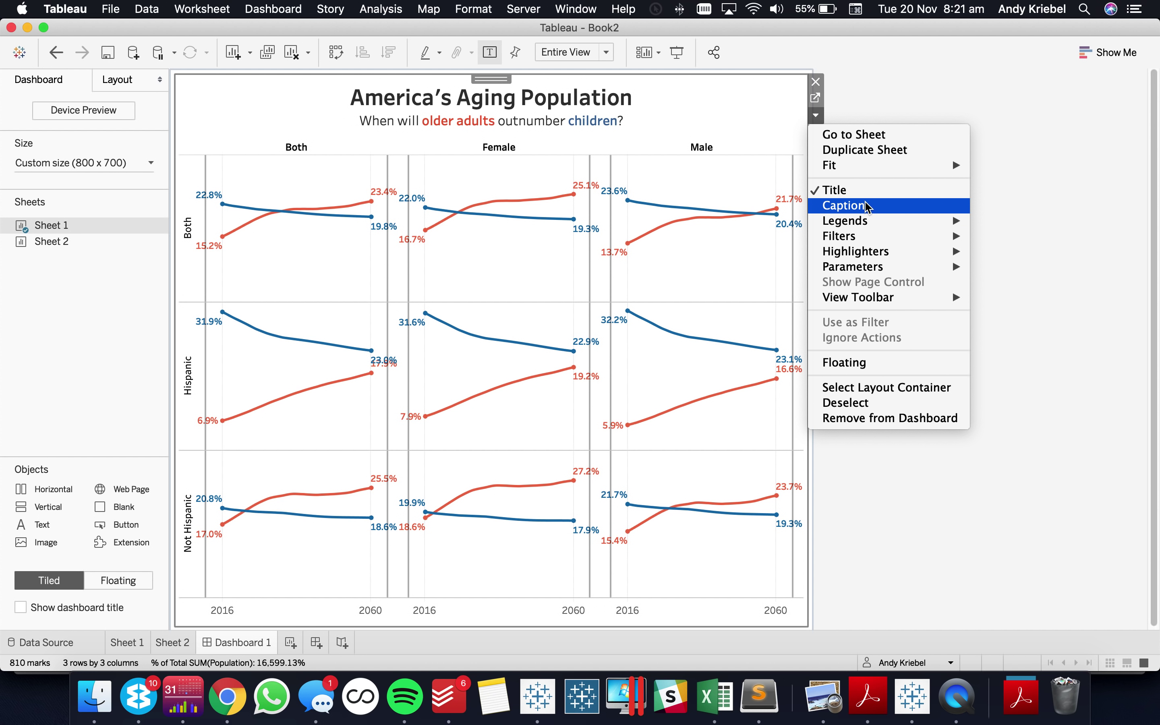
{"action": "mouse_move", "coordinate": [862, 267]}
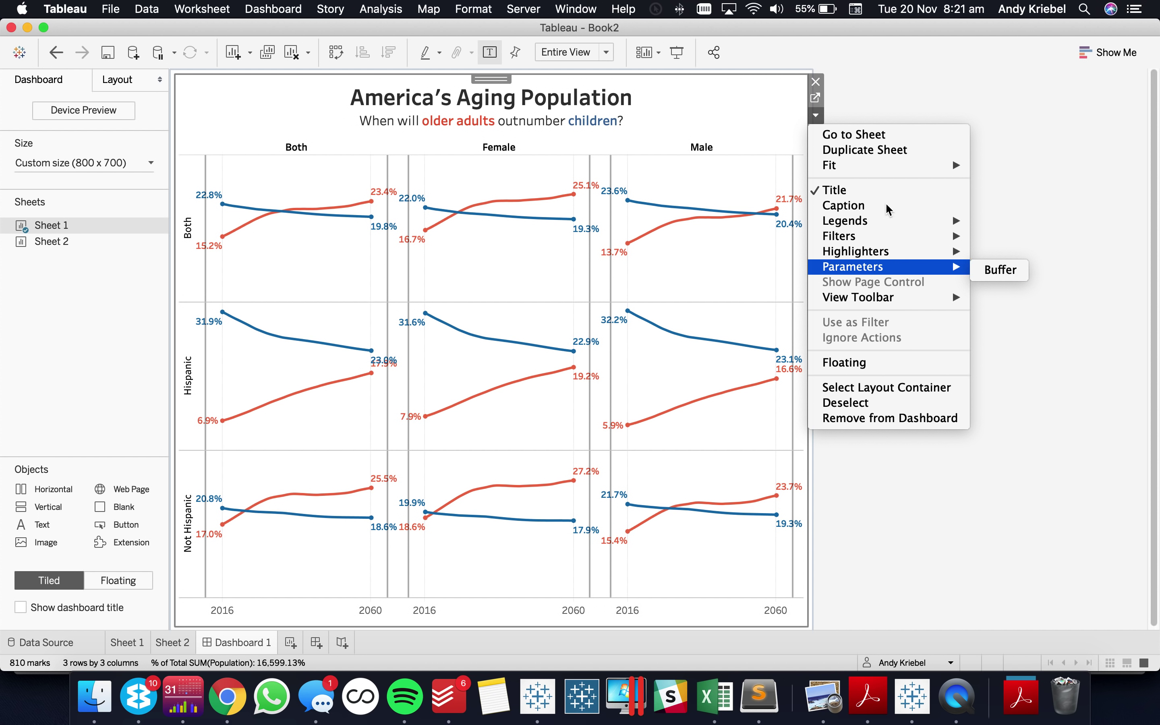
{"action": "left_click", "coordinate": [1001, 269]}
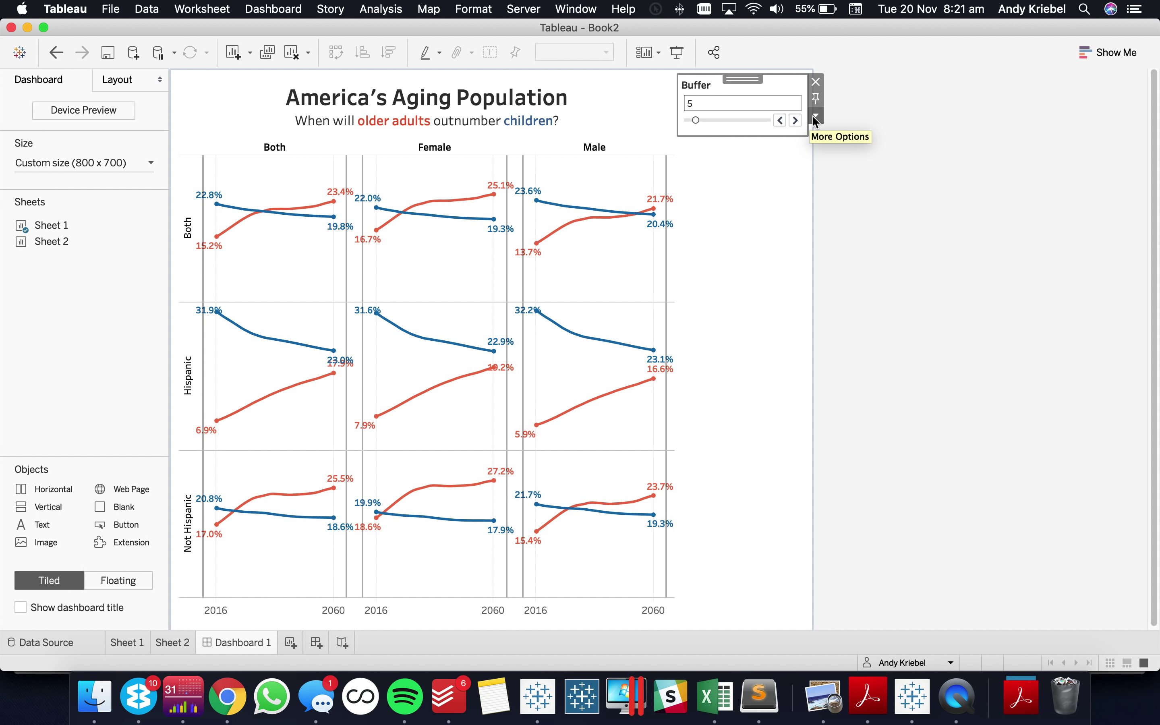
- Make the Buffer control floating and place it beside the dashboard title, above the Male column
{"action": "left_click", "coordinate": [815, 119]}
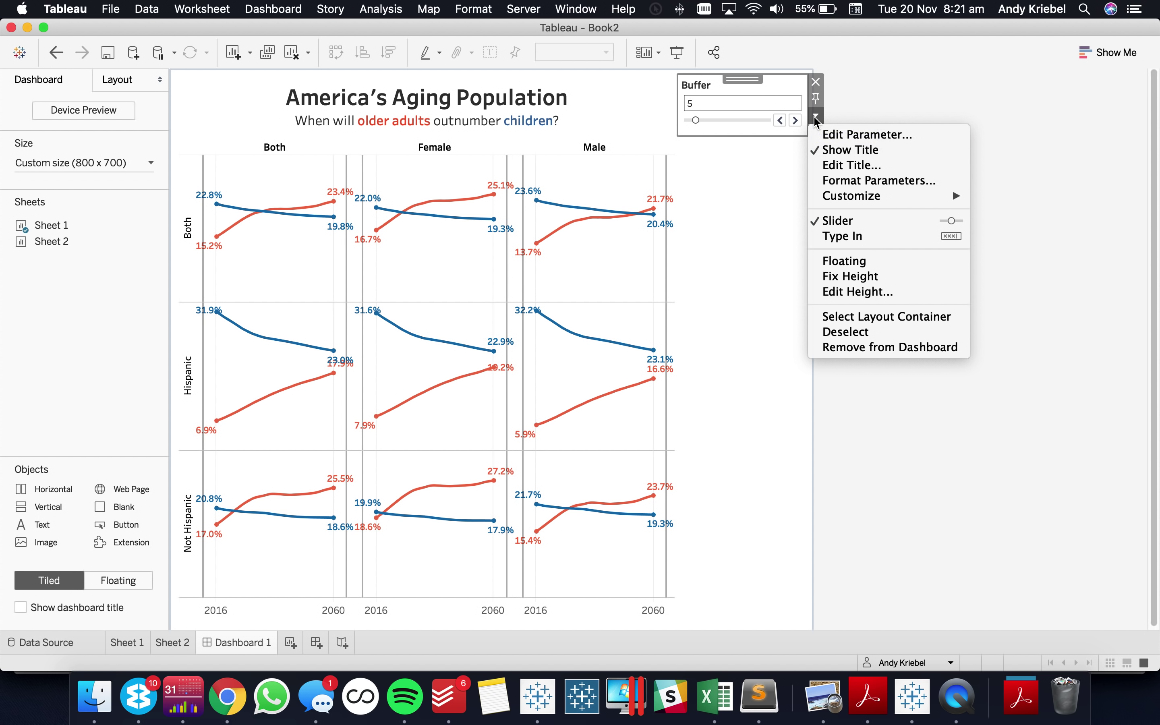
{"action": "left_click", "coordinate": [855, 263]}
{"action": "left_click_drag", "start_coordinate": [744, 77], "coordinate": [714, 77]}
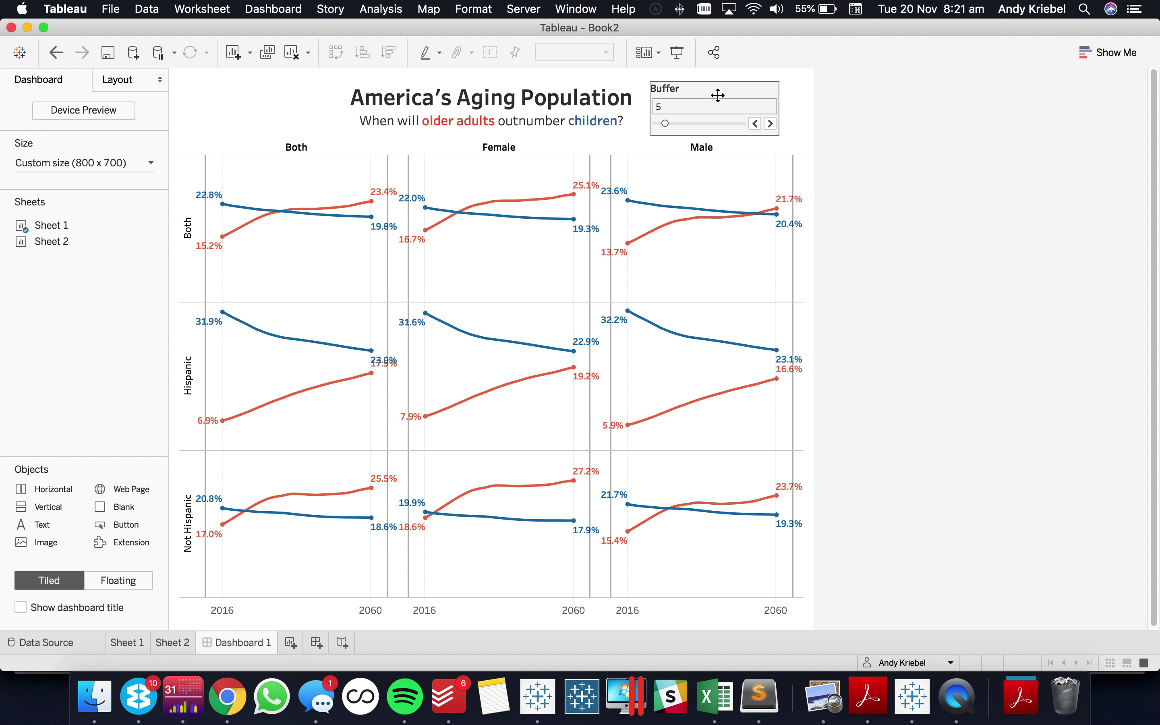
- Raise the Buffer value on the dashboard to 21 to add space around the lines
{"action": "left_click", "coordinate": [769, 124]}
{"action": "left_click", "coordinate": [770, 123]}
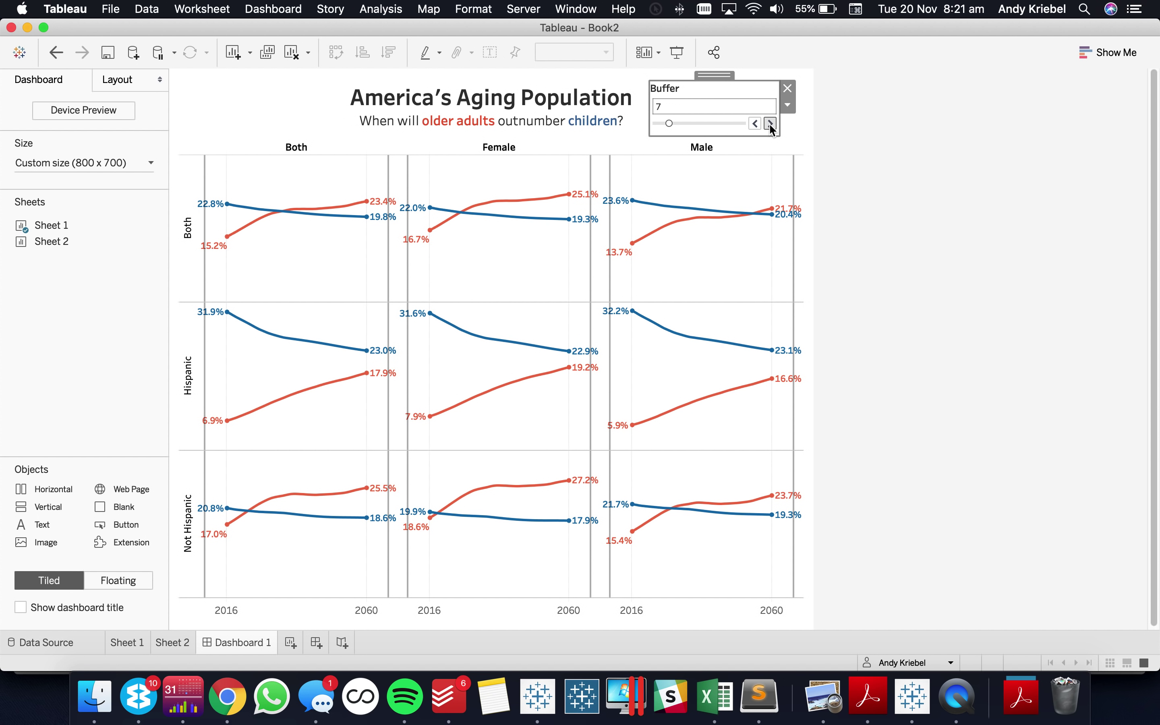
{"action": "left_click", "coordinate": [769, 123]}
{"action": "left_click", "coordinate": [770, 123]}
{"action": "left_click", "coordinate": [769, 123]}
{"action": "left_click", "coordinate": [769, 123]}
{"action": "left_click", "coordinate": [769, 124]}
{"action": "left_click", "coordinate": [769, 123]}
{"action": "left_click", "coordinate": [770, 123]}
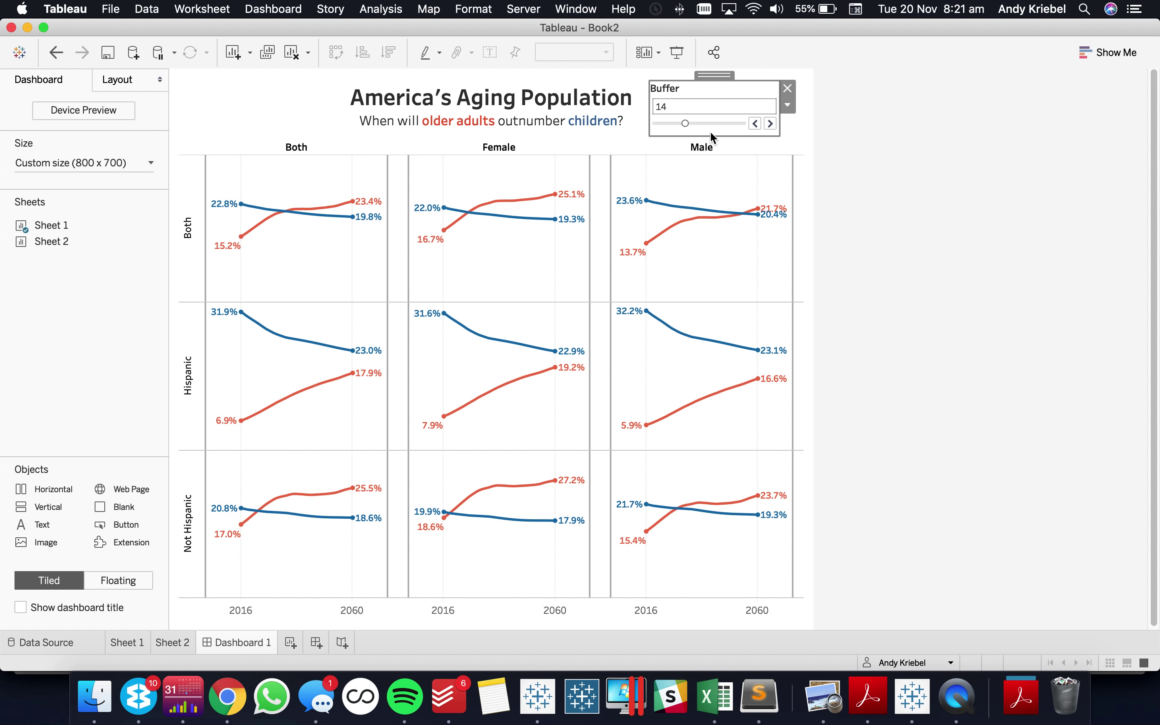
{"action": "left_click_drag", "start_coordinate": [686, 123], "coordinate": [701, 124]}
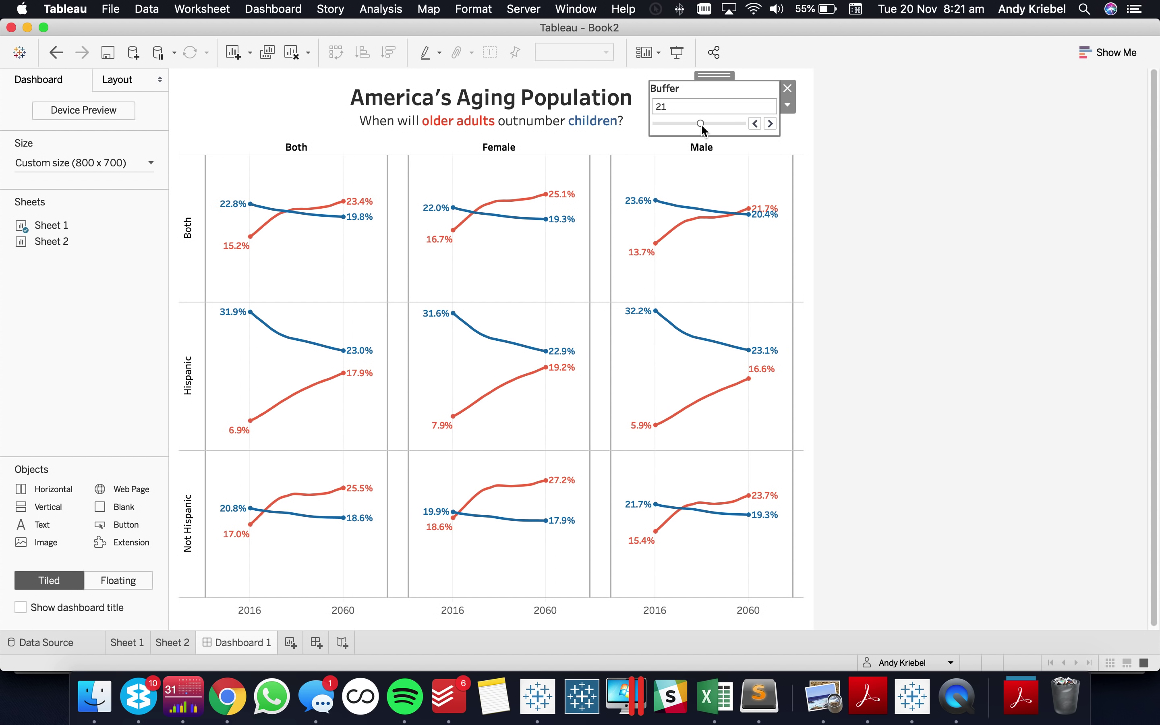
- Align Sheet 1's mark labels vertically to the middle, keeping the horizontal alignment automatic, and return to Dashboard 1
{"action": "mouse_move", "coordinate": [750, 240]}
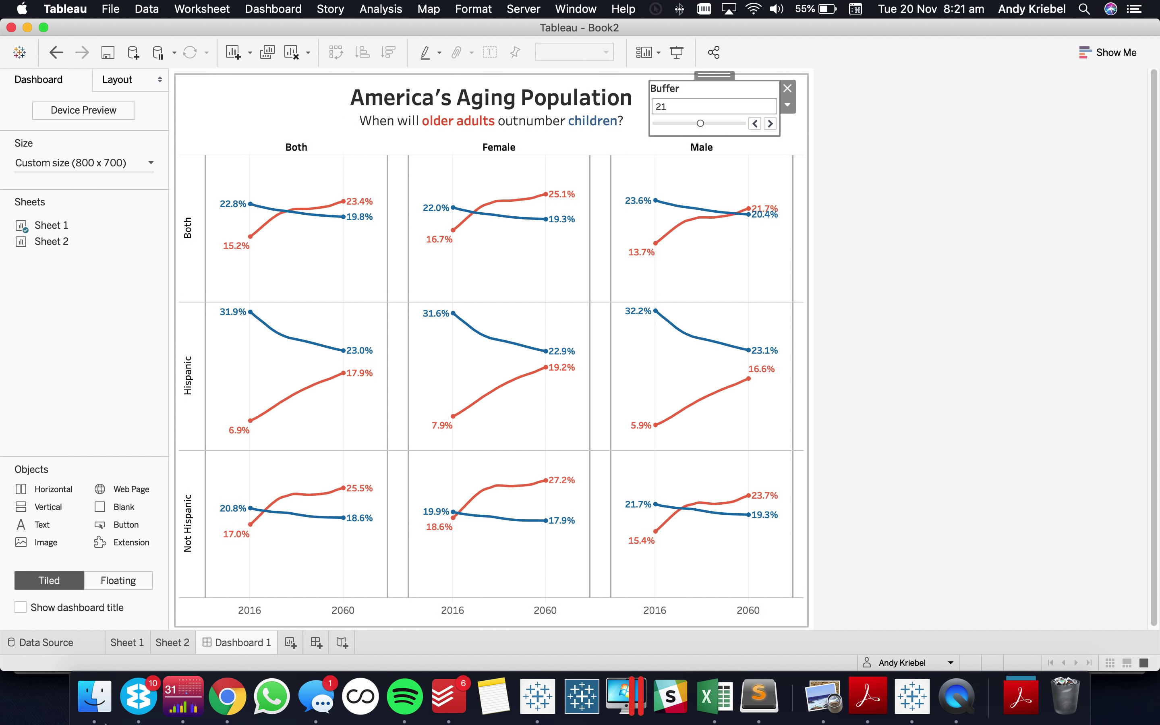
{"action": "left_click", "coordinate": [128, 648]}
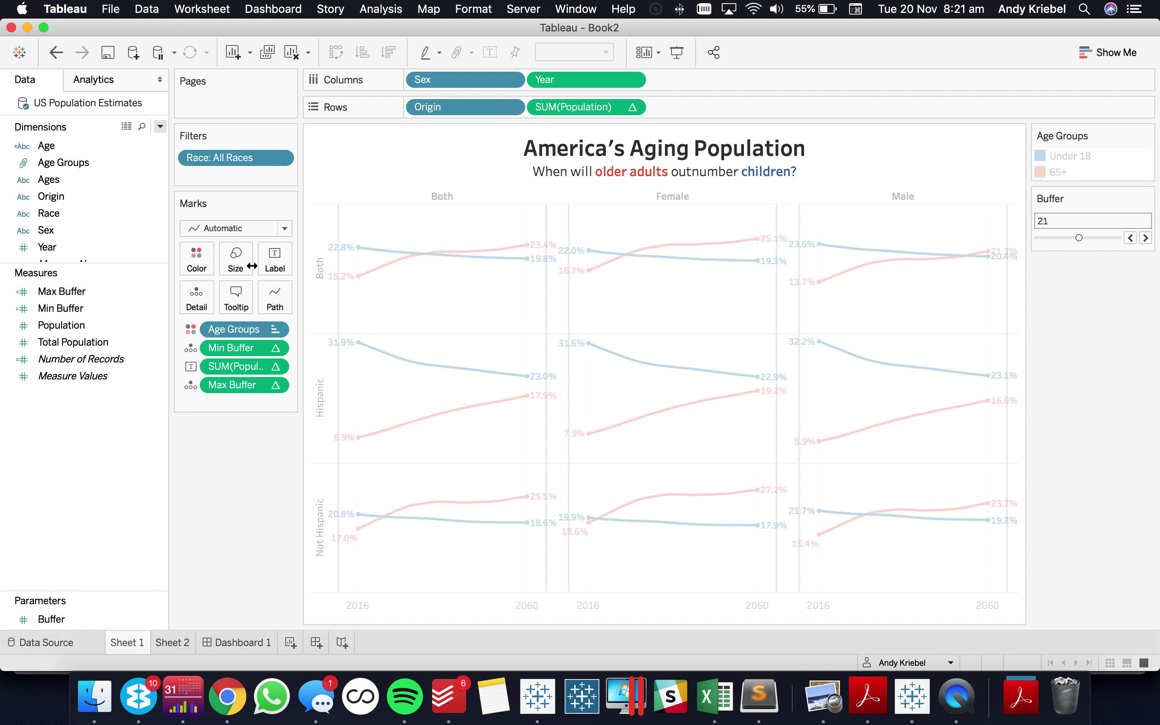
{"action": "left_click", "coordinate": [271, 266]}
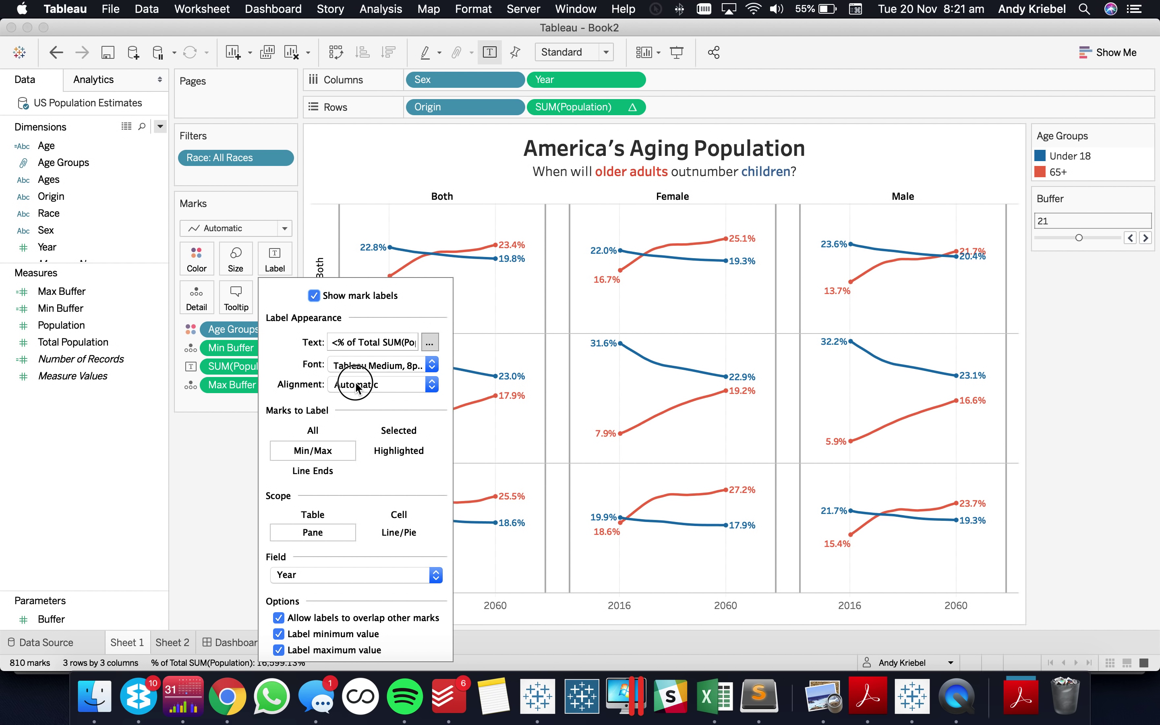
{"action": "left_click", "coordinate": [360, 385]}
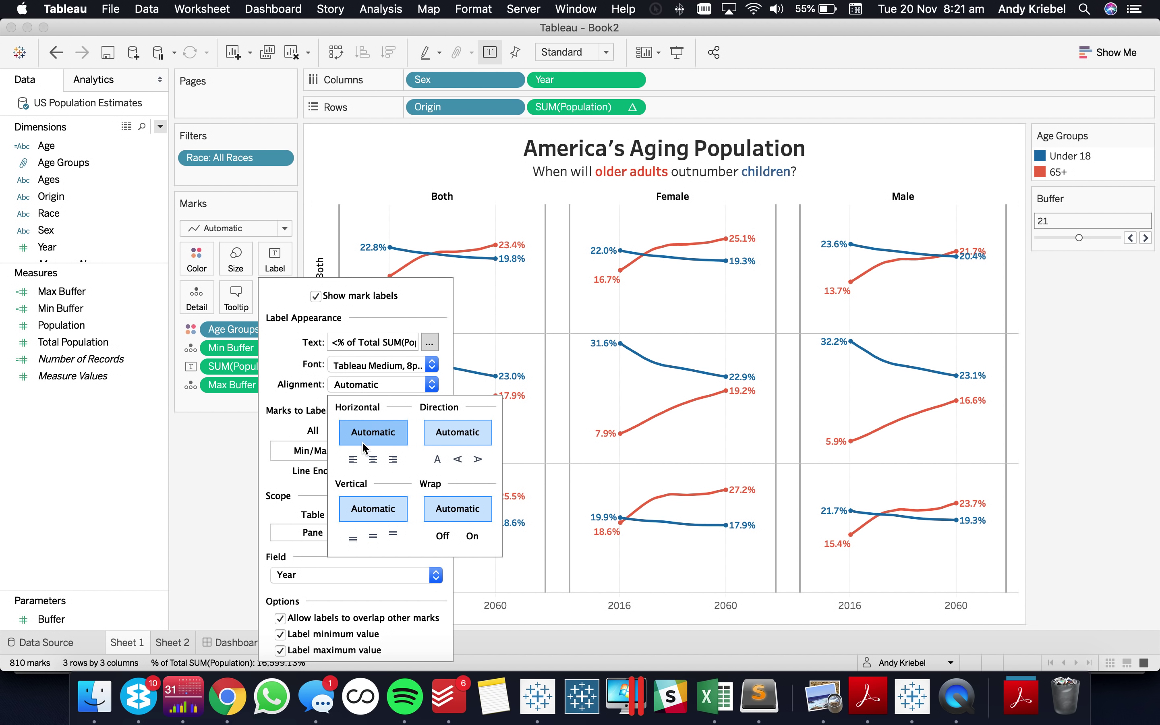
{"action": "left_click", "coordinate": [377, 541]}
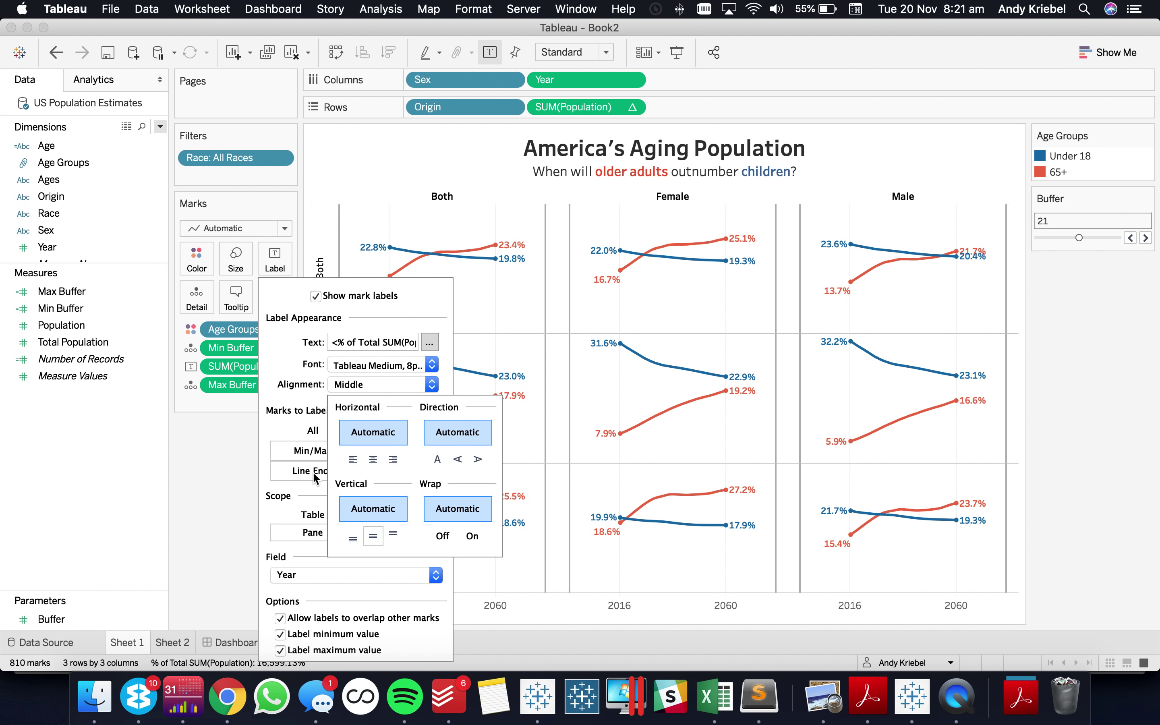
{"action": "left_click", "coordinate": [210, 642]}
{"action": "left_click", "coordinate": [235, 642]}
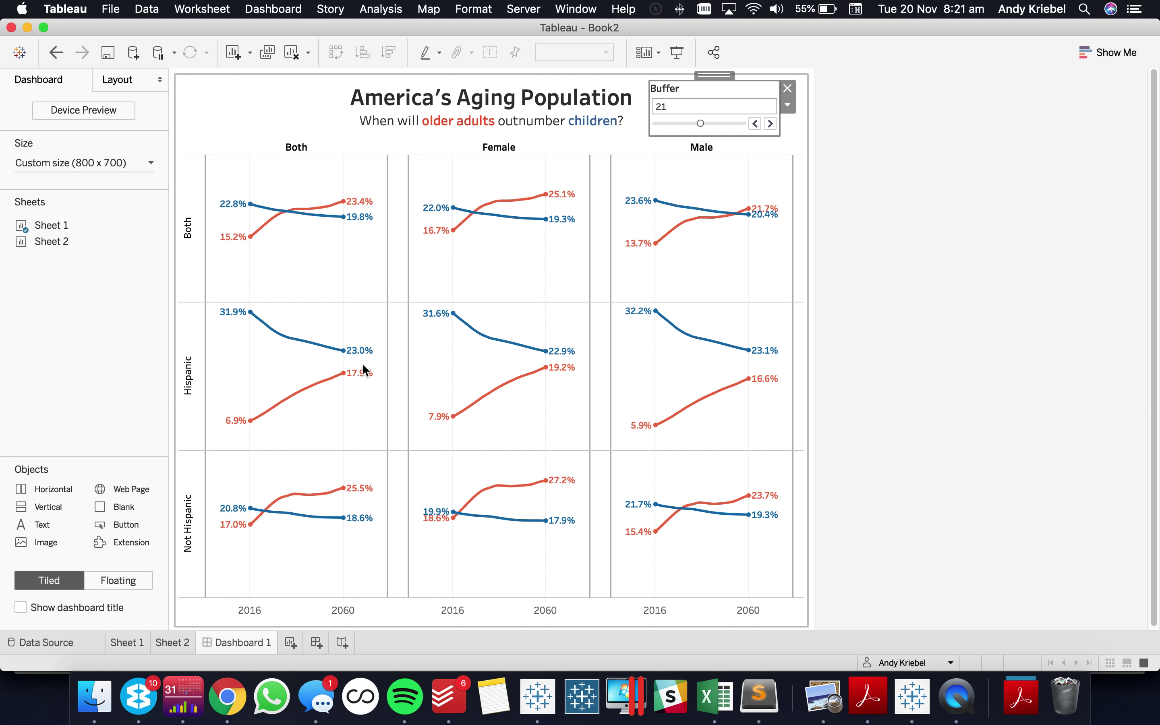
- Lower the Buffer value to 15 and remove the Buffer control from the dashboard
{"action": "left_click_drag", "start_coordinate": [699, 123], "coordinate": [690, 124]}
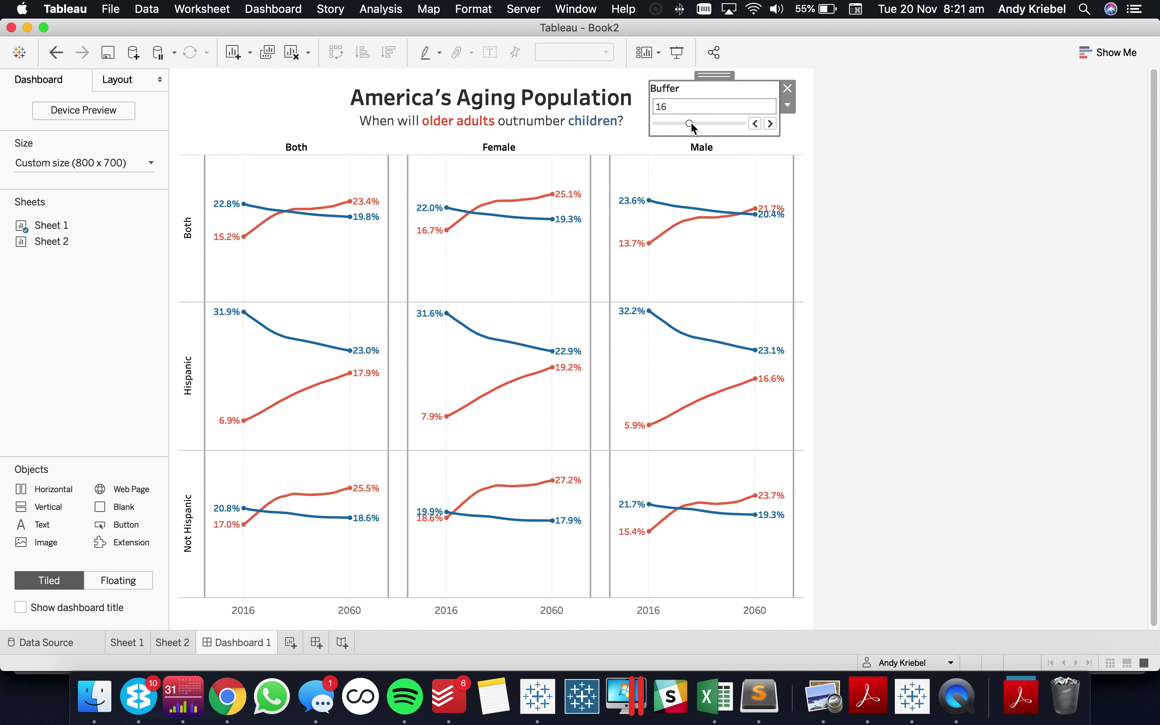
{"action": "left_click", "coordinate": [754, 124]}
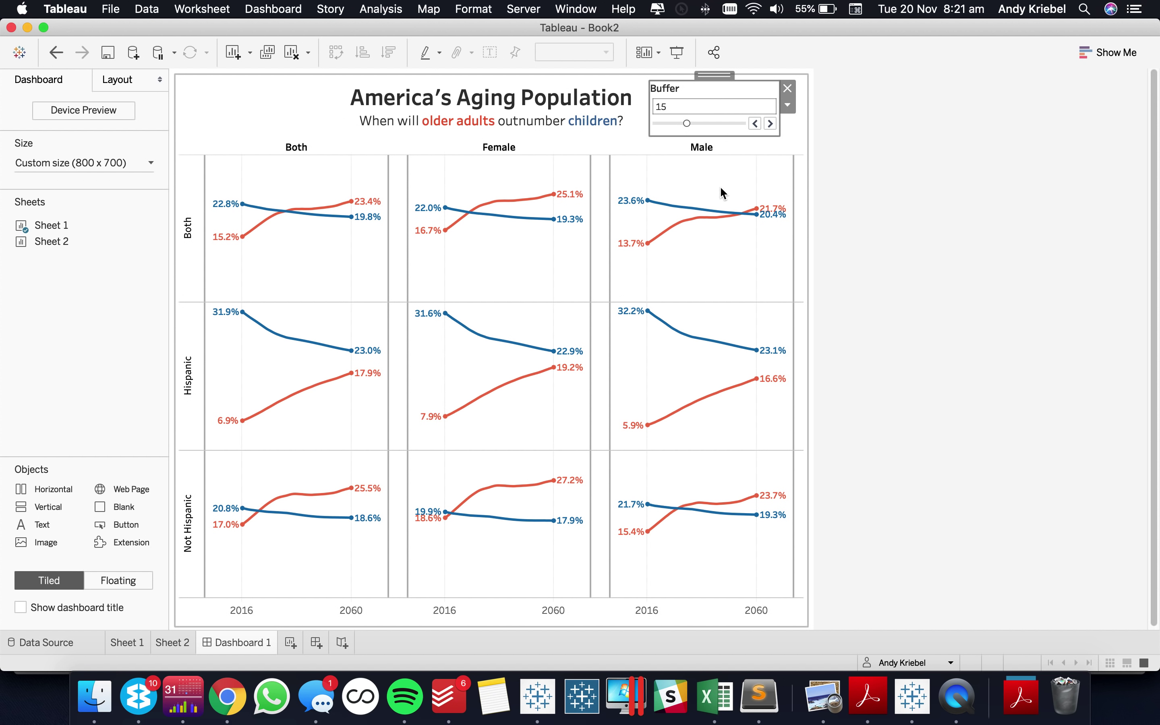
{"action": "left_click", "coordinate": [788, 88]}
- Format the Average Min Buffer reference line with no line so that it is hidden in the chart
{"action": "left_click", "coordinate": [612, 262]}
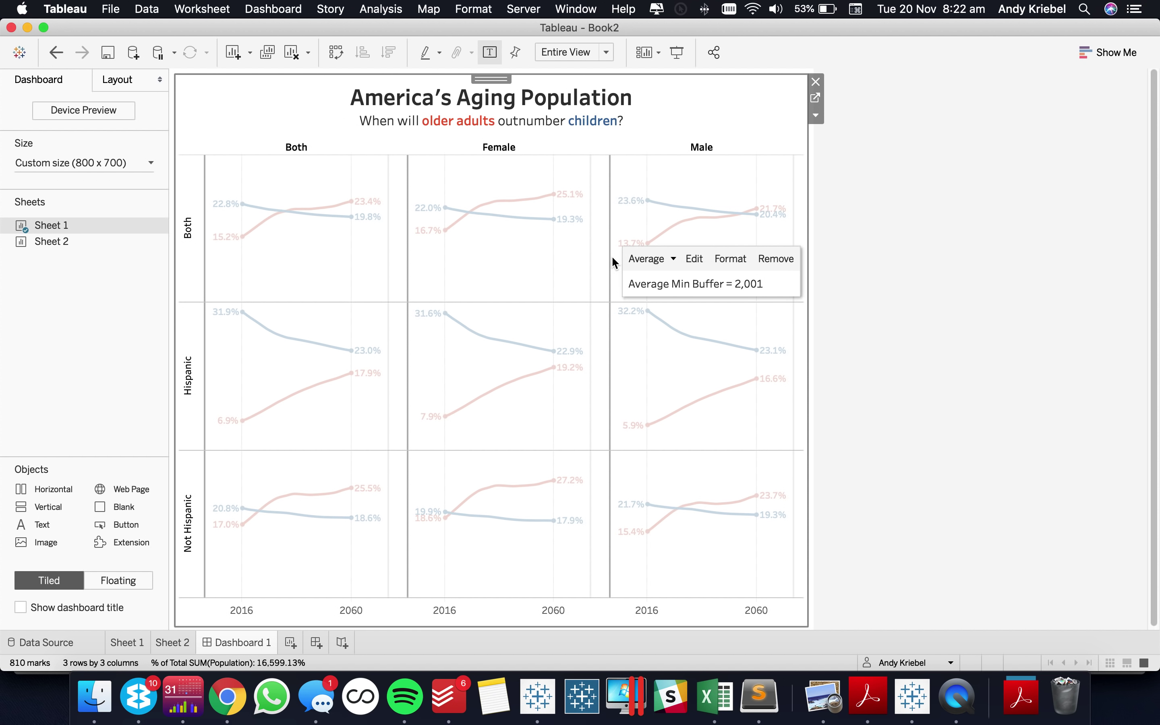
{"action": "left_click", "coordinate": [727, 261]}
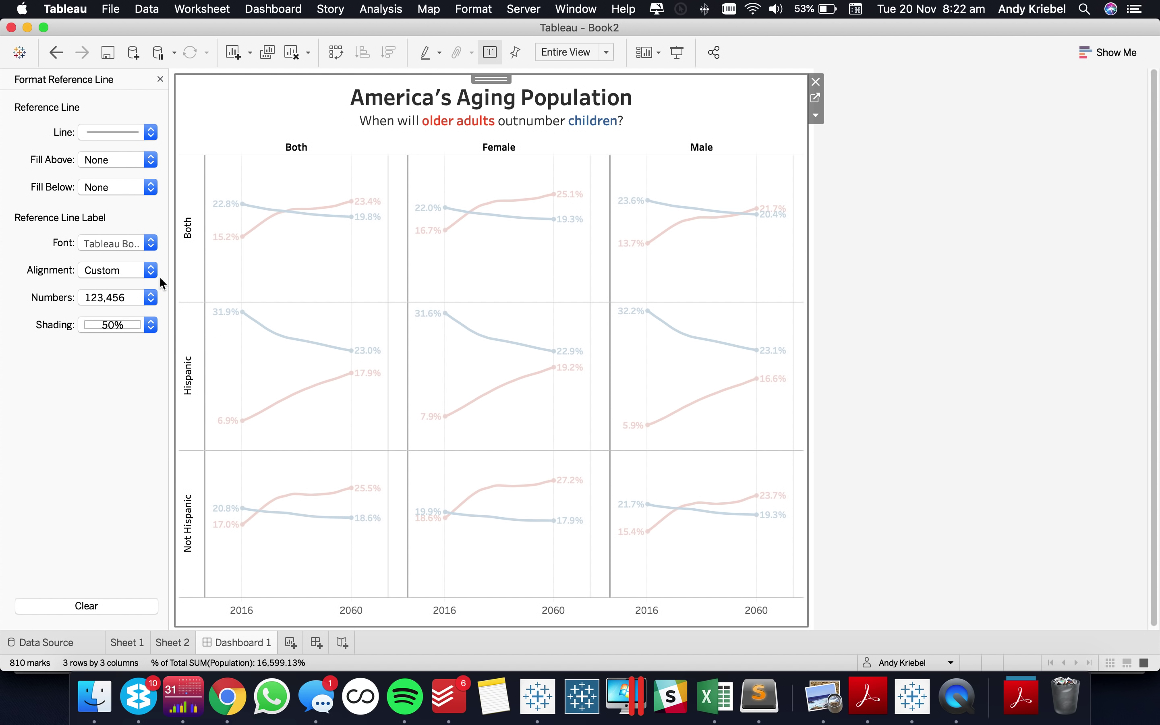
{"action": "left_click", "coordinate": [92, 134]}
{"action": "left_click", "coordinate": [106, 154]}
{"action": "left_click", "coordinate": [309, 282]}
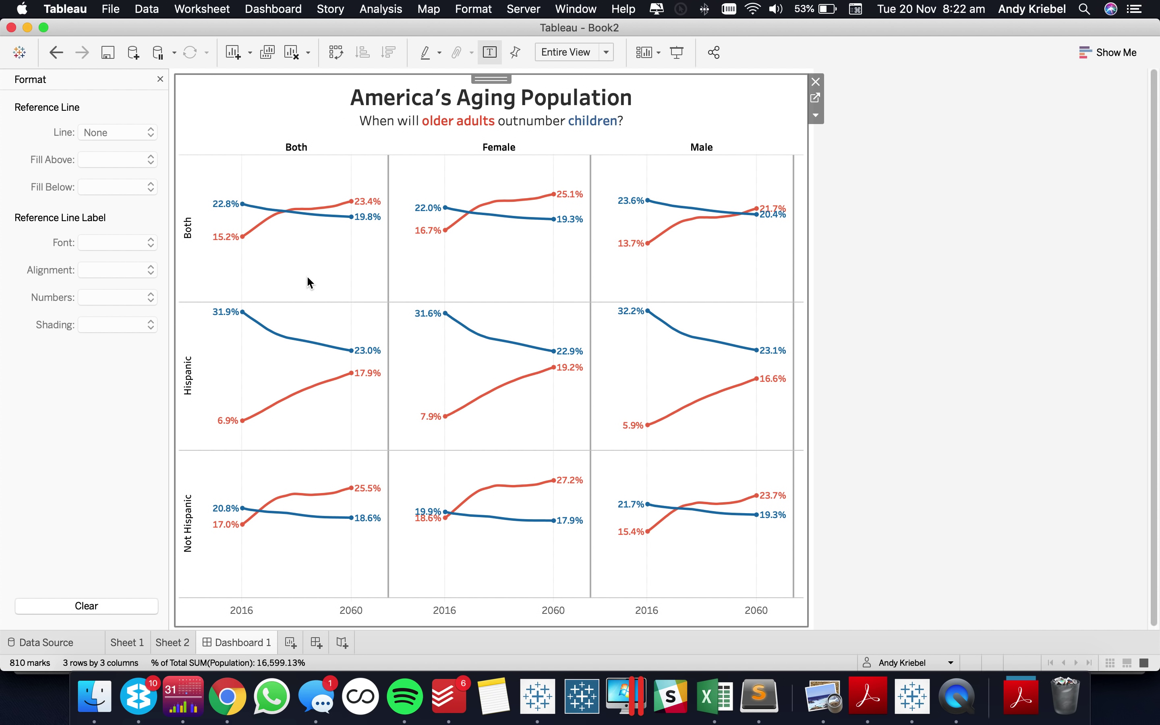
- Set the Average Max Buffer reference line to None and close the formatting options
{"action": "left_click", "coordinate": [389, 266]}
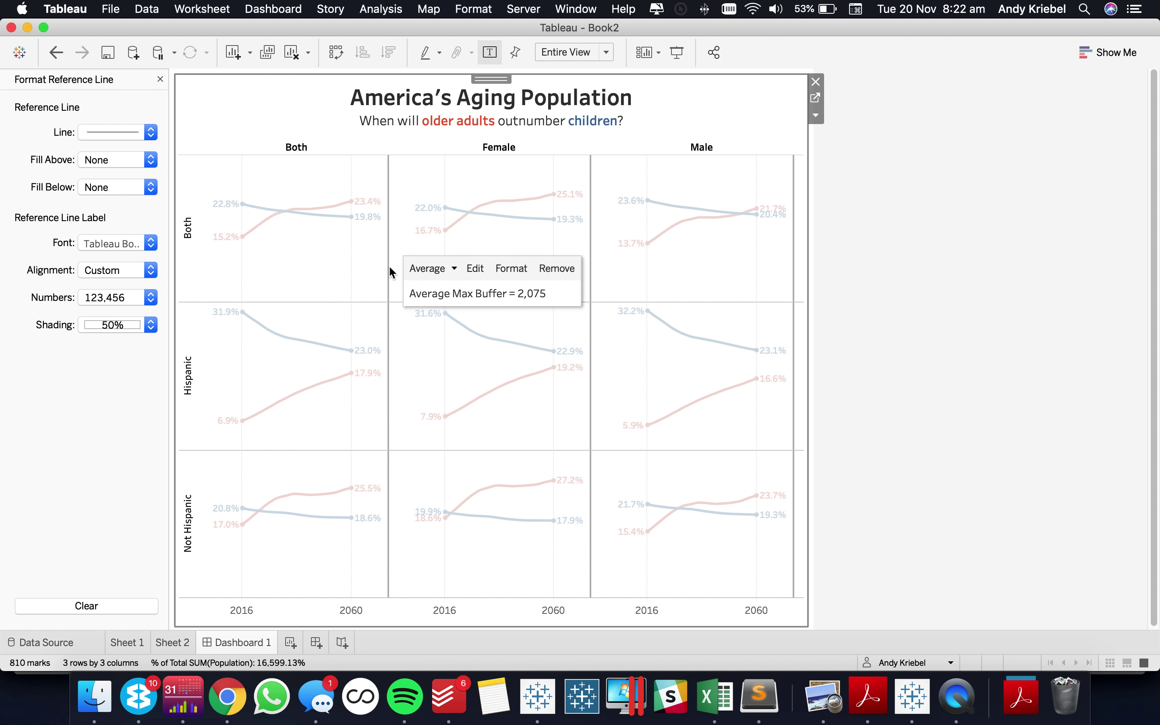
{"action": "left_click", "coordinate": [104, 133]}
{"action": "left_click", "coordinate": [105, 156]}
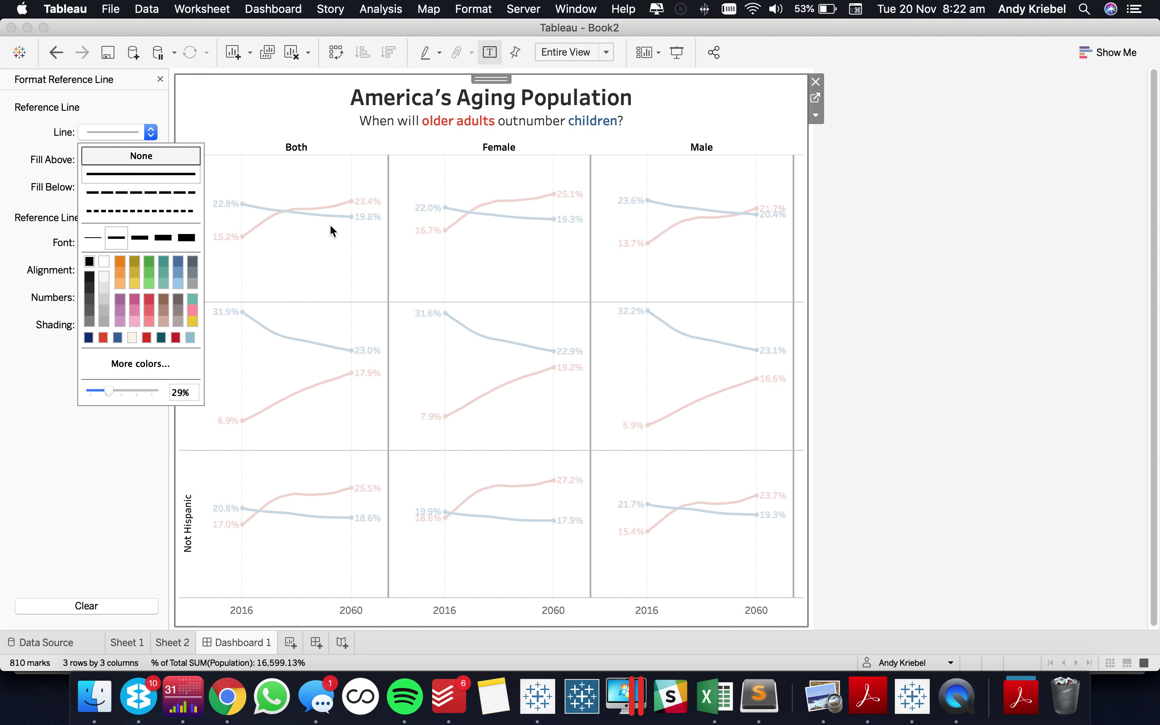
{"action": "left_click", "coordinate": [308, 264]}
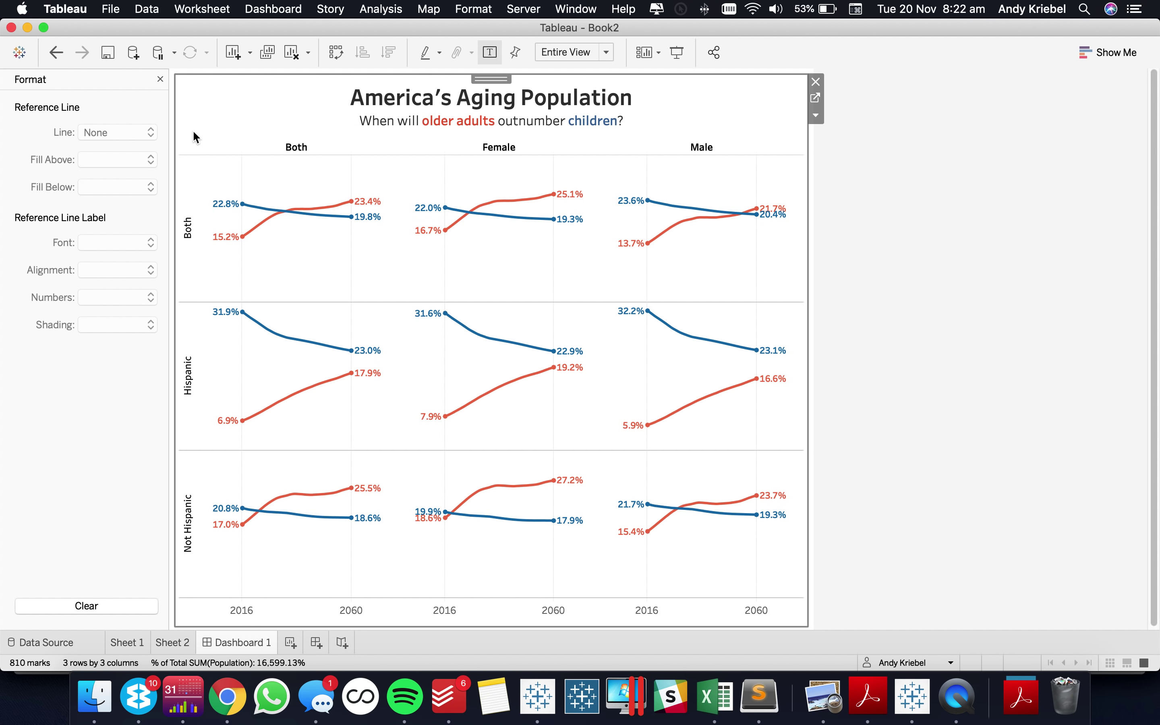
{"action": "left_click", "coordinate": [160, 80]}
{"action": "left_click", "coordinate": [933, 403]}
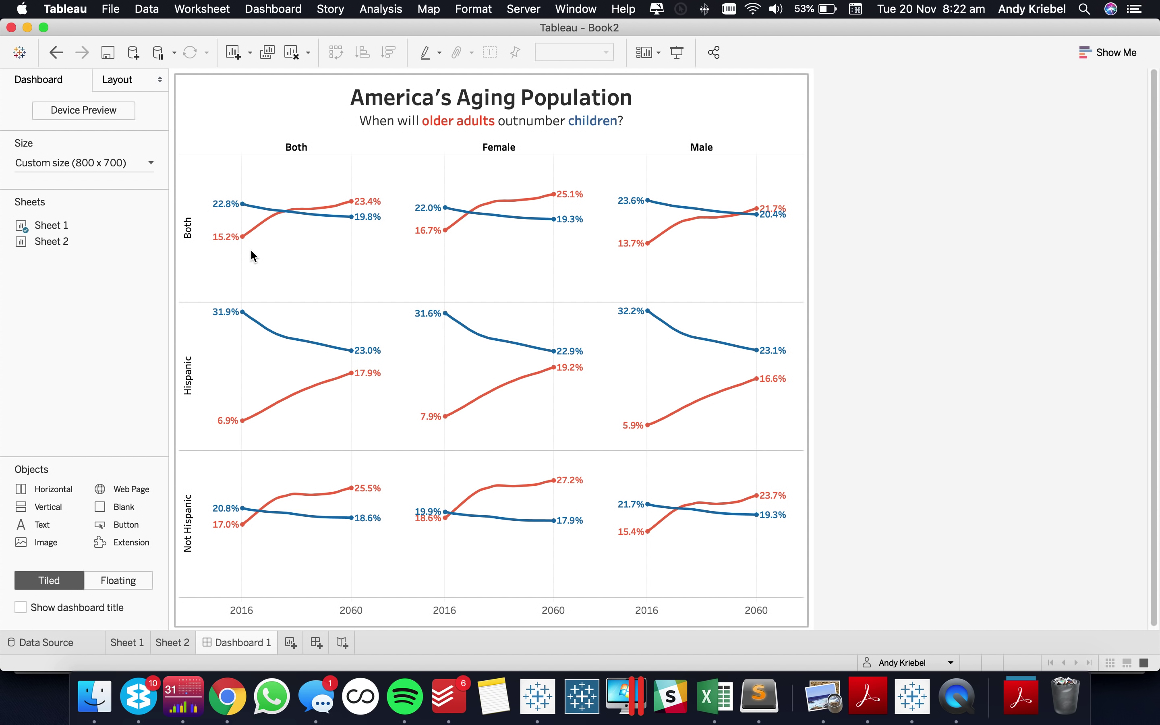
- Switch to Chrome, open the chart image from the Workout Wednesday week 46 page on its own, and enlarge it for comparison
{"action": "mouse_move", "coordinate": [204, 261]}
{"action": "mouse_move", "coordinate": [357, 205]}
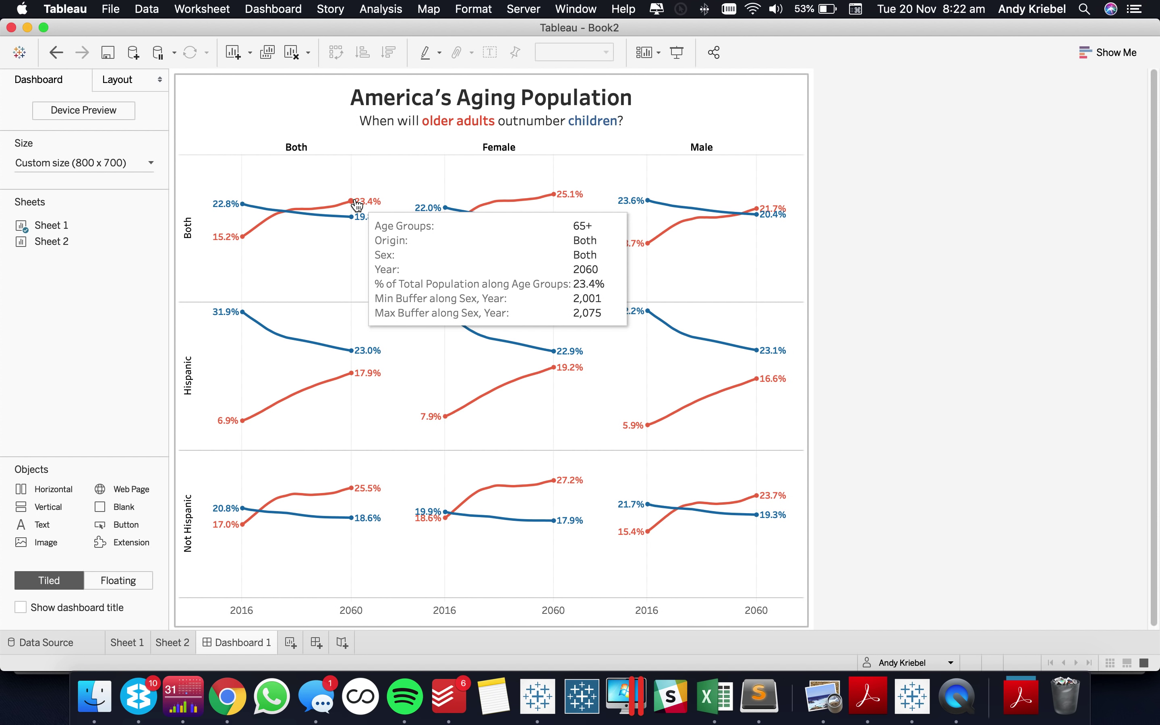
{"action": "key", "text": "super+Tab"}
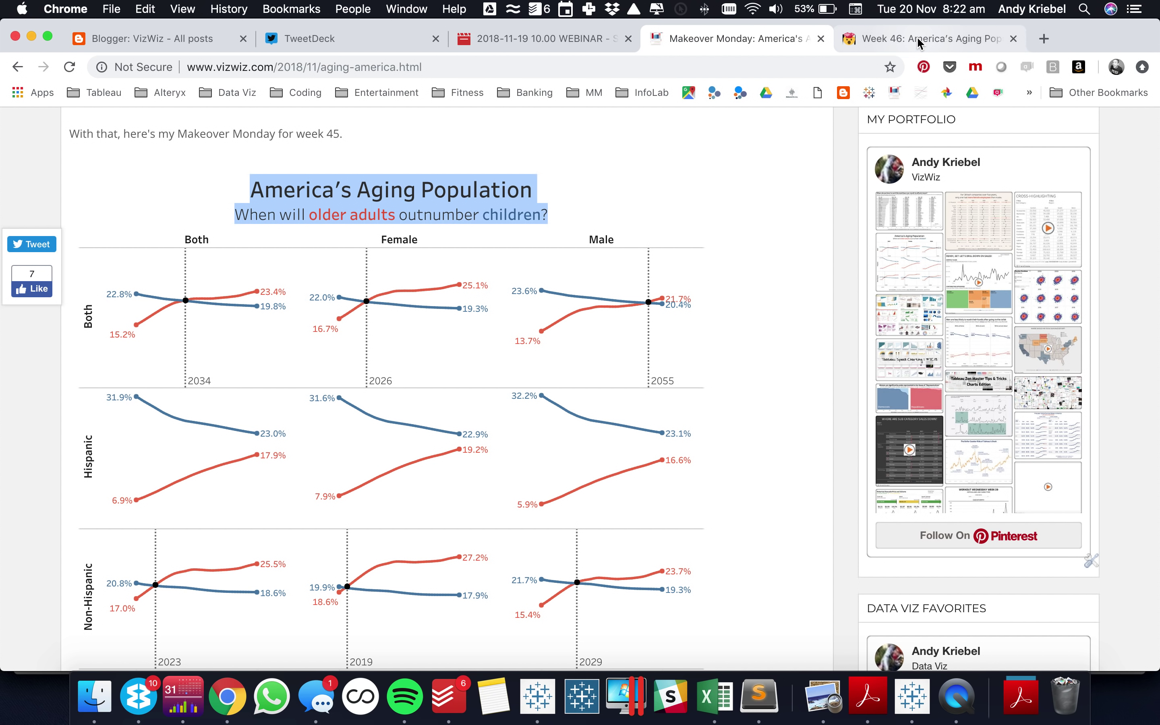
{"action": "left_click", "coordinate": [918, 42]}
{"action": "scroll", "coordinate": [542, 343], "scroll_direction": "down", "scroll_amount": 7}
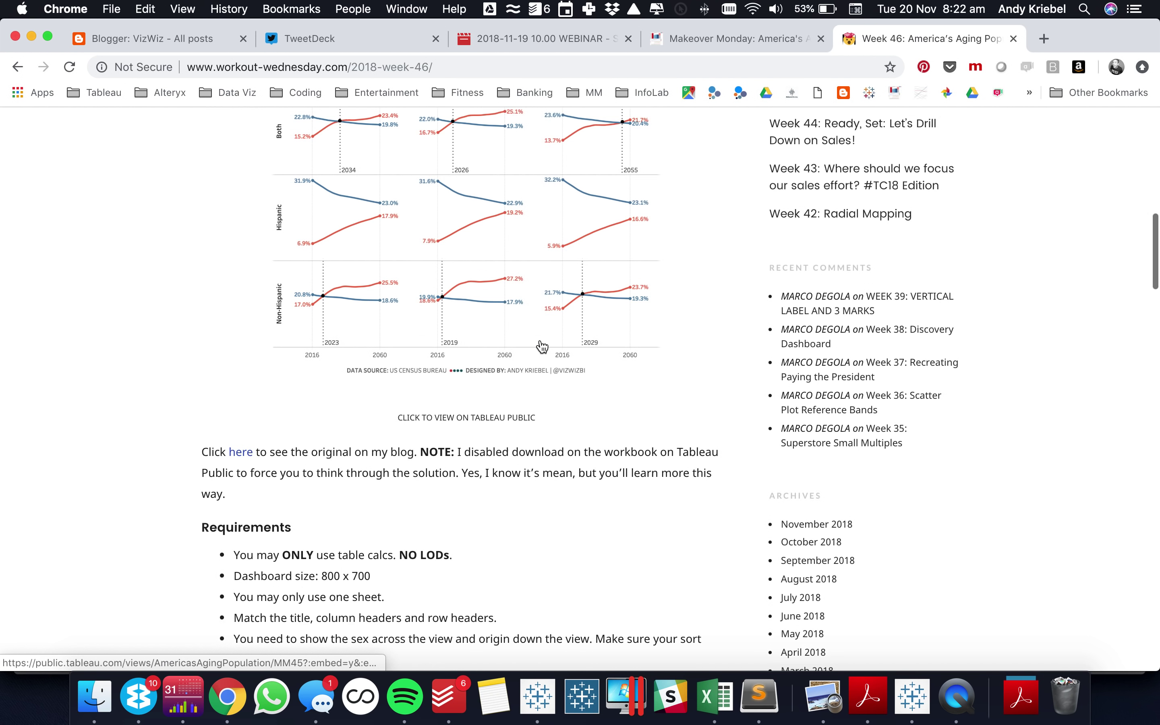
{"action": "scroll", "coordinate": [540, 338], "scroll_direction": "down", "scroll_amount": 8}
{"action": "scroll", "coordinate": [540, 338], "scroll_direction": "up", "scroll_amount": 11}
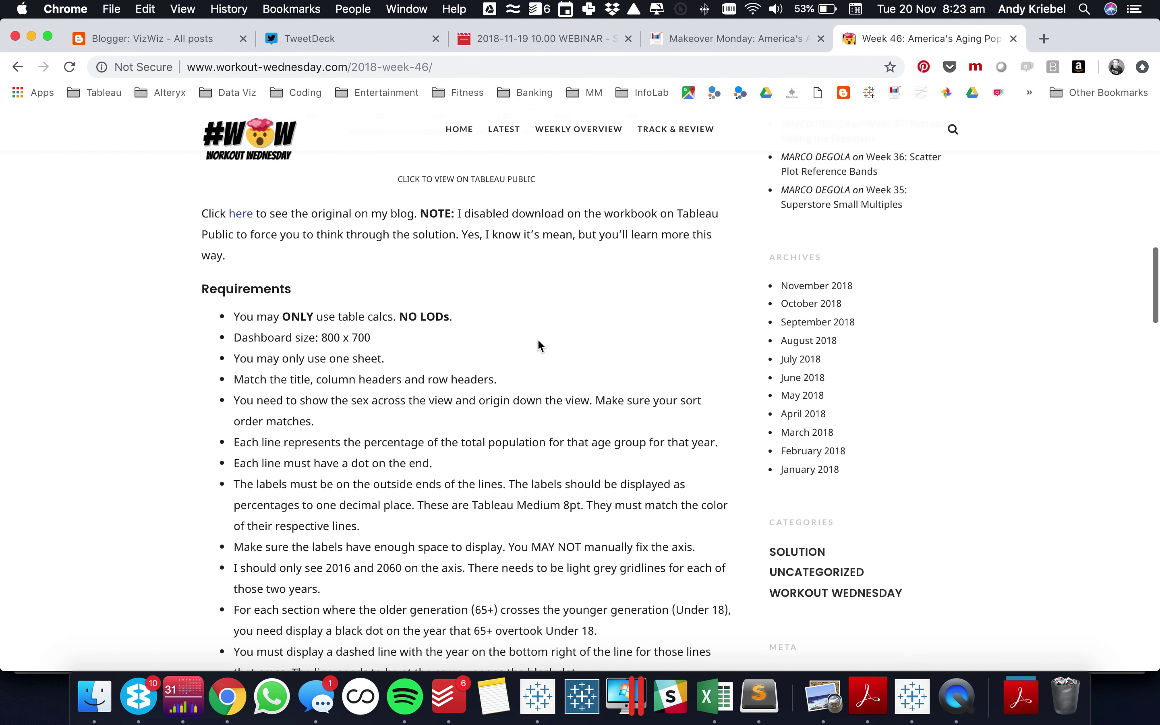
{"action": "right_click", "coordinate": [514, 308]}
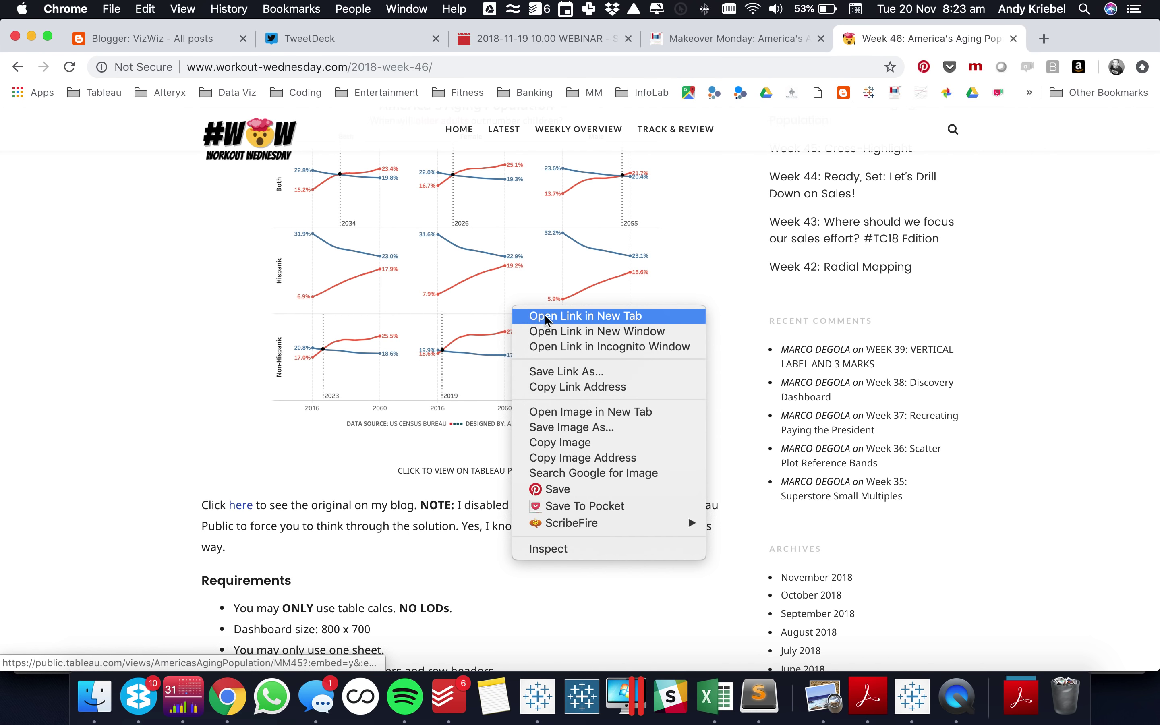
{"action": "left_click", "coordinate": [581, 413]}
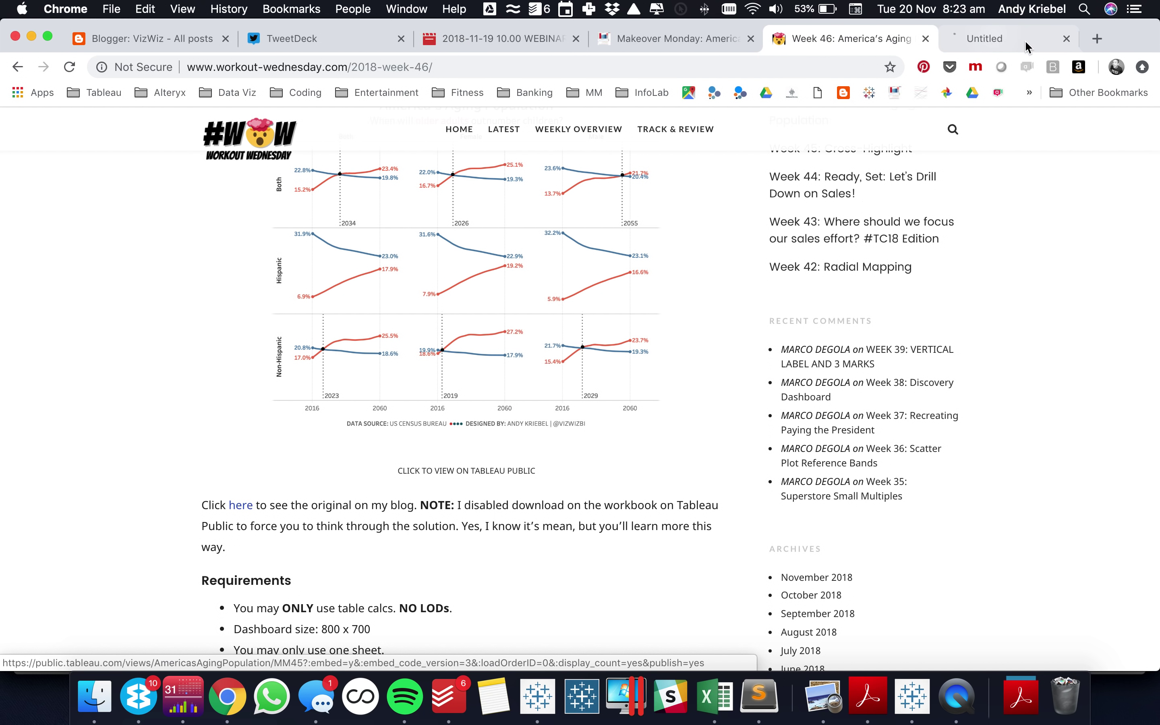
{"action": "left_click", "coordinate": [1029, 38]}
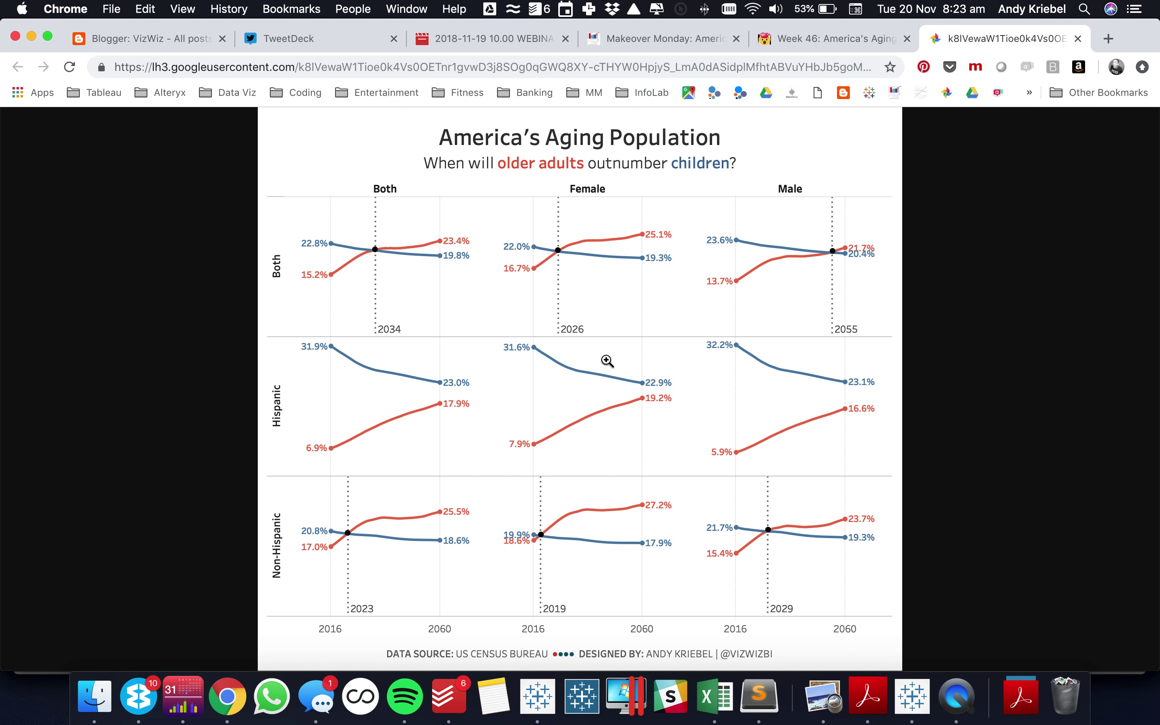
{"action": "left_click", "coordinate": [537, 310]}
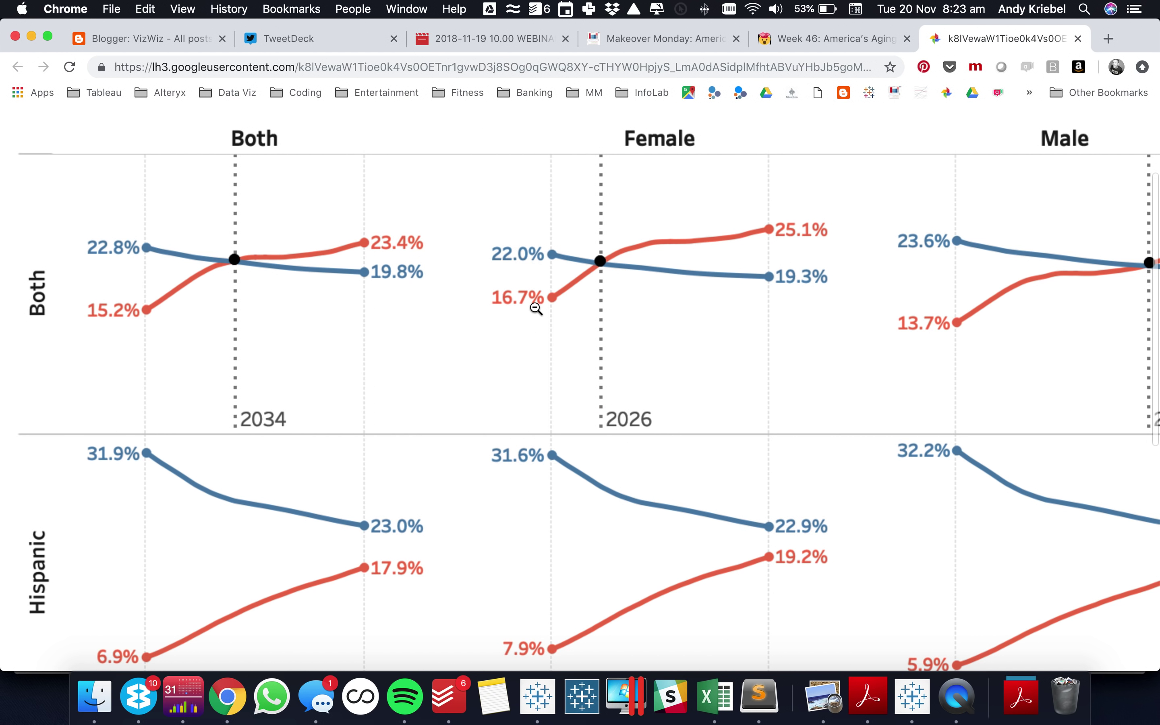
- Switch back to Tableau and check the grid line style applied to the chart's columns
{"action": "key", "text": "super+Tab"}
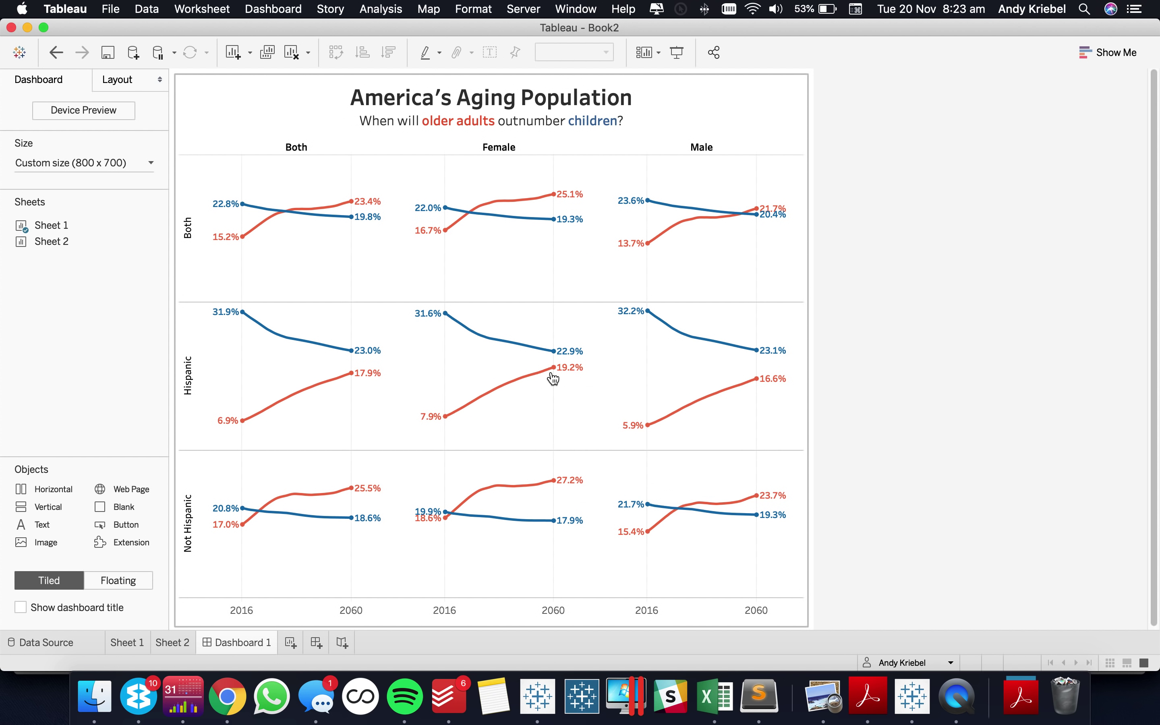
{"action": "left_click", "coordinate": [401, 266]}
{"action": "right_click", "coordinate": [401, 261]}
{"action": "left_click", "coordinate": [485, 245]}
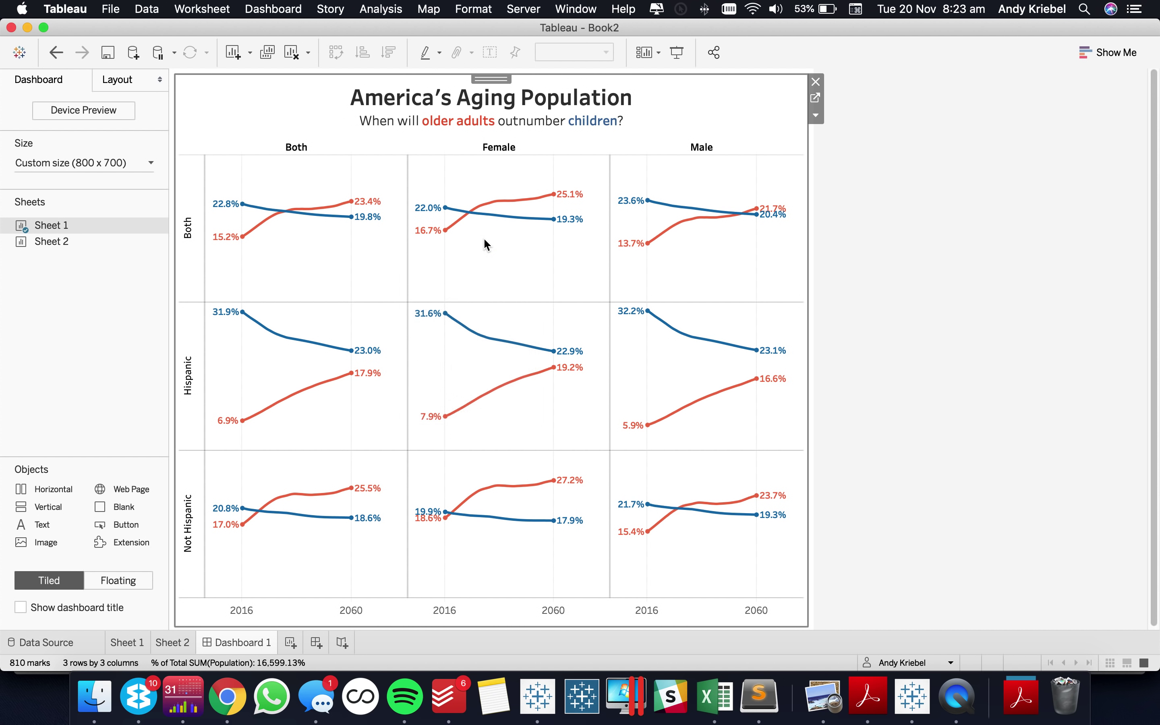
{"action": "right_click", "coordinate": [485, 245]}
{"action": "left_click", "coordinate": [508, 303]}
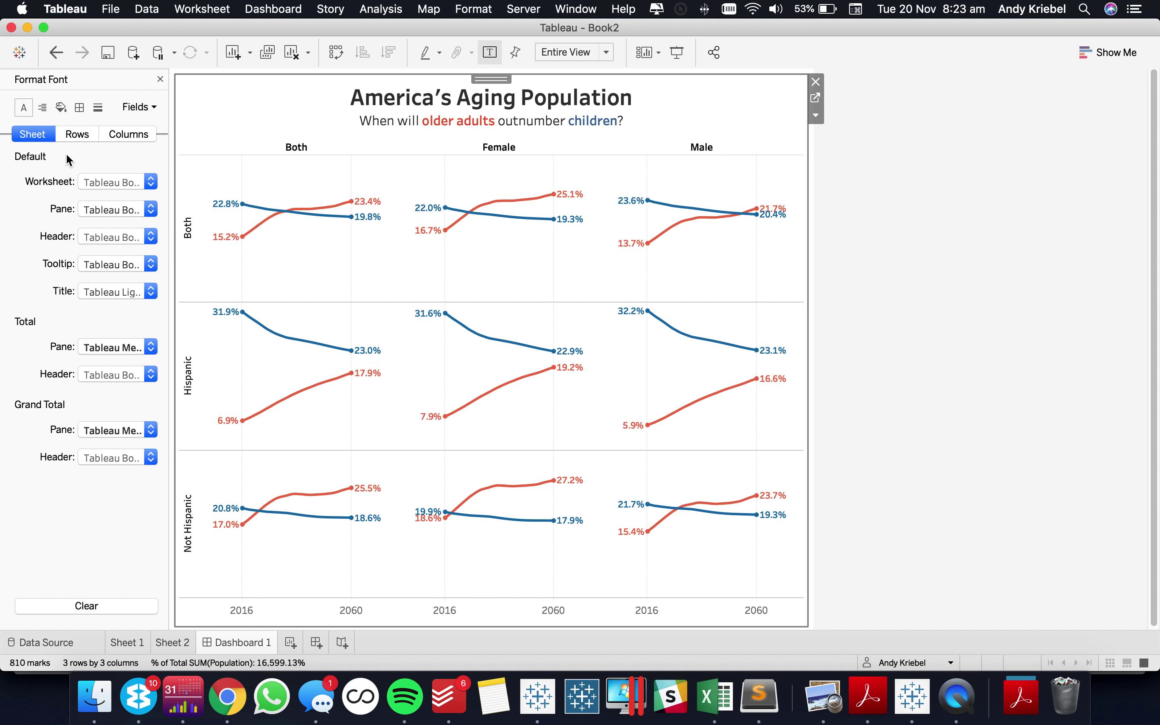
{"action": "left_click", "coordinate": [101, 107]}
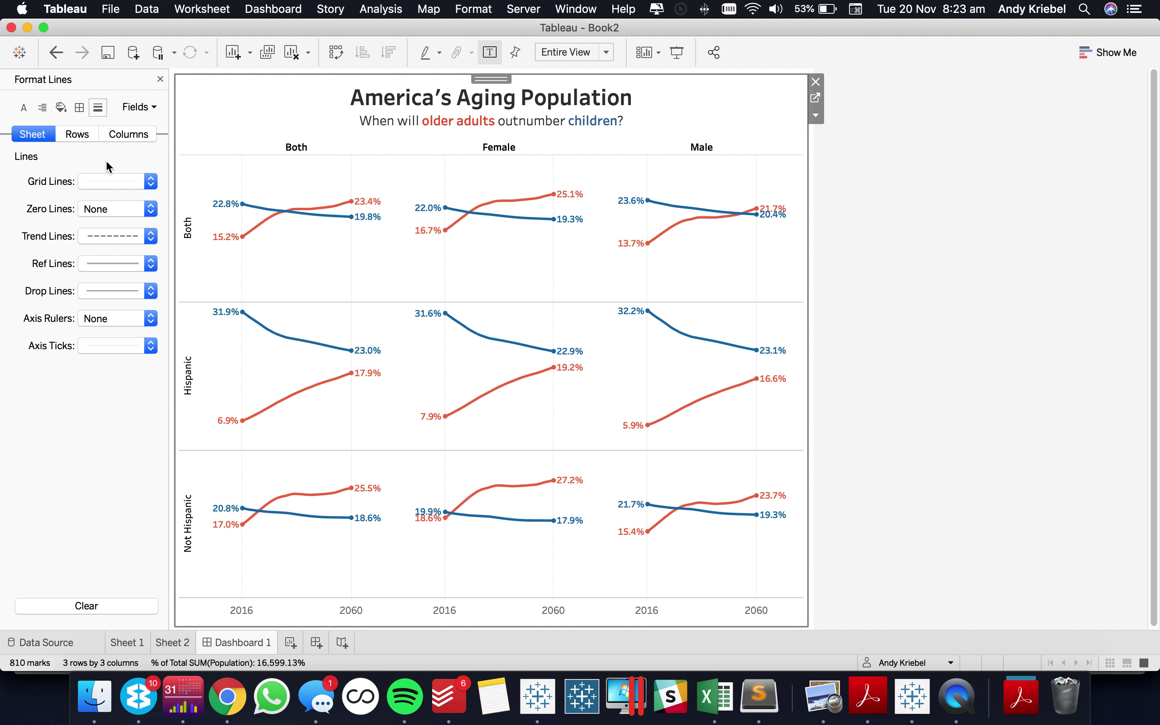
{"action": "left_click", "coordinate": [112, 135]}
{"action": "left_click", "coordinate": [92, 177]}
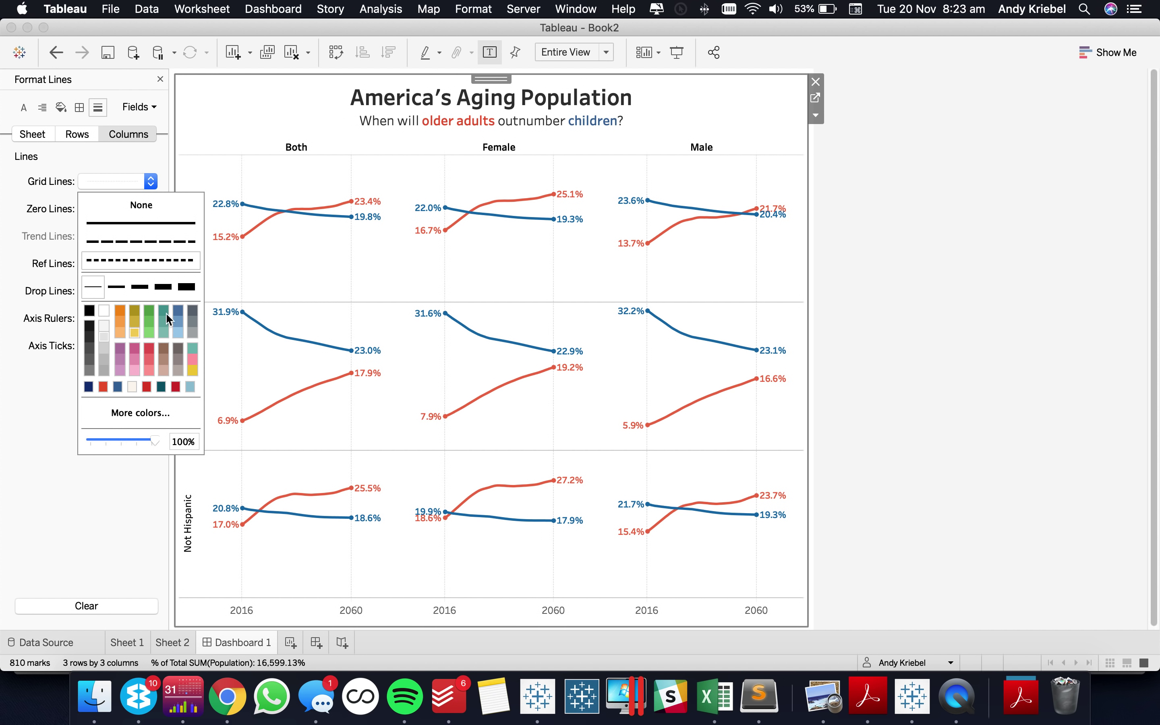
{"action": "left_click", "coordinate": [498, 257]}
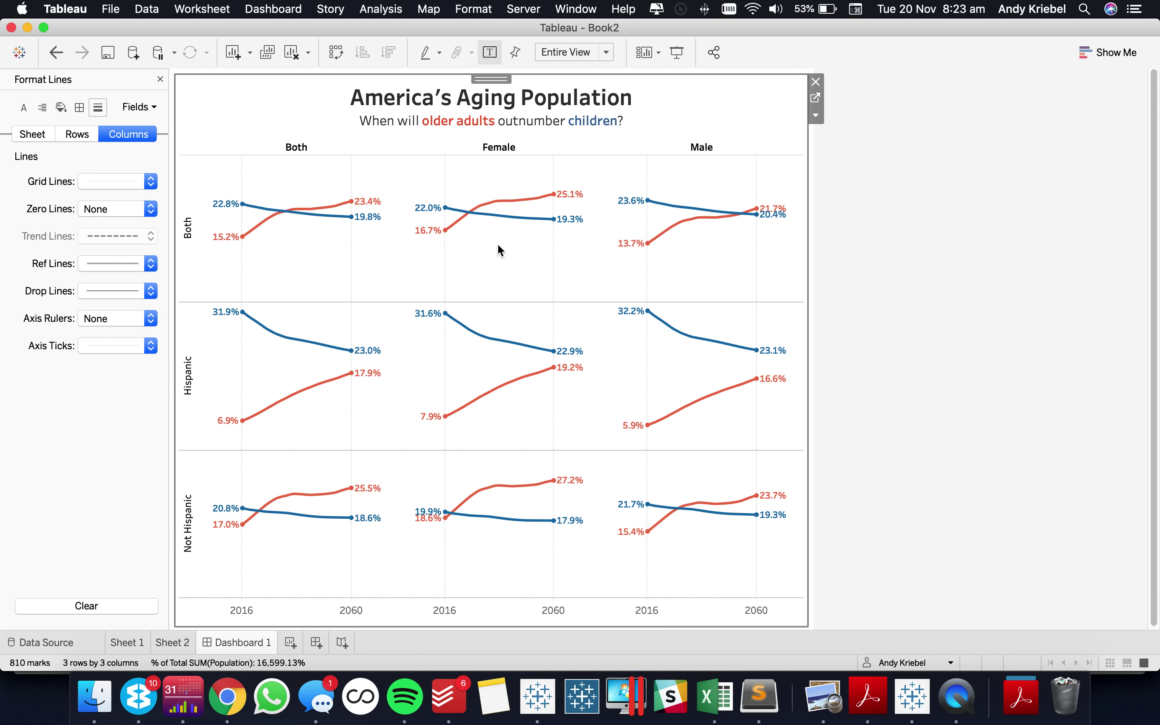
{"action": "left_click", "coordinate": [935, 225]}
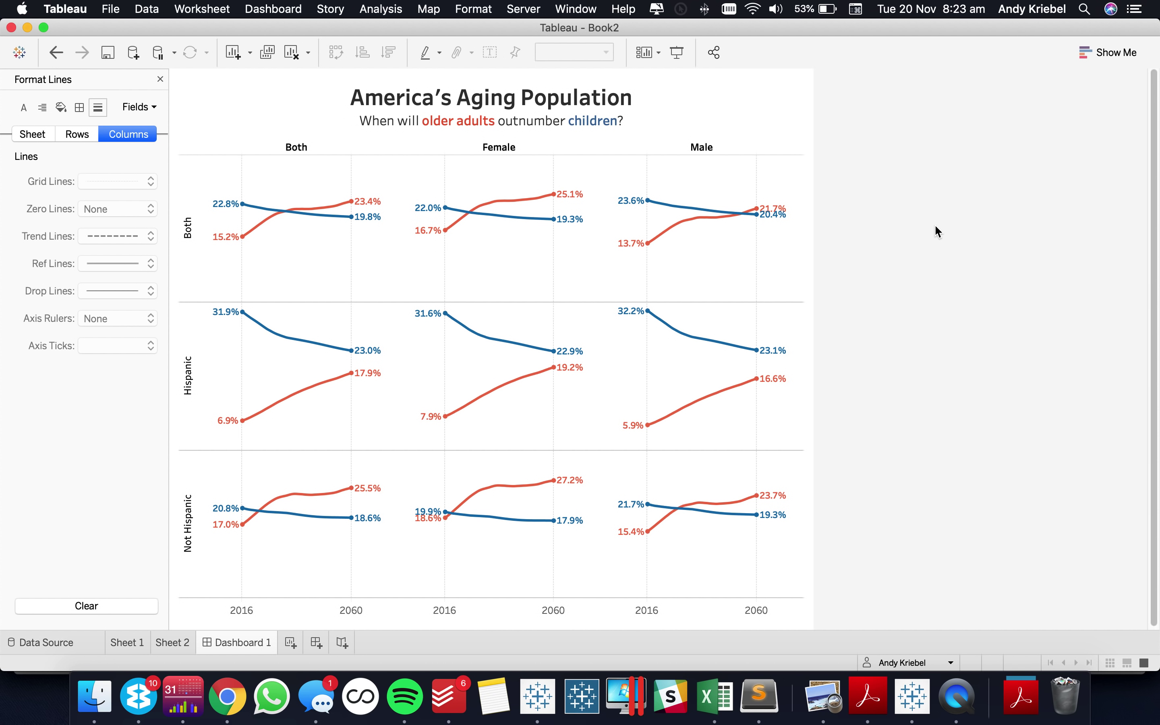